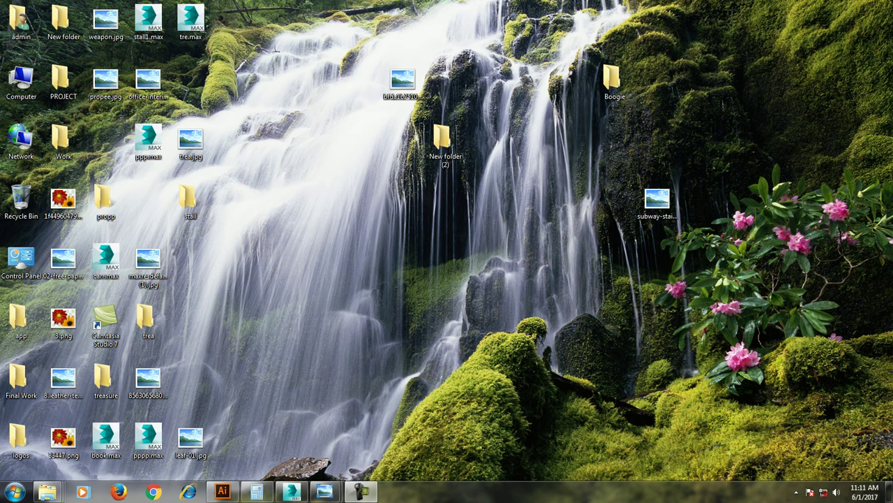
# - Launch Notepad from the Run dialog
pyautogui.press('super+r')
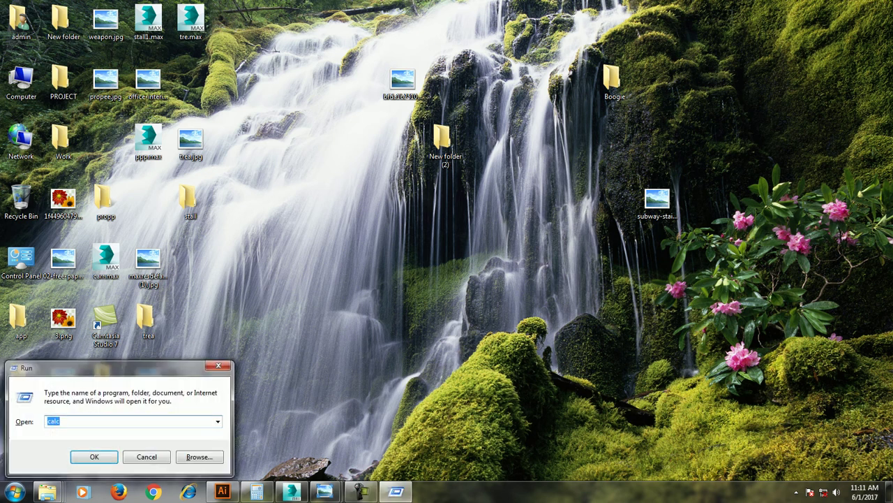
pyautogui.write('no')
pyautogui.press('Down')
pyautogui.press('Return')
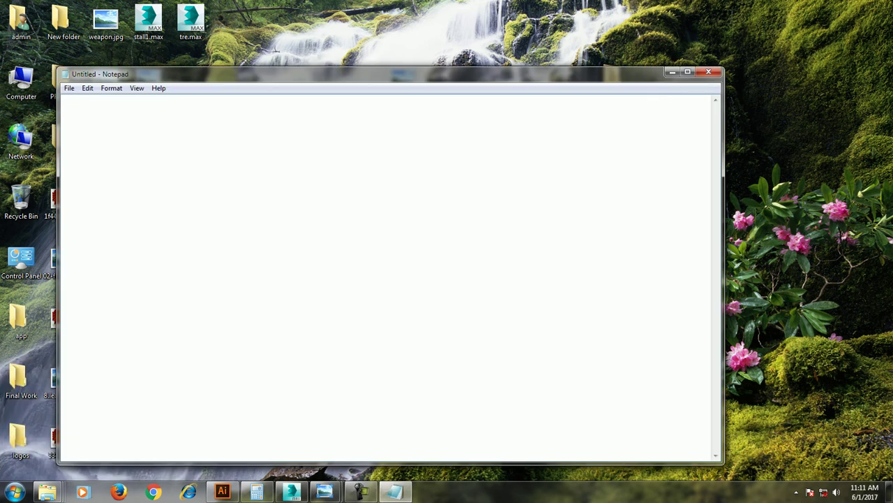
# - Write the intro note on modelling and texturing a stall in 3dsmax with vray, part 1, then minimize Notepad
pyautogui.write('tu')
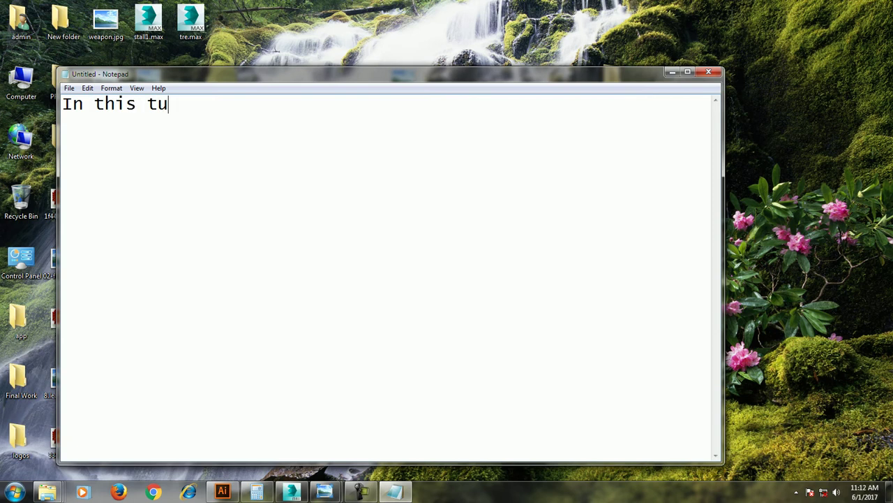
pyautogui.write('torial we will model and ')
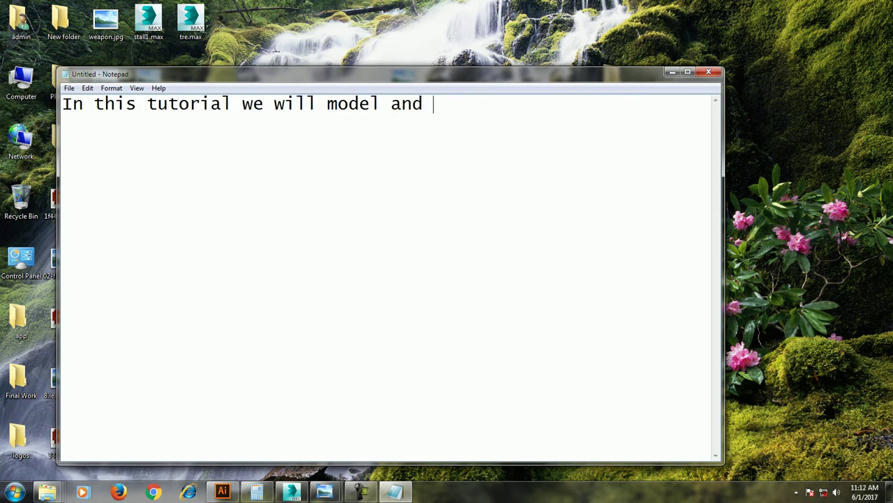
pyautogui.write('texture a stall de')
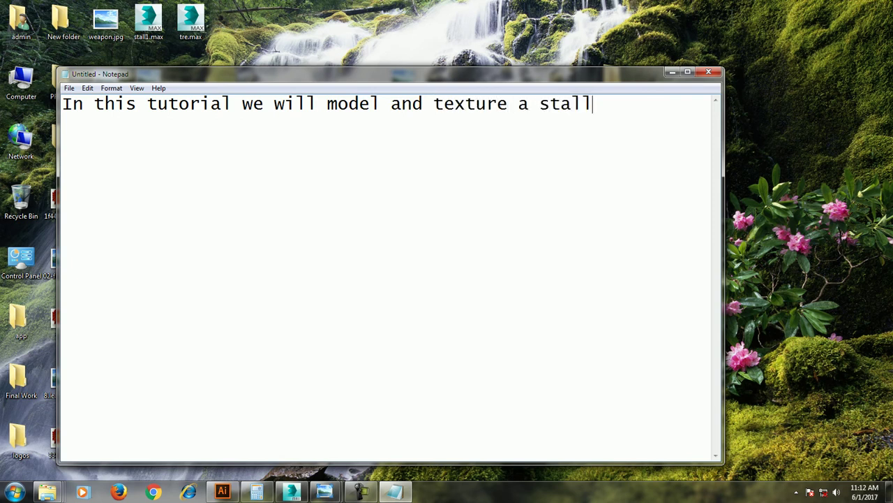
pyautogui.write('sign')
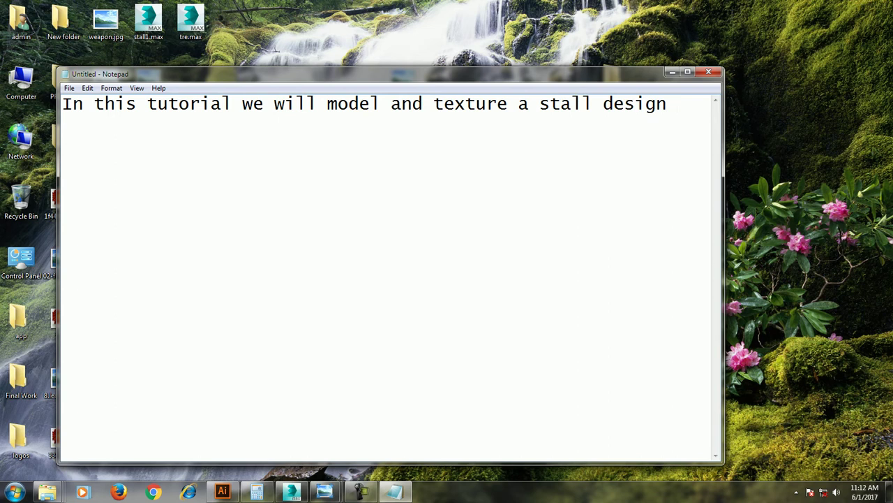
pyautogui.press('BackSpace')
pyautogui.press('BackSpace')
pyautogui.press('BackSpace')
pyautogui.press('BackSpace')
pyautogui.press('BackSpace')
pyautogui.press('BackSpace')
pyautogui.write('in 3dsmax ')
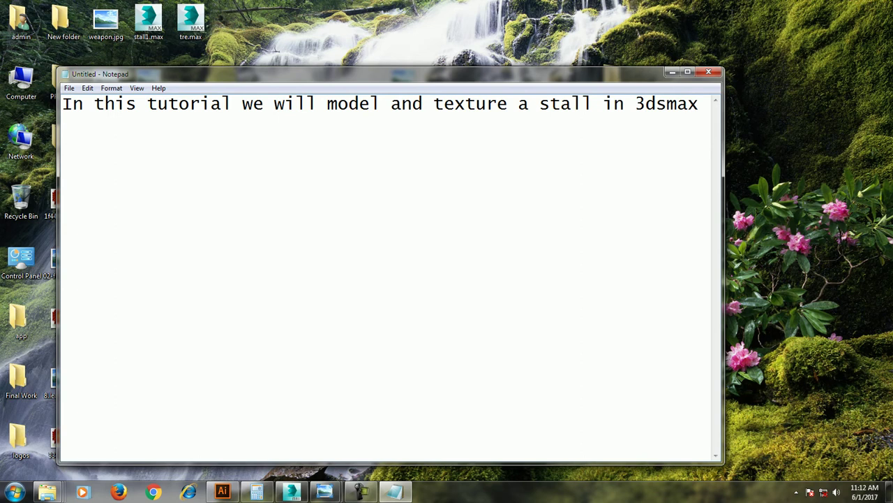
pyautogui.write('using v')
pyautogui.write('ray')
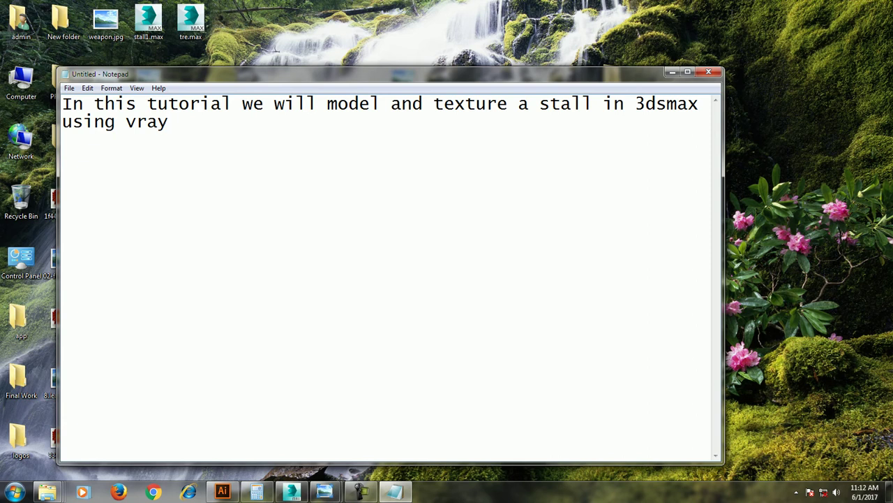
pyautogui.write('part 1)  ')
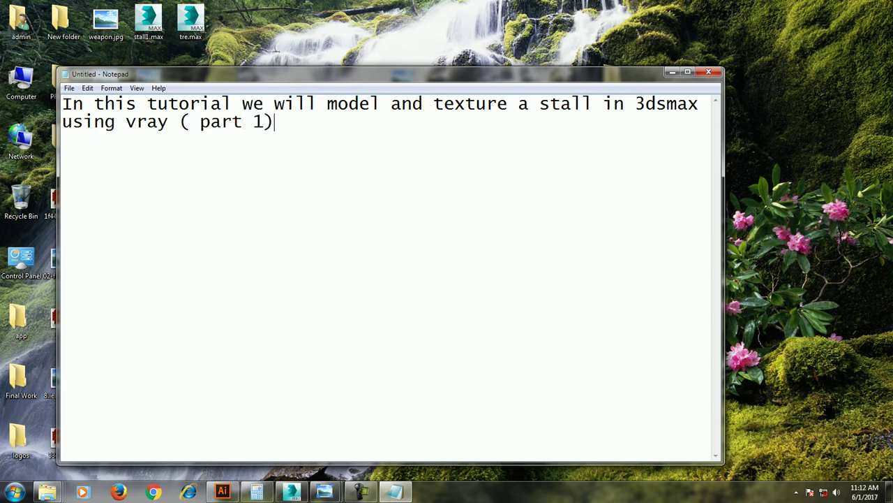
pyautogui.write('Lets get started..')
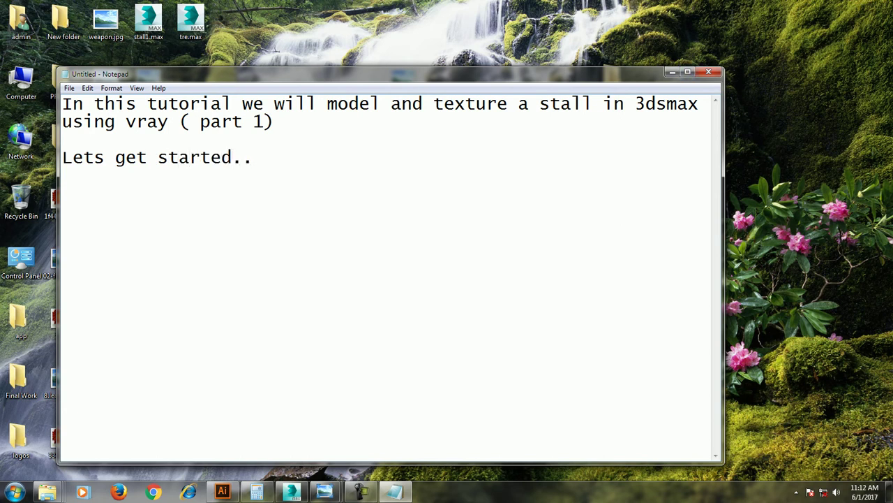
pyautogui.click(673, 72)
# - Open the ProArch3D stall reference JPG from the Desktop with View Image File
pyautogui.click(291, 492)
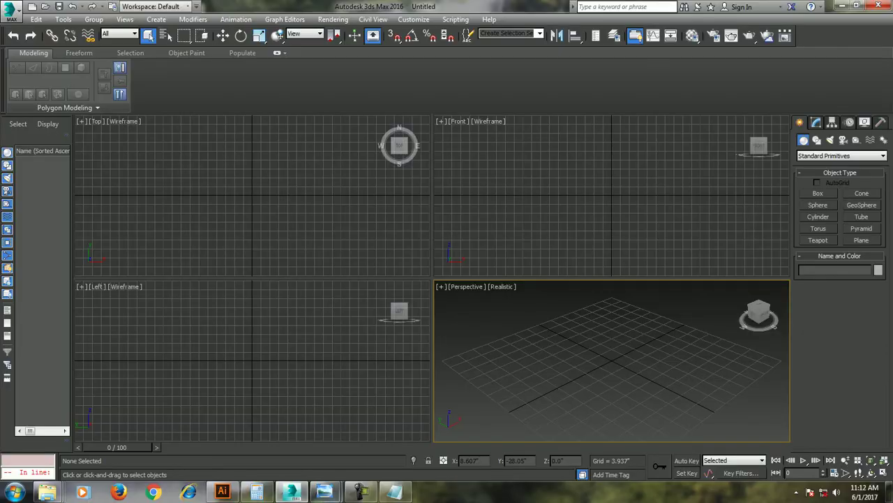
pyautogui.click(333, 19)
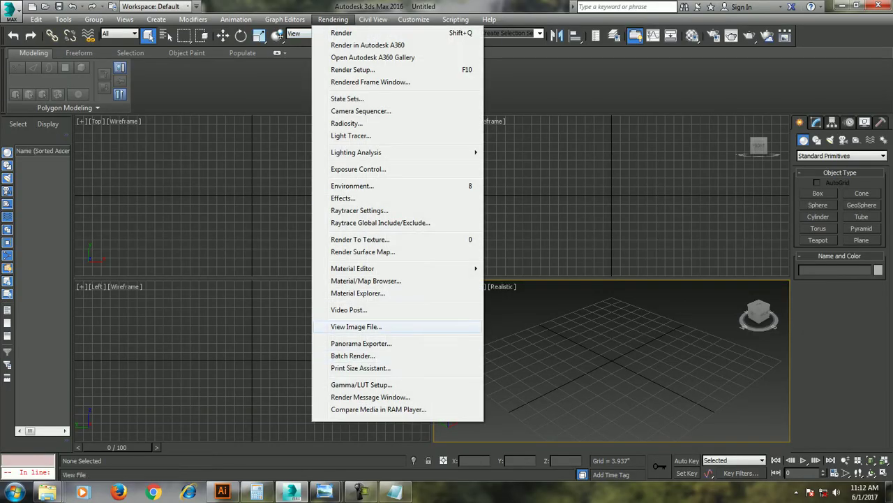
pyautogui.click(412, 325)
pyautogui.click(38, 106)
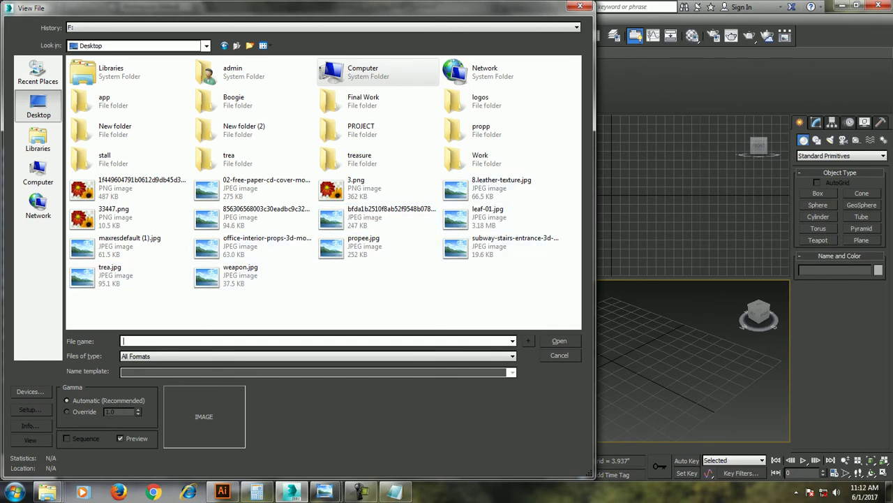
pyautogui.click(380, 216)
pyautogui.press('Return')
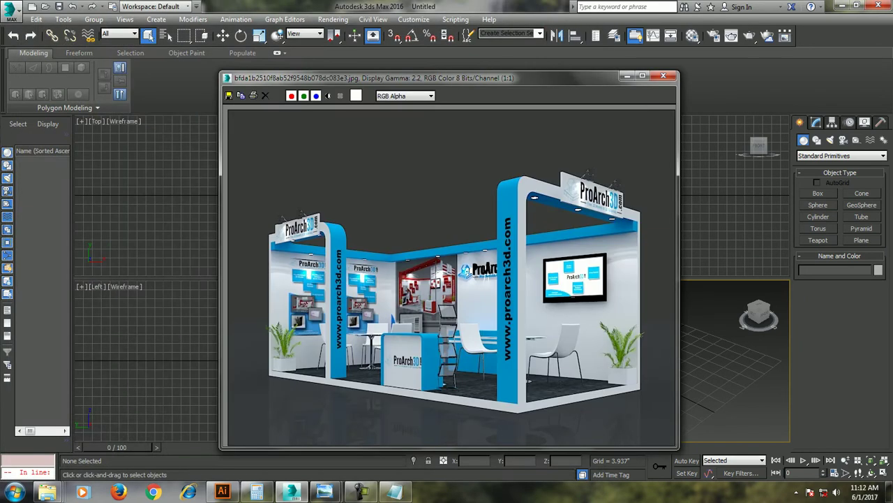
# - Move the reference window left, maximize Perspective and zoom extents on the grid
pyautogui.moveTo(446, 78); pyautogui.dragTo(197, 56)
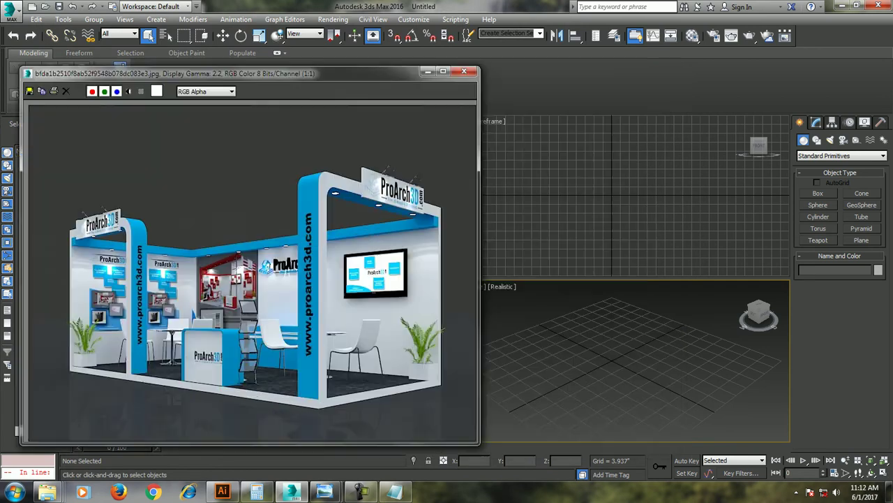
pyautogui.hotkey('alt', 'w')
pyautogui.press('z')
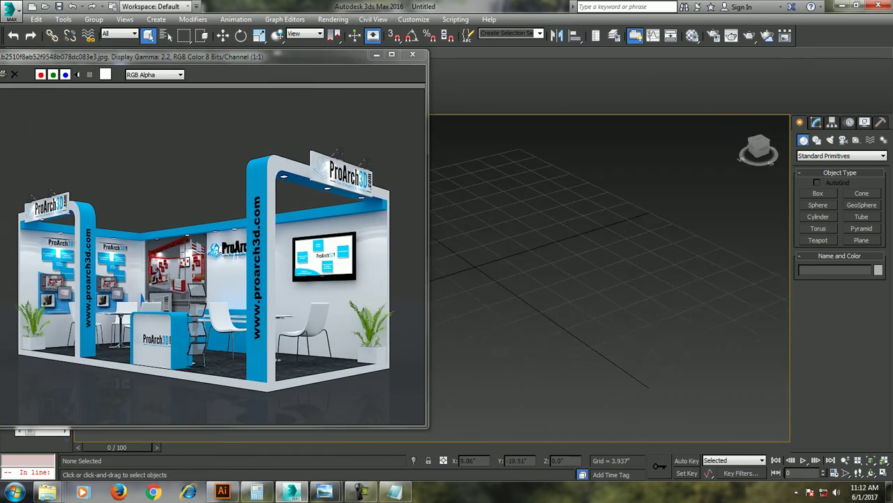
pyautogui.click(818, 192)
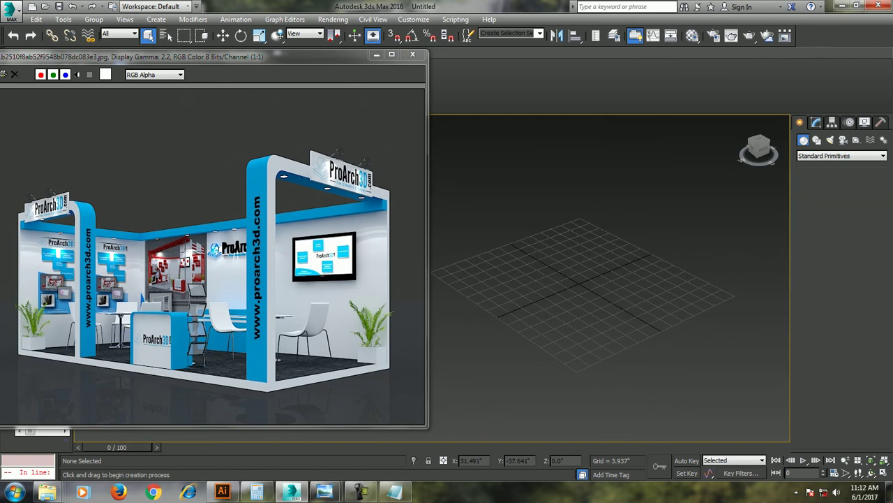
# - Drag out a thin flat box on the grid as the floor slab
pyautogui.moveTo(620, 219)
pyautogui.mouseDown()
pyautogui.moveTo(485, 408)
pyautogui.moveTo(496, 440)
pyautogui.mouseUp()
pyautogui.click(496, 425)
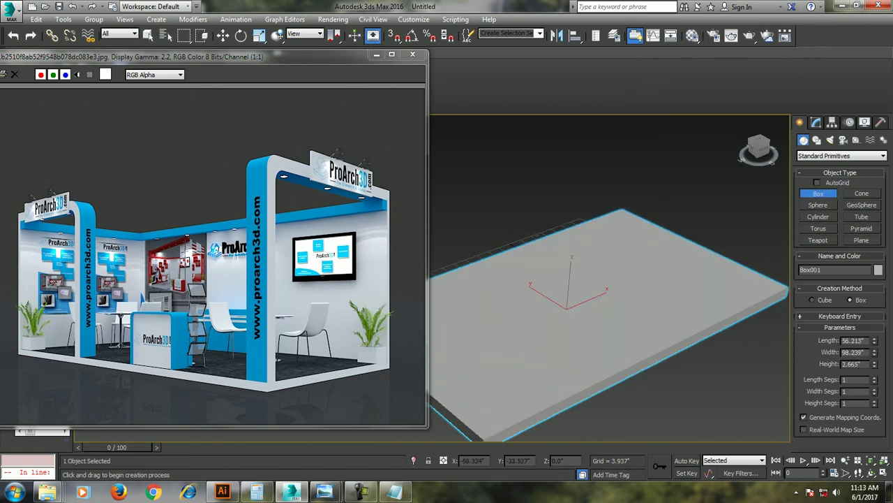
pyautogui.press('w')
pyautogui.hotkey('alt', 'w')
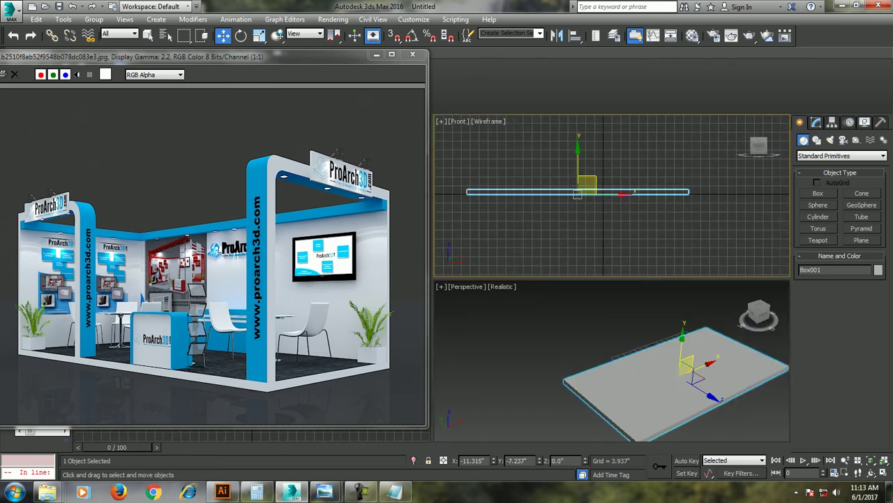
pyautogui.hotkey('alt', 'w')
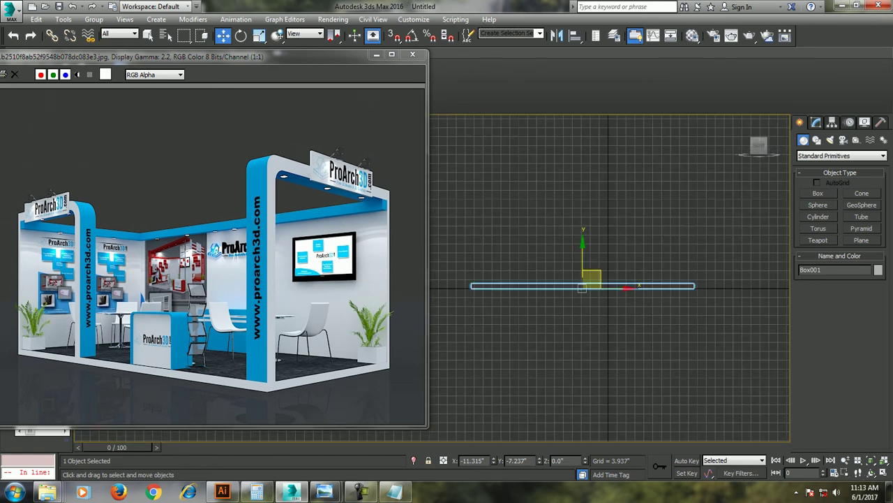
# - Reposition the reference image window, then enlarge and pan the Left view
pyautogui.moveTo(209, 55); pyautogui.dragTo(512, 56)
pyautogui.hotkey('alt', 'w')
pyautogui.hotkey('alt', 'w')
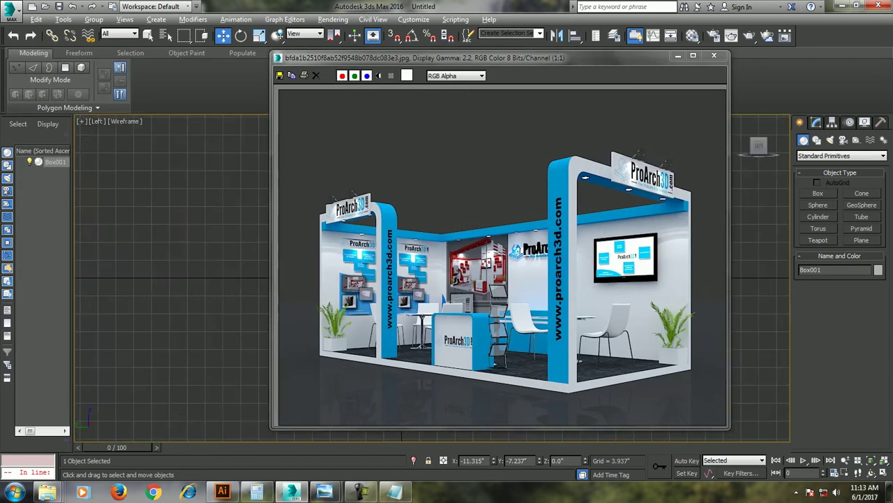
pyautogui.moveTo(503, 57); pyautogui.dragTo(161, 58)
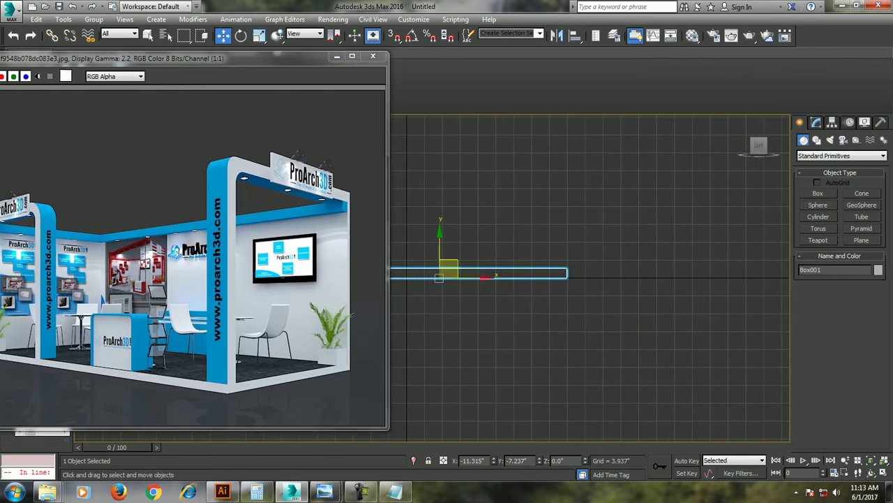
pyautogui.hotkey('alt', 'w')
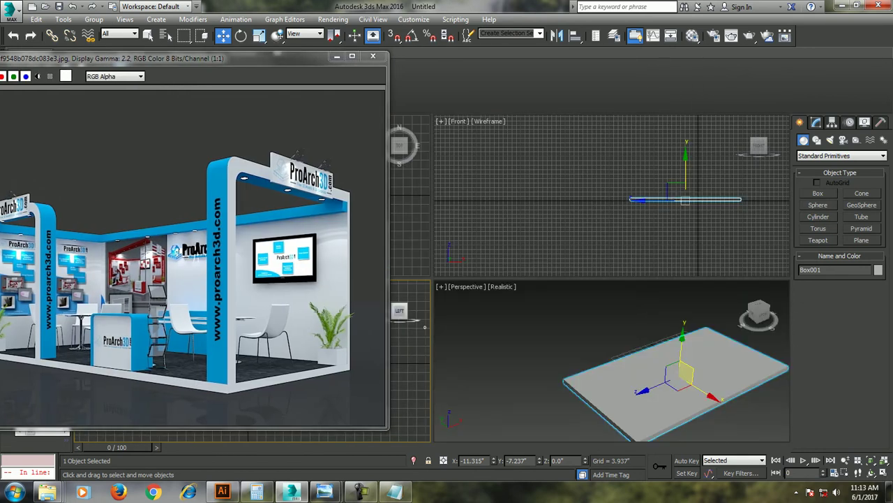
pyautogui.moveTo(432, 280); pyautogui.dragTo(569, 222)
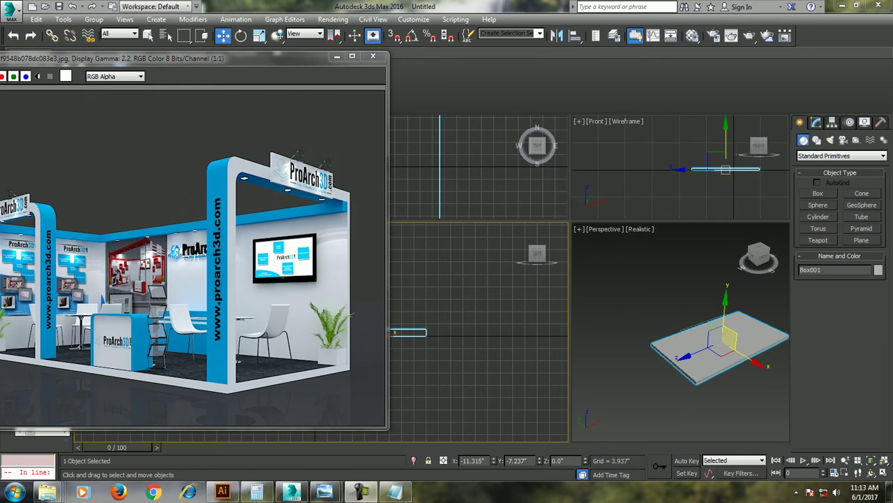
pyautogui.click(489, 314)
pyautogui.moveTo(489, 314); pyautogui.dragTo(502, 269, button='middle')
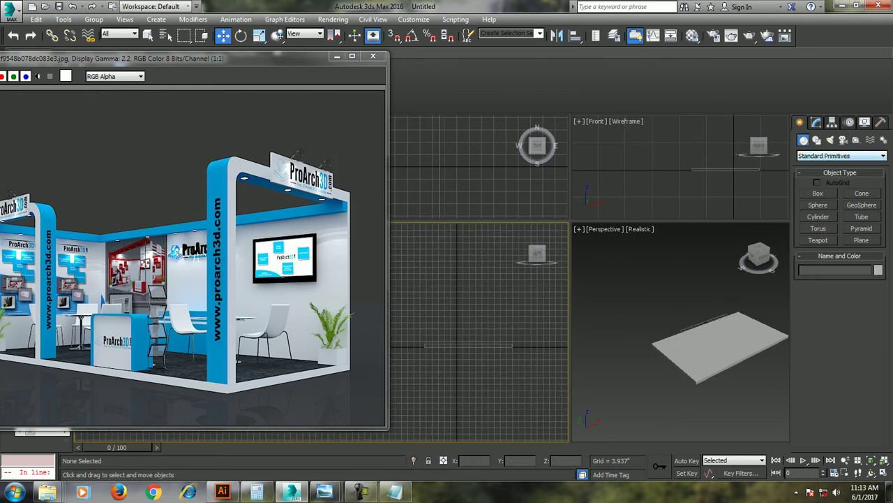
# - Start a vertical line in the Left view, then cancel it
pyautogui.click(817, 140)
pyautogui.click(818, 202)
pyautogui.moveTo(513, 276); pyautogui.dragTo(513, 300, button='middle')
pyautogui.click(423, 369)
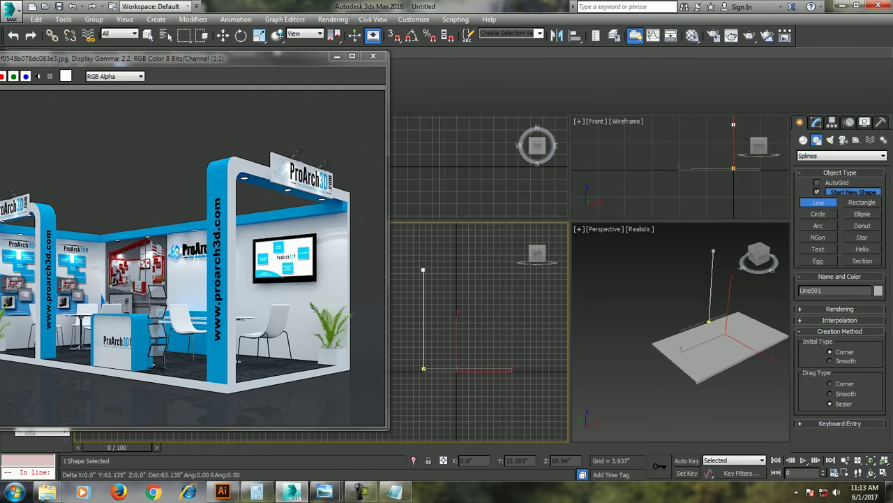
pyautogui.keyDown('shift'); pyautogui.rightClick(422, 268); pyautogui.keyUp('shift')
pyautogui.press('Escape')
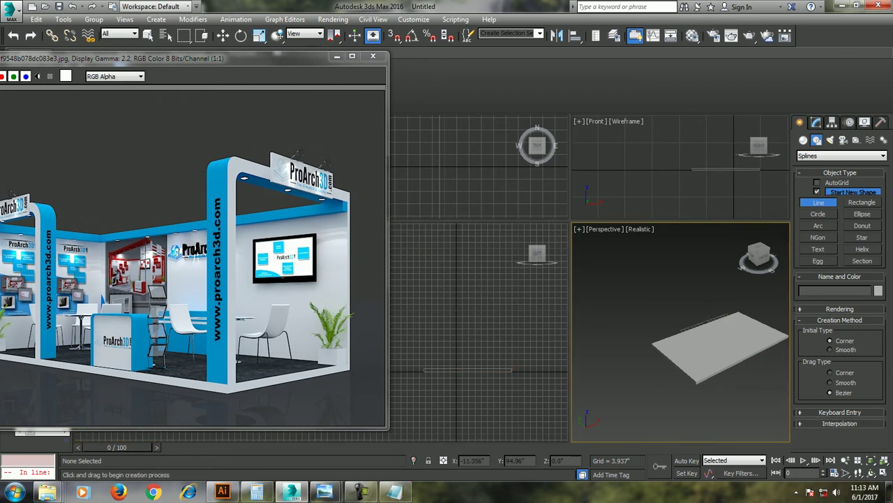
# - Maximize Perspective, select the floor slab and orbit around it
pyautogui.hotkey('alt', 'w')
pyautogui.click(642, 314)
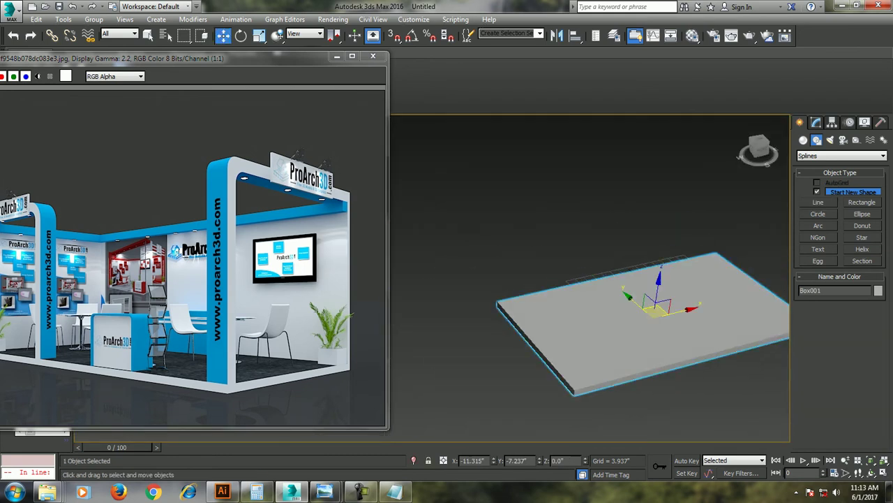
pyautogui.press('r')
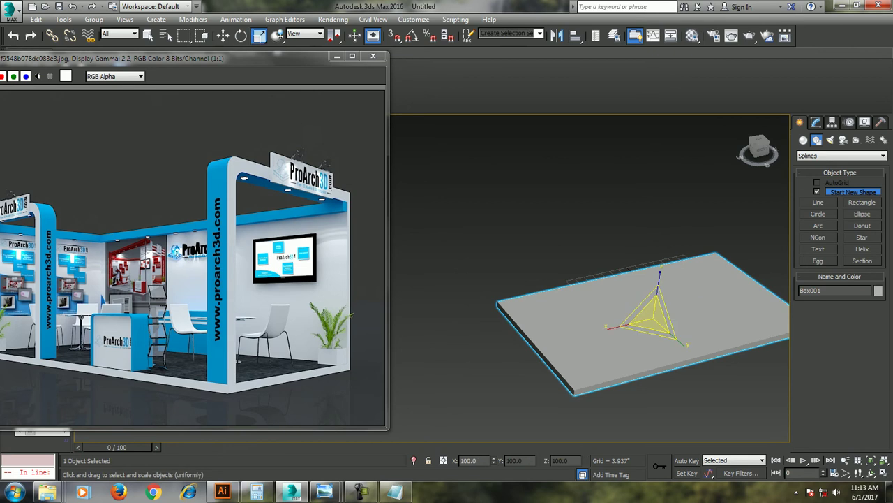
pyautogui.moveTo(628, 314)
pyautogui.keyDown('alt'); pyautogui.mouseDown(button='middle')
pyautogui.moveTo(614, 307)
pyautogui.moveTo(629, 300)
pyautogui.moveTo(618, 290)
pyautogui.mouseUp(button='middle'); pyautogui.keyUp('alt')
pyautogui.press('w')
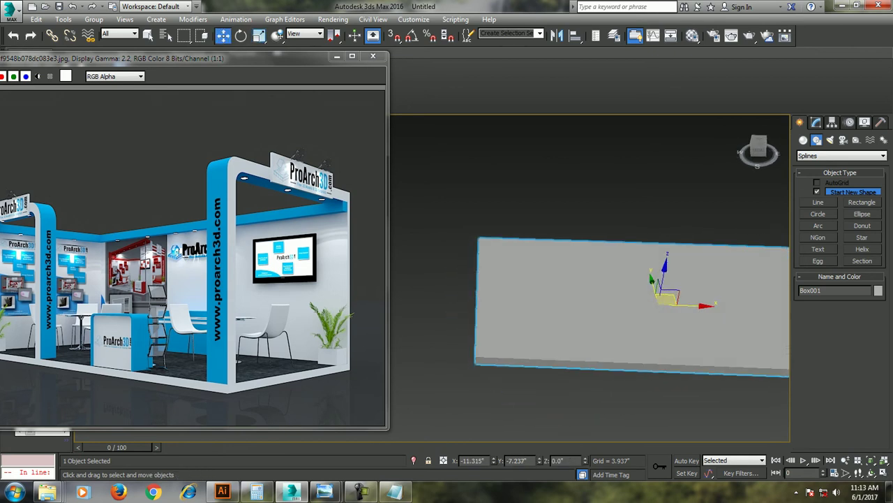
# - Convert the Box001 slab to an Editable Poly
pyautogui.rightClick(712, 297)
pyautogui.moveTo(650, 402)
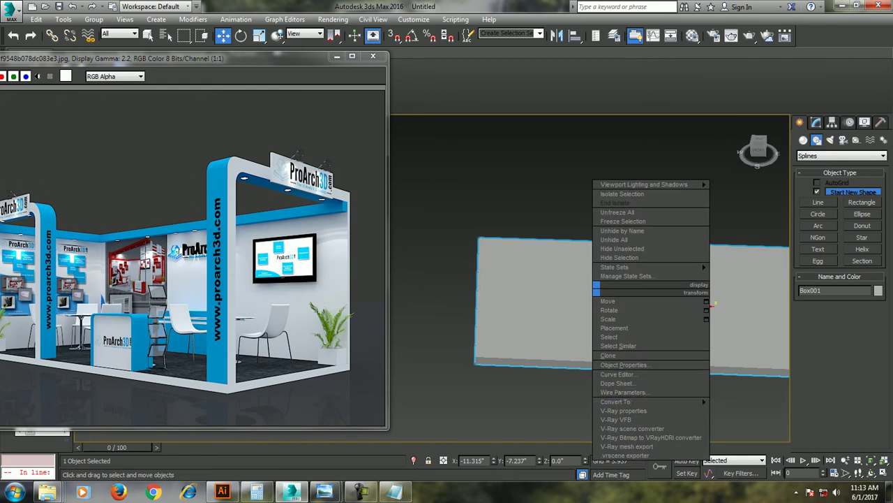
pyautogui.click(749, 410)
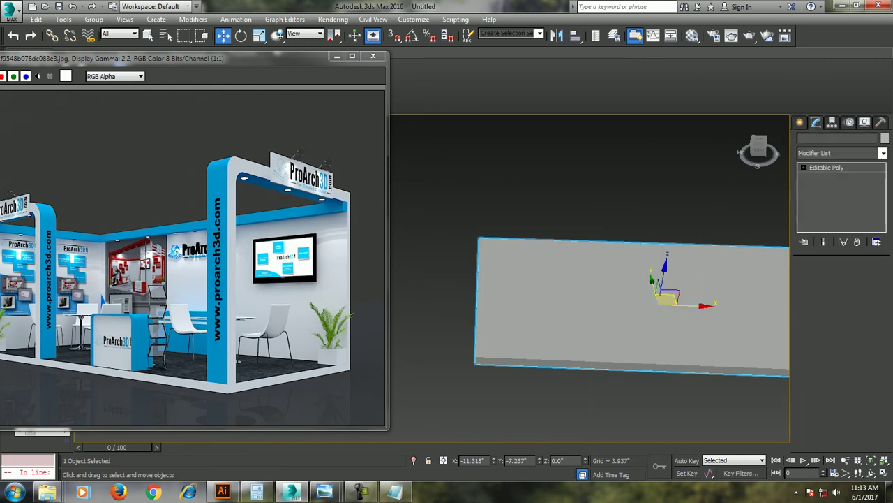
pyautogui.hotkey('alt', 'w')
pyautogui.hotkey('alt', 'w')
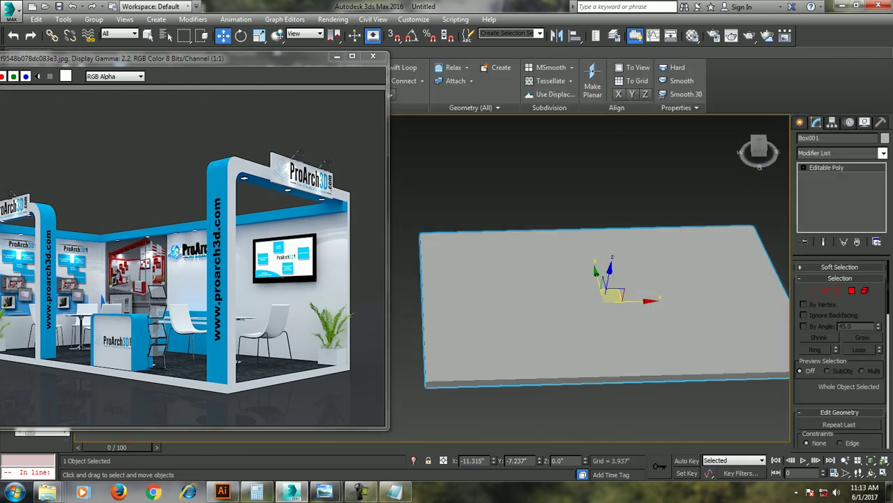
# - Swift Loop an edge loop near the slab's left edge, then select its left end face in Polygon mode
pyautogui.click(403, 67)
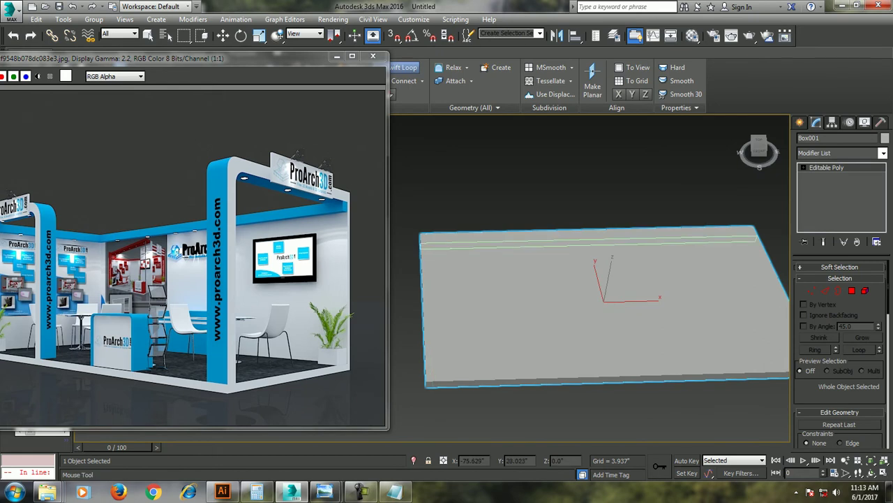
pyautogui.keyDown('alt'); pyautogui.moveTo(559, 237); pyautogui.dragTo(558, 255, button='middle'); pyautogui.keyUp('alt')
pyautogui.click(429, 314)
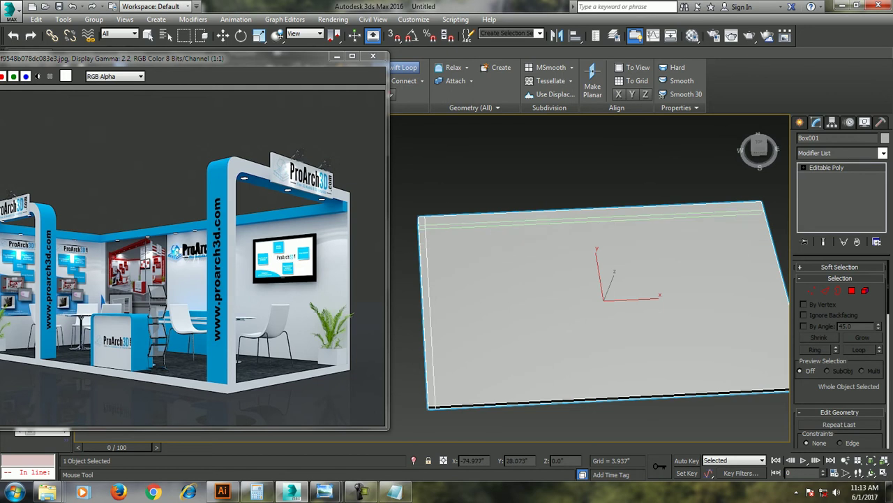
pyautogui.keyDown('alt'); pyautogui.moveTo(593, 293); pyautogui.dragTo(572, 314, button='middle'); pyautogui.keyUp('alt')
pyautogui.press('w')
pyautogui.press('4')
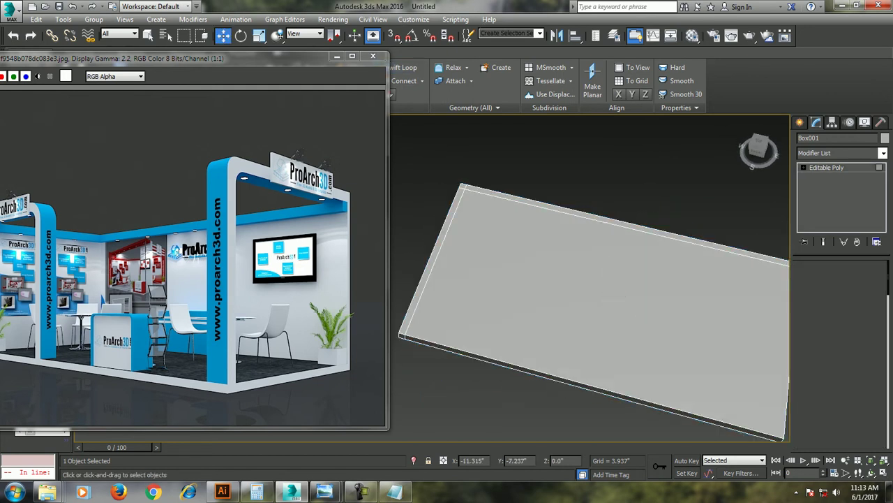
pyautogui.press('4')
pyautogui.click(433, 262)
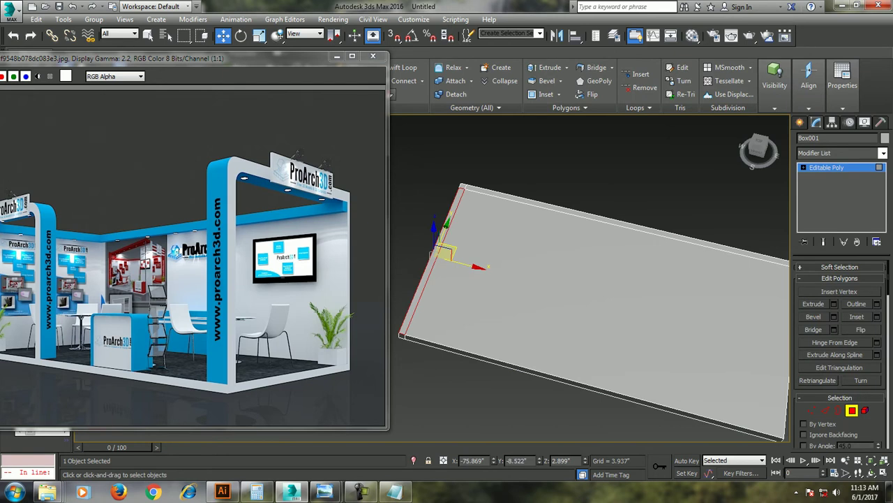
# - Extrude the back and left end faces upward into walls about 41 units high
pyautogui.keyDown('ctrl'); pyautogui.click(628, 224); pyautogui.keyUp('ctrl')
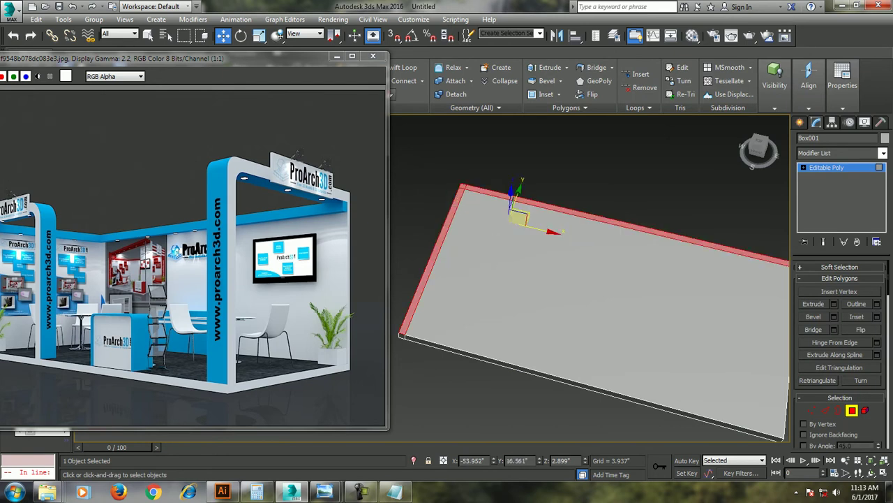
pyautogui.hotkey('shift', 'e')
pyautogui.keyDown('alt'); pyautogui.moveTo(447, 279); pyautogui.dragTo(489, 251, button='middle'); pyautogui.keyUp('alt')
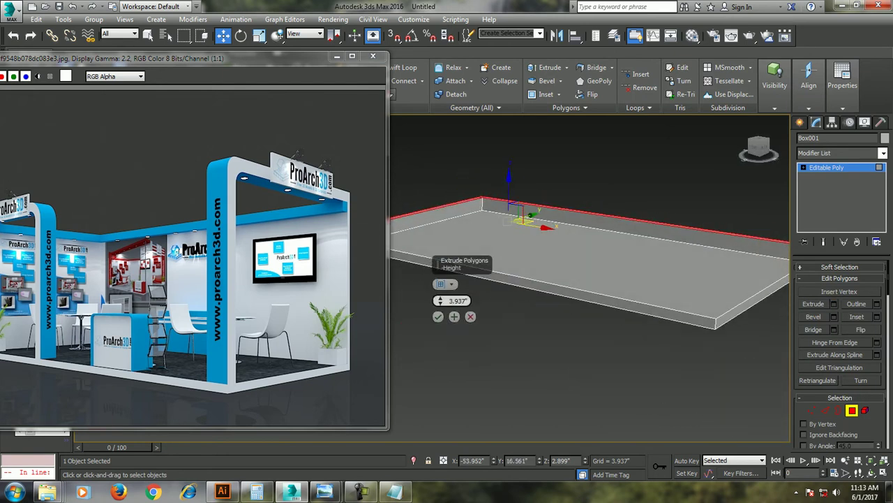
pyautogui.moveTo(440, 300); pyautogui.dragTo(440, 265)
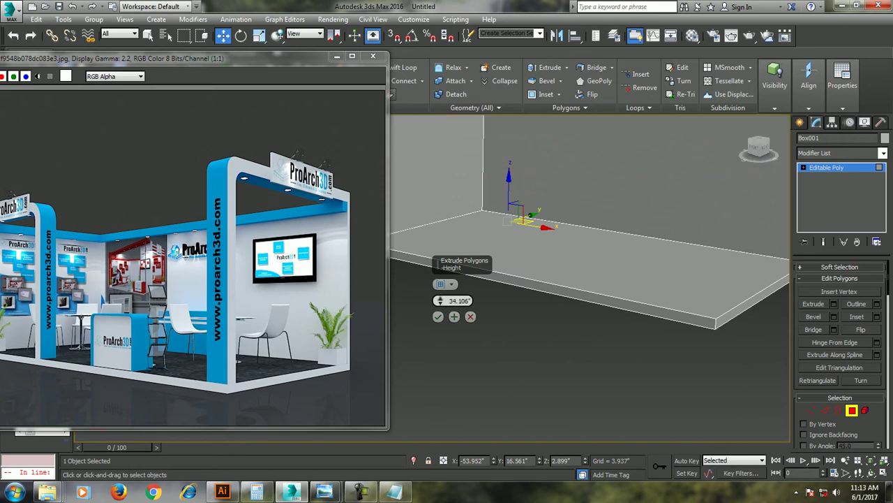
pyautogui.keyDown('alt'); pyautogui.moveTo(586, 293); pyautogui.dragTo(629, 279, button='middle'); pyautogui.keyUp('alt')
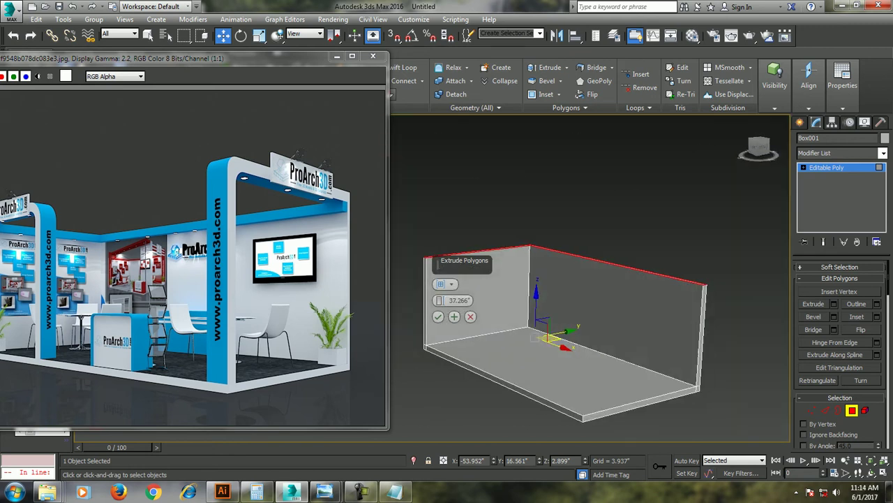
pyautogui.moveTo(438, 300); pyautogui.dragTo(438, 286)
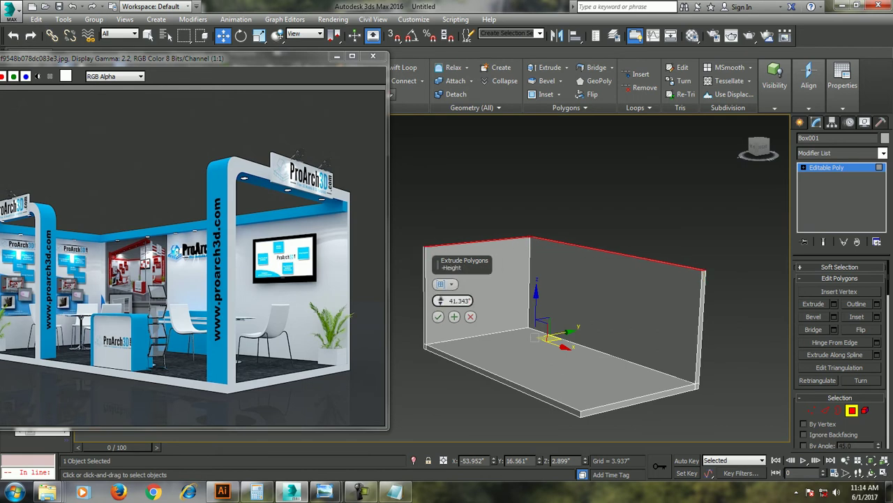
pyautogui.moveTo(438, 300); pyautogui.dragTo(438, 286)
pyautogui.click(438, 316)
# - Move the booth's side vertices along X to widen it
pyautogui.press('1')
pyautogui.keyDown('alt'); pyautogui.moveTo(559, 314); pyautogui.dragTo(670, 307, button='middle'); pyautogui.keyUp('alt')
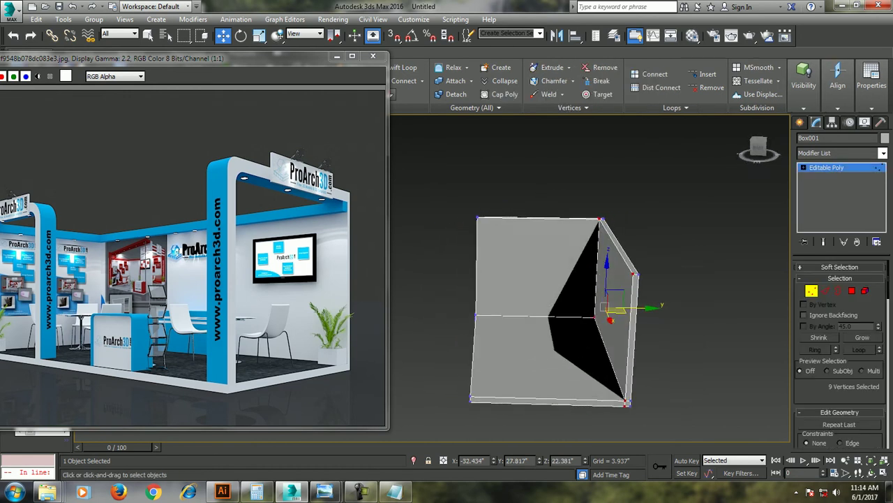
pyautogui.moveTo(442, 170); pyautogui.dragTo(509, 440)
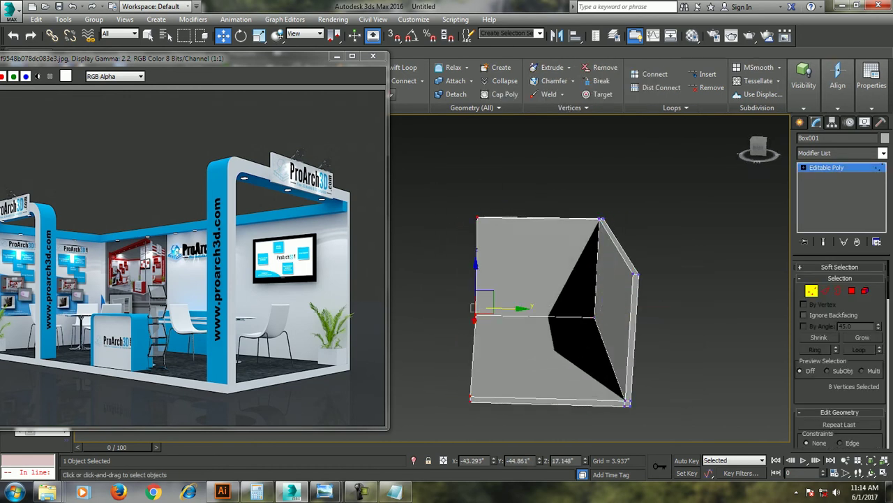
pyautogui.moveTo(509, 307); pyautogui.dragTo(465, 308)
pyautogui.keyDown('alt'); pyautogui.moveTo(593, 314); pyautogui.dragTo(545, 314, button='middle'); pyautogui.keyUp('alt')
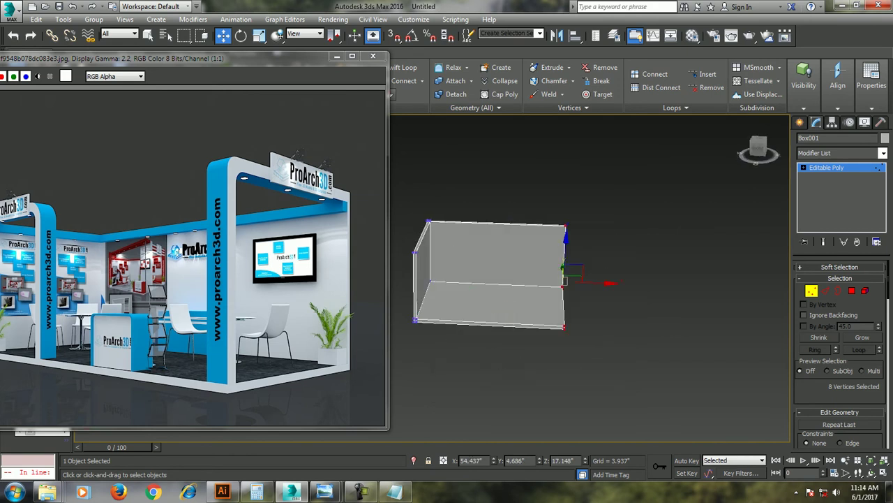
pyautogui.moveTo(593, 282); pyautogui.dragTo(612, 282)
pyautogui.keyDown('alt'); pyautogui.moveTo(612, 282); pyautogui.dragTo(587, 282, button='middle'); pyautogui.keyUp('alt')
pyautogui.hotkey('alt', 'w')
pyautogui.hotkey('alt', 'w')
pyautogui.hotkey('alt', 'w')
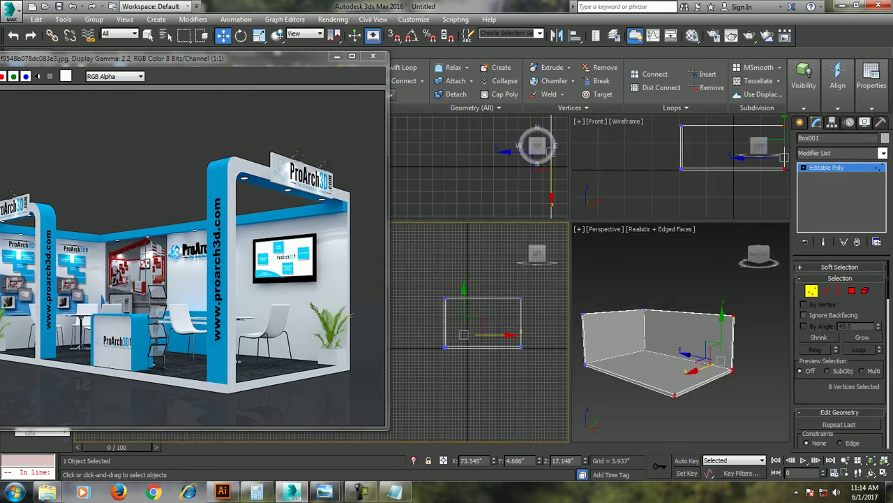
# - Draw an L-shaped line in the Left view, floor up to wall top, then across
pyautogui.click(799, 122)
pyautogui.click(817, 139)
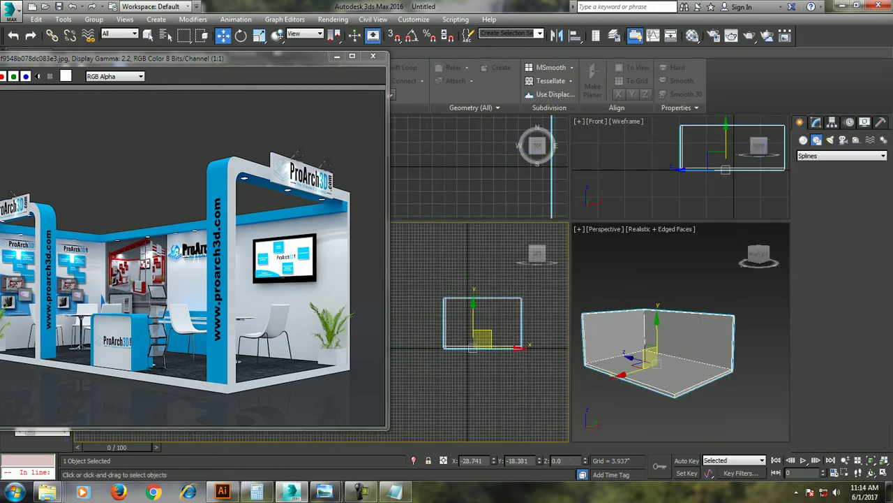
pyautogui.click(818, 202)
pyautogui.click(443, 349)
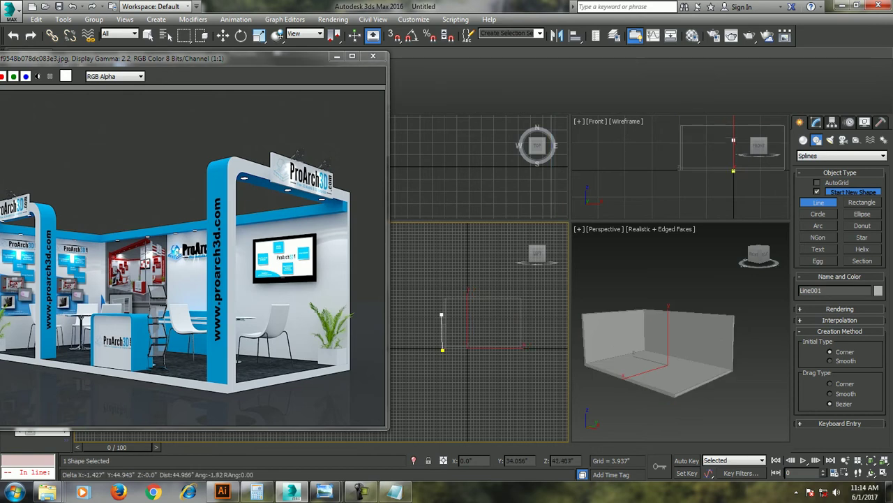
pyautogui.click(443, 296)
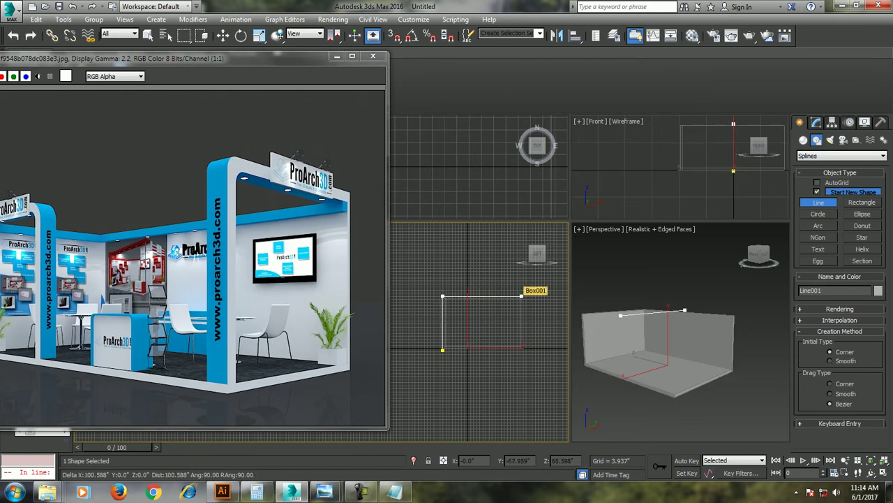
pyautogui.click(522, 296)
pyautogui.rightClick(522, 295)
# - Move the line to the booth's back corner in the Perspective view
pyautogui.press('w')
pyautogui.hotkey('alt', 'w')
pyautogui.keyDown('alt'); pyautogui.moveTo(530, 279); pyautogui.dragTo(555, 282, button='middle'); pyautogui.keyUp('alt')
pyautogui.moveTo(569, 282)
pyautogui.mouseDown()
pyautogui.moveTo(637, 302)
pyautogui.moveTo(683, 331)
pyautogui.mouseUp()
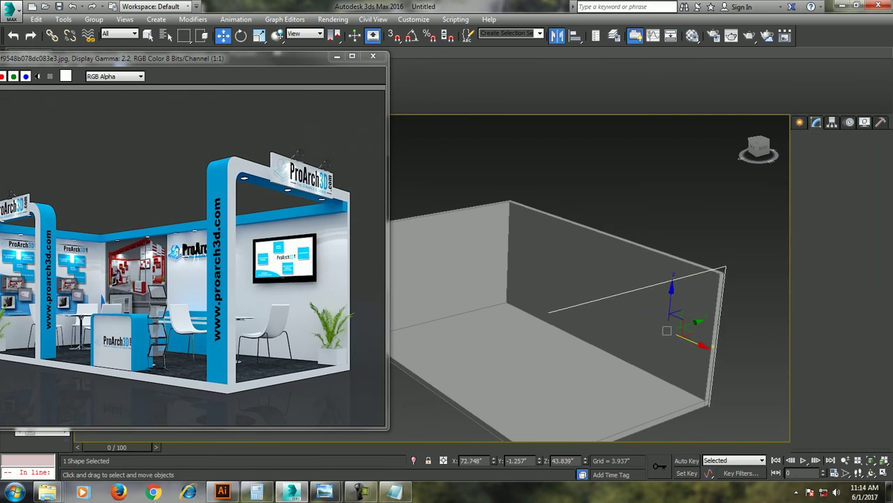
# - Mirror Line001 on Y, reposition it and shift its vertical segment's vertices
pyautogui.click(556, 36)
pyautogui.click(423, 199)
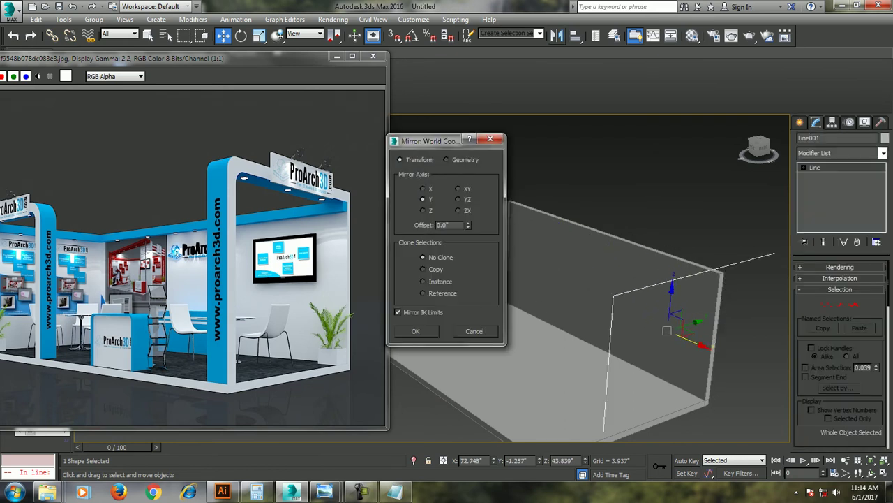
pyautogui.click(415, 331)
pyautogui.moveTo(691, 323); pyautogui.dragTo(597, 349)
pyautogui.moveTo(597, 349)
pyautogui.keyDown('alt'); pyautogui.mouseDown(button='middle')
pyautogui.moveTo(627, 280)
pyautogui.moveTo(614, 276)
pyautogui.mouseUp(button='middle'); pyautogui.keyUp('alt')
pyautogui.press('1')
pyautogui.moveTo(454, 156)
pyautogui.mouseDown()
pyautogui.moveTo(536, 395)
pyautogui.moveTo(541, 385)
pyautogui.mouseUp()
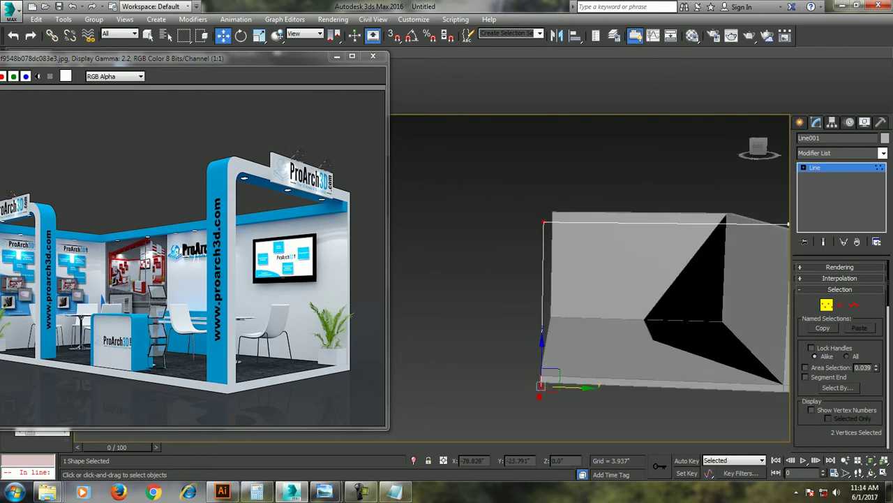
pyautogui.moveTo(541, 385); pyautogui.dragTo(544, 400, button='middle')
pyautogui.hotkey('ctrl', 'd')
# - Raise Box001's wall-top vertices and extend its right-side vertices along X
pyautogui.press('1')
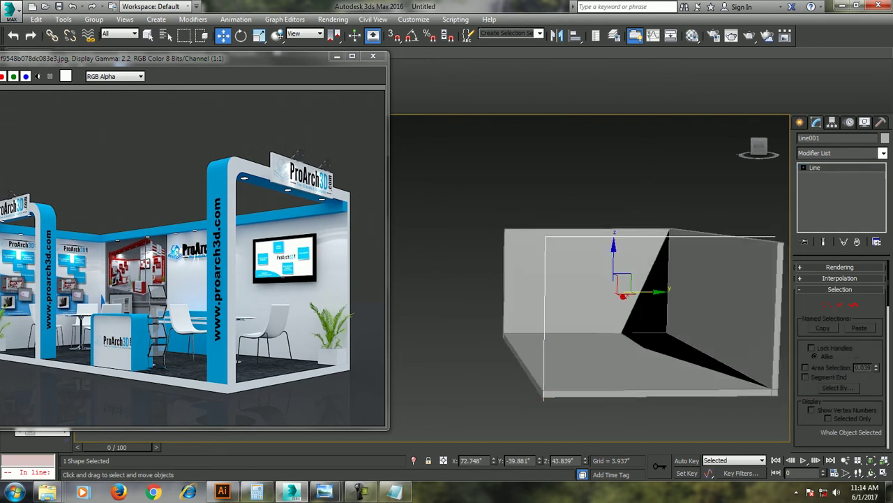
pyautogui.click(698, 300)
pyautogui.moveTo(458, 175); pyautogui.dragTo(789, 248)
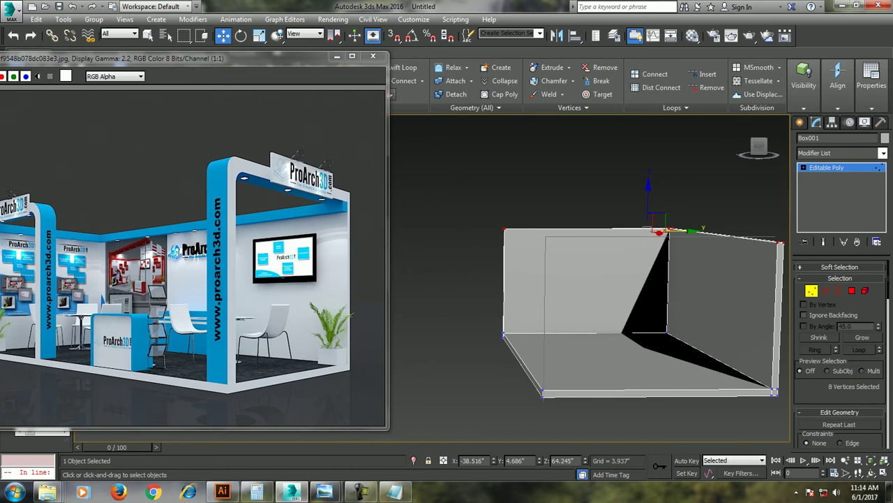
pyautogui.moveTo(649, 209); pyautogui.dragTo(649, 181)
pyautogui.moveTo(649, 181)
pyautogui.keyDown('alt'); pyautogui.mouseDown(button='middle')
pyautogui.moveTo(670, 195)
pyautogui.moveTo(628, 209)
pyautogui.moveTo(572, 210)
pyautogui.mouseUp(button='middle'); pyautogui.keyUp('alt')
pyautogui.click(691, 297)
pyautogui.moveTo(696, 290); pyautogui.dragTo(719, 292)
pyautogui.moveTo(719, 291)
pyautogui.keyDown('alt'); pyautogui.mouseDown(button='middle')
pyautogui.moveTo(734, 298)
pyautogui.moveTo(698, 300)
pyautogui.mouseUp(button='middle'); pyautogui.keyUp('alt')
# - Nudge Line001 along X and Y to align it with the walls
pyautogui.press('1')
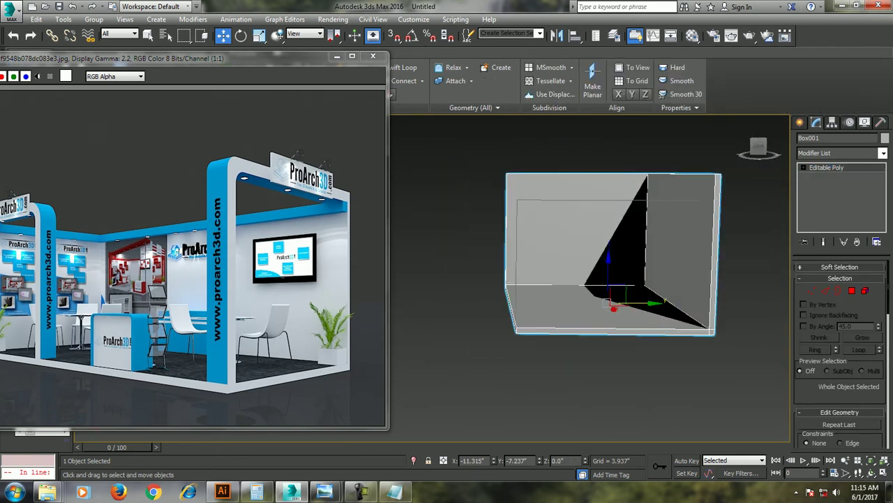
pyautogui.click(517, 223)
pyautogui.moveTo(517, 223)
pyautogui.keyDown('alt'); pyautogui.mouseDown(button='middle')
pyautogui.moveTo(489, 230)
pyautogui.moveTo(531, 238)
pyautogui.mouseUp(button='middle'); pyautogui.keyUp('alt')
pyautogui.moveTo(576, 251); pyautogui.dragTo(596, 256)
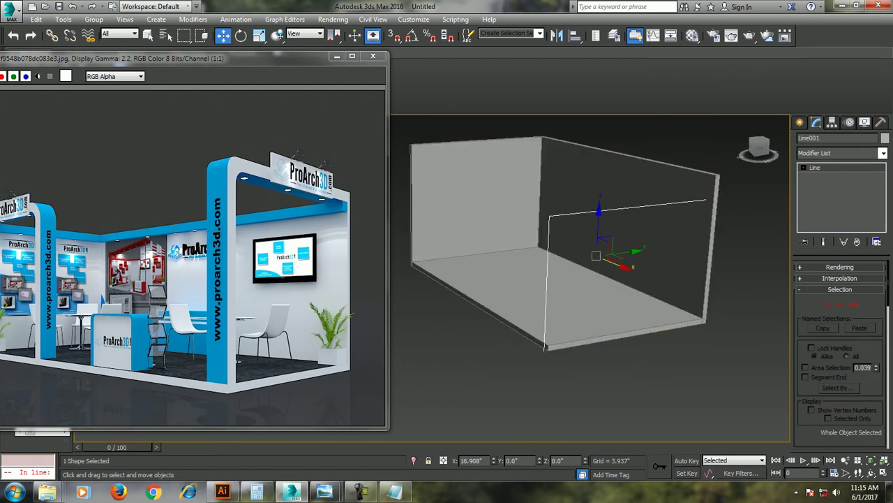
pyautogui.keyDown('alt'); pyautogui.moveTo(597, 256); pyautogui.dragTo(607, 245, button='middle'); pyautogui.keyUp('alt')
pyautogui.moveTo(599, 241); pyautogui.dragTo(602, 232)
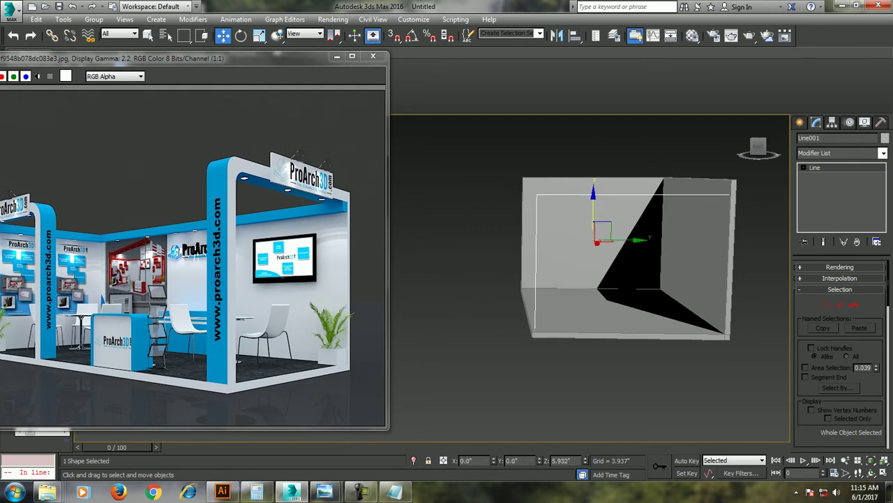
# - Raise the line's two top vertices to lift its top edge
pyautogui.keyDown('alt'); pyautogui.moveTo(593, 258); pyautogui.dragTo(614, 258, button='middle'); pyautogui.keyUp('alt')
pyautogui.press('1')
pyautogui.moveTo(479, 139); pyautogui.dragTo(738, 200)
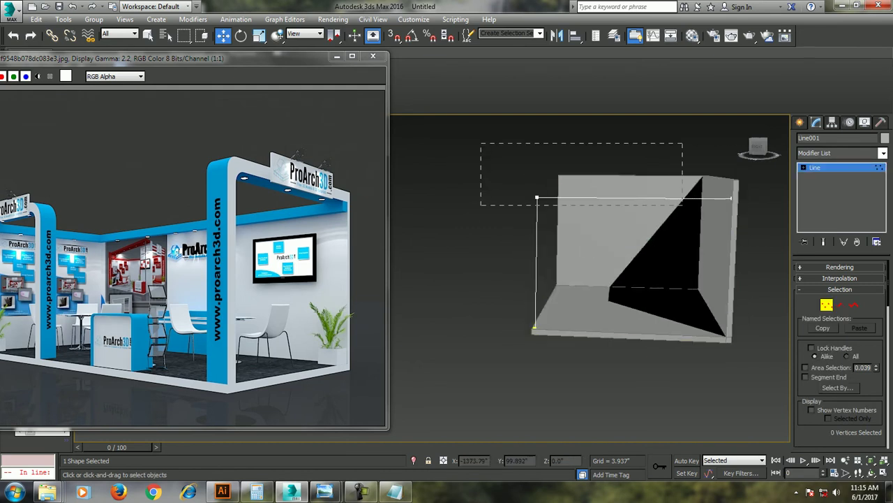
pyautogui.moveTo(537, 167); pyautogui.dragTo(537, 149)
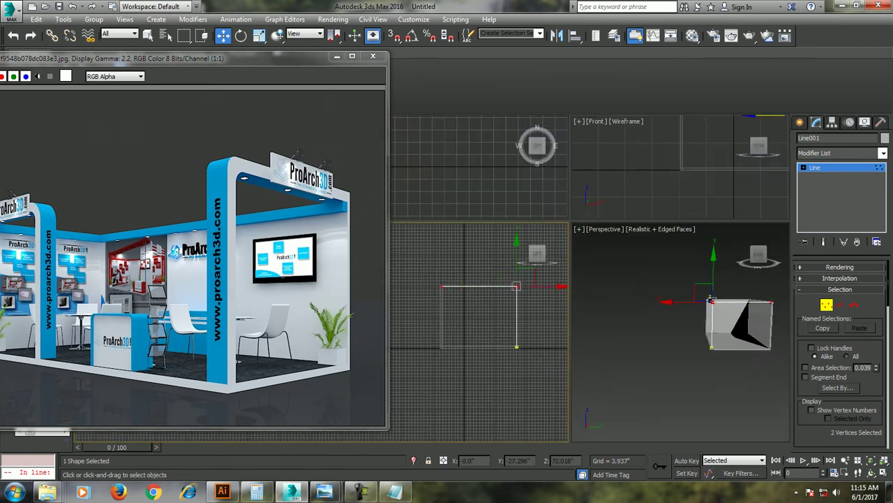
# - Frame the line in Top and Perspective, then Fillet its corner vertex to 9.307"
pyautogui.hotkey('alt', 'w')
pyautogui.scroll(3, 747, 258)
pyautogui.moveTo(749, 258); pyautogui.dragTo(738, 230, button='middle')
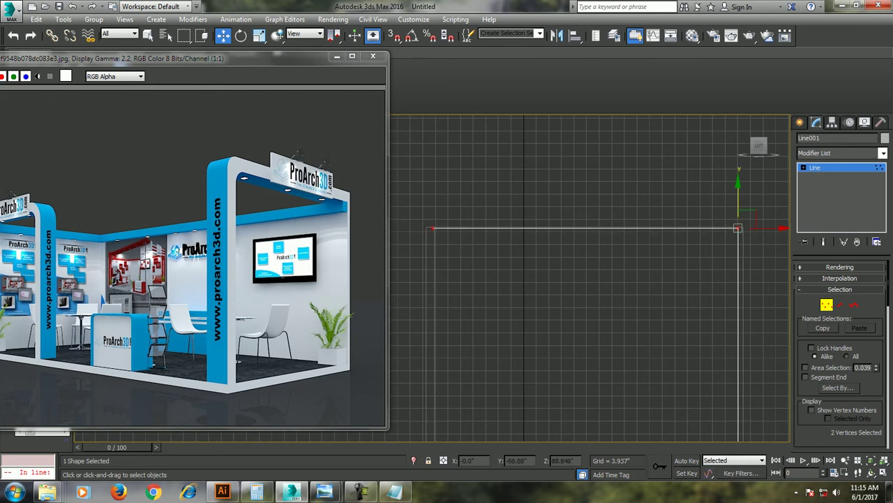
pyautogui.hotkey('alt', 'w')
pyautogui.hotkey('alt', 'w')
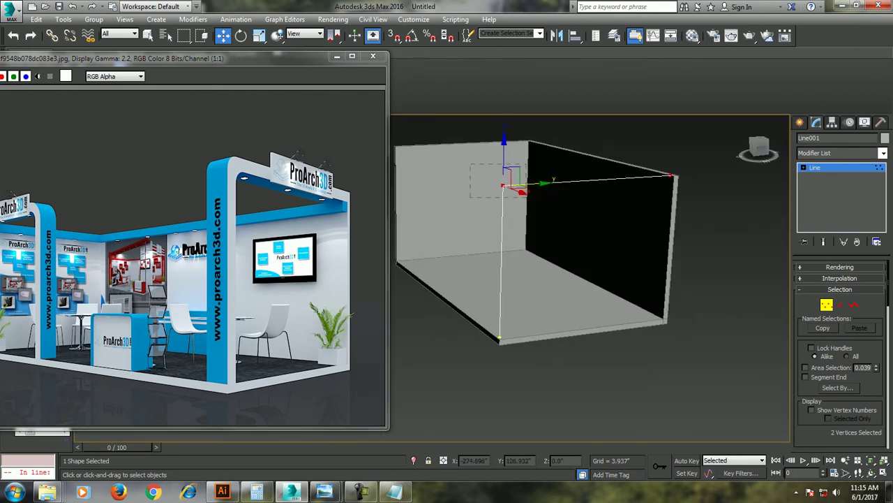
pyautogui.scroll(-5, 841, 349)
pyautogui.scroll(-5, 841, 349)
pyautogui.click(818, 432)
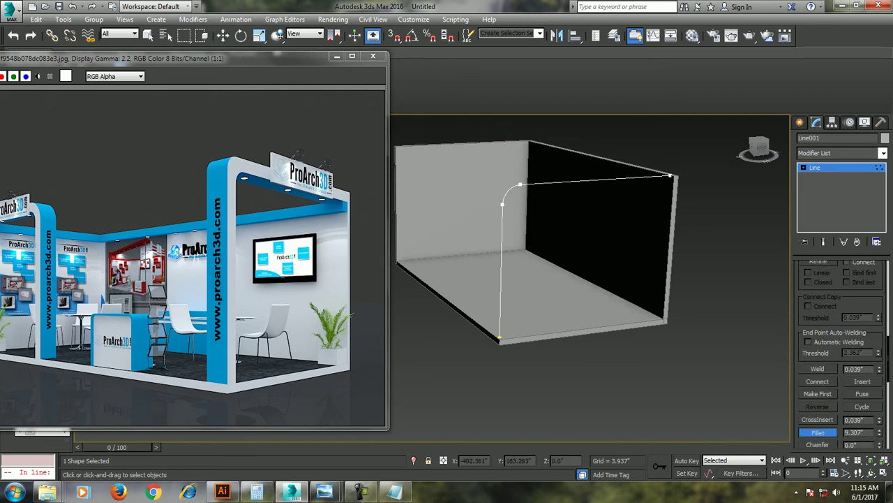
# - Render the line in viewport as a Rectangular band, Length 10.937 and Width 3.15
pyautogui.press('1')
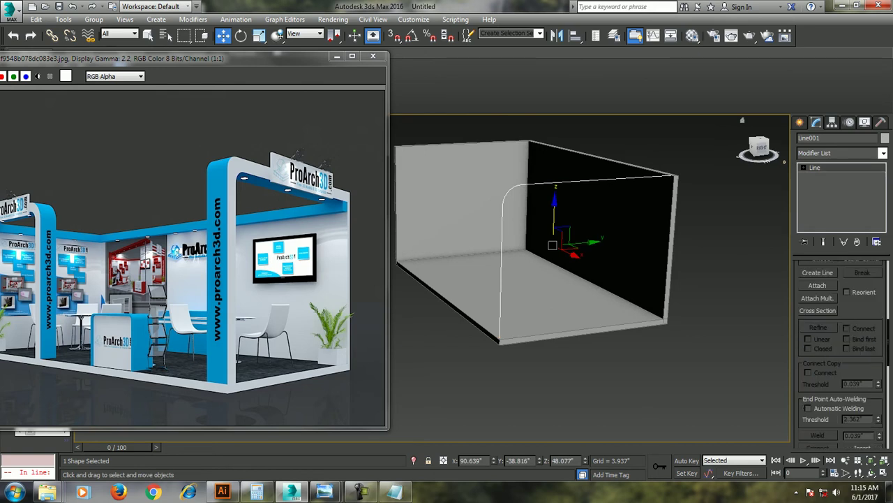
pyautogui.scroll(3, 841, 349)
pyautogui.click(840, 267)
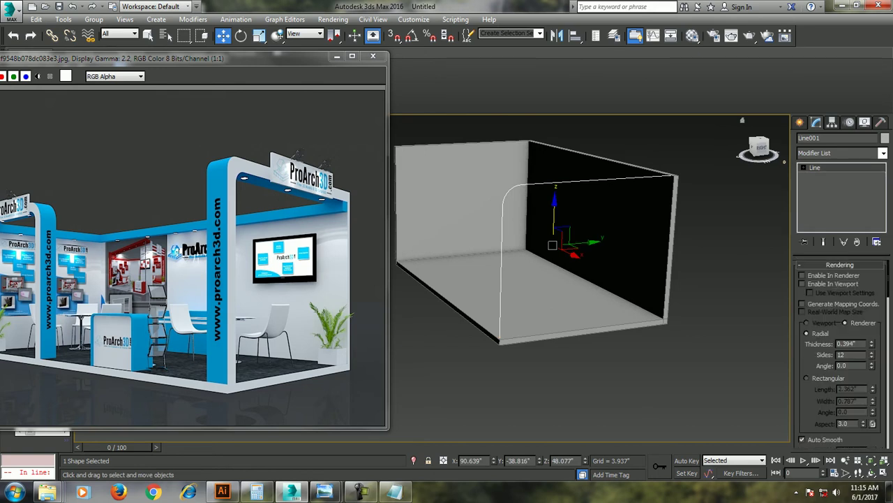
pyautogui.click(802, 283)
pyautogui.click(807, 377)
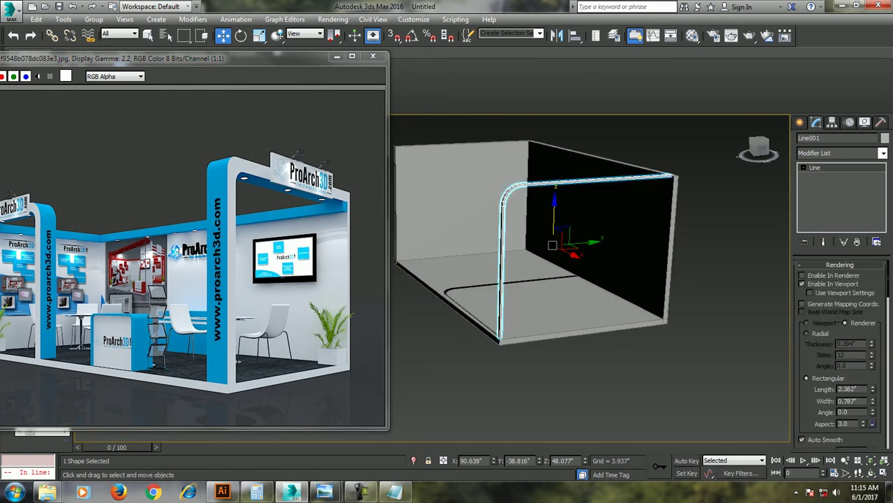
pyautogui.keyDown('alt'); pyautogui.moveTo(593, 244); pyautogui.dragTo(579, 244, button='middle'); pyautogui.keyUp('alt')
pyautogui.moveTo(872, 389); pyautogui.dragTo(872, 370)
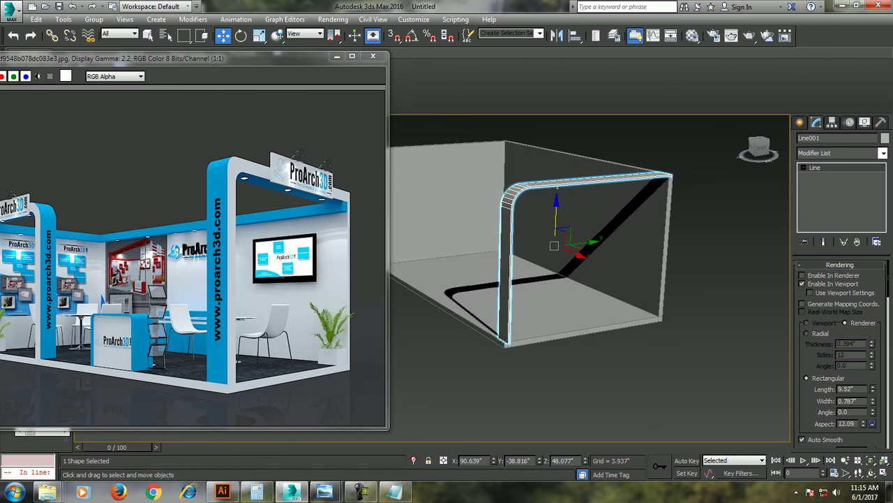
pyautogui.moveTo(872, 401); pyautogui.dragTo(872, 391)
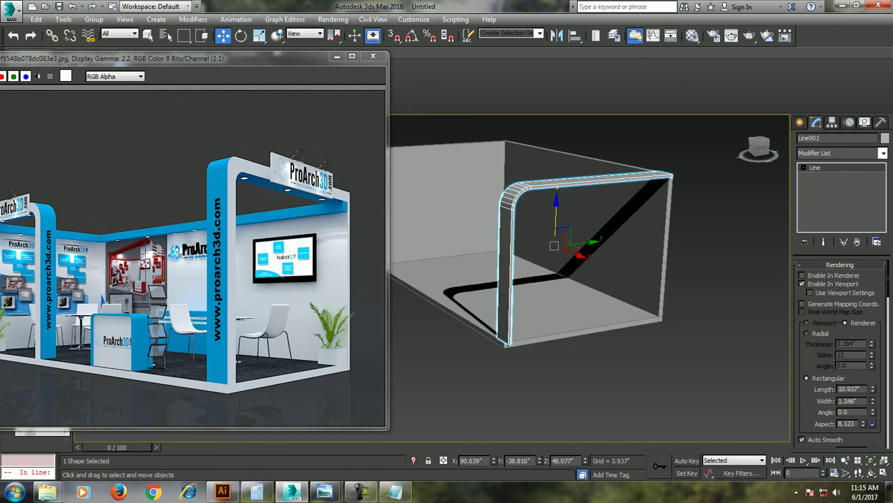
pyautogui.moveTo(594, 244)
pyautogui.keyDown('alt'); pyautogui.mouseDown(button='middle')
pyautogui.moveTo(530, 244)
pyautogui.moveTo(624, 244)
pyautogui.mouseUp(button='middle'); pyautogui.keyUp('alt')
# - Select Box001 and convert it to an Editable Poly
pyautogui.click(489, 244)
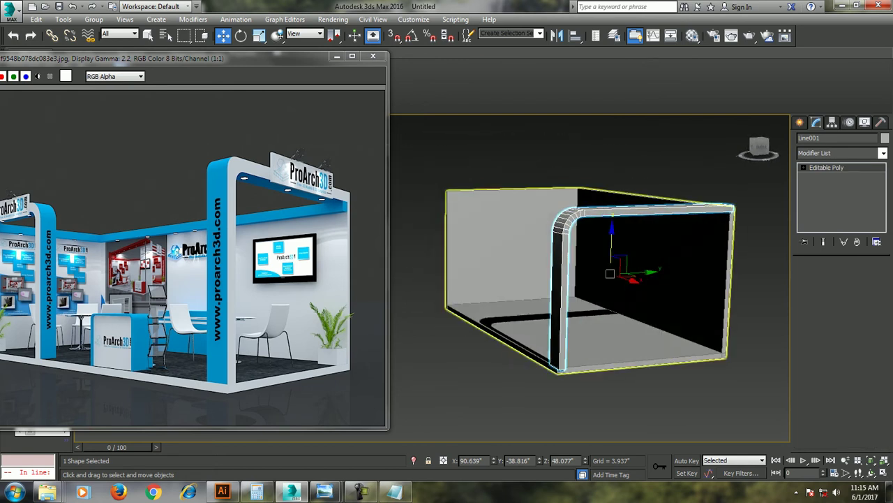
pyautogui.press('1')
pyautogui.hotkey('ctrl', 'a')
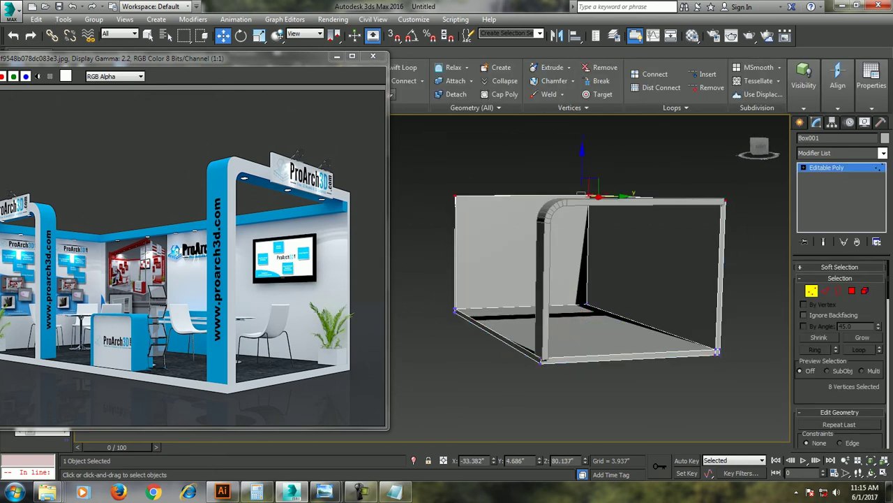
pyautogui.keyDown('alt'); pyautogui.moveTo(624, 244); pyautogui.dragTo(663, 244, button='middle'); pyautogui.keyUp('alt')
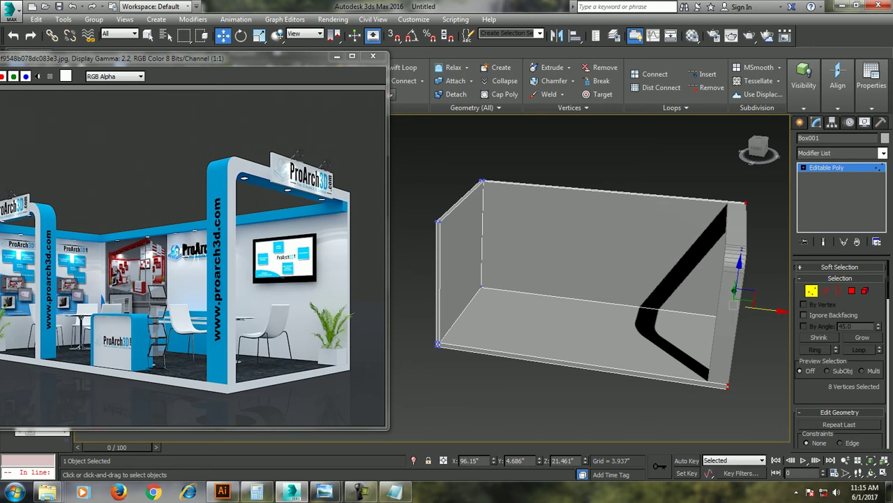
# - Reduce Line001's Rectangular Length from 10.937 to 9.078
pyautogui.click(681, 286)
pyautogui.keyDown('alt'); pyautogui.moveTo(614, 280); pyautogui.dragTo(586, 279, button='middle'); pyautogui.keyUp('alt')
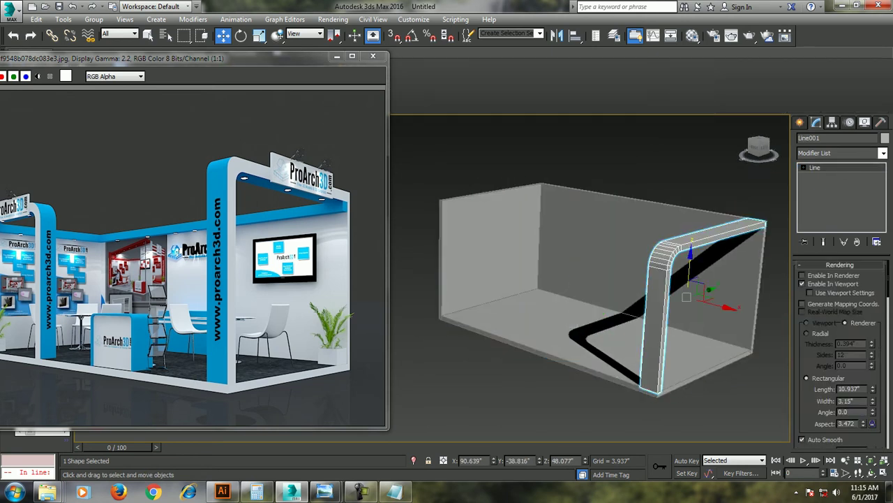
pyautogui.moveTo(873, 389); pyautogui.dragTo(873, 401)
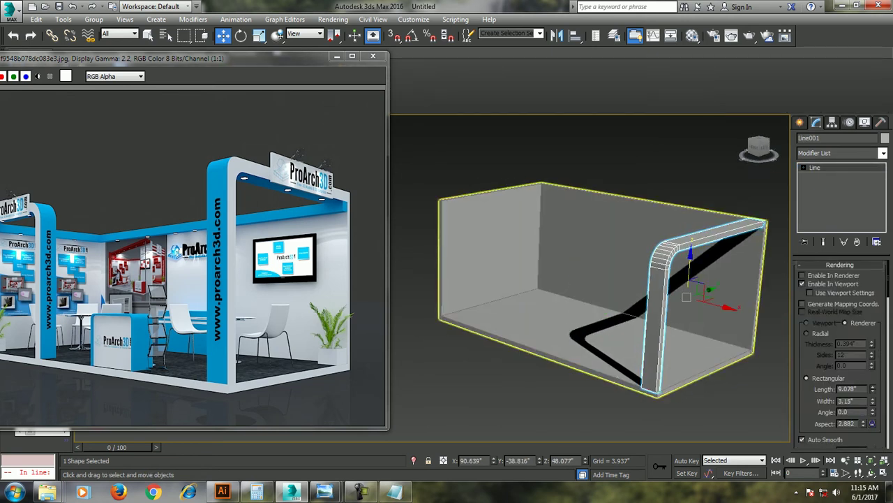
pyautogui.keyDown('alt'); pyautogui.moveTo(614, 279); pyautogui.dragTo(635, 273, button='middle'); pyautogui.keyUp('alt')
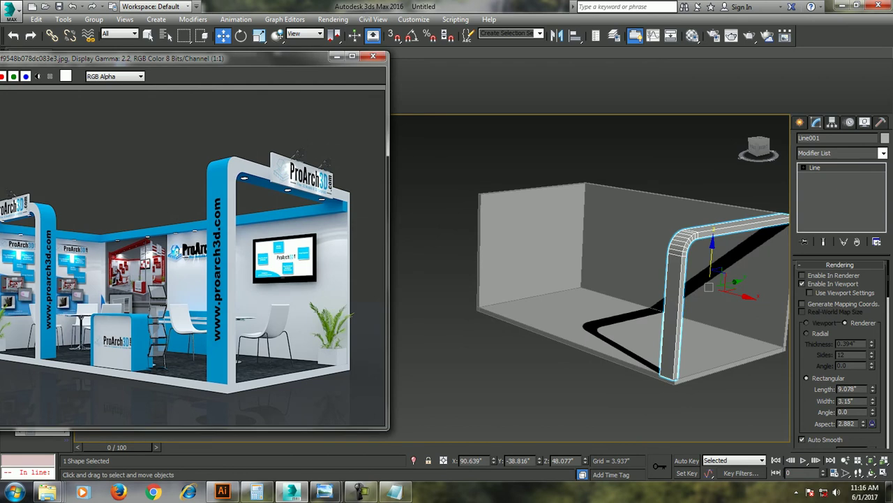
# - Select Box001's wall-top polygons as a full loop around the rim
pyautogui.click(530, 245)
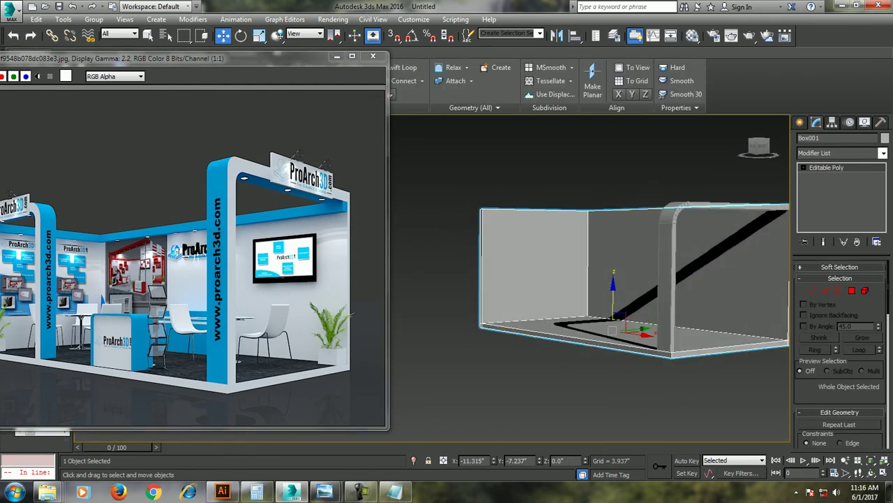
pyautogui.scroll(2, 614, 294)
pyautogui.click(403, 67)
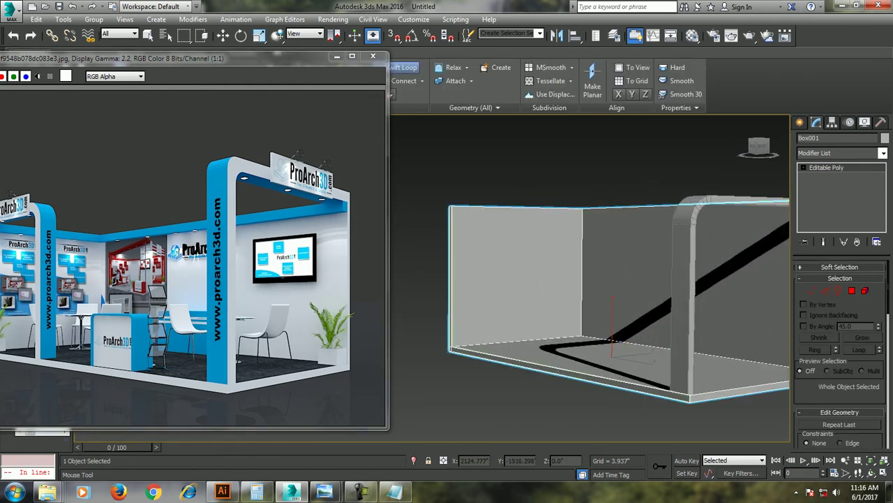
pyautogui.click(852, 291)
pyautogui.click(594, 207)
pyautogui.hotkey('alt', 'l')
# - Extrude the rim faces 2.613" by Local Normal into a thin lip
pyautogui.hotkey('shift', 'e')
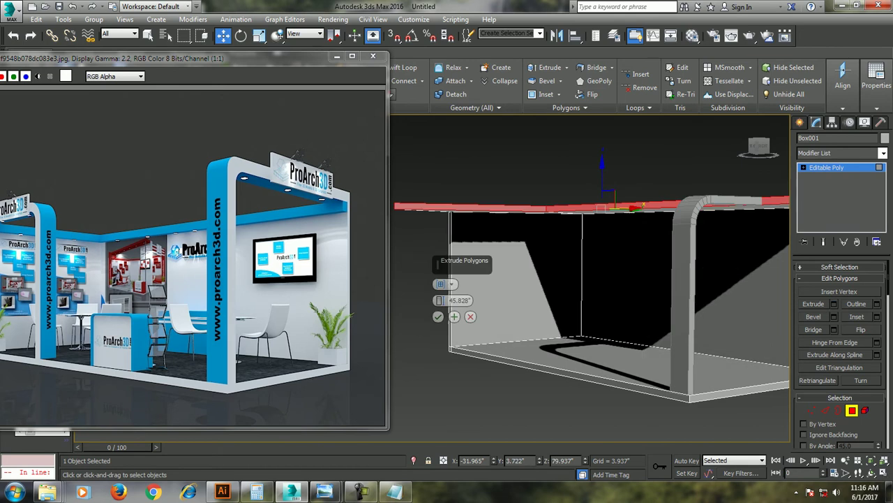
pyautogui.keyDown('alt'); pyautogui.moveTo(601, 293); pyautogui.dragTo(614, 265, button='middle'); pyautogui.keyUp('alt')
pyautogui.click(445, 284)
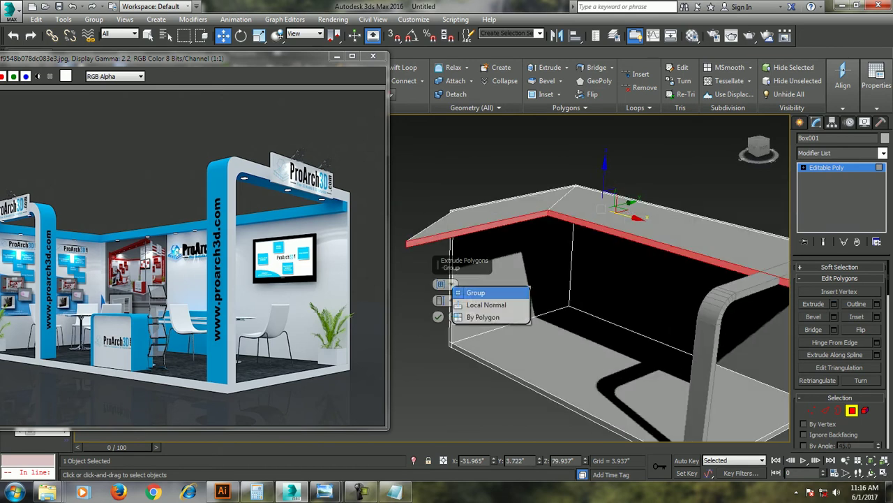
pyautogui.click(461, 292)
pyautogui.click(452, 284)
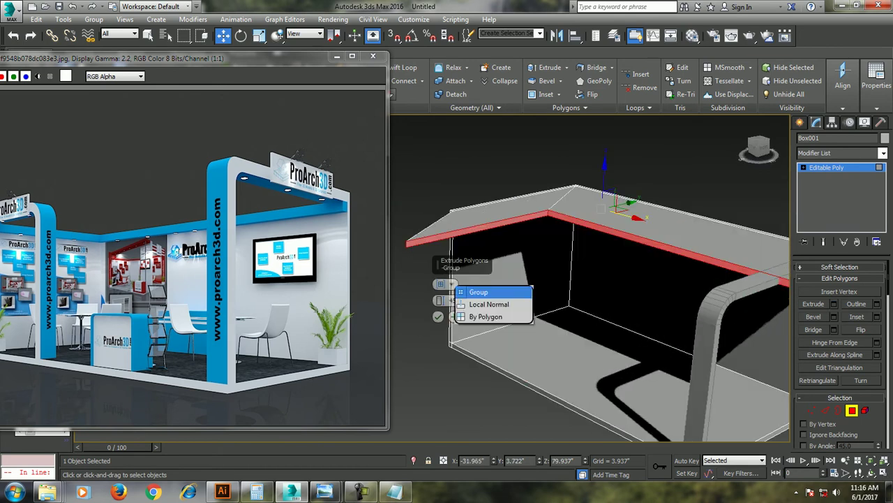
pyautogui.click(488, 305)
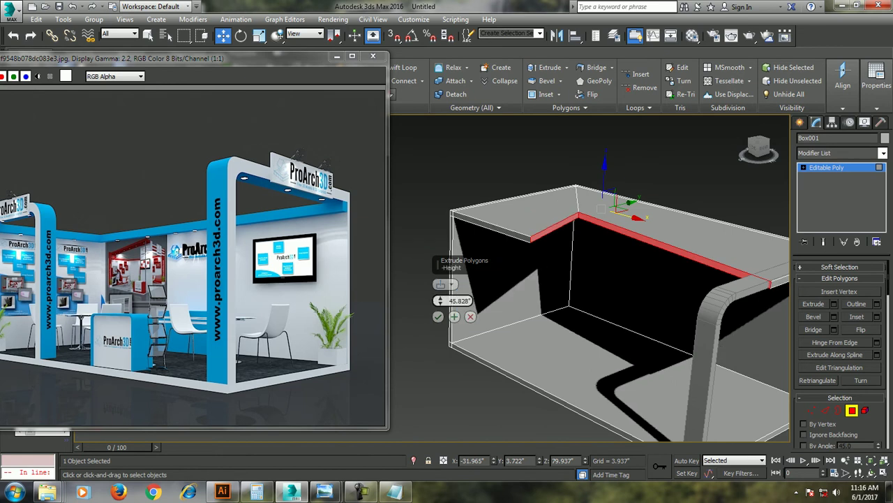
pyautogui.moveTo(439, 300)
pyautogui.mouseDown()
pyautogui.moveTo(440, 328)
pyautogui.moveTo(440, 314)
pyautogui.mouseUp()
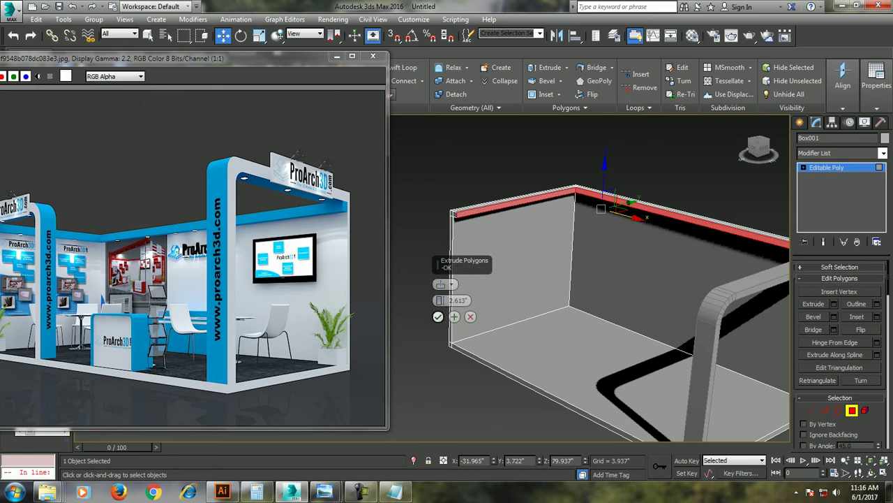
pyautogui.click(439, 316)
pyautogui.scroll(-3, 590, 280)
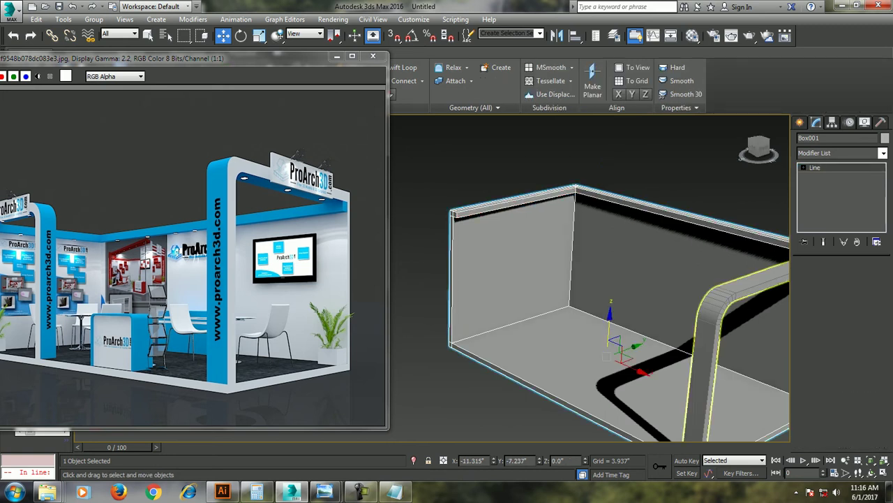
# - Move the second curved band, Line002, back along the Y axis
pyautogui.click(714, 299)
pyautogui.keyDown('alt'); pyautogui.moveTo(714, 300); pyautogui.dragTo(691, 307, button='middle'); pyautogui.keyUp('alt')
pyautogui.rightClick(412, 35)
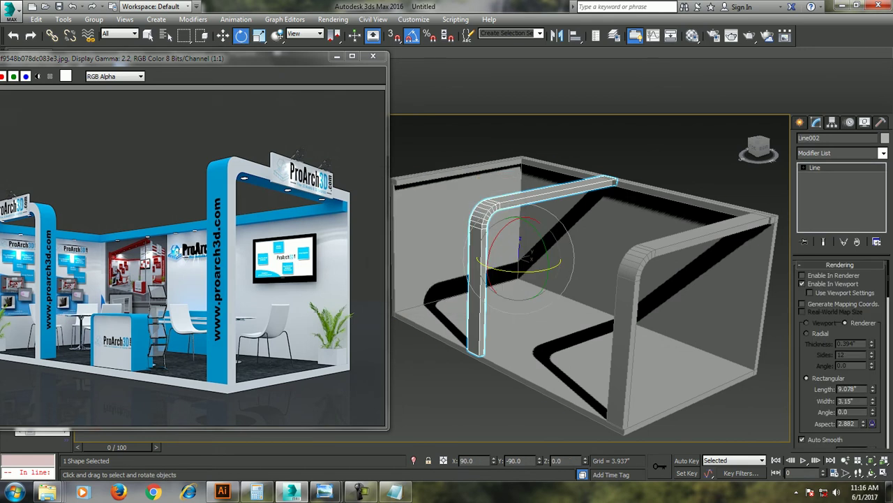
pyautogui.press('w')
pyautogui.keyDown('alt'); pyautogui.moveTo(594, 279); pyautogui.dragTo(544, 231, button='middle'); pyautogui.keyUp('alt')
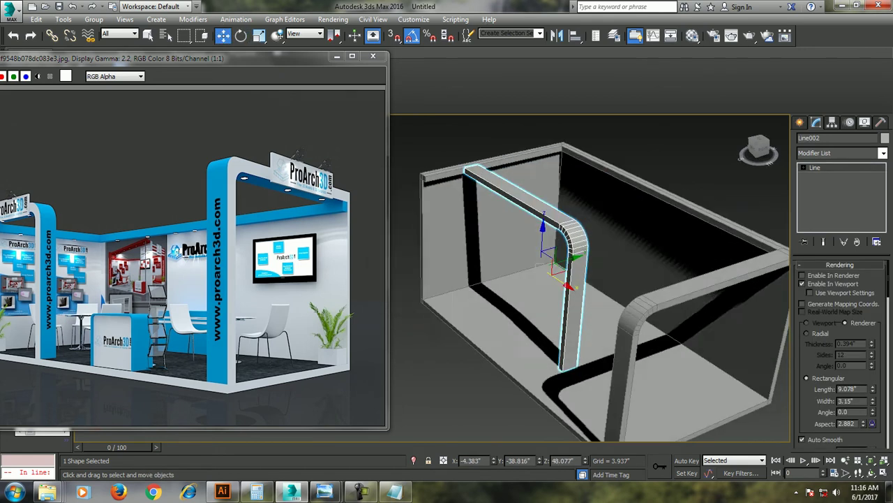
pyautogui.moveTo(559, 257); pyautogui.dragTo(536, 269)
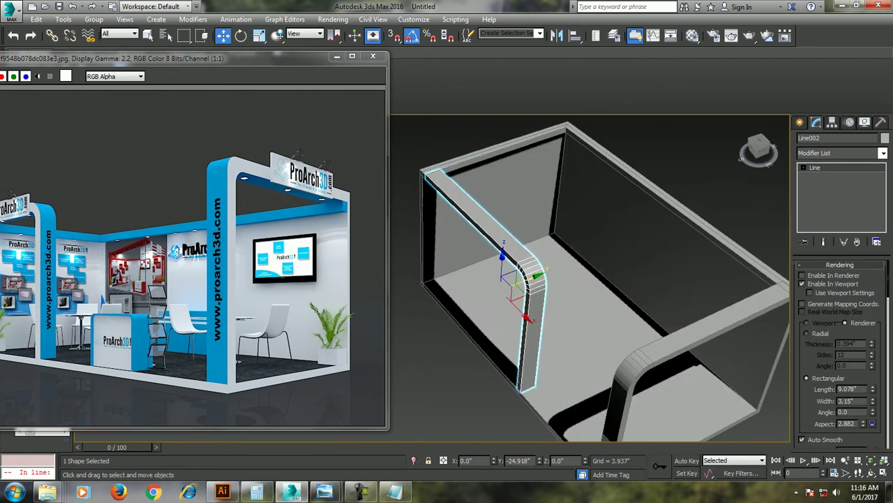
pyautogui.moveTo(594, 280)
pyautogui.keyDown('alt'); pyautogui.mouseDown(button='middle')
pyautogui.moveTo(545, 251)
pyautogui.moveTo(559, 272)
pyautogui.moveTo(537, 290)
pyautogui.moveTo(671, 243)
pyautogui.mouseUp(button='middle'); pyautogui.keyUp('alt')
# - Drag the box's right-side vertices along X to double the stall's length
pyautogui.click(545, 279)
pyautogui.press('1')
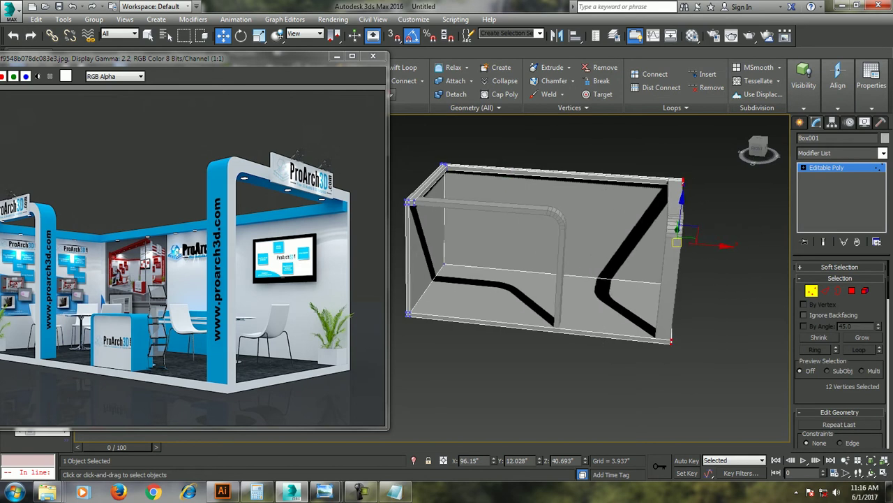
pyautogui.moveTo(672, 243); pyautogui.dragTo(782, 272)
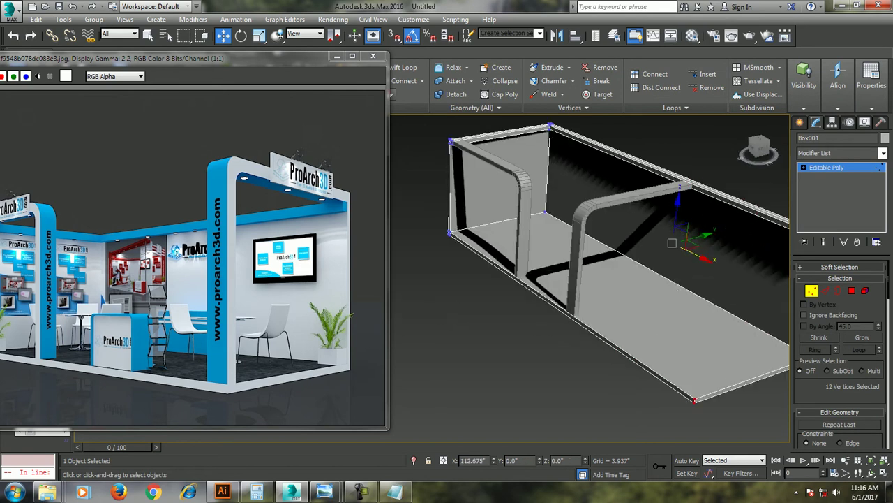
pyautogui.moveTo(782, 272)
pyautogui.keyDown('alt'); pyautogui.mouseDown(button='middle')
pyautogui.moveTo(779, 296)
pyautogui.moveTo(760, 283)
pyautogui.moveTo(604, 245)
pyautogui.mouseUp(button='middle'); pyautogui.keyUp('alt')
# - Move the first curved band, Line001, to the box's new right end
pyautogui.click(603, 244)
pyautogui.moveTo(604, 246); pyautogui.dragTo(761, 237)
pyautogui.moveTo(761, 237)
pyautogui.keyDown('alt'); pyautogui.mouseDown(button='middle')
pyautogui.moveTo(743, 260)
pyautogui.moveTo(691, 269)
pyautogui.moveTo(789, 278)
pyautogui.mouseUp(button='middle'); pyautogui.keyUp('alt')
# - Arm Box creation from Standard Primitives with AutoGrid on
pyautogui.scroll(3, 614, 293)
pyautogui.scroll(3, 614, 294)
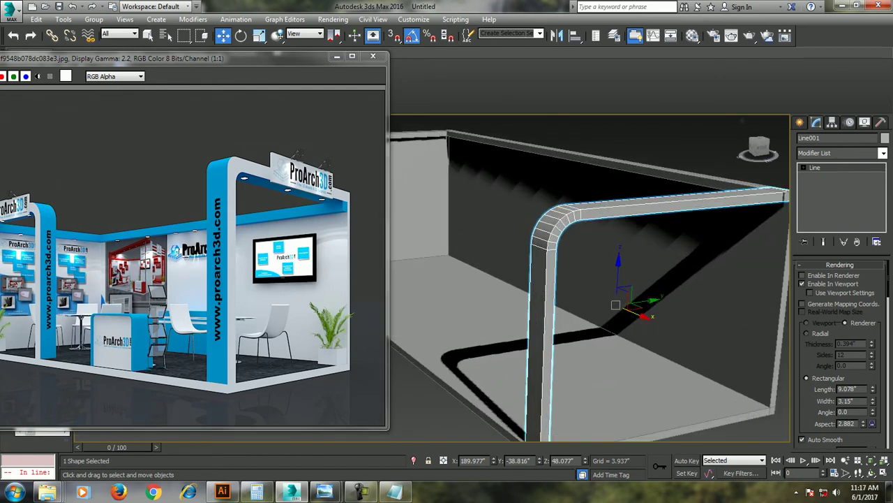
pyautogui.click(800, 122)
pyautogui.moveTo(628, 294); pyautogui.dragTo(566, 293, button='middle')
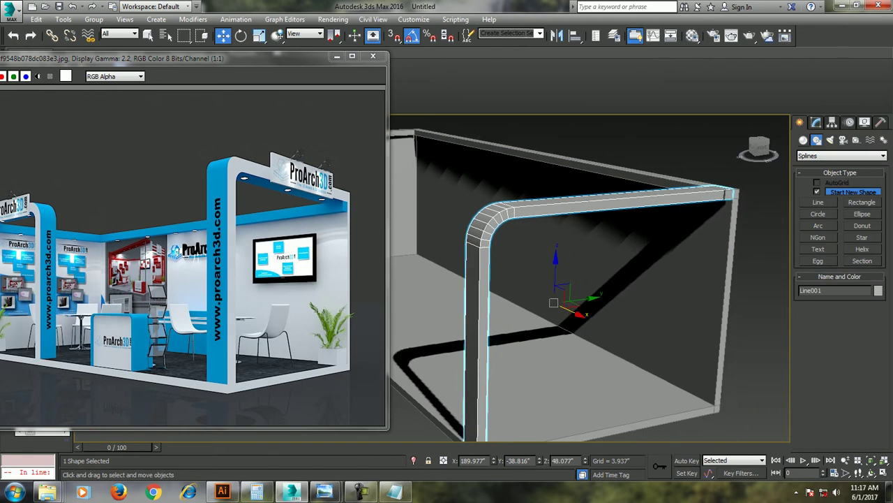
pyautogui.click(804, 140)
pyautogui.click(818, 193)
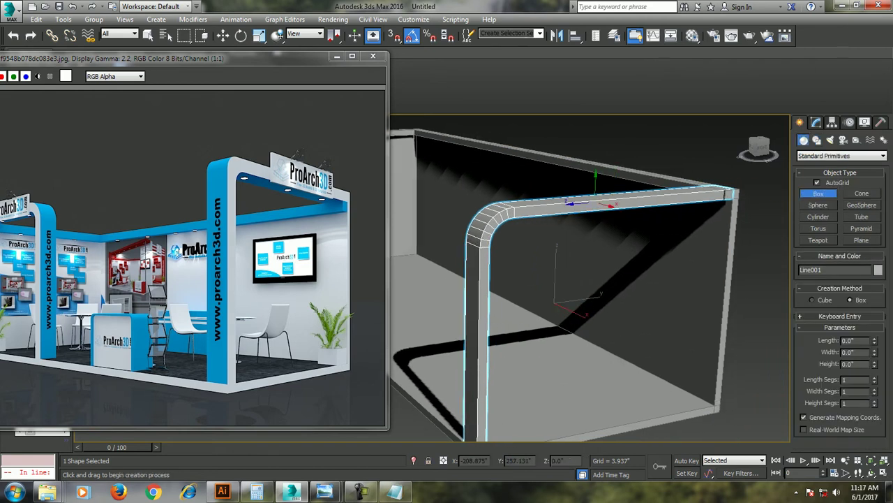
# - Draw a thin box along the frame's top beam, cancelling a stray attempt
pyautogui.moveTo(592, 207)
pyautogui.mouseDown()
pyautogui.moveTo(635, 219)
pyautogui.moveTo(619, 231)
pyautogui.mouseUp()
pyautogui.rightClick(556, 300)
pyautogui.rightClick(619, 230)
pyautogui.keyDown('alt'); pyautogui.moveTo(619, 231); pyautogui.dragTo(587, 230, button='middle'); pyautogui.keyUp('alt')
pyautogui.moveTo(582, 198); pyautogui.dragTo(678, 240)
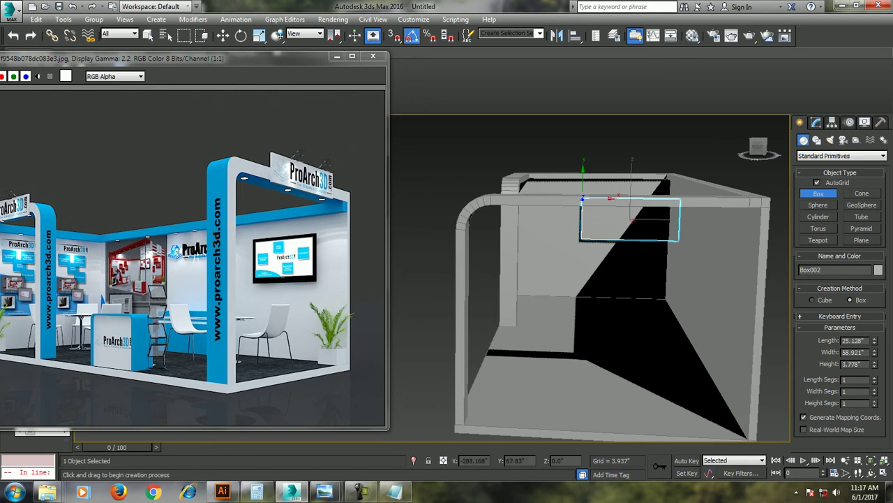
pyautogui.click(632, 220)
pyautogui.keyDown('alt'); pyautogui.moveTo(632, 220); pyautogui.dragTo(578, 221, button='middle'); pyautogui.keyUp('alt')
# - Convert the curved frame to an Editable Poly
pyautogui.press('w')
pyautogui.click(446, 279)
pyautogui.keyDown('alt'); pyautogui.moveTo(446, 279); pyautogui.dragTo(398, 282, button='middle'); pyautogui.keyUp('alt')
pyautogui.keyDown('alt'); pyautogui.moveTo(488, 279); pyautogui.dragTo(447, 280, button='middle'); pyautogui.keyUp('alt')
pyautogui.rightClick(508, 202)
pyautogui.moveTo(567, 316)
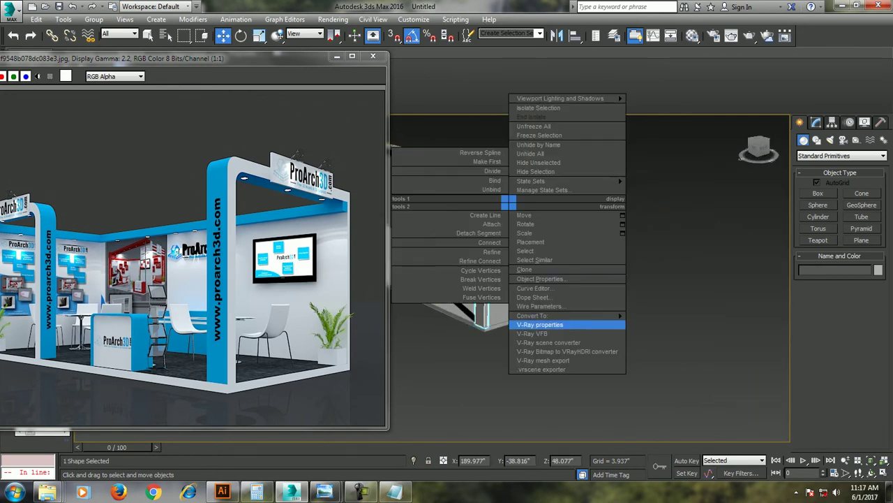
pyautogui.click(665, 333)
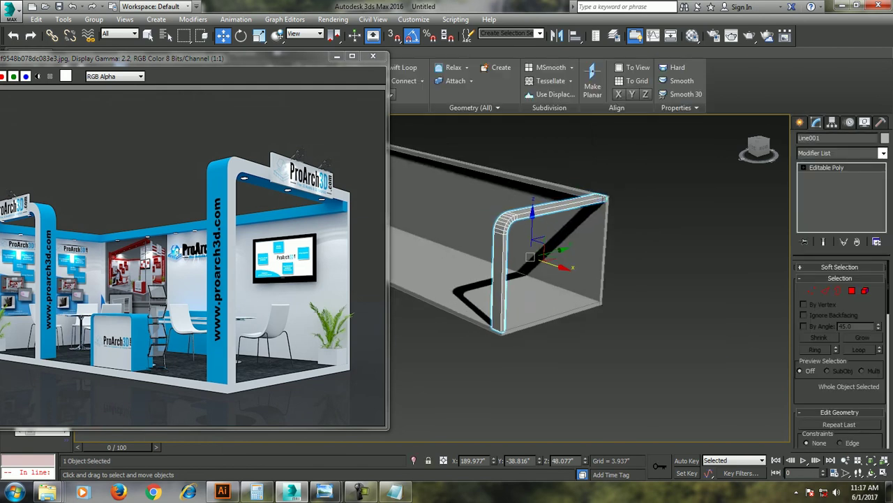
# - Create a small box, Box002, near the top of the frame
pyautogui.click(800, 122)
pyautogui.click(818, 193)
pyautogui.moveTo(532, 184); pyautogui.dragTo(589, 203)
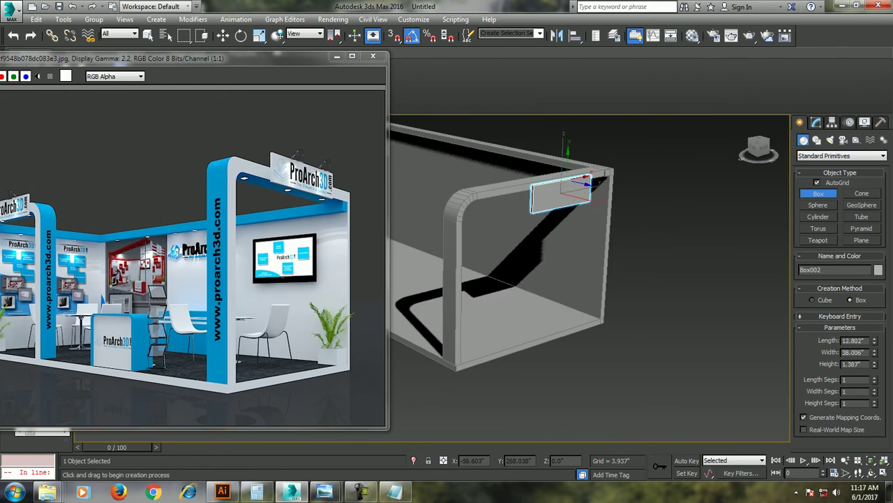
pyautogui.click(588, 202)
# - Move Box002 up onto the frame's top corner as an upright sign panel
pyautogui.press('w')
pyautogui.moveTo(564, 183); pyautogui.dragTo(567, 159)
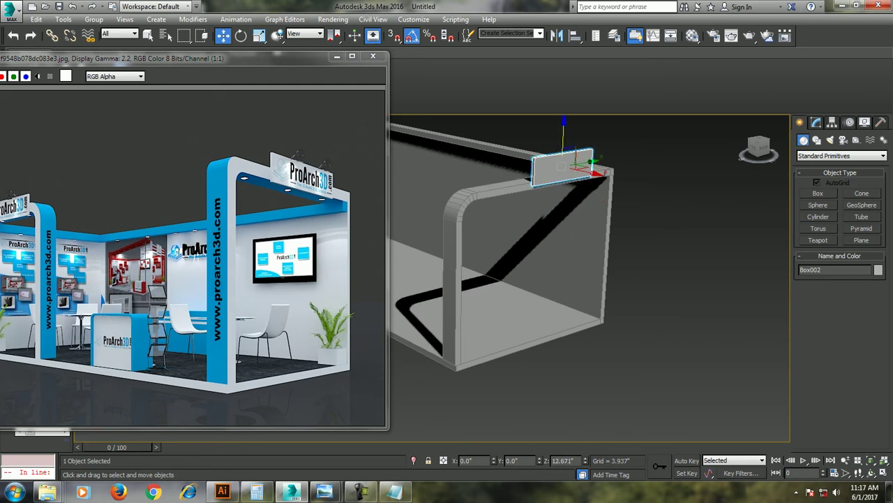
pyautogui.keyDown('alt'); pyautogui.moveTo(558, 157); pyautogui.dragTo(541, 162, button='middle'); pyautogui.keyUp('alt')
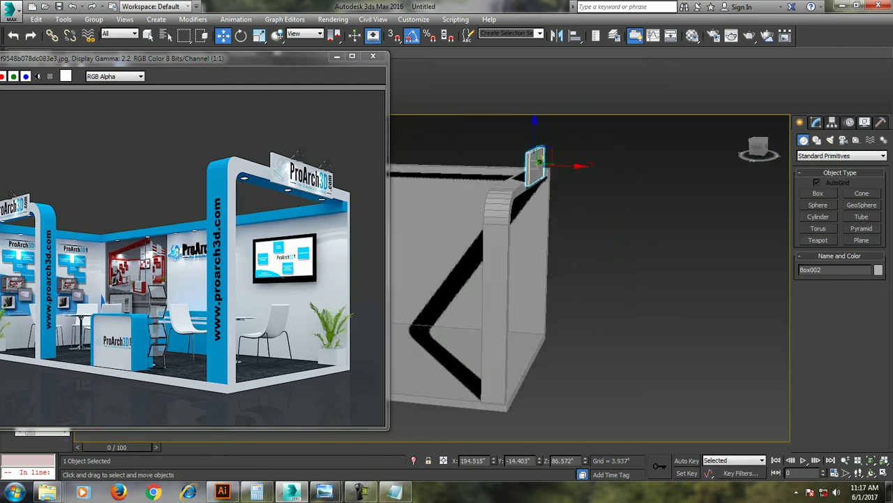
pyautogui.moveTo(537, 163); pyautogui.dragTo(534, 163)
pyautogui.press('r')
pyautogui.press('w')
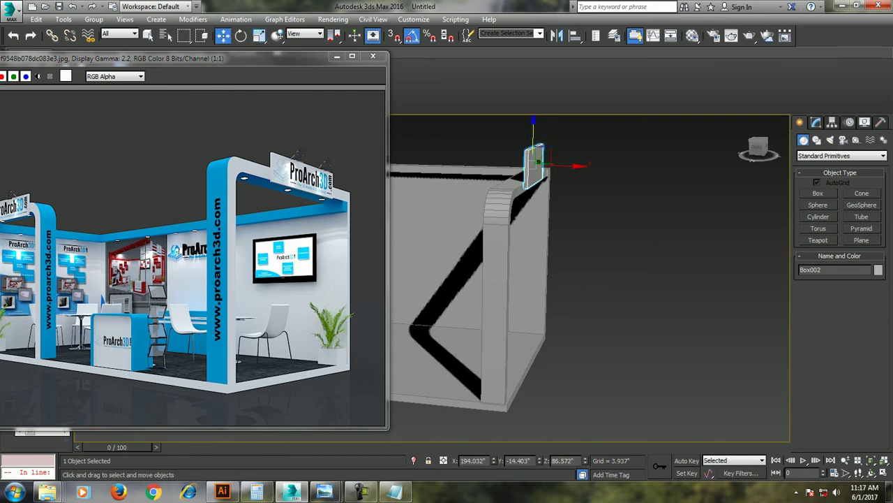
pyautogui.keyDown('alt'); pyautogui.moveTo(593, 279); pyautogui.dragTo(551, 280, button='middle'); pyautogui.keyUp('alt')
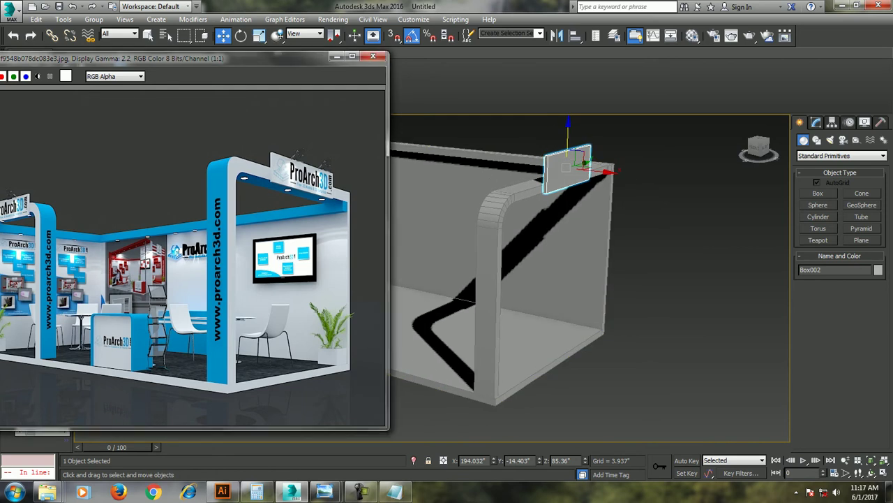
pyautogui.keyDown('alt'); pyautogui.moveTo(551, 279); pyautogui.dragTo(492, 279, button='middle'); pyautogui.keyUp('alt')
pyautogui.scroll(1, 622, 234)
pyautogui.scroll(1, 621, 234)
pyautogui.scroll(1, 621, 234)
pyautogui.scroll(1, 622, 234)
# - Draw a thin panel box, Box003, and slide it against the side wall
pyautogui.click(818, 193)
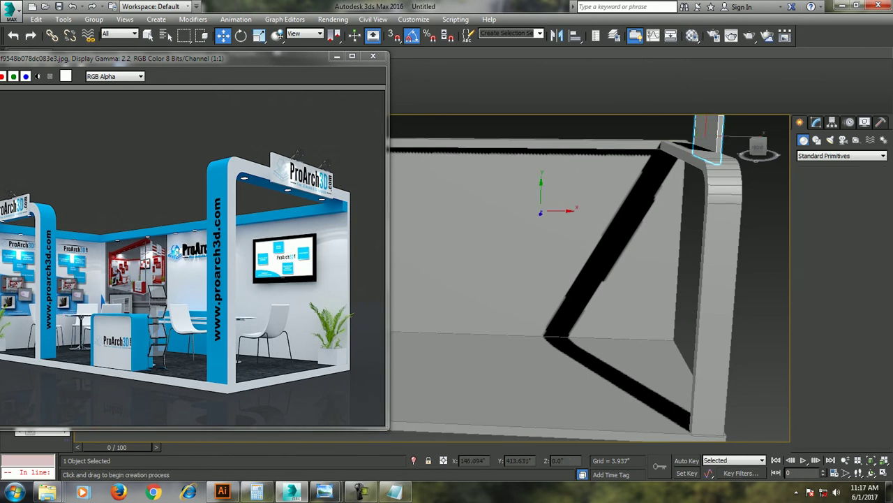
pyautogui.moveTo(526, 198); pyautogui.dragTo(607, 255)
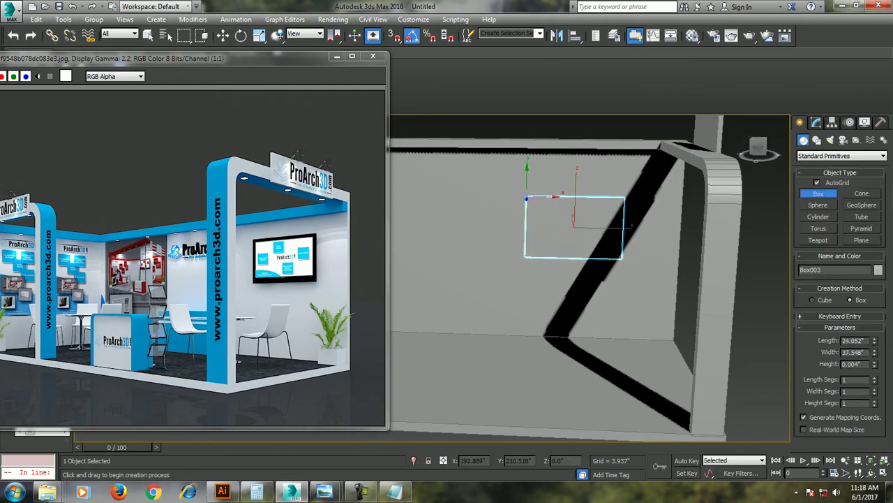
pyautogui.click(631, 259)
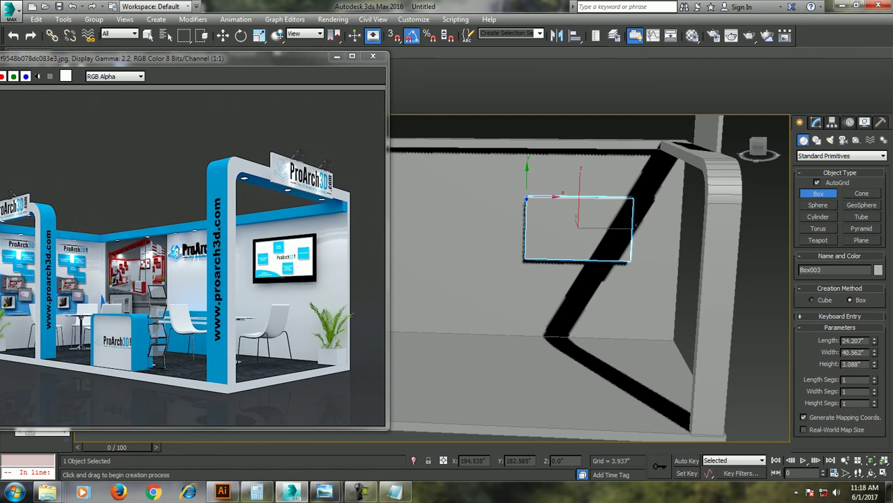
pyautogui.press('w')
pyautogui.moveTo(631, 258)
pyautogui.keyDown('alt'); pyautogui.mouseDown(button='middle')
pyautogui.moveTo(600, 230)
pyautogui.moveTo(614, 237)
pyautogui.mouseUp(button='middle'); pyautogui.keyUp('alt')
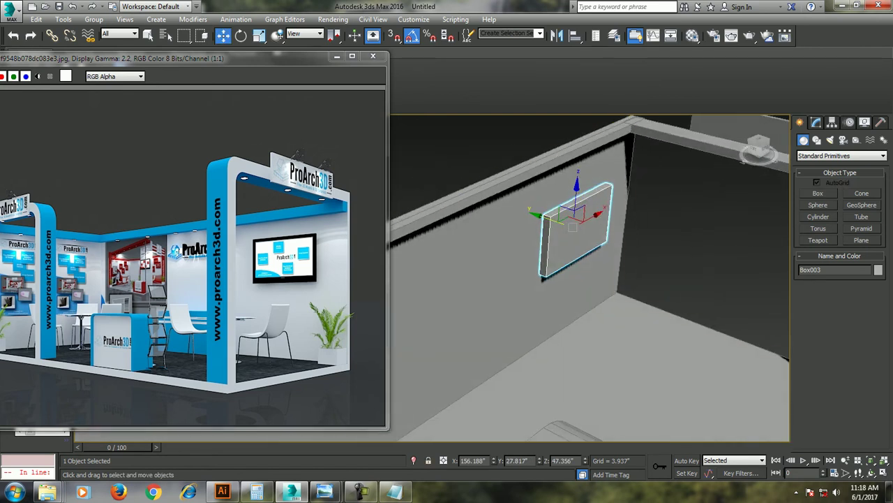
pyautogui.moveTo(551, 215); pyautogui.dragTo(558, 224)
pyautogui.keyDown('alt'); pyautogui.moveTo(614, 237); pyautogui.dragTo(642, 251, button='middle'); pyautogui.keyUp('alt')
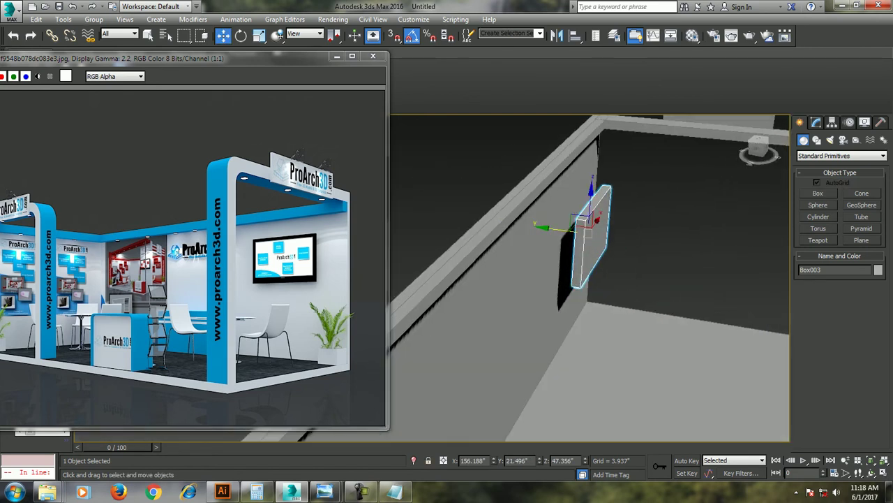
pyautogui.scroll(5, 592, 230)
pyautogui.keyDown('alt'); pyautogui.moveTo(592, 230); pyautogui.dragTo(579, 223, button='middle'); pyautogui.keyUp('alt')
pyautogui.scroll(-5, 592, 231)
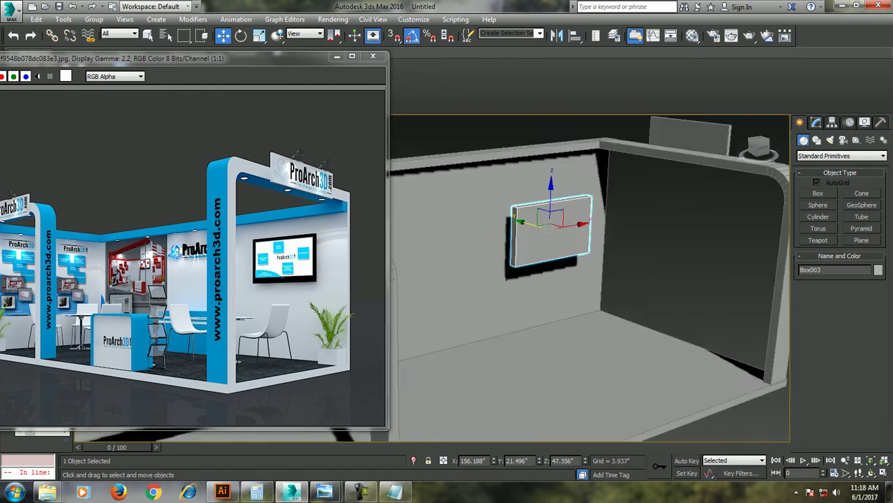
pyautogui.scroll(4, 538, 213)
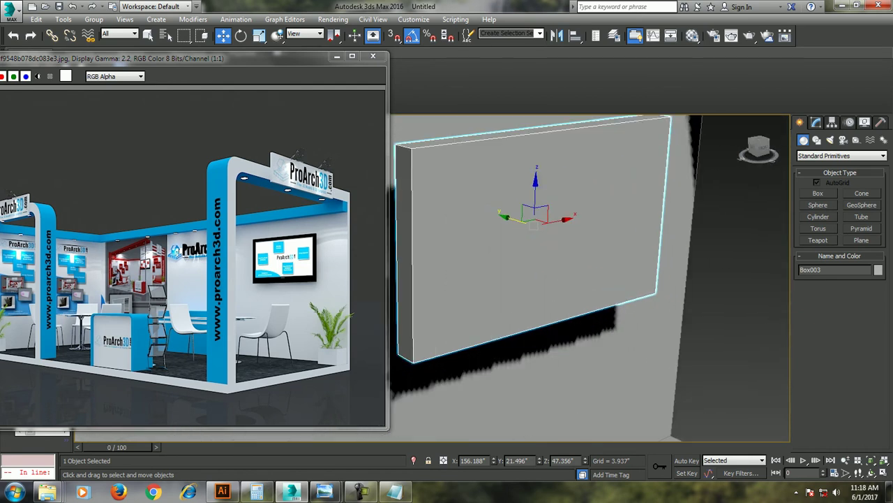
pyautogui.scroll(-3, 584, 204)
# - Convert Box003 to Editable Poly and enter Polygon level
pyautogui.rightClick(583, 204)
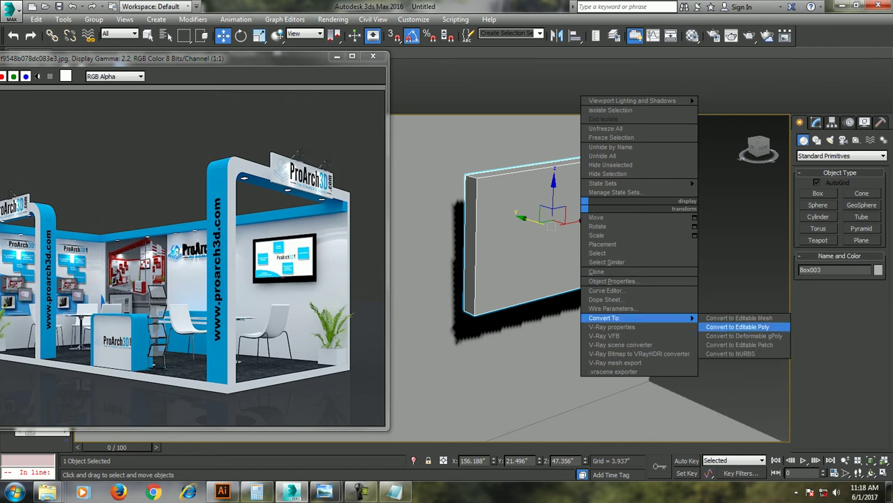
pyautogui.click(733, 326)
pyautogui.press('r')
pyautogui.press('w')
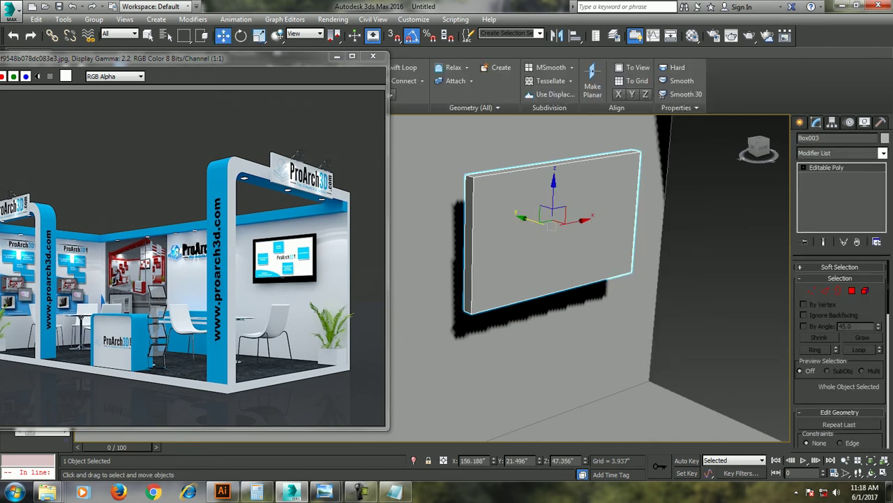
pyautogui.press('4')
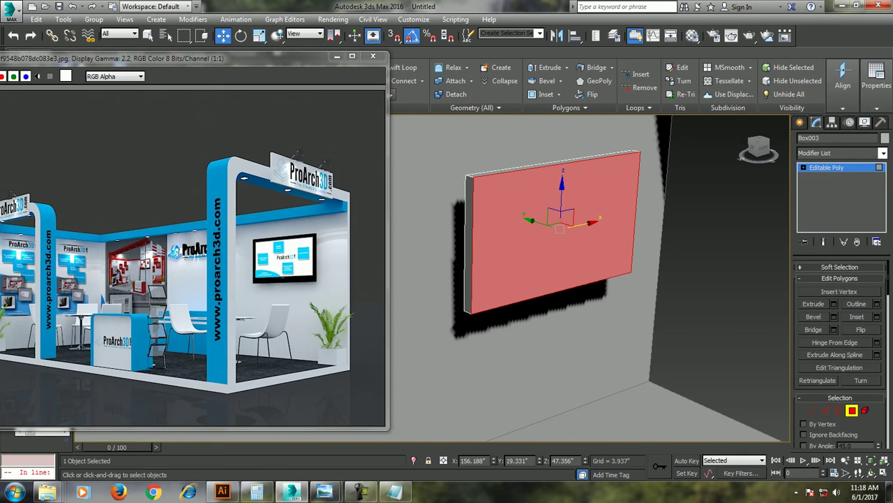
# - Inset the panel's front face by 1.362"
pyautogui.click(877, 316)
pyautogui.moveTo(440, 300); pyautogui.dragTo(439, 290)
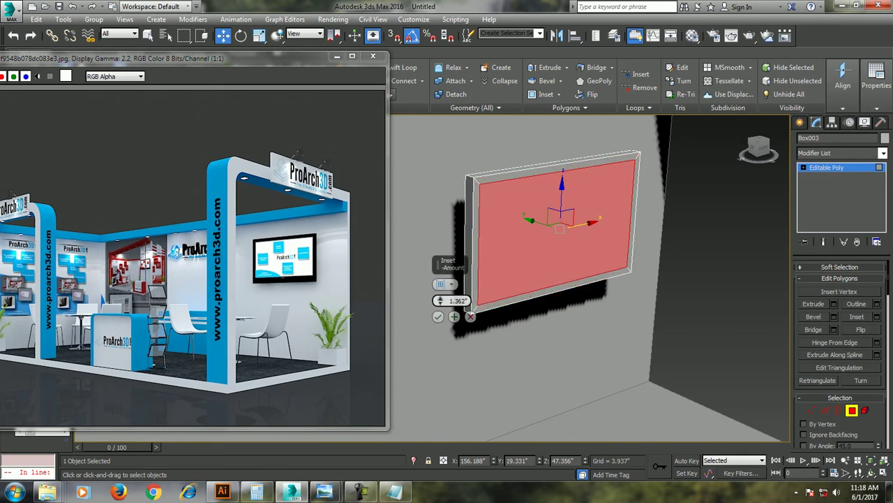
pyautogui.click(437, 316)
pyautogui.keyDown('alt'); pyautogui.moveTo(438, 317); pyautogui.dragTo(488, 293, button='middle'); pyautogui.keyUp('alt')
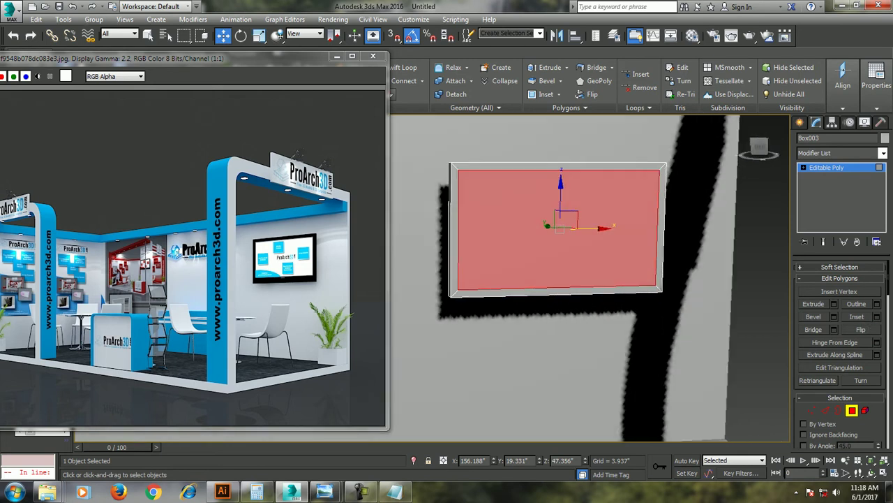
# - Extrude the inset front face inward to recess it like a screen
pyautogui.press('z')
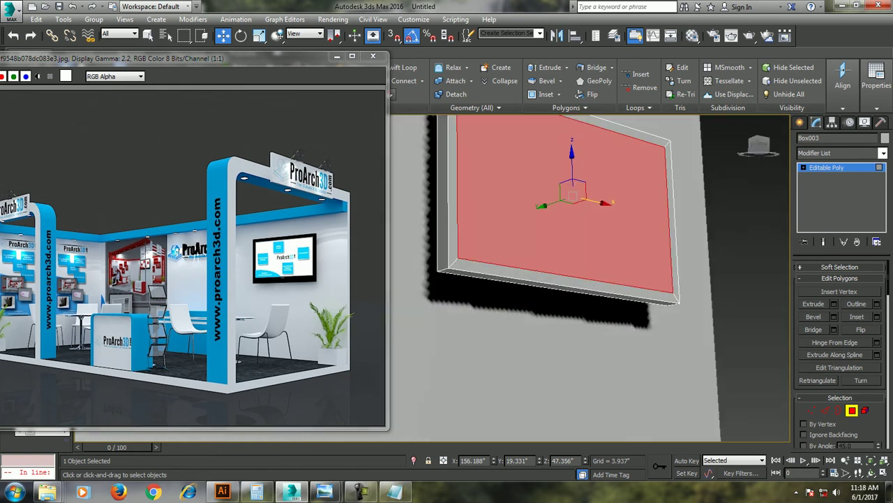
pyautogui.keyDown('alt'); pyautogui.moveTo(558, 279); pyautogui.dragTo(558, 251, button='middle'); pyautogui.keyUp('alt')
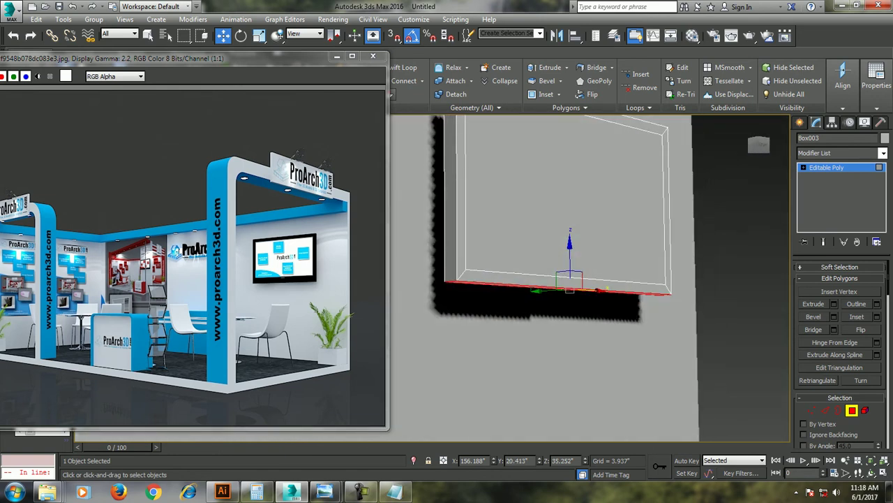
pyautogui.click(834, 304)
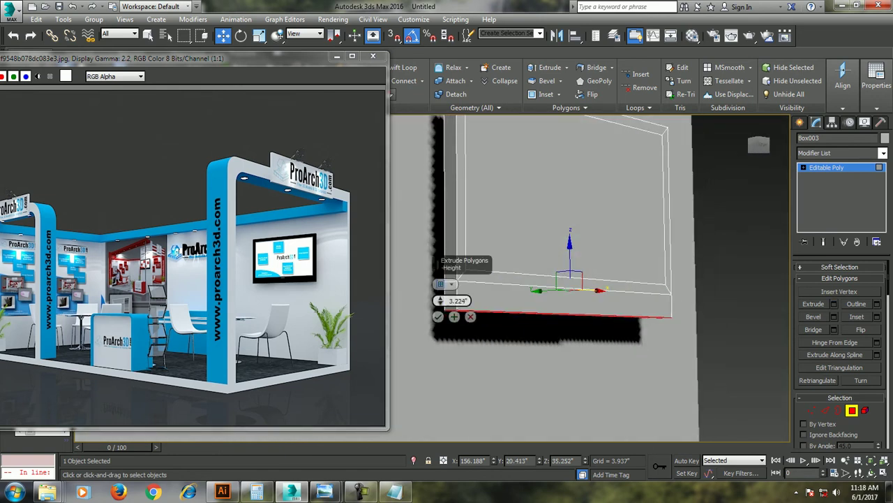
pyautogui.press('Return')
pyautogui.scroll(-3, 558, 279)
pyautogui.keyDown('alt'); pyautogui.moveTo(559, 279); pyautogui.dragTo(531, 266, button='middle'); pyautogui.keyUp('alt')
# - Connect three new edges across Box003's panel
pyautogui.press('2')
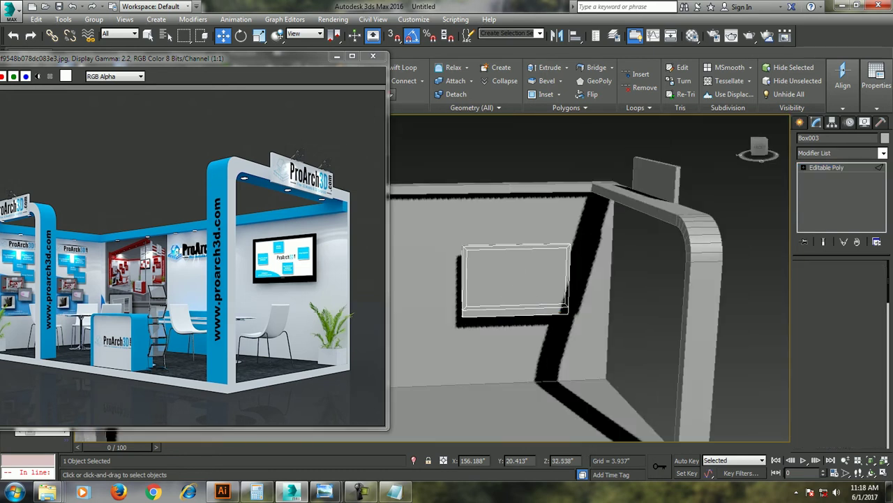
pyautogui.click(877, 342)
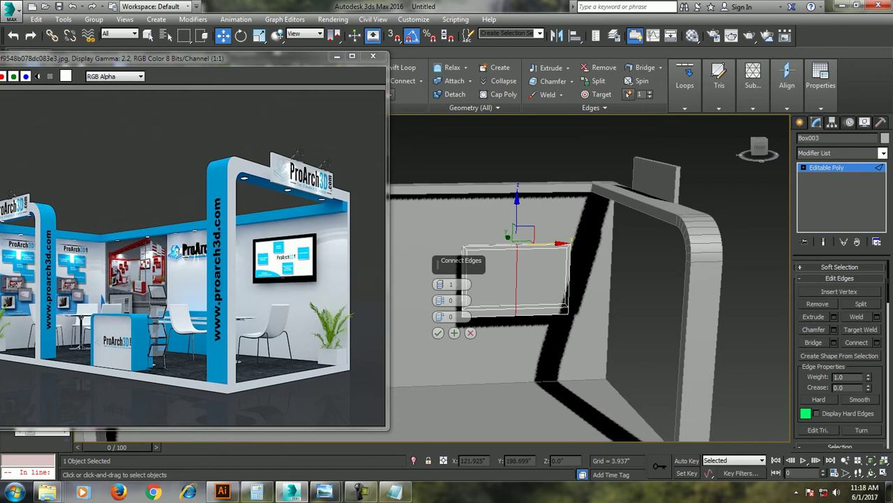
pyautogui.moveTo(440, 285); pyautogui.dragTo(440, 278)
pyautogui.click(438, 332)
# - Select the panel's bottom row of vertices in the Front view
pyautogui.hotkey('alt', 'w')
pyautogui.hotkey('alt', 'w')
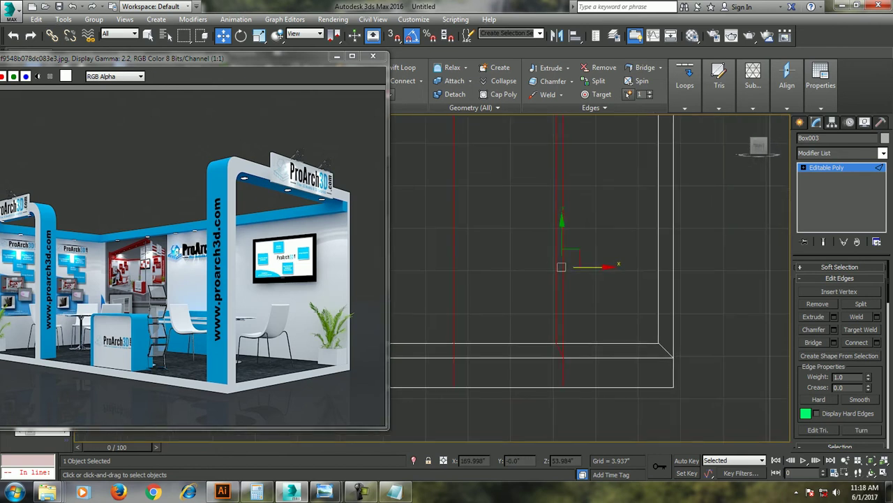
pyautogui.press('1')
pyautogui.scroll(-5, 642, 307)
pyautogui.moveTo(643, 310); pyautogui.dragTo(575, 321)
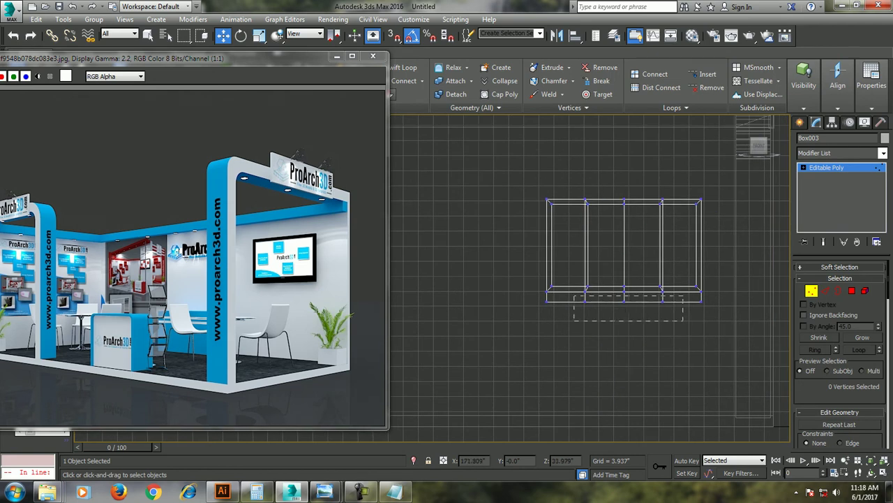
pyautogui.press('z')
pyautogui.scroll(-3, 591, 279)
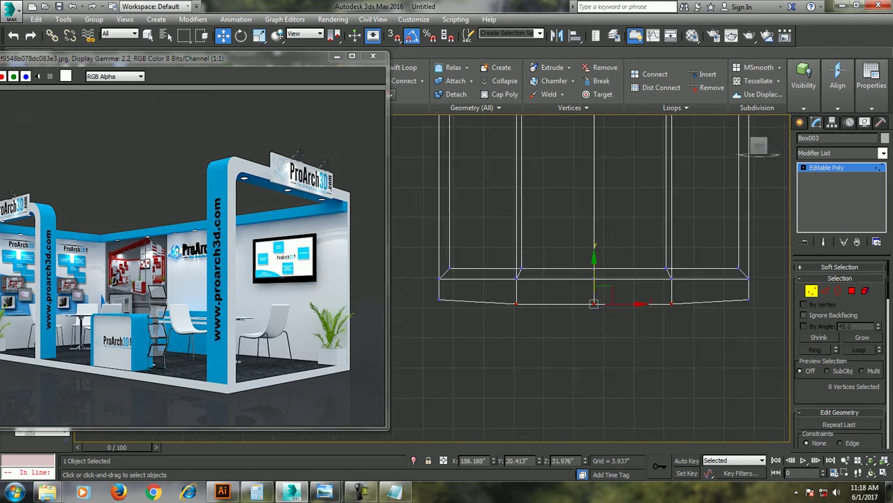
pyautogui.hotkey('alt', 'w')
pyautogui.hotkey('alt', 'w')
pyautogui.keyDown('alt'); pyautogui.moveTo(587, 279); pyautogui.dragTo(516, 287, button='middle'); pyautogui.keyUp('alt')
pyautogui.hotkey('alt', 'w')
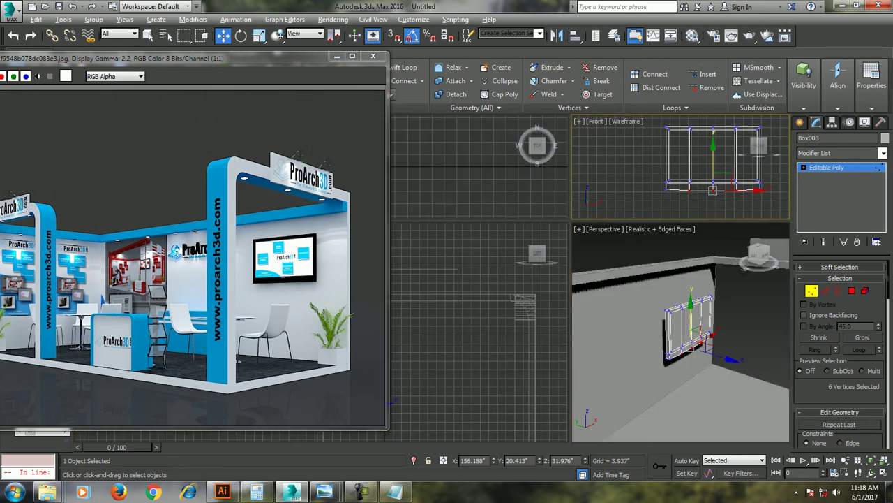
pyautogui.hotkey('alt', 'w')
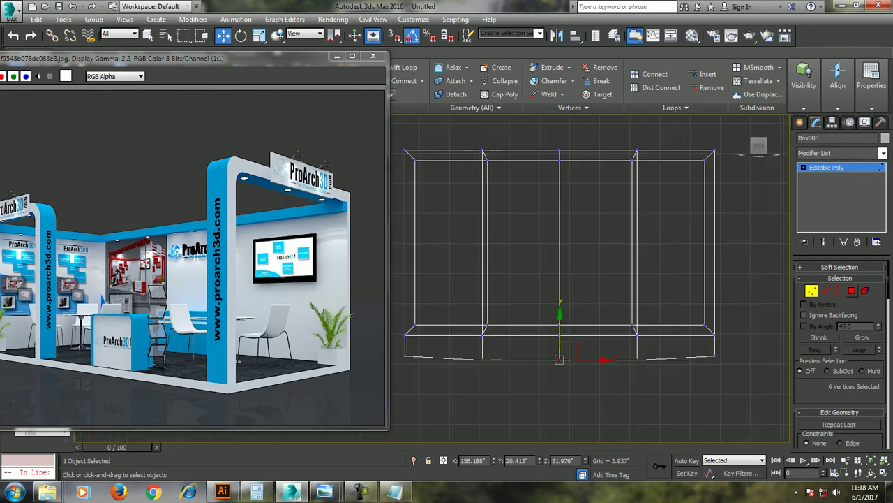
# - Marquee-select the panel's front polygons and open Bevel settings (3.937" height, -0.394" outline)
pyautogui.press('4')
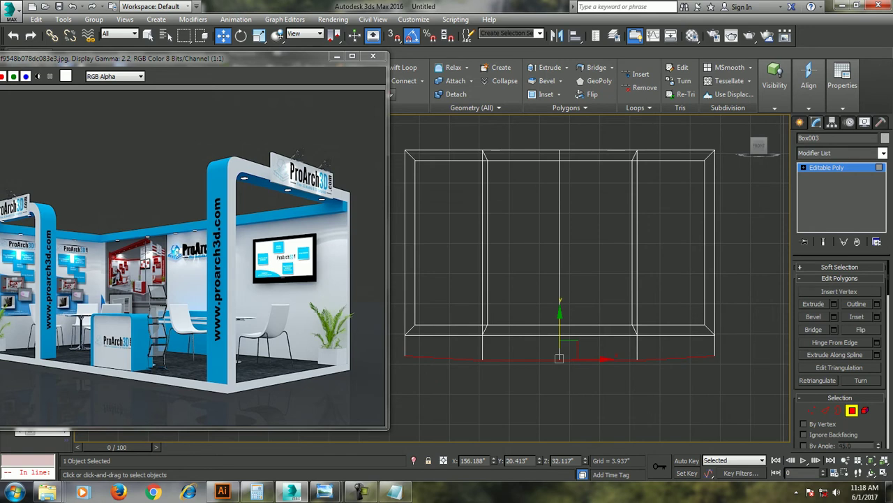
pyautogui.moveTo(713, 209); pyautogui.dragTo(394, 253)
pyautogui.hotkey('alt', 'w')
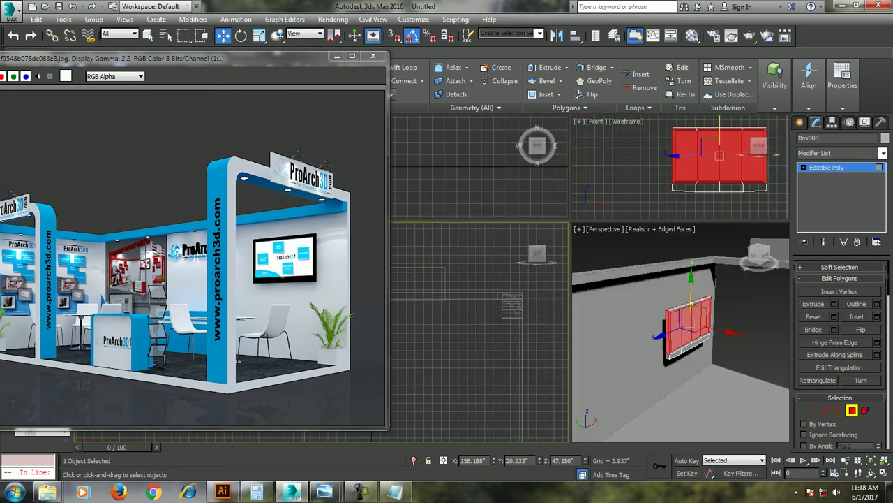
pyautogui.hotkey('alt', 'w')
pyautogui.scroll(-3, 590, 279)
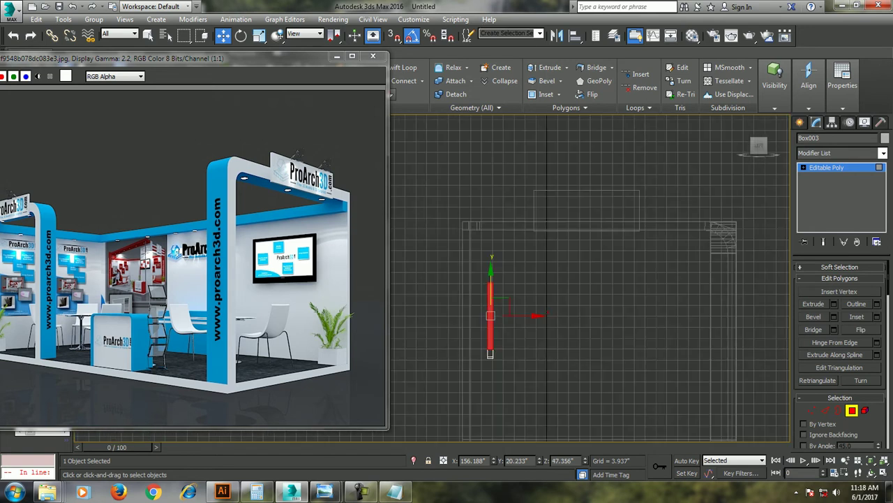
pyautogui.hotkey('alt', 'w')
pyautogui.hotkey('alt', 'w')
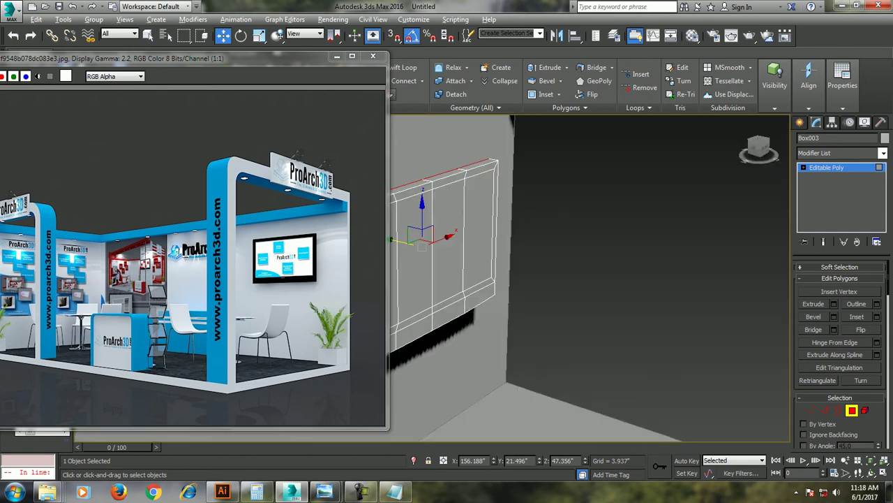
pyautogui.keyDown('alt'); pyautogui.moveTo(590, 279); pyautogui.dragTo(530, 293, button='middle'); pyautogui.keyUp('alt')
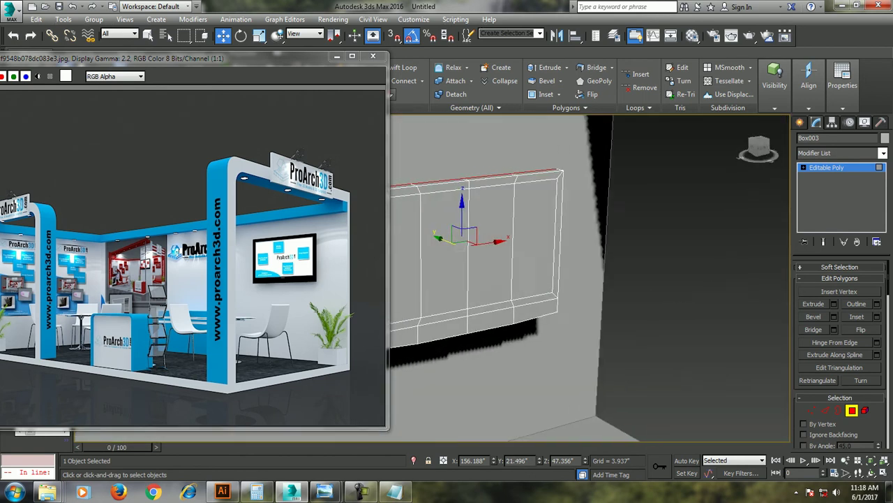
pyautogui.keyDown('alt'); pyautogui.moveTo(590, 279); pyautogui.dragTo(510, 290, button='middle'); pyautogui.keyUp('alt')
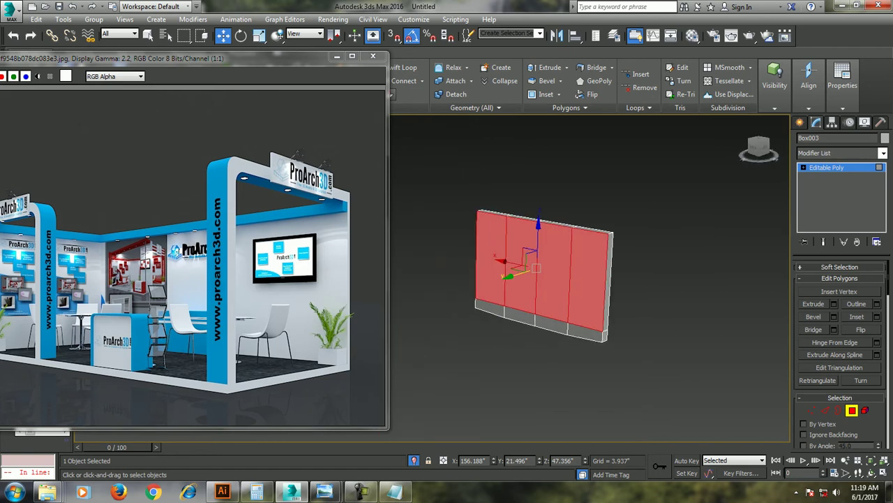
pyautogui.click(834, 316)
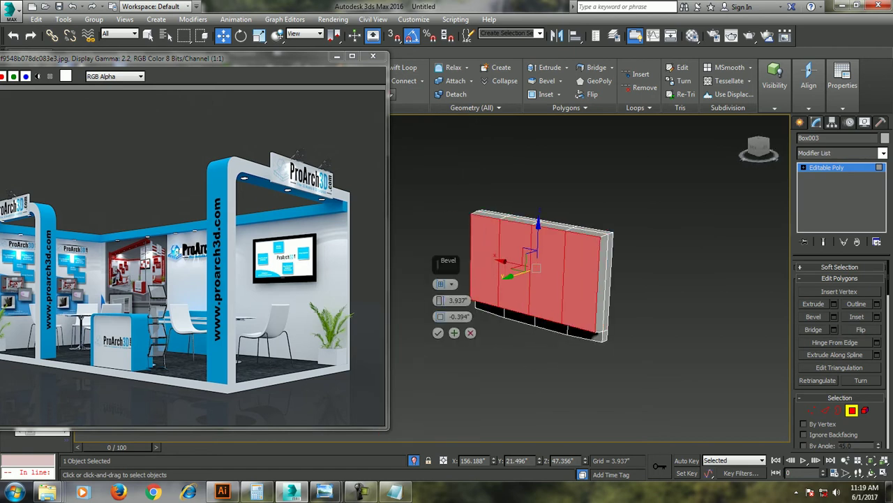
# - Bevel the front faces with a 5.721" height
pyautogui.moveTo(439, 301)
pyautogui.mouseDown()
pyautogui.moveTo(440, 286)
pyautogui.moveTo(440, 342)
pyautogui.mouseUp()
pyautogui.keyDown('alt'); pyautogui.moveTo(593, 293); pyautogui.dragTo(656, 293, button='middle'); pyautogui.keyUp('alt')
pyautogui.click(437, 332)
pyautogui.keyDown('alt'); pyautogui.moveTo(530, 328); pyautogui.dragTo(475, 328, button='middle'); pyautogui.keyUp('alt')
# - Extrude the bevelled front faces a further 2.714"
pyautogui.hotkey('shift', 'e')
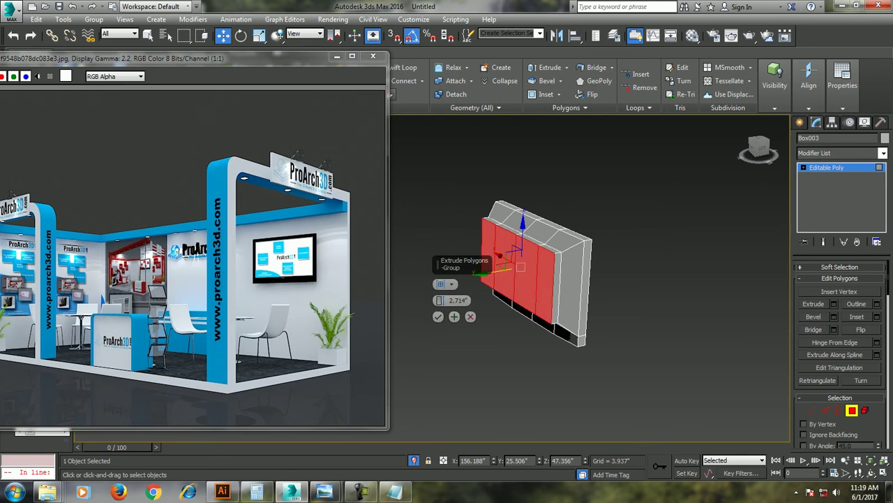
pyautogui.click(438, 317)
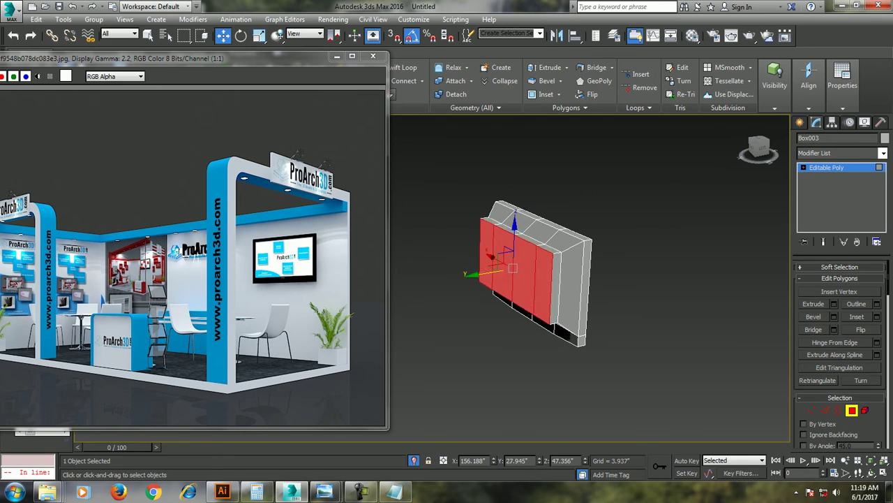
pyautogui.press('r')
pyautogui.keyDown('alt'); pyautogui.moveTo(531, 328); pyautogui.dragTo(433, 328, button='middle'); pyautogui.keyUp('alt')
pyautogui.press('w')
# - End Isolate to show the whole wall scene and leave Polygon level
pyautogui.rightClick(653, 255)
pyautogui.click(675, 169)
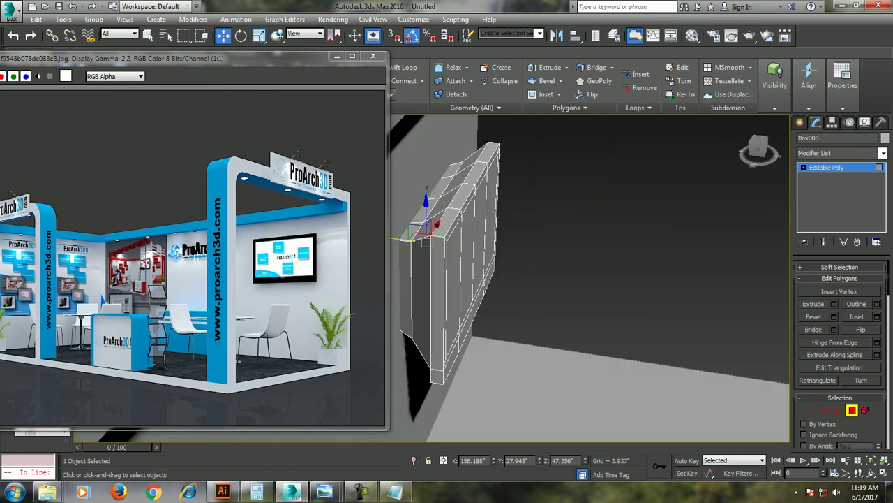
pyautogui.keyDown('alt'); pyautogui.moveTo(558, 293); pyautogui.dragTo(531, 265, button='middle'); pyautogui.keyUp('alt')
pyautogui.press('4')
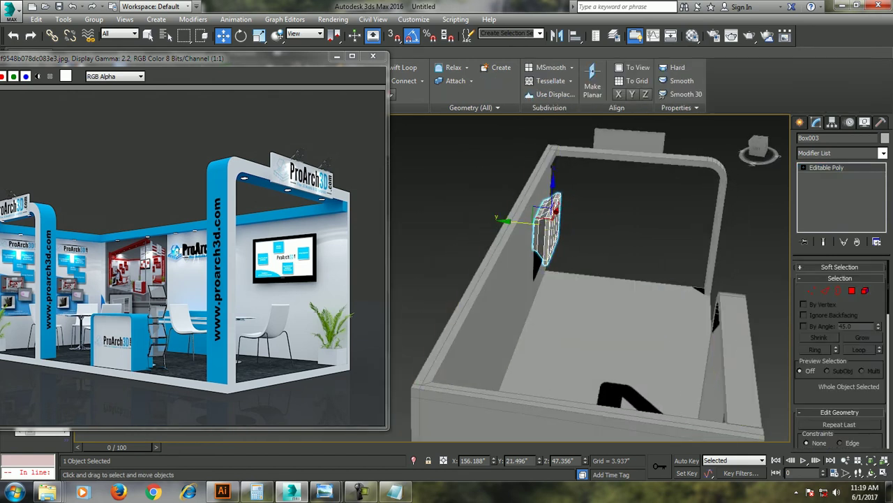
# - Move Box003 up about 6.653" along Z on the stall wall
pyautogui.keyDown('alt'); pyautogui.moveTo(558, 293); pyautogui.dragTo(538, 272, button='middle'); pyautogui.keyUp('alt')
pyautogui.keyDown('alt'); pyautogui.moveTo(542, 224); pyautogui.dragTo(558, 225, button='middle'); pyautogui.keyUp('alt')
pyautogui.press('r')
pyautogui.press('w')
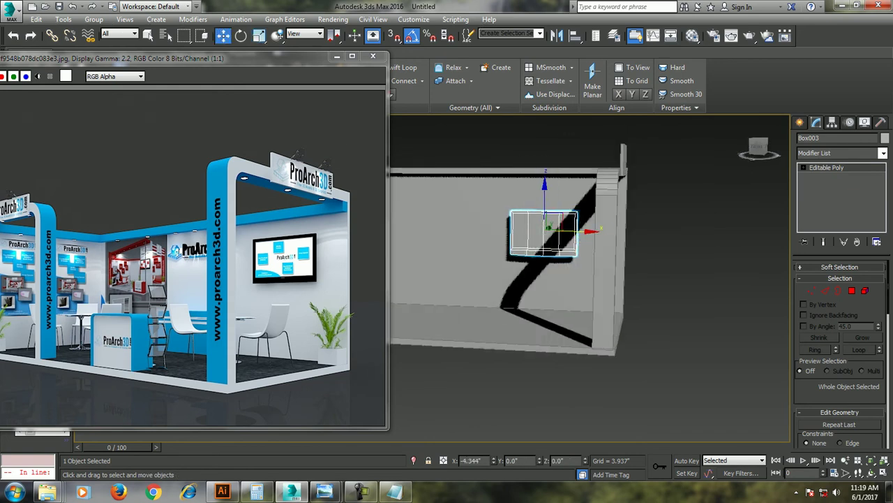
pyautogui.moveTo(545, 199); pyautogui.dragTo(545, 186)
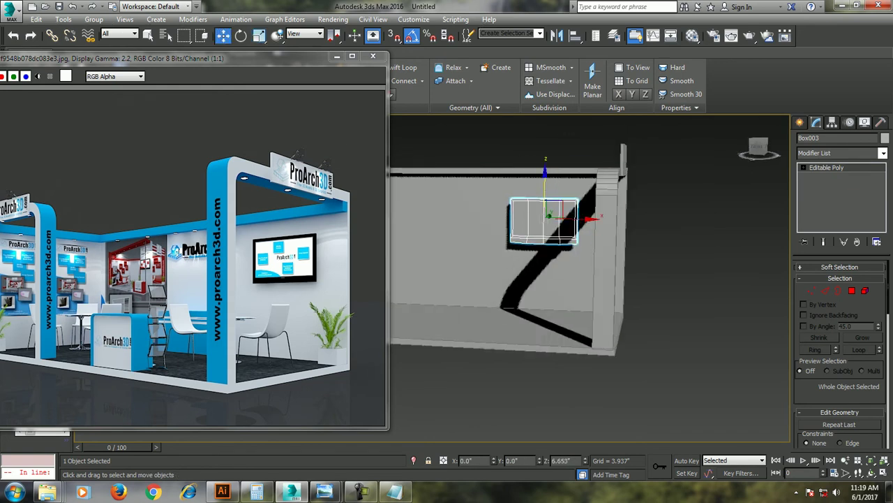
pyautogui.moveTo(558, 225)
pyautogui.keyDown('alt'); pyautogui.mouseDown(button='middle')
pyautogui.moveTo(600, 230)
pyautogui.moveTo(460, 230)
pyautogui.moveTo(387, 207)
pyautogui.mouseUp(button='middle'); pyautogui.keyUp('alt')
# - Stretch Box001's left end outward along Y by moving its left-end vertices
pyautogui.press('1')
pyautogui.moveTo(554, 160); pyautogui.dragTo(639, 405)
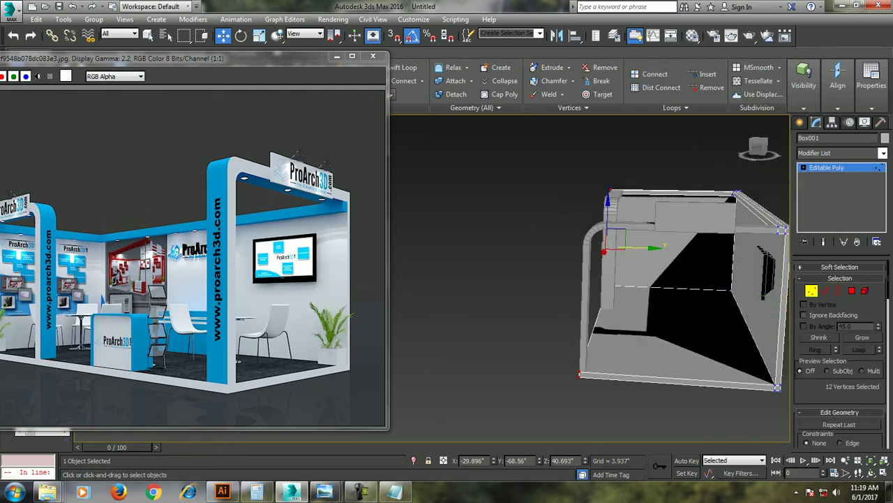
pyautogui.moveTo(650, 247); pyautogui.dragTo(629, 247)
pyautogui.keyDown('alt'); pyautogui.moveTo(488, 244); pyautogui.dragTo(475, 240, button='middle'); pyautogui.keyUp('alt')
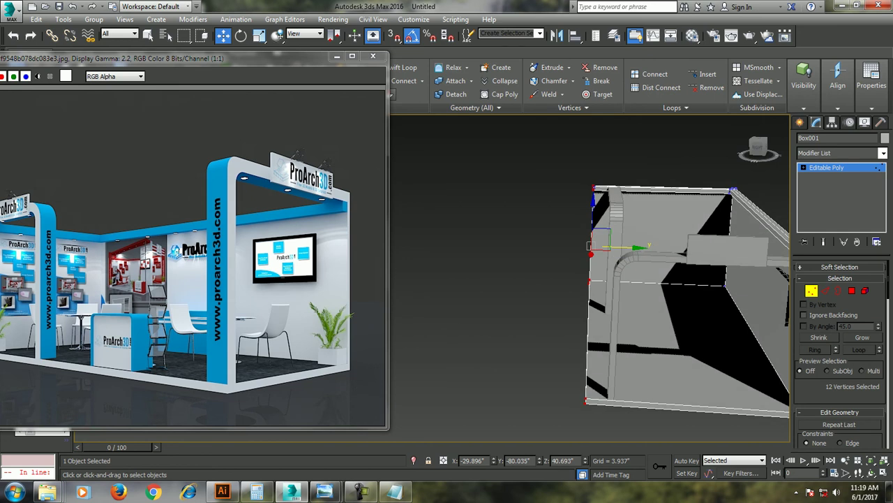
pyautogui.press('1')
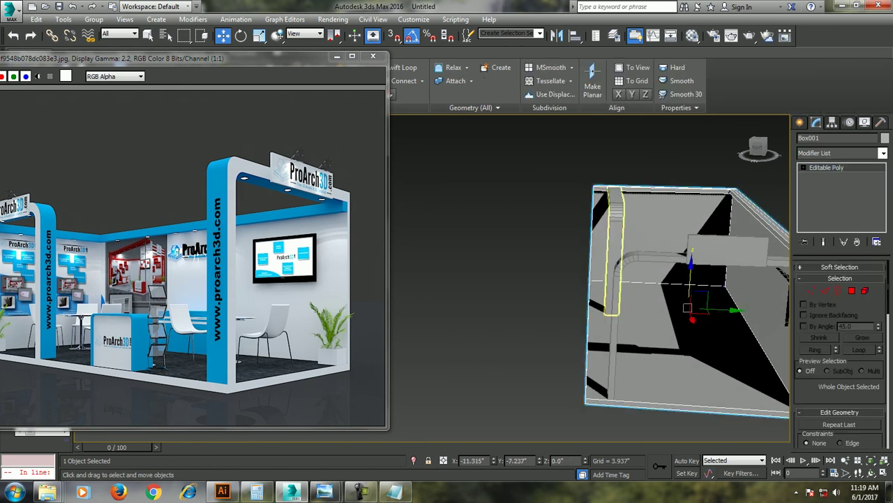
# - Shift frame line Line002 left and select the corner vertices of Line001
pyautogui.click(611, 294)
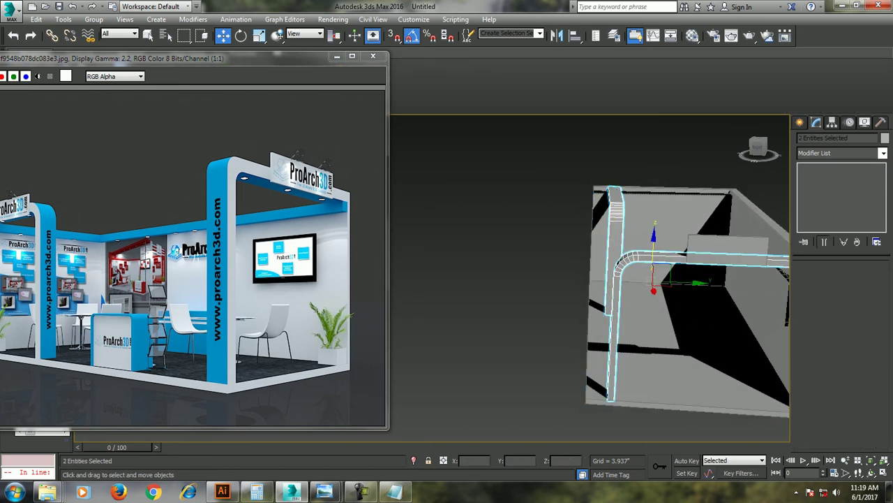
pyautogui.moveTo(656, 245); pyautogui.dragTo(639, 245)
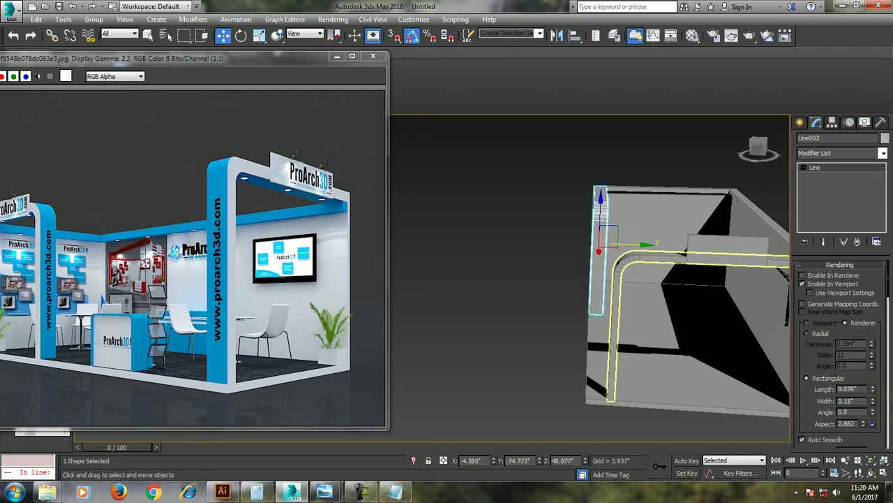
pyautogui.click(613, 335)
pyautogui.press('1')
pyautogui.moveTo(607, 244)
pyautogui.mouseDown()
pyautogui.moveTo(645, 279)
pyautogui.moveTo(625, 279)
pyautogui.mouseUp()
pyautogui.keyDown('alt'); pyautogui.moveTo(625, 279); pyautogui.dragTo(670, 279, button='middle'); pyautogui.keyUp('alt')
pyautogui.press('1')
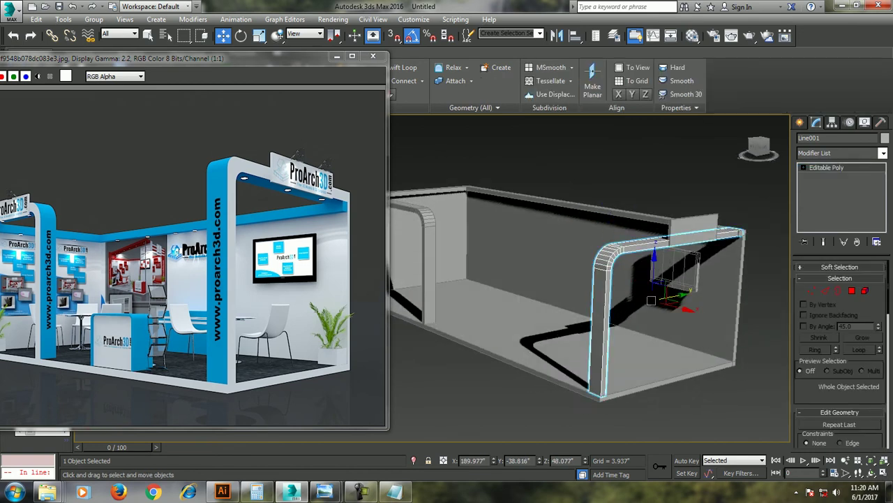
# - Slide header board Box002 along the wall, then begin saving under a new name
pyautogui.click(691, 227)
pyautogui.keyDown('alt'); pyautogui.moveTo(691, 226); pyautogui.dragTo(726, 258, button='middle'); pyautogui.keyUp('alt')
pyautogui.moveTo(726, 228); pyautogui.dragTo(688, 231)
pyautogui.keyDown('alt'); pyautogui.moveTo(688, 230); pyautogui.dragTo(719, 230, button='middle'); pyautogui.keyUp('alt')
pyautogui.hotkey('ctrl', 's')
# - Save the scene into the Desktop folder under the file name staa.max
pyautogui.click(32, 107)
pyautogui.write('st')
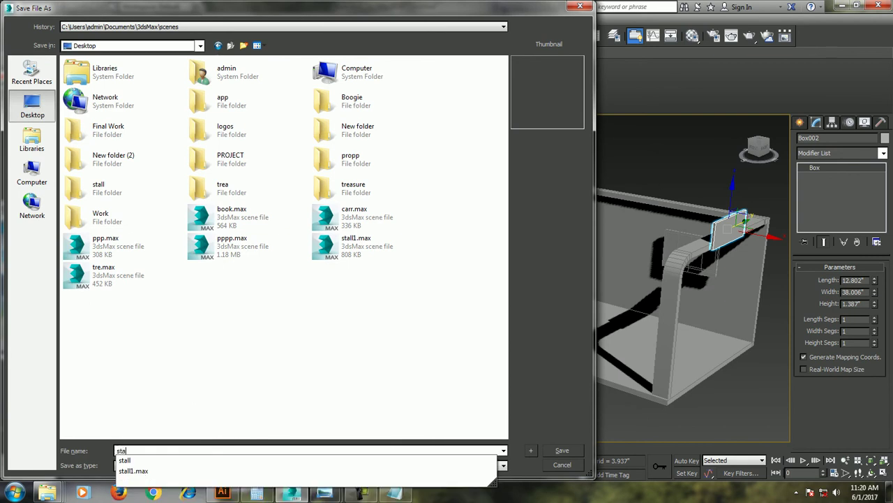
pyautogui.write('a')
pyautogui.press('Return')
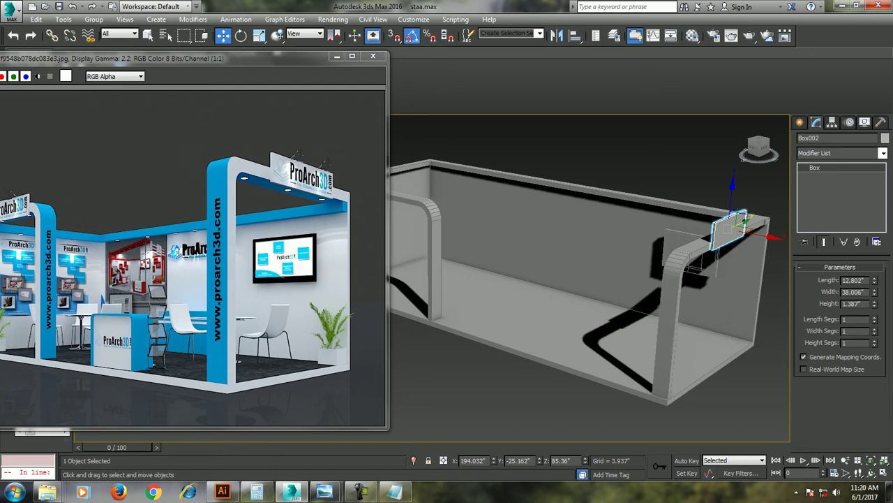
# - Pick the Rectangle shape tool and draw a first tall rectangle in the four-viewport layout
pyautogui.keyDown('alt'); pyautogui.moveTo(593, 279); pyautogui.dragTo(573, 277, button='middle'); pyautogui.keyUp('alt')
pyautogui.click(800, 123)
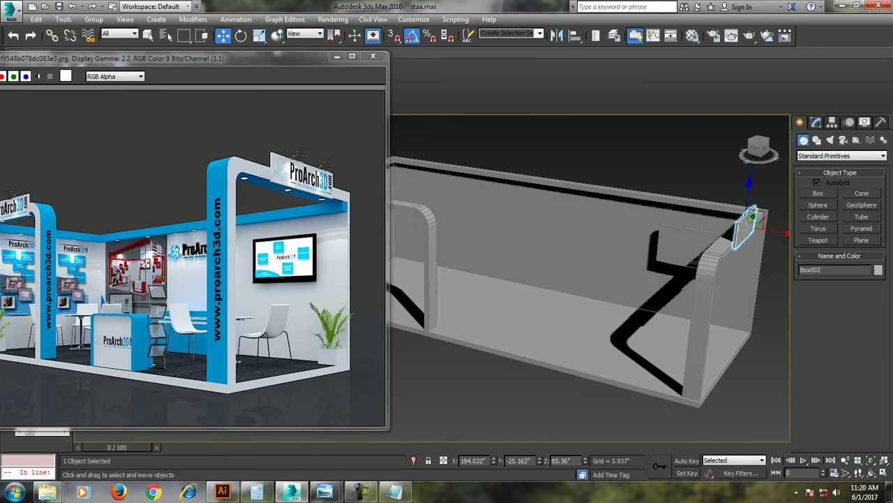
pyautogui.click(818, 140)
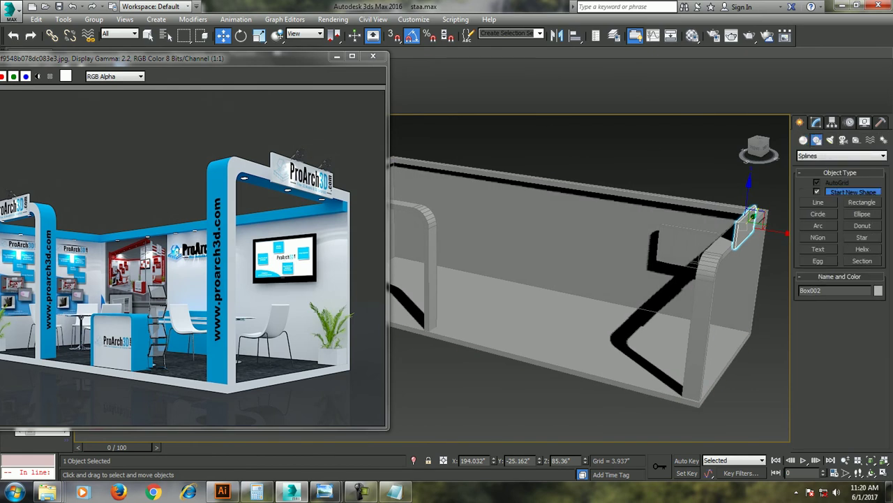
pyautogui.click(862, 202)
pyautogui.hotkey('alt', 'w')
pyautogui.moveTo(677, 120); pyautogui.dragTo(691, 217)
# - Draw Rectangle001 in the enlarged Top view and move it toward the stall front
pyautogui.hotkey('alt', 'w')
pyautogui.scroll(-2, 703, 263)
pyautogui.scroll(-2, 702, 263)
pyautogui.scroll(-2, 702, 263)
pyautogui.scroll(-2, 702, 263)
pyautogui.scroll(2, 702, 262)
pyautogui.scroll(2, 702, 263)
pyautogui.scroll(1, 702, 262)
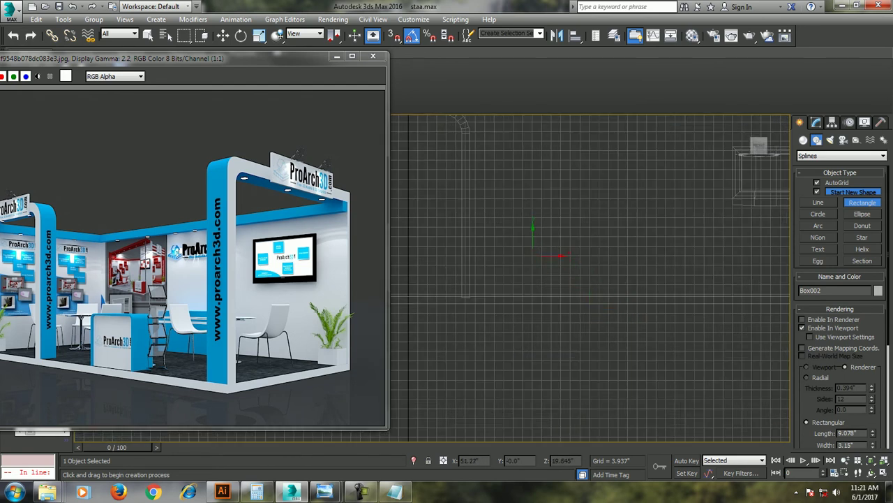
pyautogui.moveTo(514, 243); pyautogui.dragTo(608, 293)
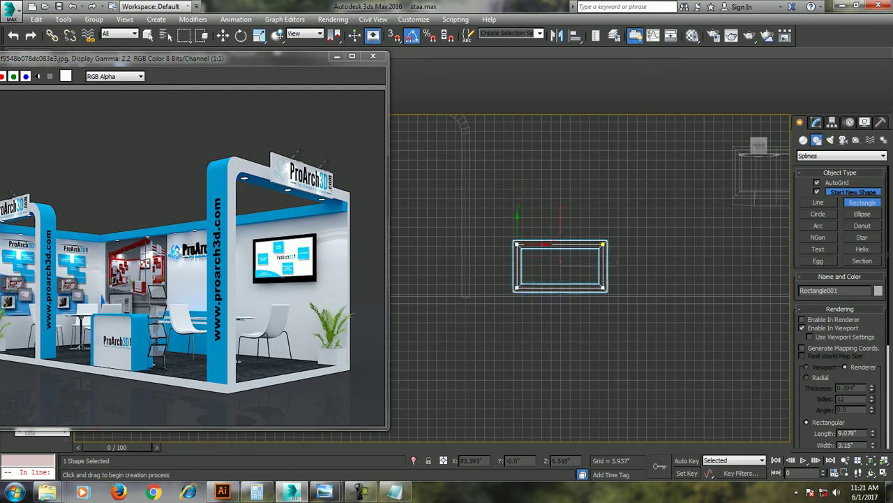
pyautogui.press('w')
pyautogui.hotkey('alt', 'w')
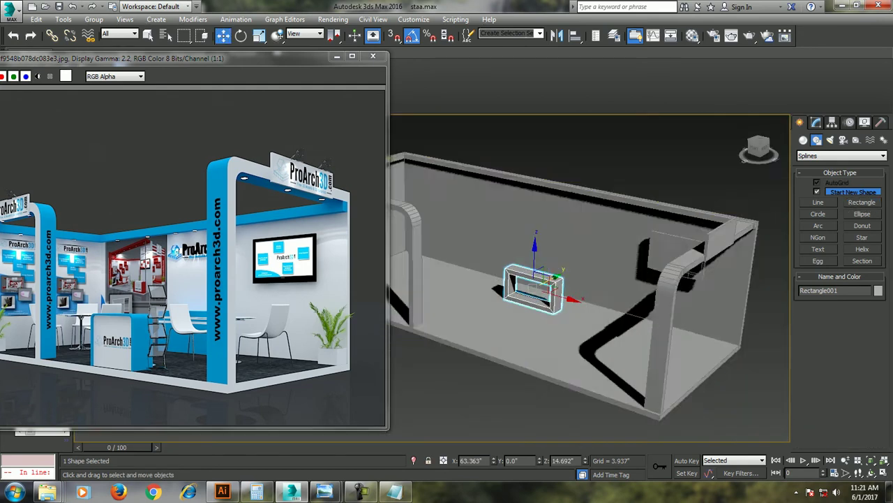
pyautogui.moveTo(551, 276); pyautogui.dragTo(470, 311)
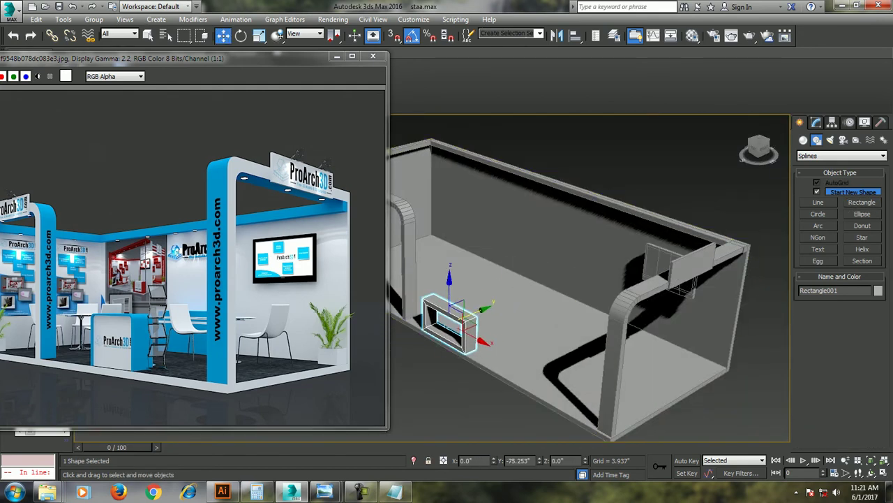
pyautogui.moveTo(469, 312)
pyautogui.keyDown('alt'); pyautogui.mouseDown(button='middle')
pyautogui.moveTo(419, 311)
pyautogui.moveTo(446, 308)
pyautogui.mouseUp(button='middle'); pyautogui.keyUp('alt')
# - Raise the top of the stall box by moving its top vertices up
pyautogui.click(419, 311)
pyautogui.press('1')
pyautogui.moveTo(448, 173); pyautogui.dragTo(751, 276)
pyautogui.moveTo(562, 203); pyautogui.dragTo(563, 180)
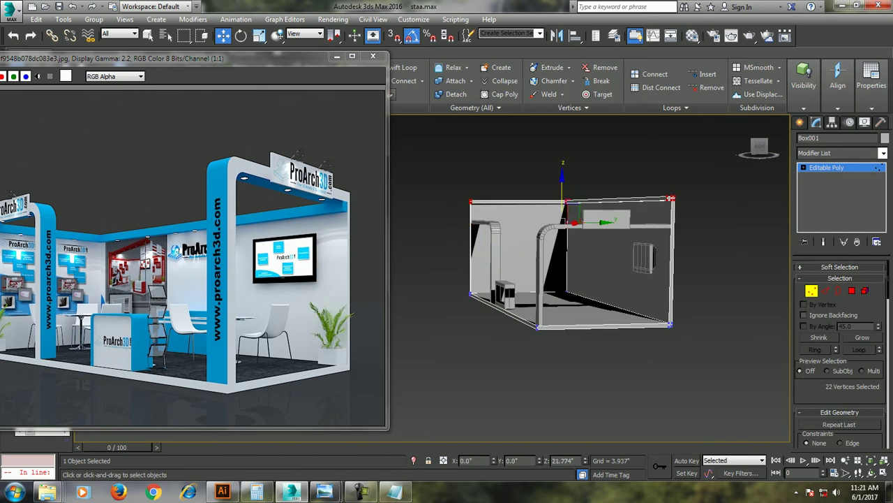
pyautogui.keyDown('alt'); pyautogui.moveTo(562, 202); pyautogui.dragTo(530, 204, button='middle'); pyautogui.keyUp('alt')
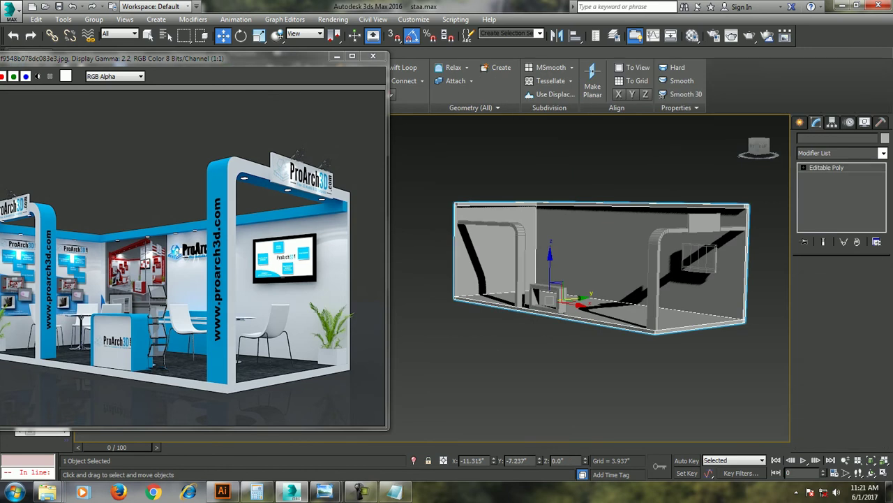
# - Move the corner vertices of frame pipe Line001 up to the raised top
pyautogui.click(656, 279)
pyautogui.press('1')
pyautogui.moveTo(577, 164); pyautogui.dragTo(774, 260)
pyautogui.moveTo(658, 231); pyautogui.dragTo(667, 209)
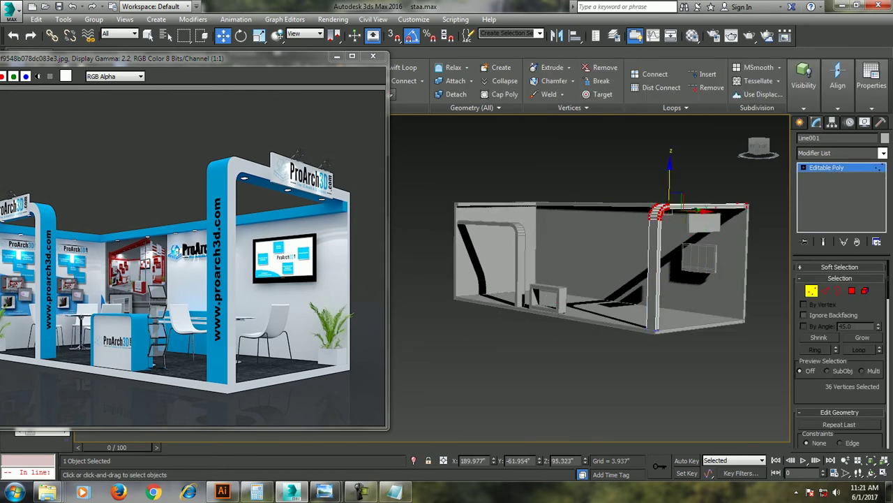
pyautogui.press('1')
# - Raise the left pipe to the top edge and lift the small right-wall box
pyautogui.click(520, 231)
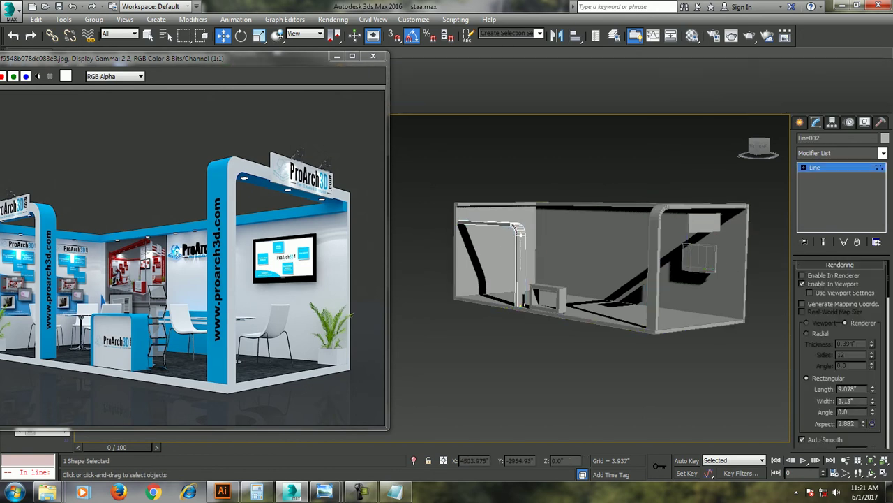
pyautogui.moveTo(520, 226); pyautogui.dragTo(520, 207)
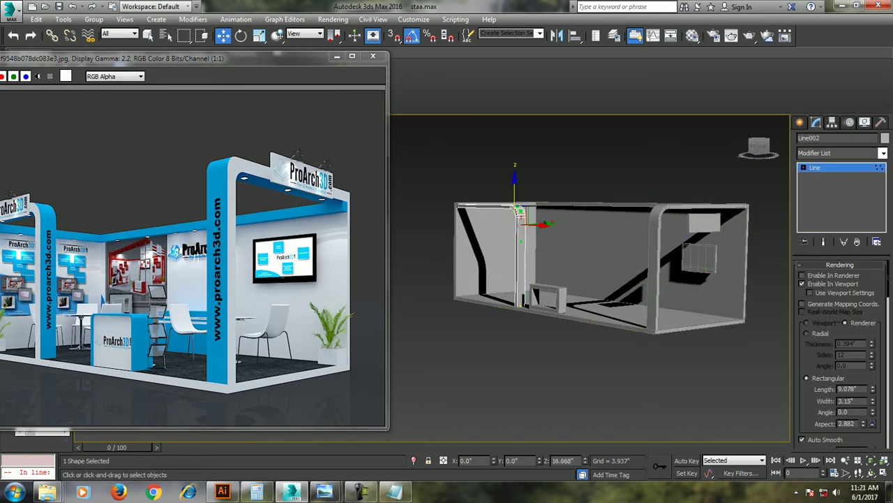
pyautogui.click(700, 257)
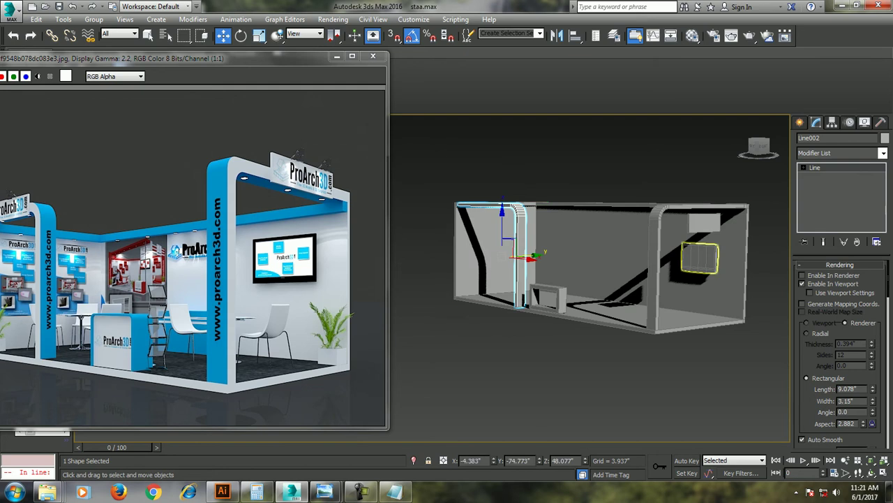
pyautogui.moveTo(700, 257); pyautogui.dragTo(703, 227)
pyautogui.click(704, 221)
# - Select the rectangle frame Rectangle001 near the wall corner
pyautogui.click(593, 391)
pyautogui.keyDown('alt'); pyautogui.moveTo(593, 391); pyautogui.dragTo(628, 405, button='middle'); pyautogui.keyUp('alt')
pyautogui.scroll(2, 552, 300)
pyautogui.scroll(4, 551, 300)
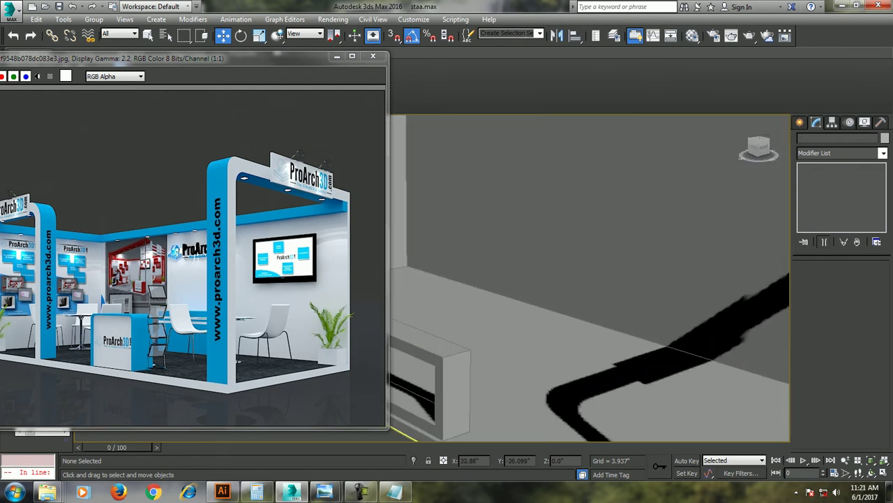
pyautogui.click(426, 349)
pyautogui.scroll(2, 447, 335)
pyautogui.click(444, 380)
pyautogui.keyDown('alt'); pyautogui.moveTo(488, 349); pyautogui.dragTo(516, 342, button='middle'); pyautogui.keyUp('alt')
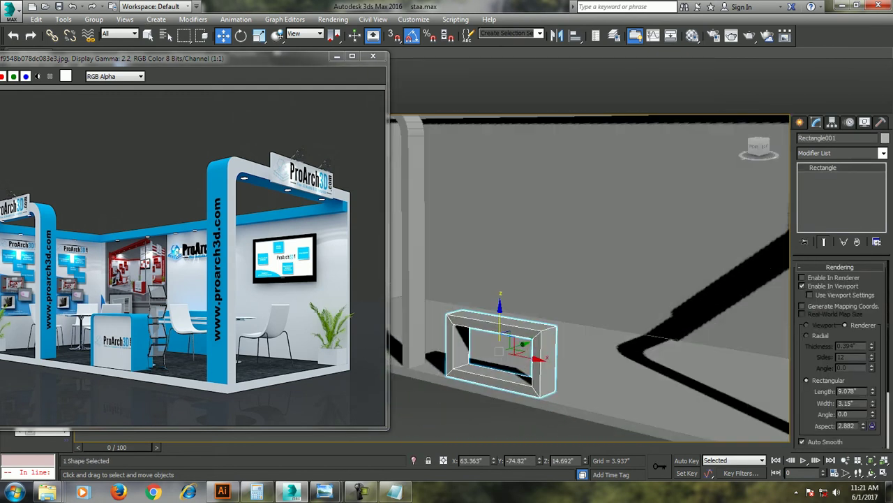
pyautogui.press('r')
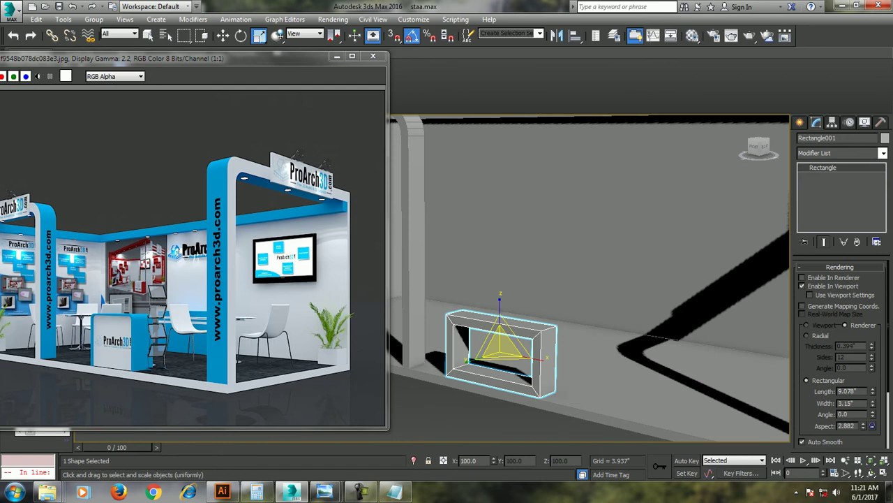
# - Convert Rectangle001 to an Editable Spline and nudge it up and slightly right
pyautogui.rightClick(824, 168)
pyautogui.click(830, 239)
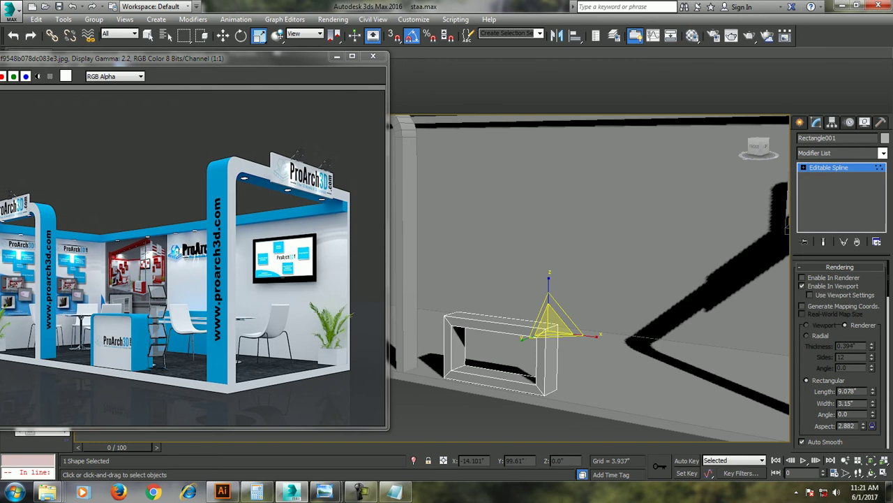
pyautogui.press('w')
pyautogui.moveTo(549, 334); pyautogui.dragTo(553, 305)
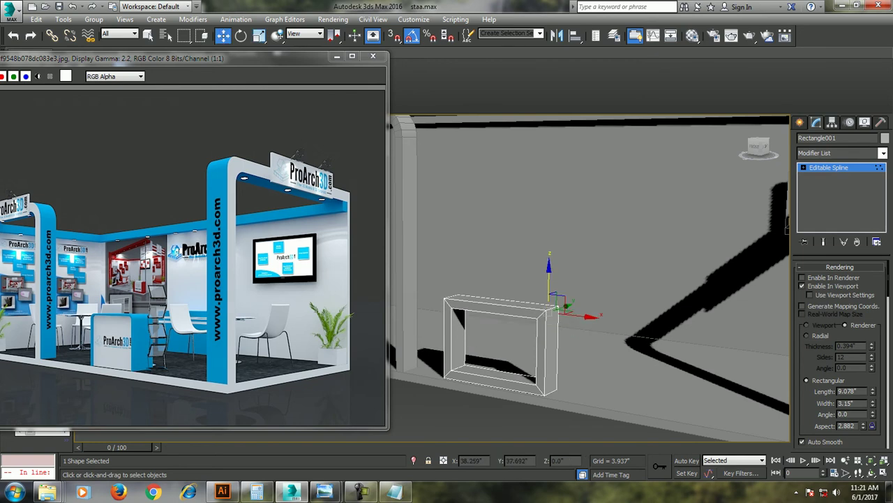
pyautogui.moveTo(556, 305); pyautogui.dragTo(567, 308)
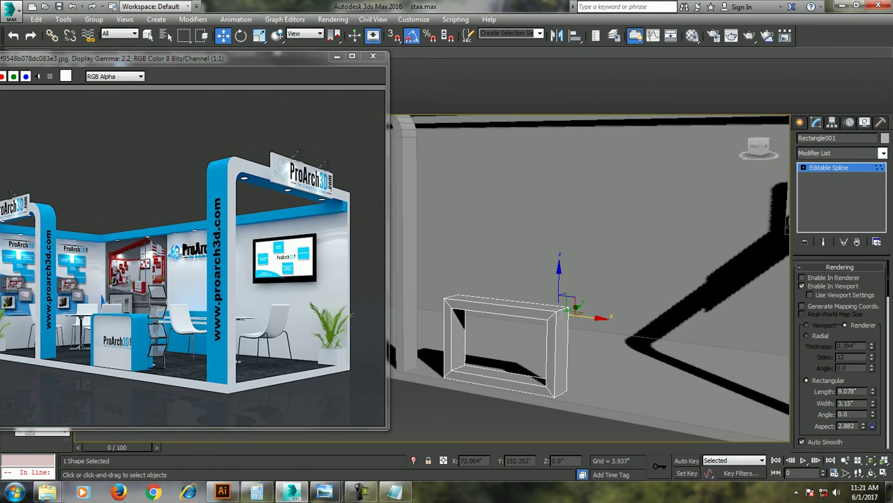
# - Add an Extrude modifier to the rectangle with a 9.449" amount
pyautogui.click(841, 153)
pyautogui.write('ex')
pyautogui.press('Return')
pyautogui.keyDown('alt'); pyautogui.moveTo(593, 279); pyautogui.dragTo(628, 279, button='middle'); pyautogui.keyUp('alt')
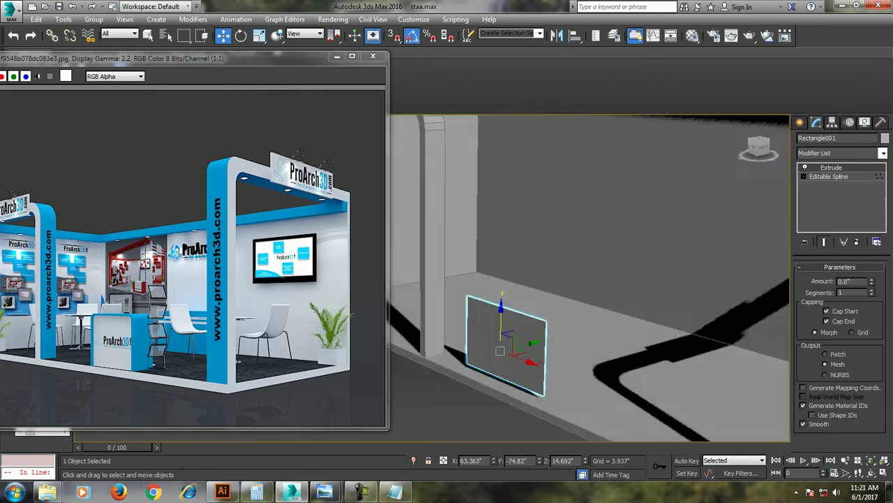
pyautogui.moveTo(871, 281); pyautogui.dragTo(871, 269)
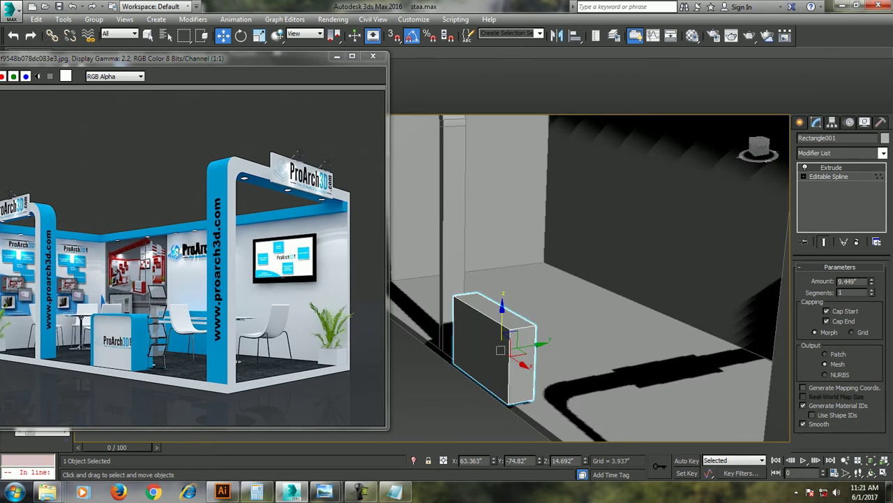
pyautogui.moveTo(593, 279)
pyautogui.keyDown('alt'); pyautogui.mouseDown(button='middle')
pyautogui.moveTo(649, 265)
pyautogui.moveTo(646, 298)
pyautogui.mouseUp(button='middle'); pyautogui.keyUp('alt')
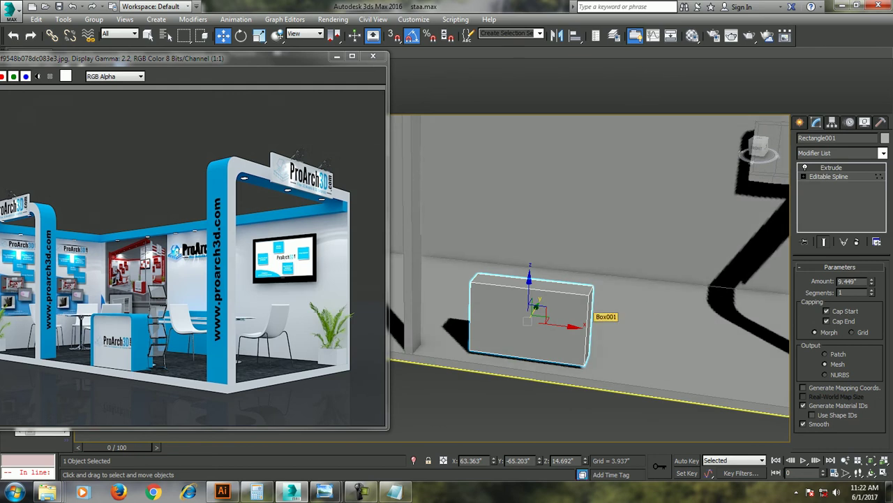
# - Widen the extruded box along Y by scaling, then lower it slightly
pyautogui.keyDown('alt'); pyautogui.moveTo(589, 315); pyautogui.dragTo(530, 307, button='middle'); pyautogui.keyUp('alt')
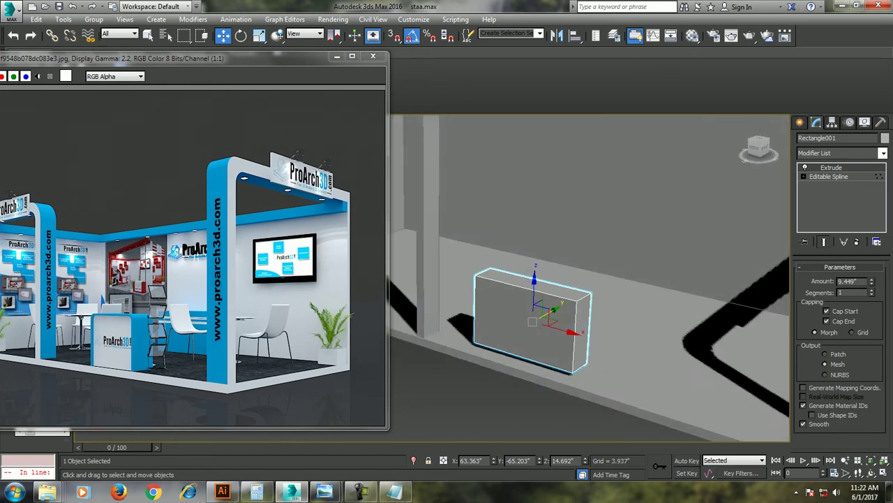
pyautogui.press('r')
pyautogui.press('r')
pyautogui.moveTo(492, 323); pyautogui.dragTo(492, 307)
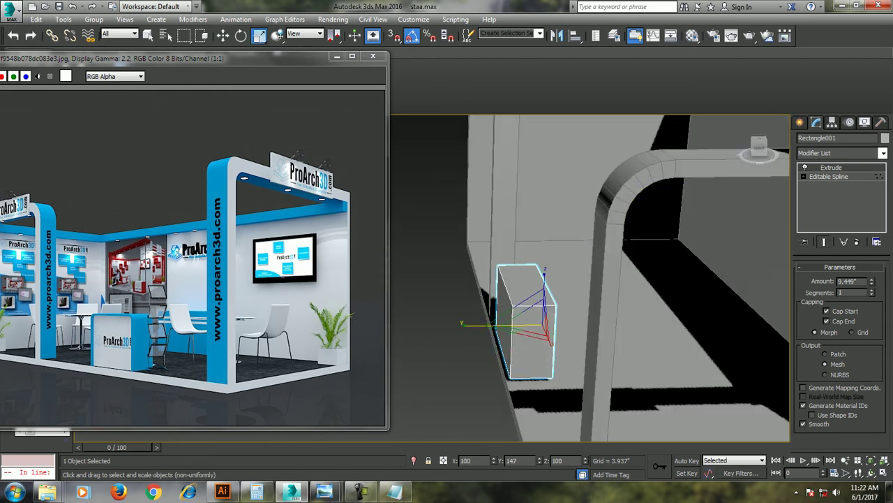
pyautogui.press('w')
pyautogui.moveTo(531, 307)
pyautogui.keyDown('alt'); pyautogui.mouseDown(button='middle')
pyautogui.moveTo(565, 307)
pyautogui.moveTo(531, 308)
pyautogui.mouseUp(button='middle'); pyautogui.keyUp('alt')
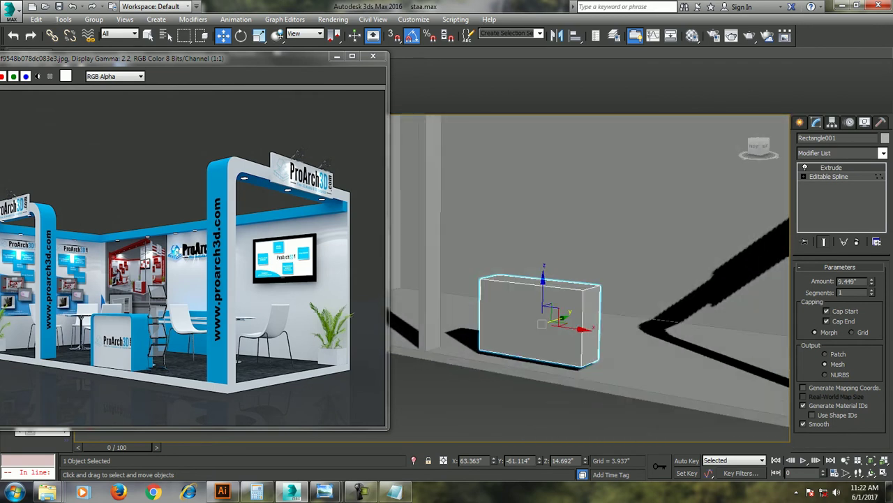
pyautogui.moveTo(543, 293); pyautogui.dragTo(543, 300)
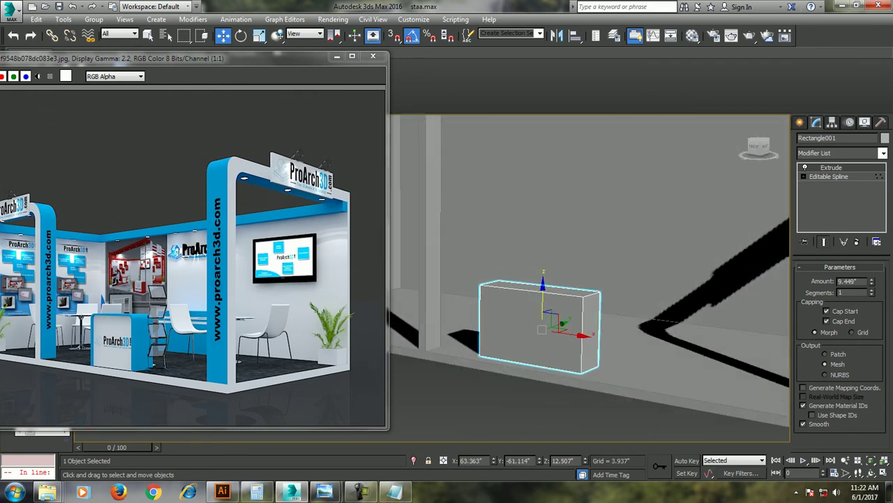
# - Fillet the spline's corner vertices by 5.493" and return to the Extrude level
pyautogui.click(804, 175)
pyautogui.click(824, 185)
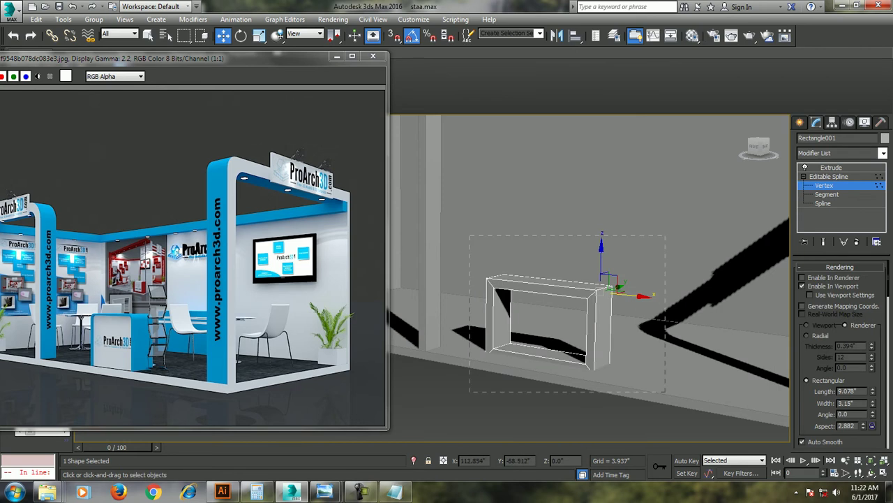
pyautogui.scroll(-5, 841, 349)
pyautogui.scroll(-5, 841, 349)
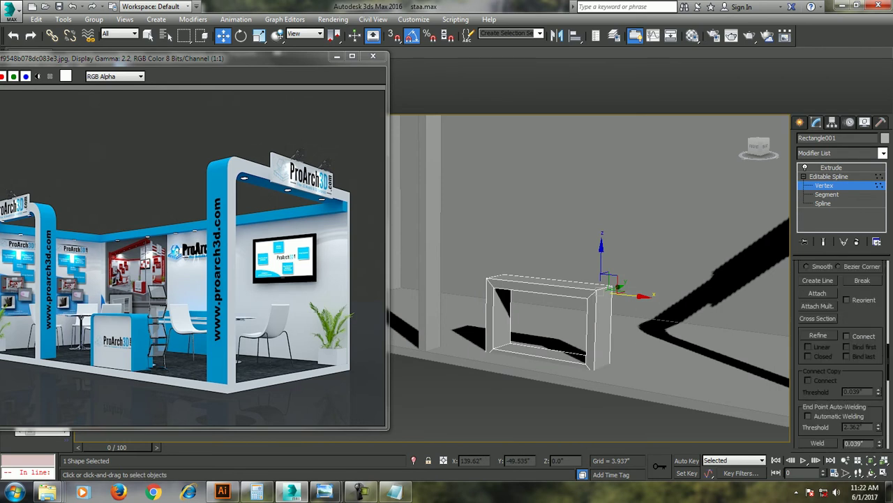
pyautogui.scroll(-5, 841, 349)
pyautogui.click(818, 403)
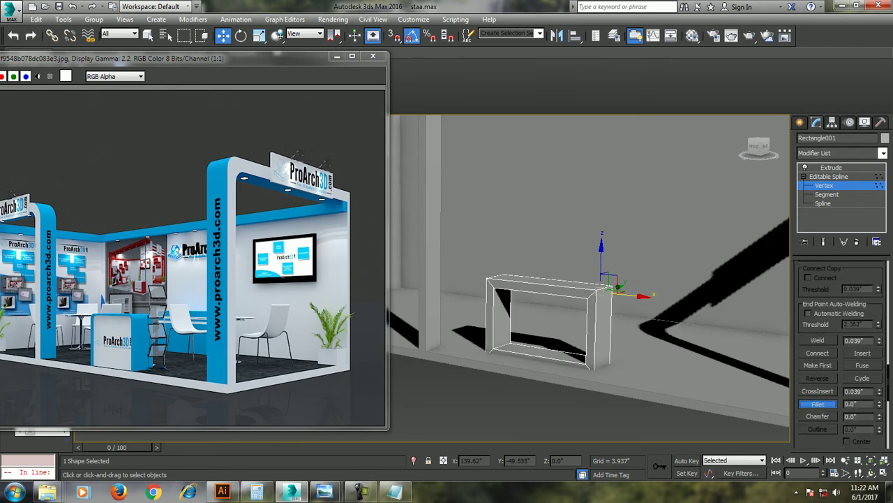
pyautogui.moveTo(608, 286); pyautogui.dragTo(609, 276)
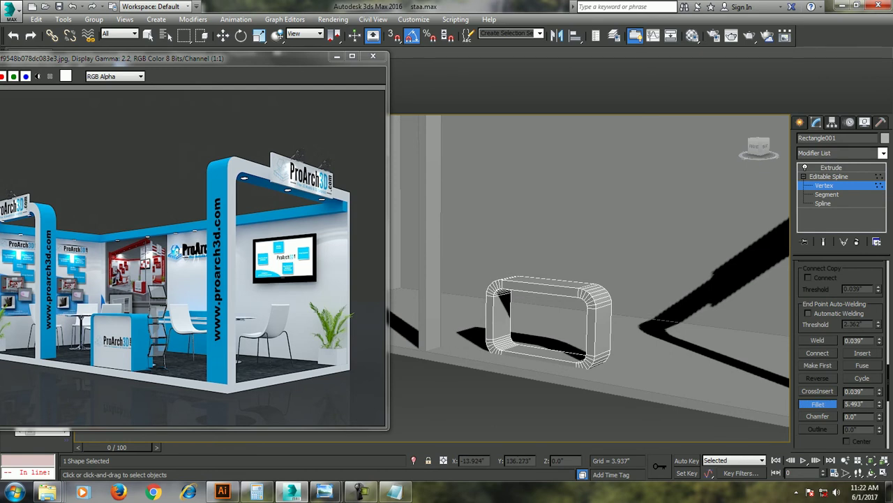
pyautogui.click(830, 168)
pyautogui.moveTo(593, 279)
pyautogui.keyDown('alt'); pyautogui.mouseDown(button='middle')
pyautogui.moveTo(628, 279)
pyautogui.moveTo(566, 284)
pyautogui.mouseUp(button='middle'); pyautogui.keyUp('alt')
pyautogui.click(259, 36)
# - Convert the box to an Editable Poly and select all its polygons
pyautogui.press('w')
pyautogui.rightClick(565, 285)
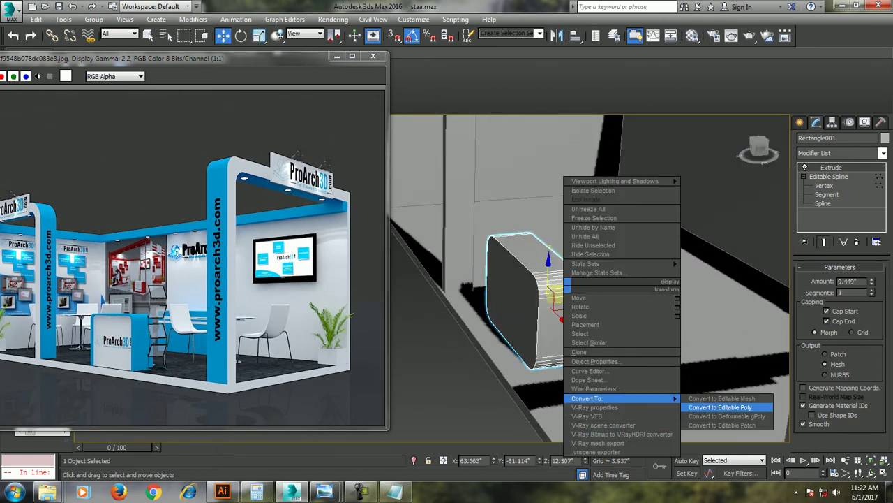
pyautogui.click(726, 407)
pyautogui.click(852, 290)
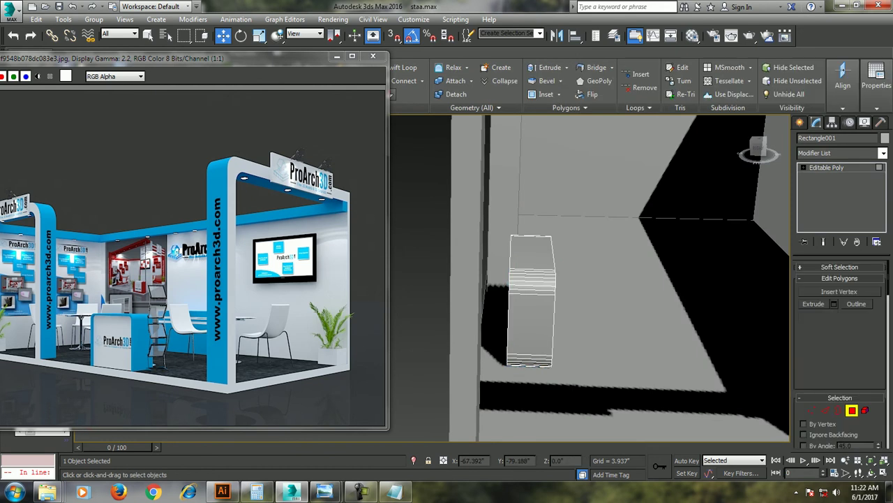
pyautogui.hotkey('ctrl', 'a')
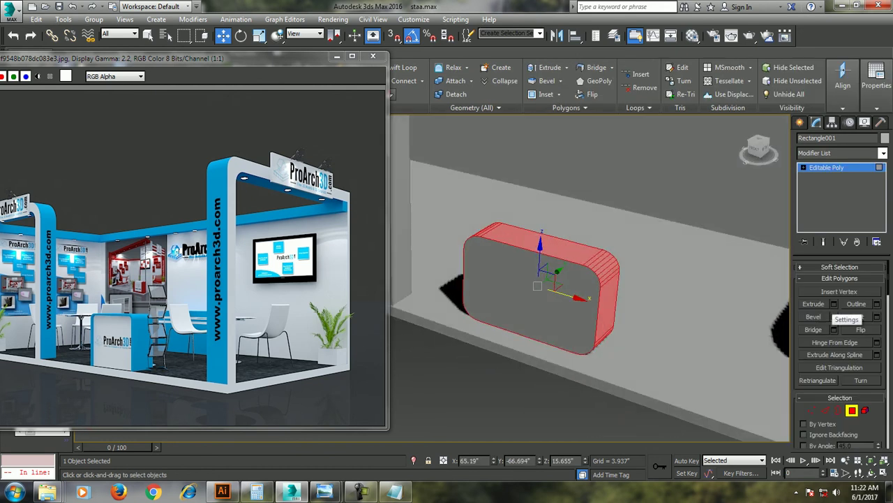
# - Preview an Extrude on all the selected faces, then cancel it
pyautogui.keyDown('alt'); pyautogui.moveTo(628, 321); pyautogui.dragTo(614, 335, button='middle'); pyautogui.keyUp('alt')
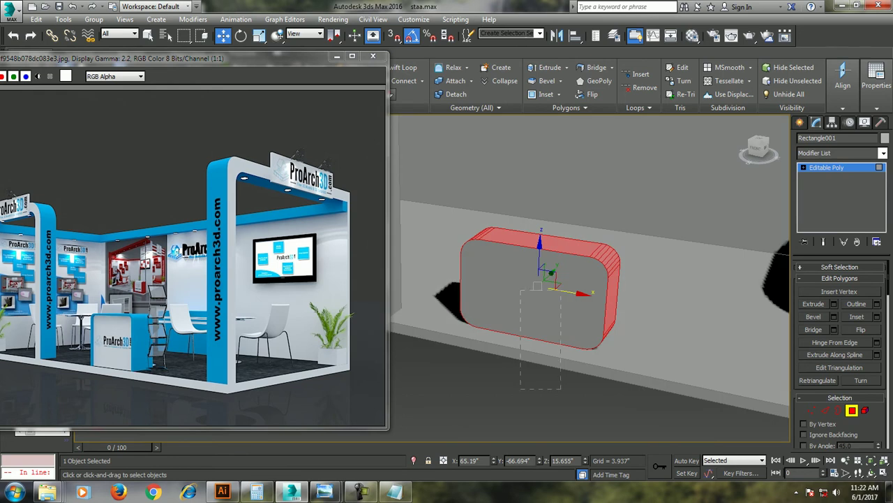
pyautogui.keyDown('alt'); pyautogui.moveTo(541, 286); pyautogui.dragTo(544, 282, button='middle'); pyautogui.keyUp('alt')
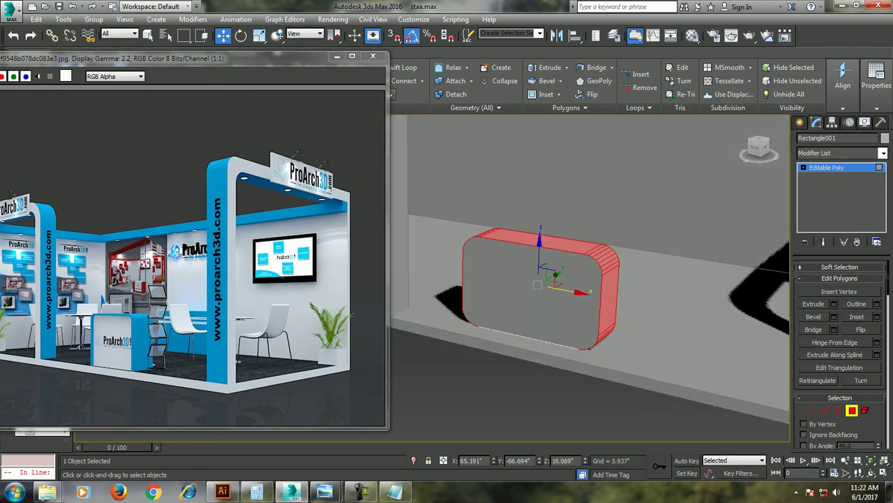
pyautogui.click(834, 303)
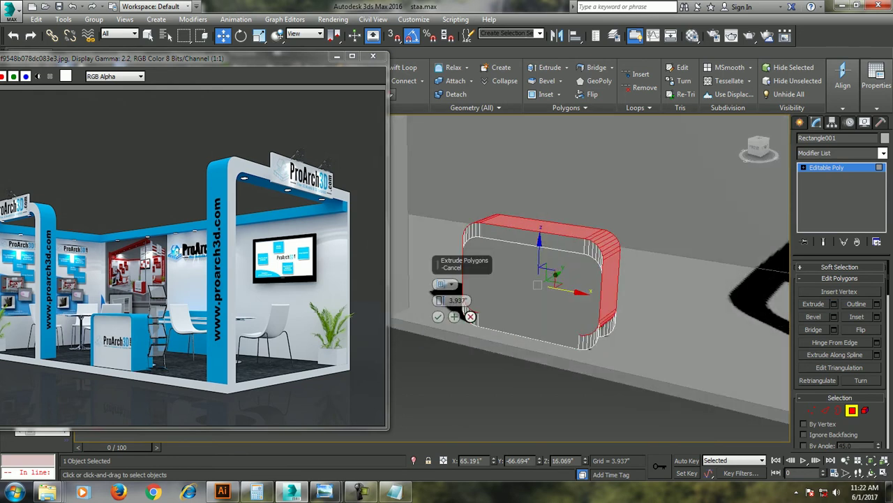
pyautogui.click(470, 317)
pyautogui.keyDown('alt'); pyautogui.moveTo(470, 316); pyautogui.dragTo(489, 314, button='middle'); pyautogui.keyUp('alt')
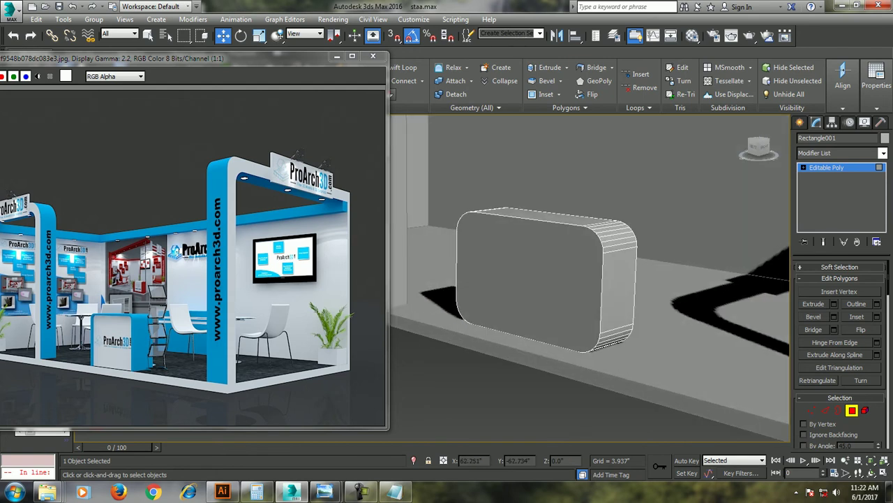
pyautogui.keyDown('alt'); pyautogui.moveTo(488, 294); pyautogui.dragTo(551, 279, button='middle'); pyautogui.keyUp('alt')
# - Inset the front face by 0.547" and extrude it inward into a sunken panel
pyautogui.click(523, 279)
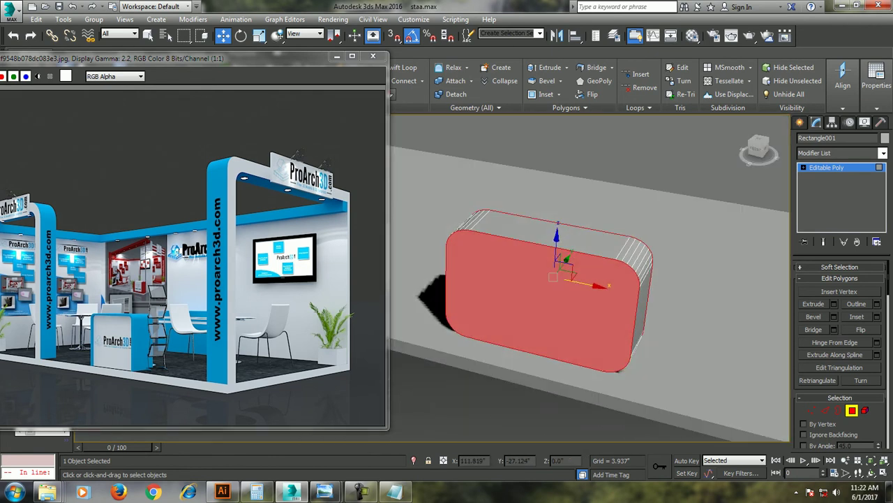
pyautogui.hotkey('shift', 'i')
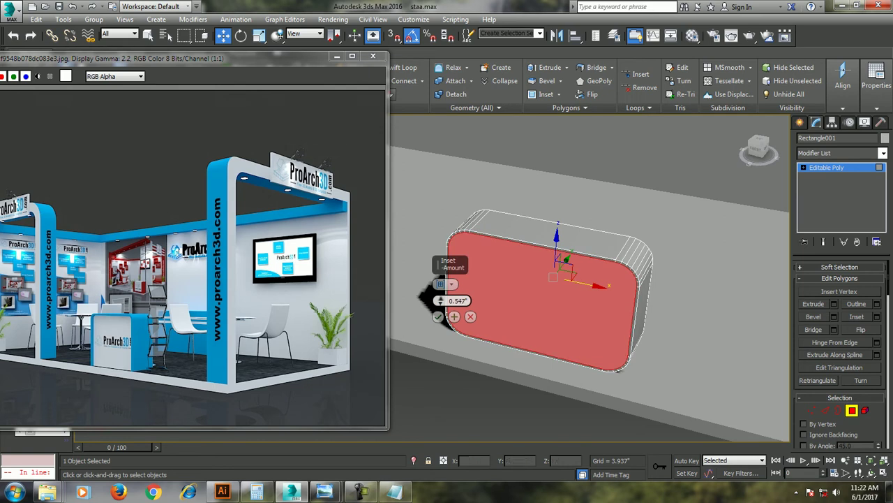
pyautogui.press('Return')
pyautogui.keyDown('alt'); pyautogui.moveTo(552, 279); pyautogui.dragTo(558, 279, button='middle'); pyautogui.keyUp('alt')
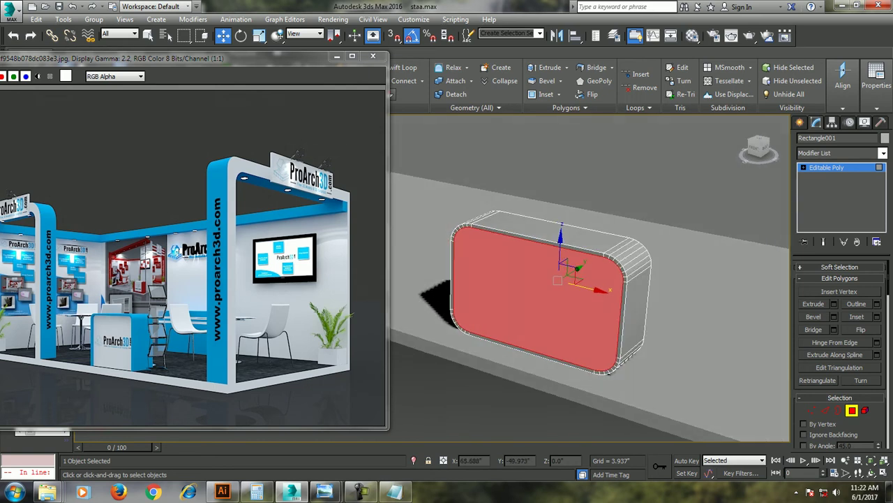
pyautogui.click(834, 303)
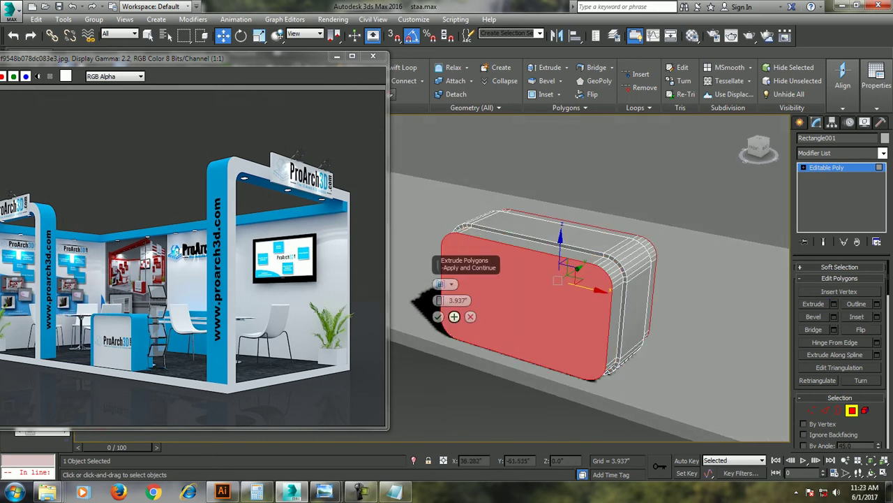
pyautogui.moveTo(440, 300); pyautogui.dragTo(452, 308)
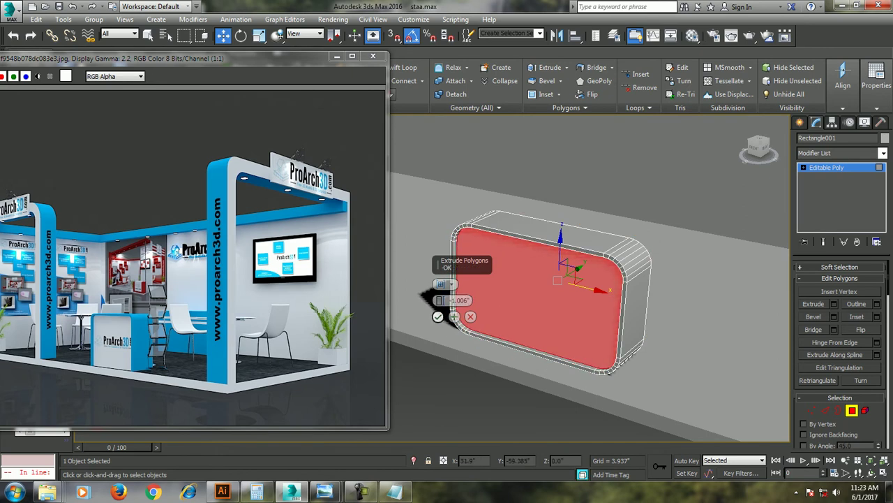
pyautogui.click(438, 316)
pyautogui.keyDown('alt'); pyautogui.moveTo(447, 314); pyautogui.dragTo(503, 314, button='middle'); pyautogui.keyUp('alt')
# - Return to object level and check the box in Front and Perspective views
pyautogui.press('4')
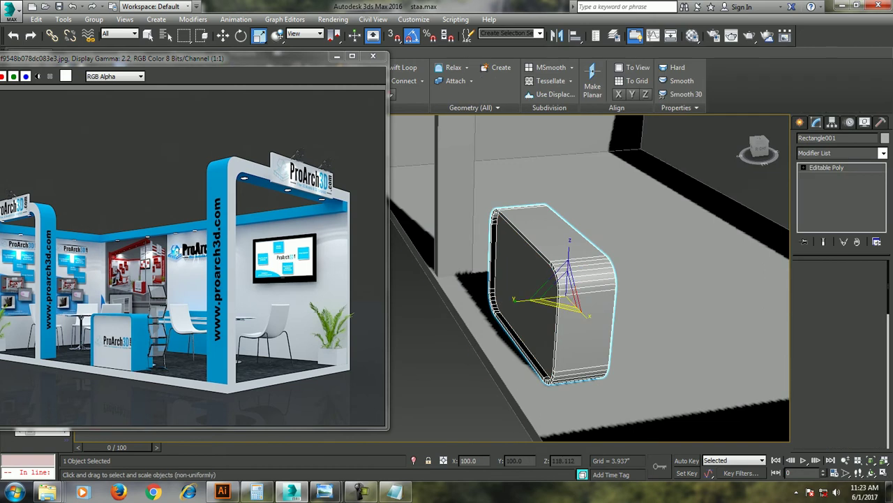
pyautogui.press('r')
pyautogui.press('f')
pyautogui.press('w')
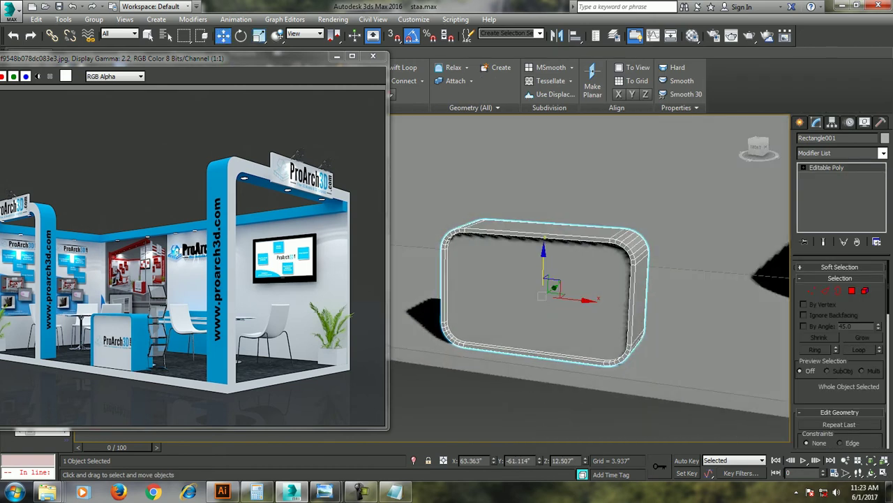
pyautogui.press('p')
pyautogui.moveTo(587, 349)
pyautogui.keyDown('alt'); pyautogui.mouseDown(button='middle')
pyautogui.moveTo(656, 314)
pyautogui.moveTo(614, 293)
pyautogui.moveTo(593, 269)
pyautogui.mouseUp(button='middle'); pyautogui.keyUp('alt')
# - Move the box's top vertices up about 4" to make the block taller
pyautogui.press('1')
pyautogui.moveTo(453, 225); pyautogui.dragTo(583, 282)
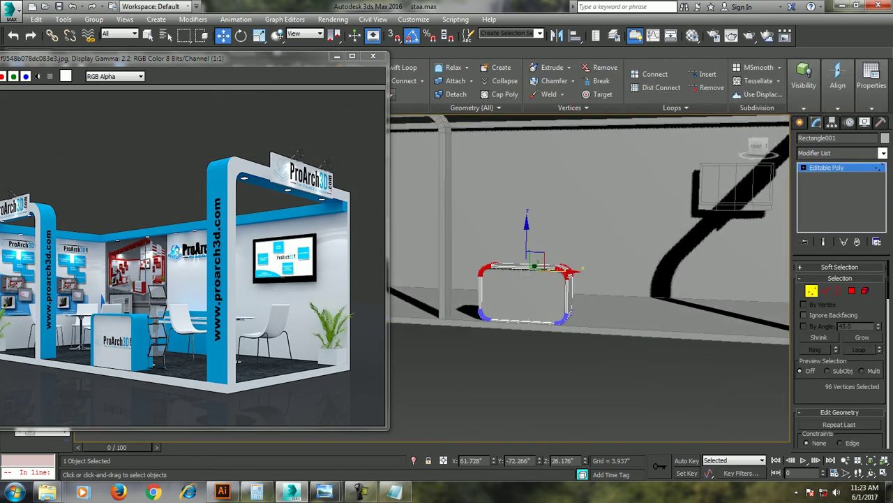
pyautogui.moveTo(527, 231); pyautogui.dragTo(527, 225)
pyautogui.keyDown('alt'); pyautogui.moveTo(597, 275); pyautogui.dragTo(534, 249, button='middle'); pyautogui.keyUp('alt')
pyautogui.moveTo(534, 249); pyautogui.dragTo(534, 246)
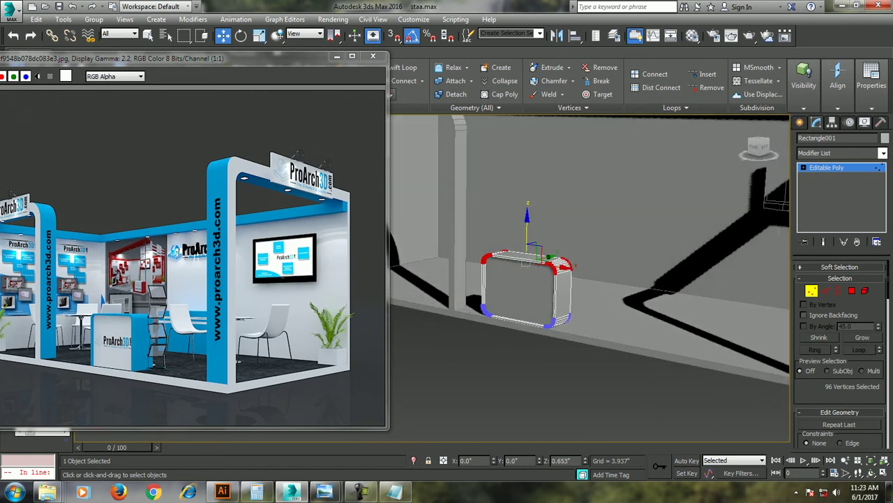
pyautogui.keyDown('alt'); pyautogui.moveTo(534, 246); pyautogui.dragTo(593, 251, button='middle'); pyautogui.keyUp('alt')
pyautogui.press('1')
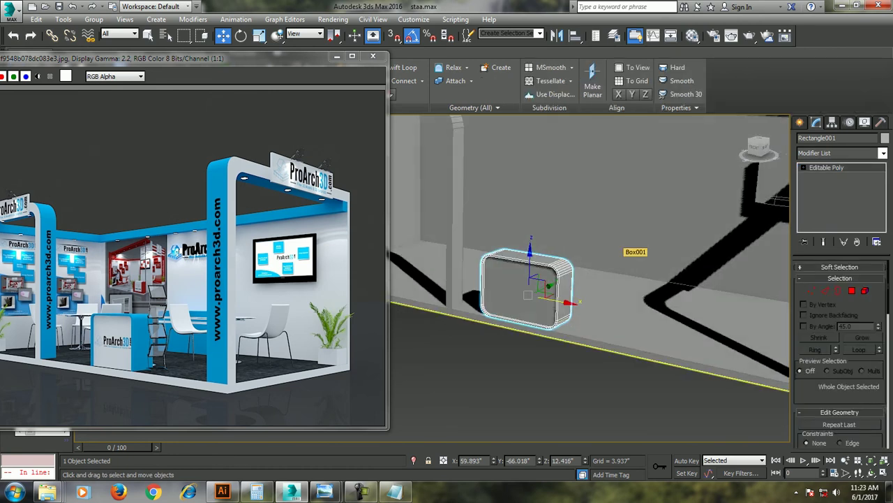
pyautogui.moveTo(594, 251)
pyautogui.keyDown('alt'); pyautogui.mouseDown(button='middle')
pyautogui.moveTo(629, 293)
pyautogui.moveTo(608, 291)
pyautogui.mouseUp(button='middle'); pyautogui.keyUp('alt')
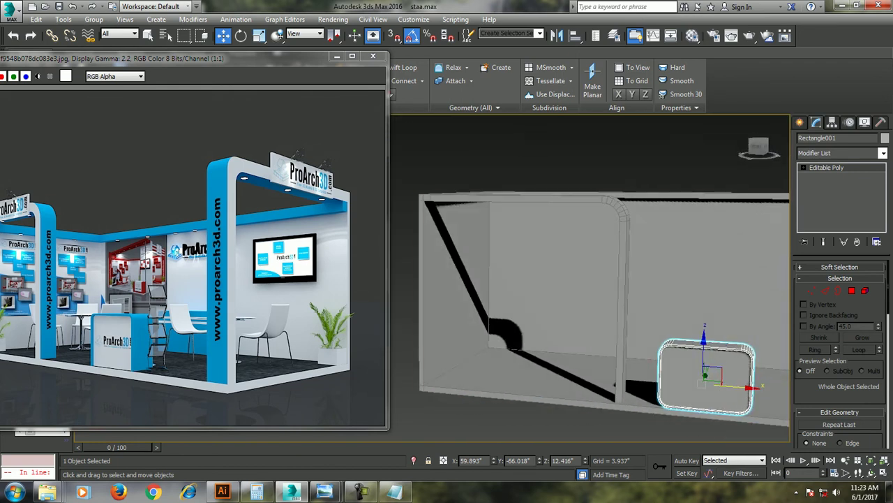
pyautogui.click(800, 122)
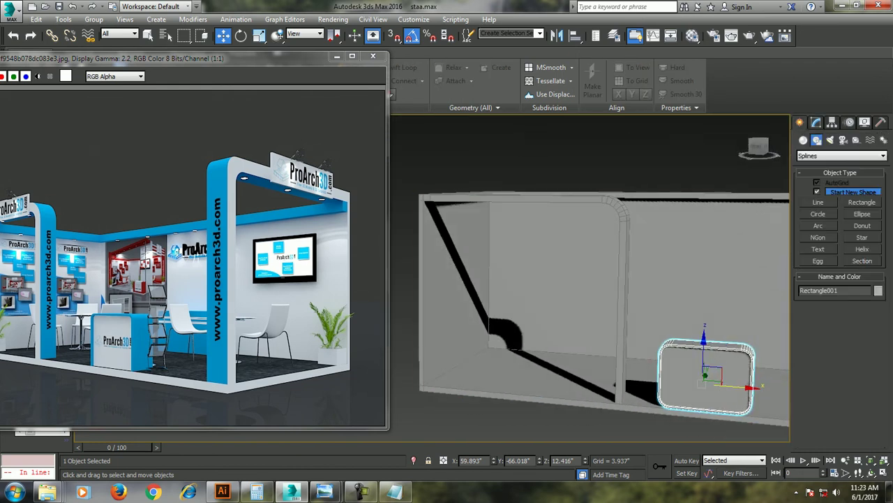
# - Draw a thin upright box panel on the stall's back wall and slide it slightly along the wall
pyautogui.click(803, 139)
pyautogui.click(818, 193)
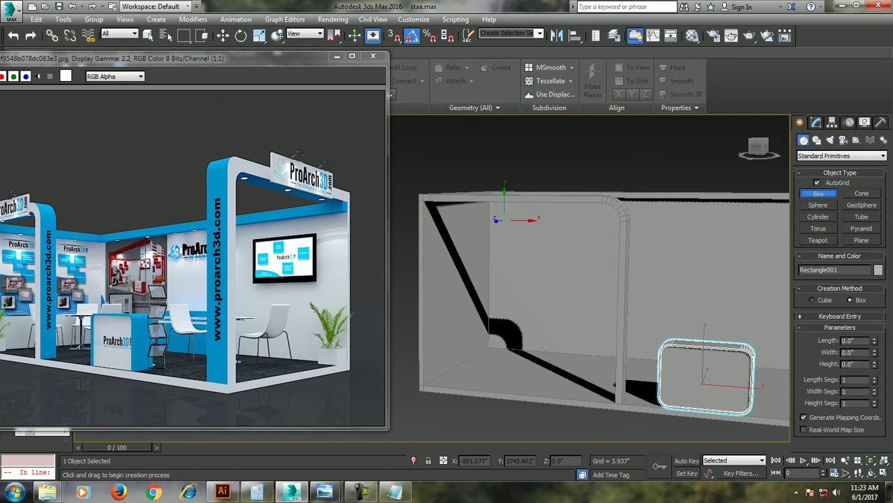
pyautogui.moveTo(497, 209); pyautogui.dragTo(598, 293)
pyautogui.keyDown('alt'); pyautogui.moveTo(600, 294); pyautogui.dragTo(528, 286, button='middle'); pyautogui.keyUp('alt')
pyautogui.press('w')
pyautogui.moveTo(559, 279); pyautogui.dragTo(567, 278)
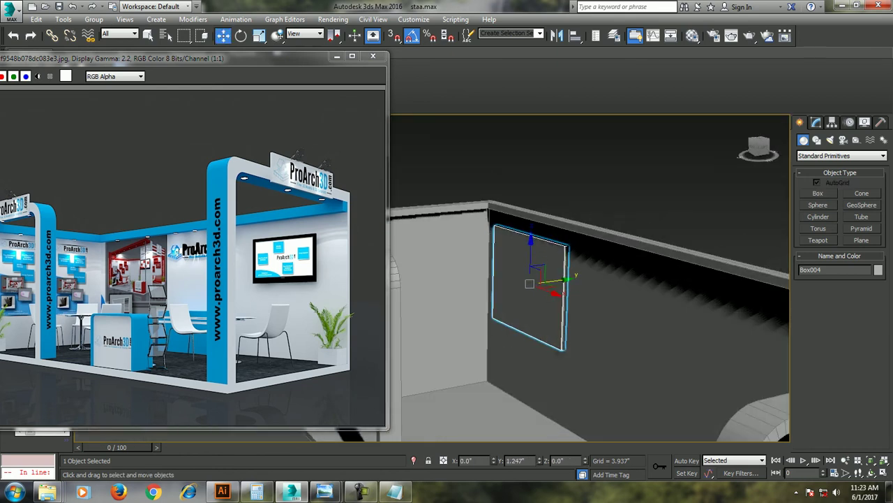
pyautogui.keyDown('alt'); pyautogui.moveTo(567, 278); pyautogui.dragTo(642, 279, button='middle'); pyautogui.keyUp('alt')
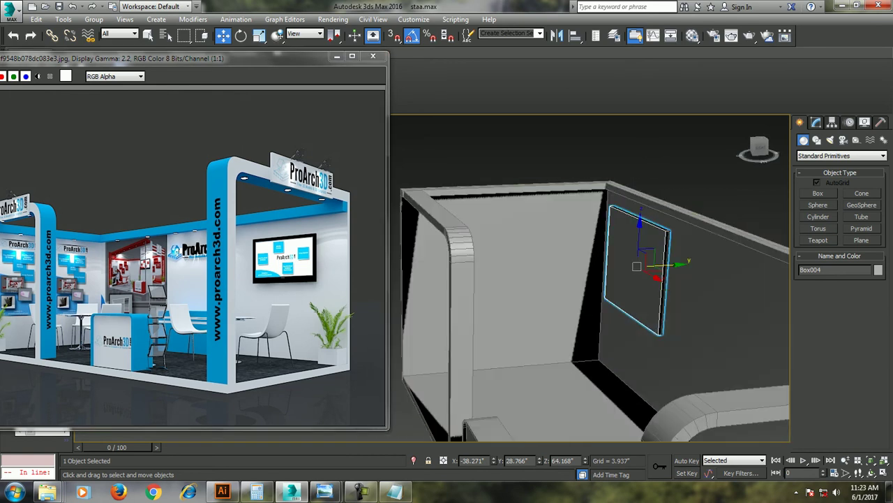
# - Draw a second thin box panel, Box005, on the wall
pyautogui.click(818, 193)
pyautogui.moveTo(569, 209); pyautogui.dragTo(506, 307)
pyautogui.click(508, 307)
pyautogui.rightClick(508, 307)
pyautogui.moveTo(509, 307)
pyautogui.keyDown('alt'); pyautogui.mouseDown(button='middle')
pyautogui.moveTo(569, 279)
pyautogui.moveTo(530, 237)
pyautogui.moveTo(489, 265)
pyautogui.mouseUp(button='middle'); pyautogui.keyUp('alt')
pyautogui.scroll(2, 530, 266)
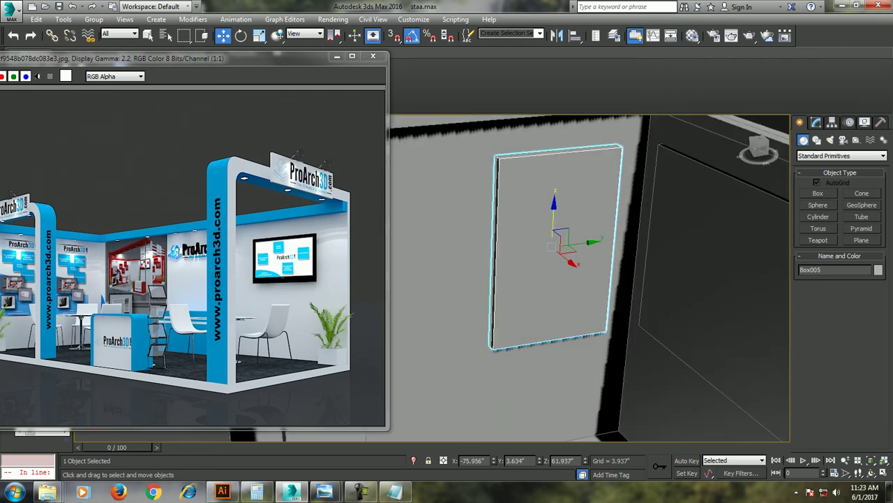
# - Shift-drag a copy of the panel left along the wall as Box006
pyautogui.keyDown('shift'); pyautogui.moveTo(583, 243); pyautogui.dragTo(405, 258); pyautogui.keyUp('shift')
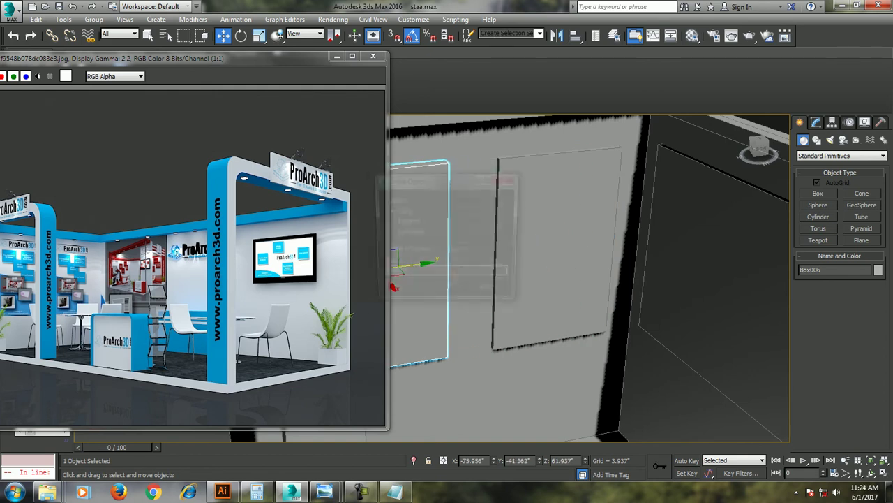
pyautogui.press('Return')
pyautogui.keyDown('alt'); pyautogui.moveTo(590, 279); pyautogui.dragTo(482, 279, button='middle'); pyautogui.keyUp('alt')
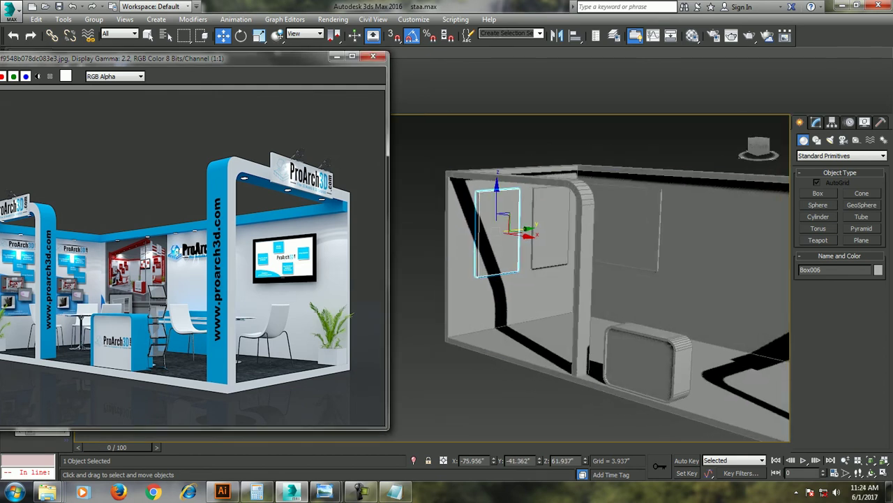
pyautogui.scroll(-1, 193, 259)
pyautogui.scroll(1, 161, 255)
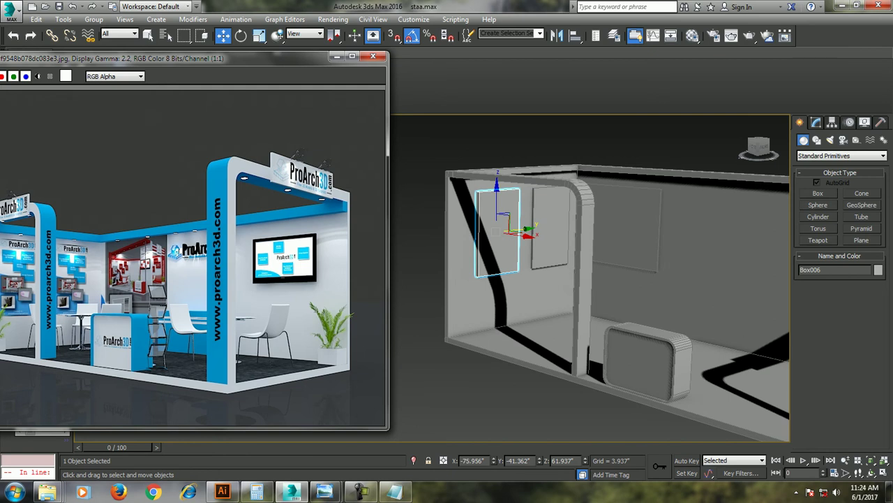
# - Draw a trial line in the enlarged flat view, then delete it
pyautogui.hotkey('alt', 'w')
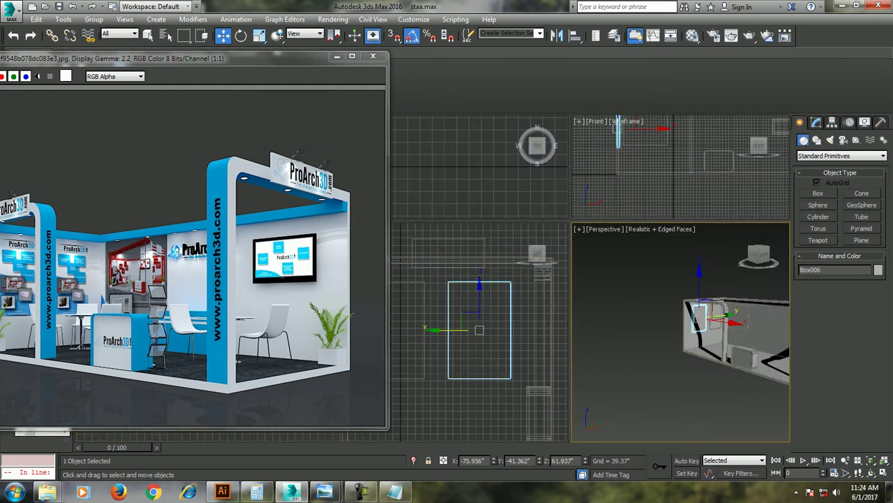
pyautogui.hotkey('alt', 'w')
pyautogui.moveTo(590, 279); pyautogui.dragTo(551, 301, button='middle')
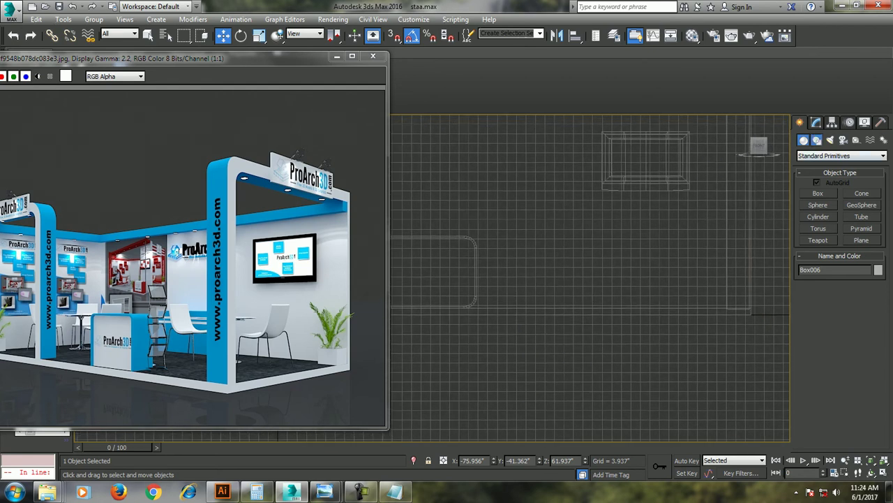
pyautogui.click(817, 139)
pyautogui.click(818, 201)
pyautogui.scroll(3, 564, 251)
pyautogui.moveTo(564, 252); pyautogui.dragTo(575, 249, button='middle')
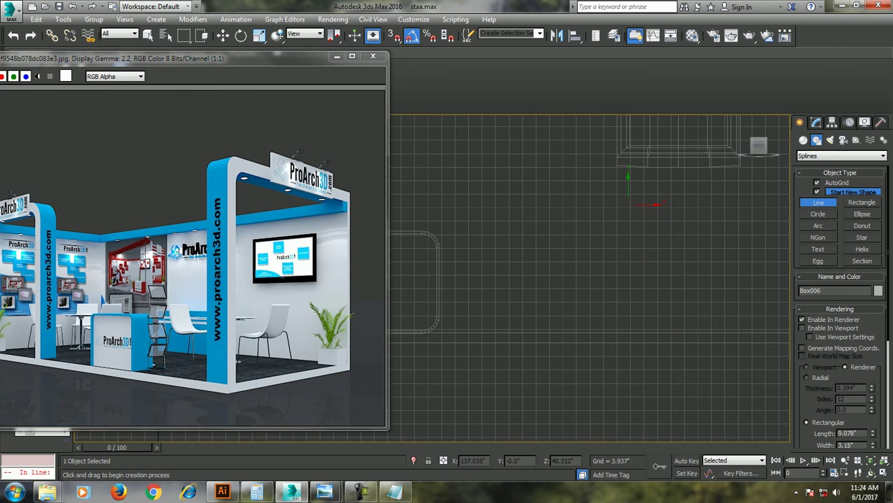
pyautogui.click(634, 196)
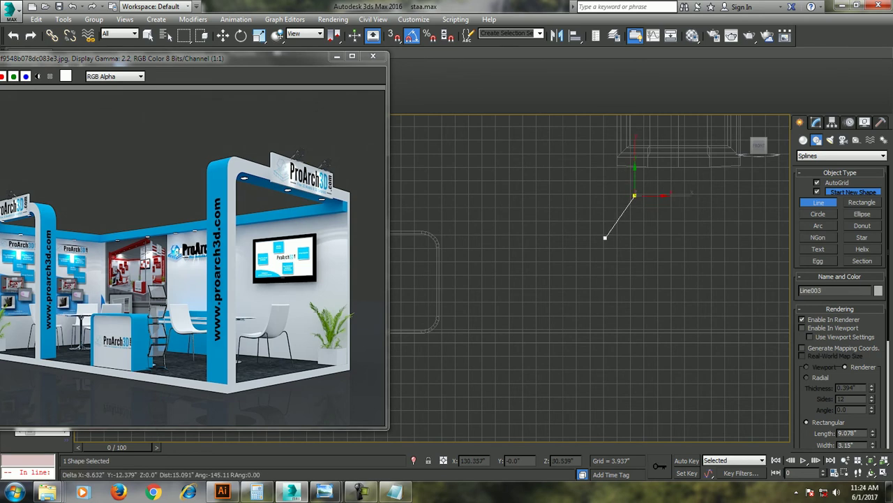
pyautogui.moveTo(576, 255); pyautogui.dragTo(537, 253)
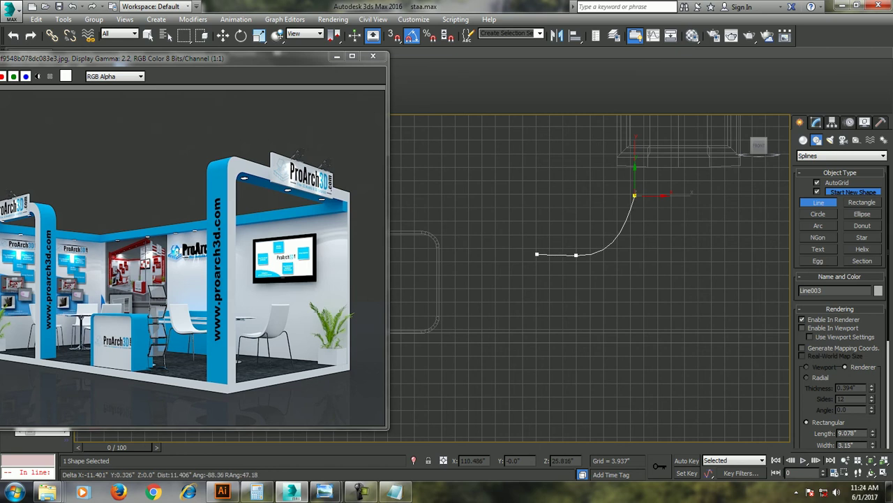
pyautogui.rightClick(634, 195)
pyautogui.press('w')
pyautogui.press('Delete')
# - Draw a three-point L-shaped line for the seat profile, Line003
pyautogui.click(818, 202)
pyautogui.click(637, 190)
pyautogui.click(620, 244)
pyautogui.click(549, 244)
pyautogui.rightClick(549, 244)
pyautogui.press('w')
# - Make the middle vertex Bezier to curve the bend, and nudge both end points right
pyautogui.press('1')
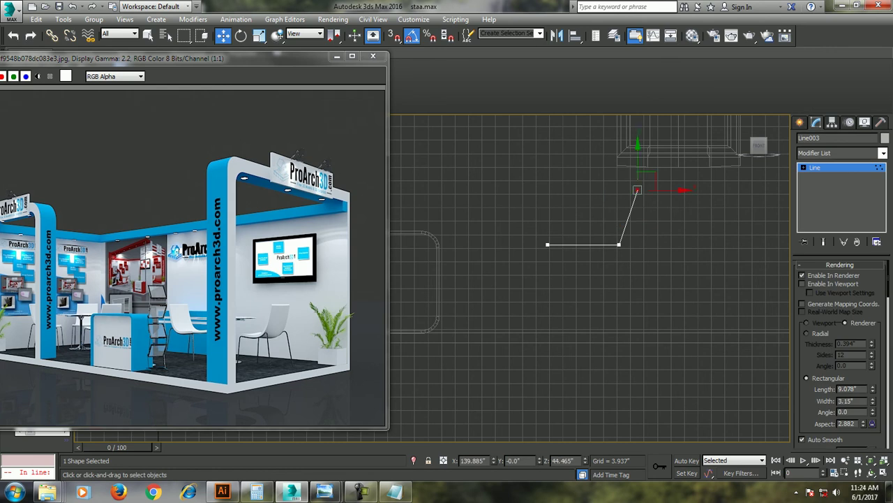
pyautogui.click(619, 244)
pyautogui.rightClick(618, 213)
pyautogui.click(558, 186)
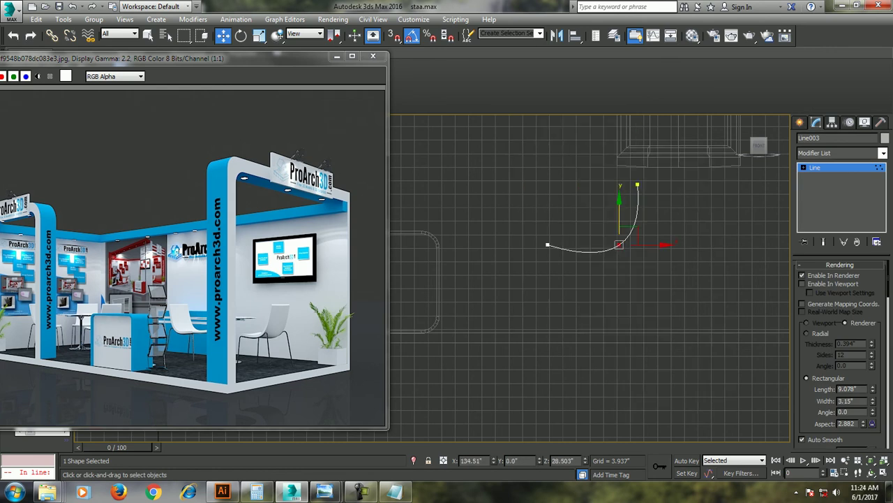
pyautogui.hotkey('ctrl', 'z')
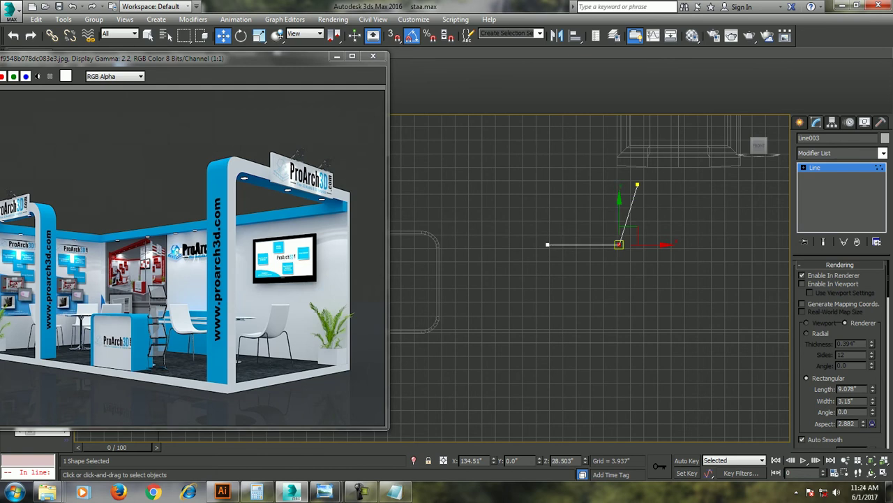
pyautogui.rightClick(619, 241)
pyautogui.click(551, 166)
pyautogui.moveTo(612, 267); pyautogui.dragTo(605, 249)
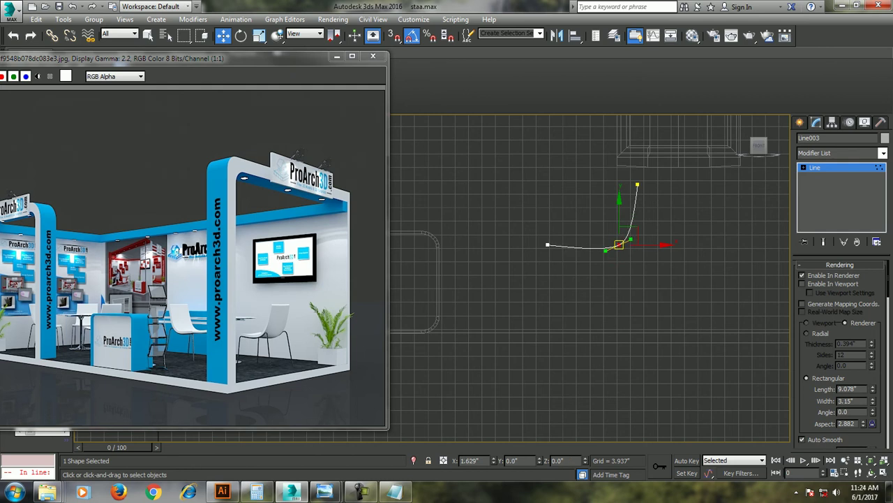
pyautogui.click(637, 184)
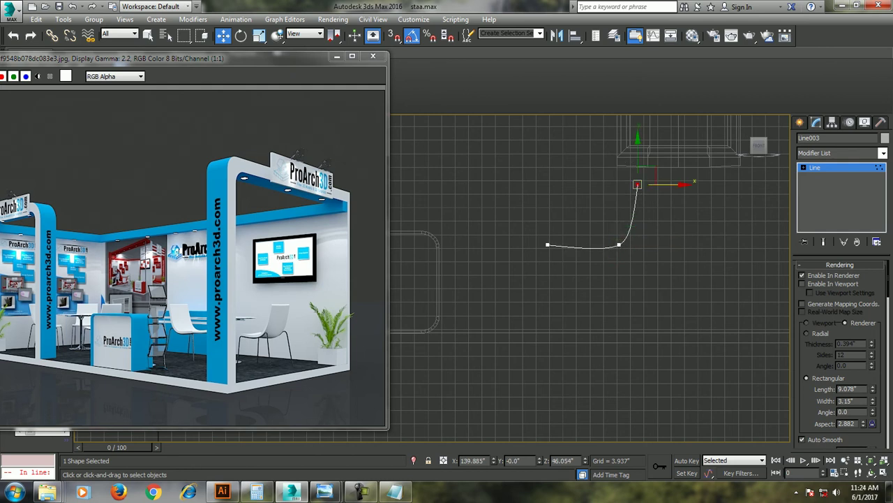
pyautogui.moveTo(667, 184); pyautogui.dragTo(670, 185)
pyautogui.click(548, 244)
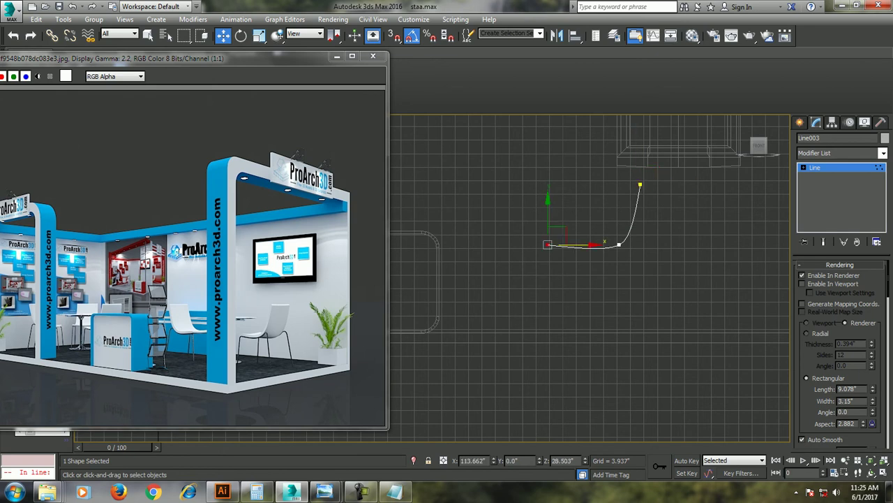
pyautogui.moveTo(579, 244); pyautogui.dragTo(585, 244)
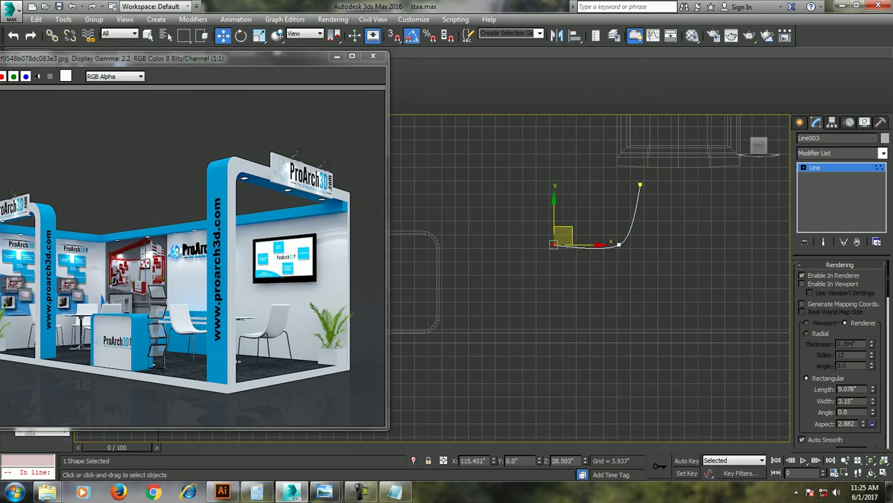
pyautogui.hotkey('ctrl', 'b')
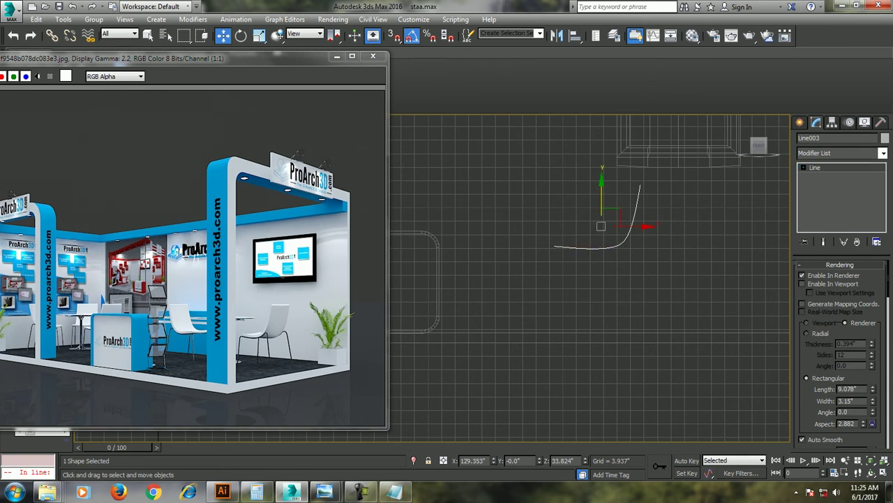
# - Render the seat line in the viewport as a 24.185" × 0.945" rectangular strip
pyautogui.hotkey('alt', 'w')
pyautogui.keyDown('alt'); pyautogui.moveTo(589, 279); pyautogui.dragTo(628, 265, button='middle'); pyautogui.keyUp('alt')
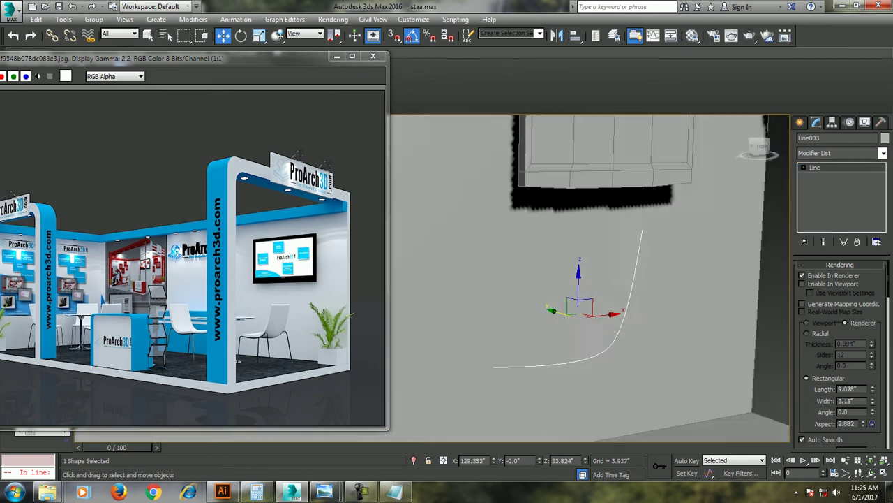
pyautogui.click(802, 284)
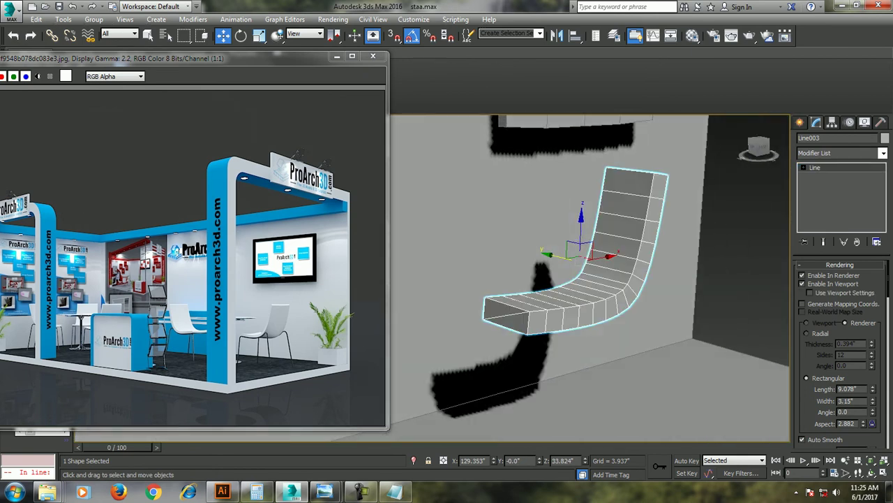
pyautogui.moveTo(872, 401)
pyautogui.mouseDown()
pyautogui.moveTo(872, 376)
pyautogui.moveTo(872, 412)
pyautogui.moveTo(872, 370)
pyautogui.mouseUp()
pyautogui.moveTo(558, 279)
pyautogui.keyDown('alt'); pyautogui.mouseDown(button='middle')
pyautogui.moveTo(628, 279)
pyautogui.moveTo(635, 230)
pyautogui.mouseUp(button='middle'); pyautogui.keyUp('alt')
pyautogui.scroll(-2, 841, 349)
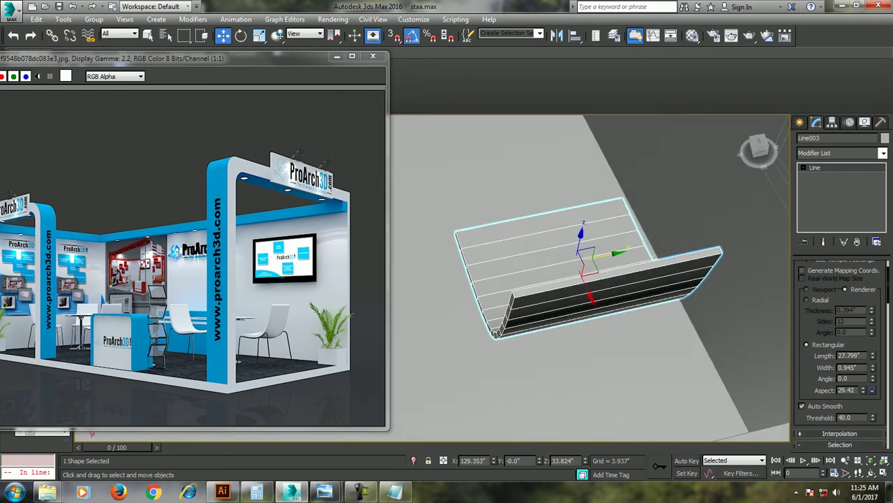
pyautogui.moveTo(872, 368)
pyautogui.mouseDown()
pyautogui.moveTo(873, 377)
pyautogui.moveTo(872, 363)
pyautogui.mouseUp()
pyautogui.moveTo(590, 279)
pyautogui.keyDown('alt'); pyautogui.mouseDown(button='middle')
pyautogui.moveTo(614, 273)
pyautogui.moveTo(600, 286)
pyautogui.moveTo(586, 279)
pyautogui.moveTo(607, 266)
pyautogui.mouseUp(button='middle'); pyautogui.keyUp('alt')
# - Return to the enlarged flat side view and start a new spline Line
pyautogui.hotkey('alt', 'w')
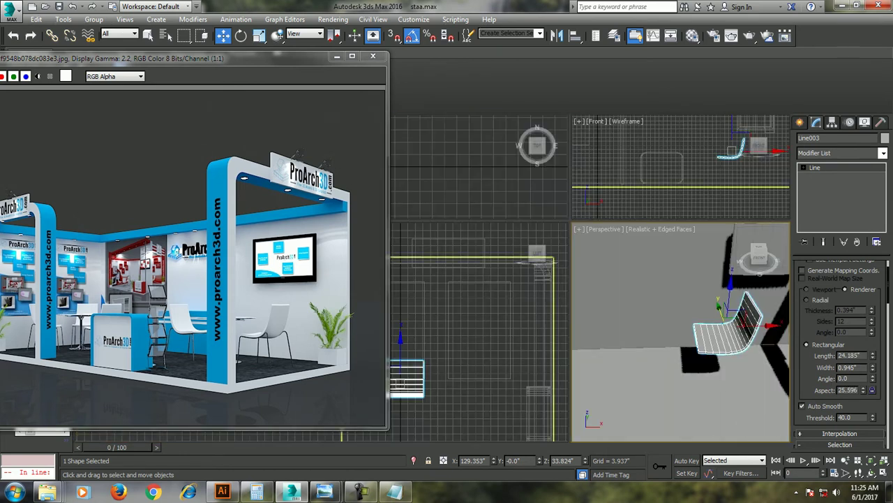
pyautogui.hotkey('alt', 'w')
pyautogui.scroll(-2, 670, 161)
pyautogui.scroll(-1, 670, 161)
pyautogui.scroll(-1, 670, 161)
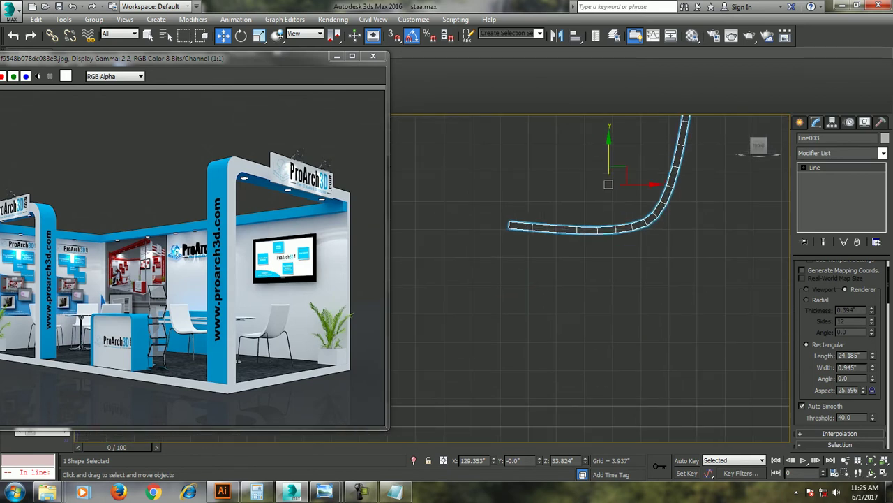
pyautogui.click(800, 122)
pyautogui.click(818, 201)
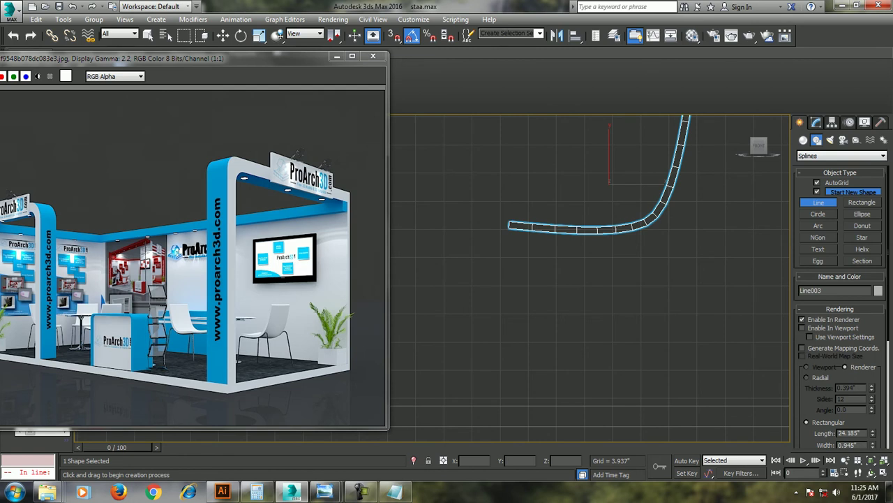
# - Trace Line004 from the seat's front end down to the floor, under the seat, and down the back
pyautogui.moveTo(607, 232); pyautogui.dragTo(608, 208, button='middle')
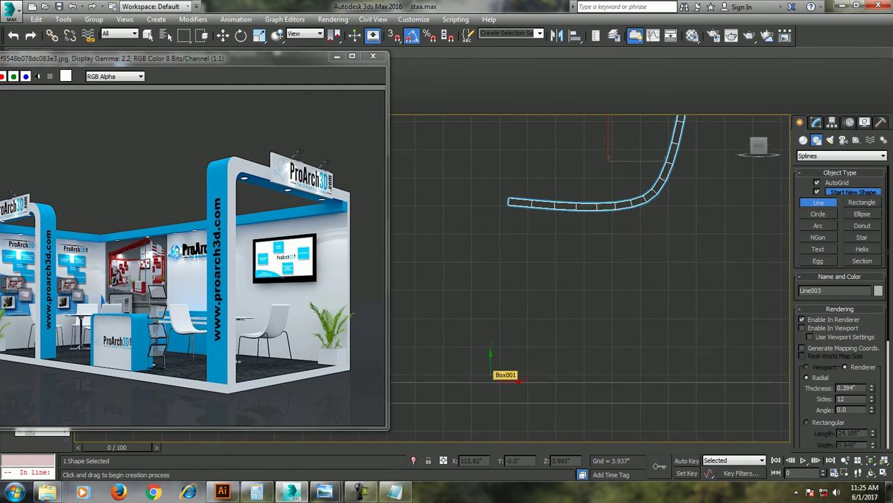
pyautogui.click(507, 207)
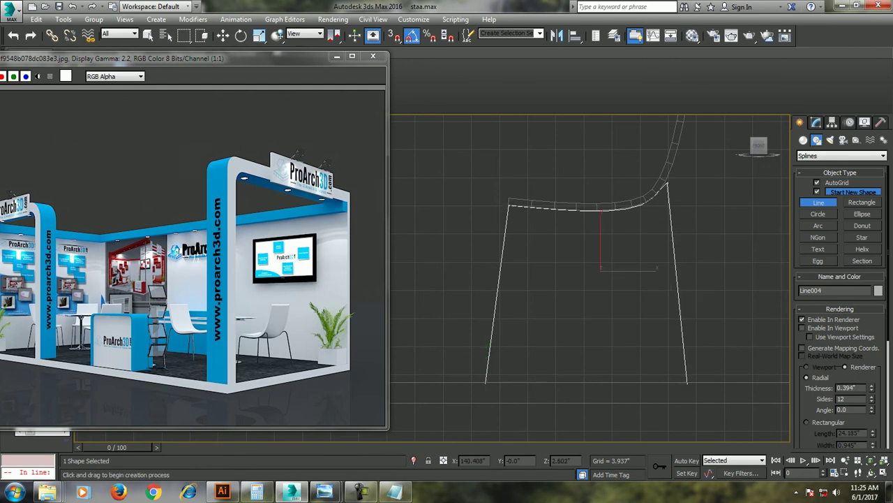
pyautogui.click(687, 384)
pyautogui.rightClick(686, 383)
pyautogui.hotkey('alt', 'w')
pyautogui.hotkey('alt', 'w')
pyautogui.press('w')
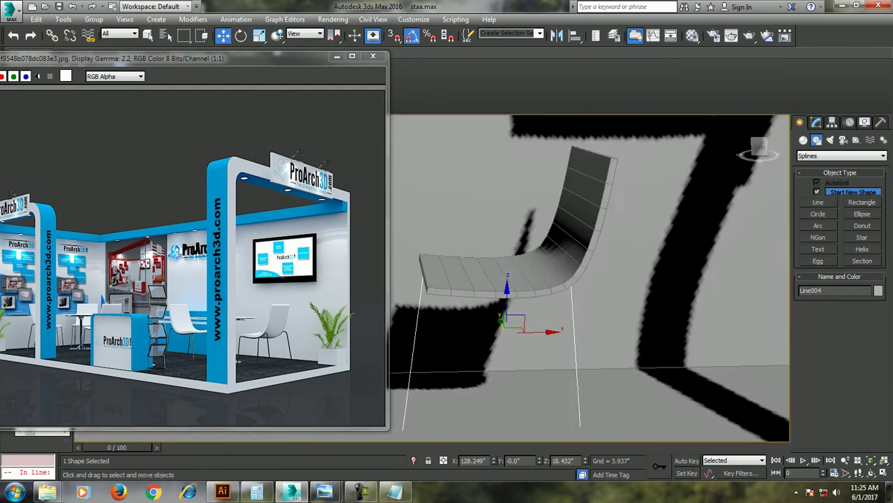
pyautogui.hotkey('alt', 'w')
pyautogui.hotkey('alt', 'w')
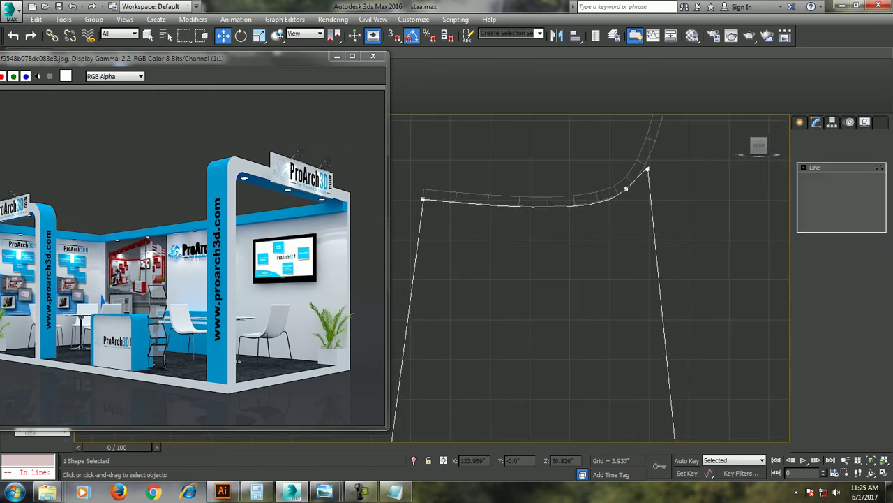
# - Set the leg frame's upper back corner vertex to Smooth and nudge it slightly right
pyautogui.click(626, 189)
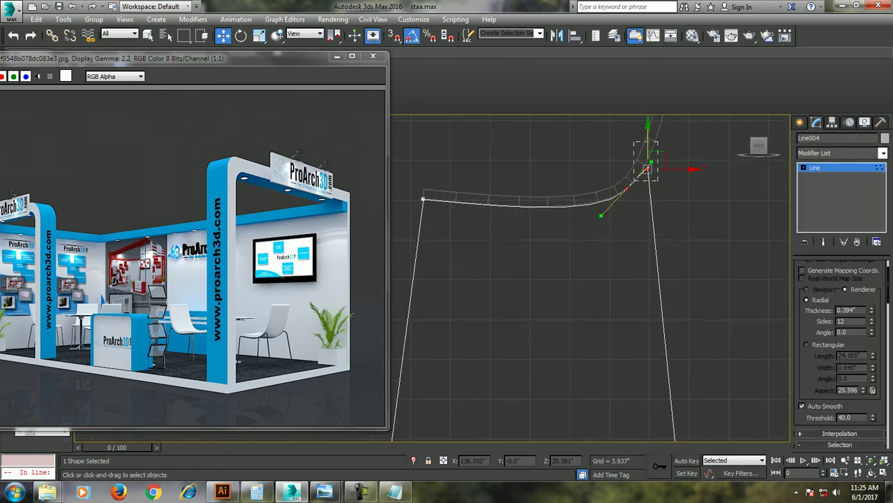
pyautogui.rightClick(644, 170)
pyautogui.click(621, 109)
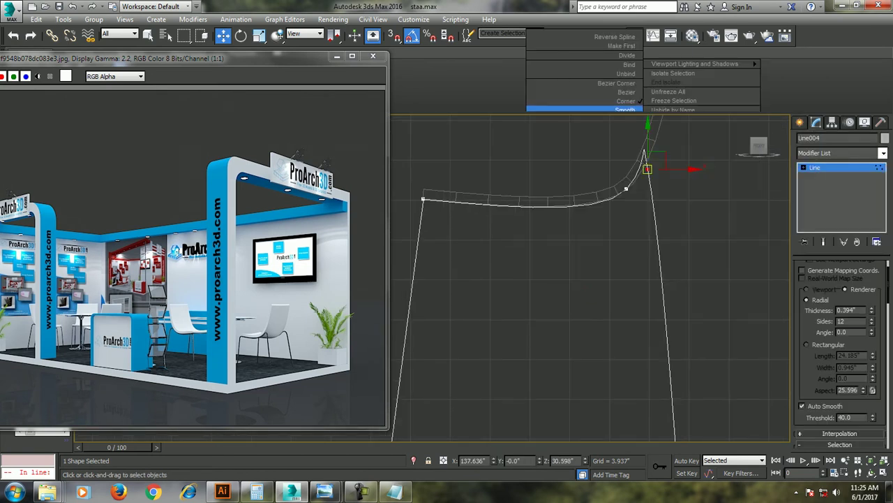
pyautogui.moveTo(647, 199); pyautogui.dragTo(649, 199)
pyautogui.moveTo(656, 199); pyautogui.dragTo(661, 117, button='middle')
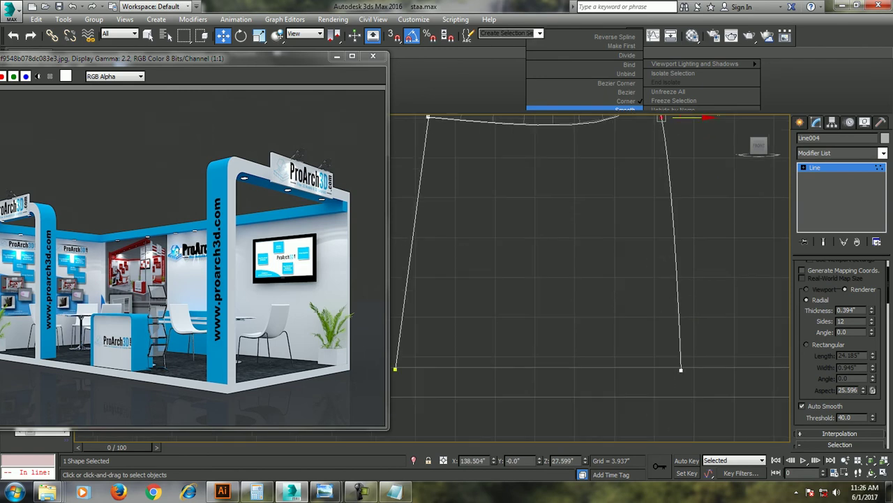
pyautogui.press('super+shift')
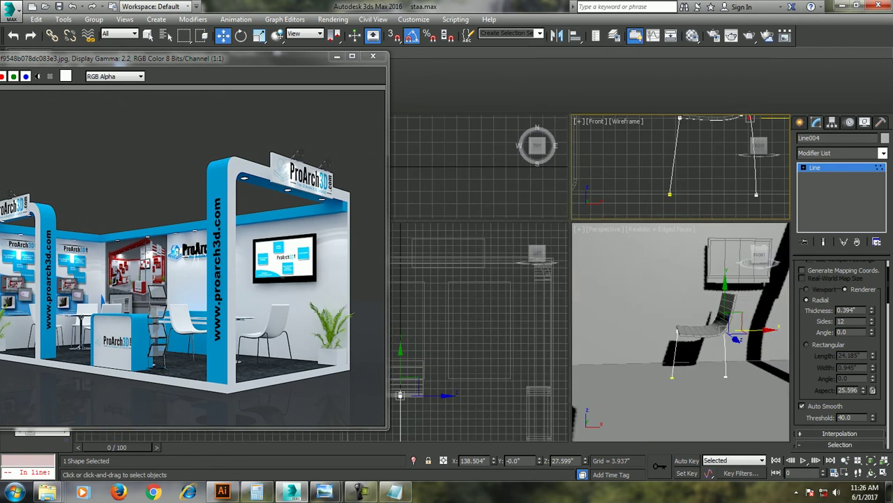
pyautogui.scroll(2, 841, 349)
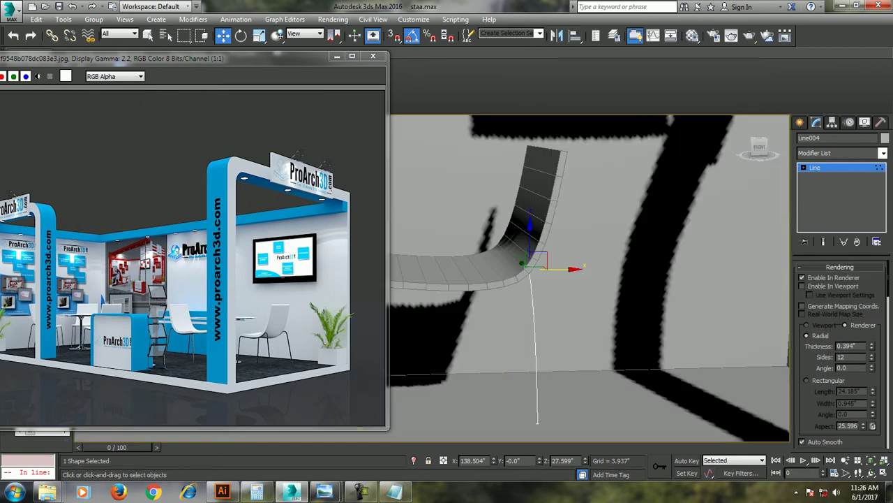
# - Render the leg frame as a 0.531"-thick tube and move it down beneath the seat
pyautogui.click(802, 285)
pyautogui.keyDown('alt'); pyautogui.moveTo(628, 279); pyautogui.dragTo(698, 293, button='middle'); pyautogui.keyUp('alt')
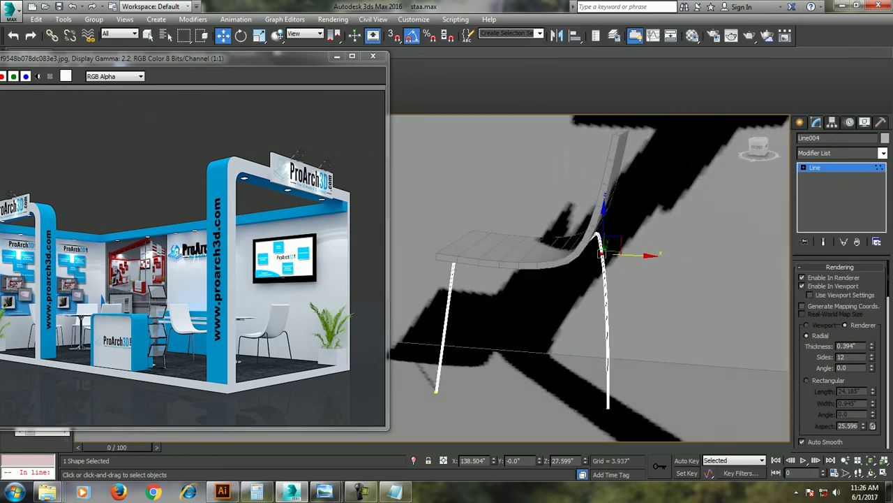
pyautogui.moveTo(872, 346); pyautogui.dragTo(872, 328)
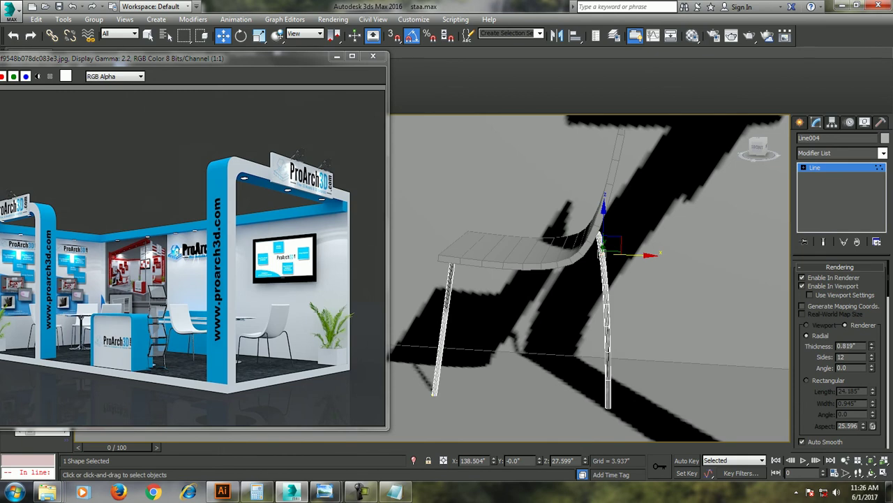
pyautogui.keyDown('alt'); pyautogui.moveTo(593, 279); pyautogui.dragTo(617, 283, button='middle'); pyautogui.keyUp('alt')
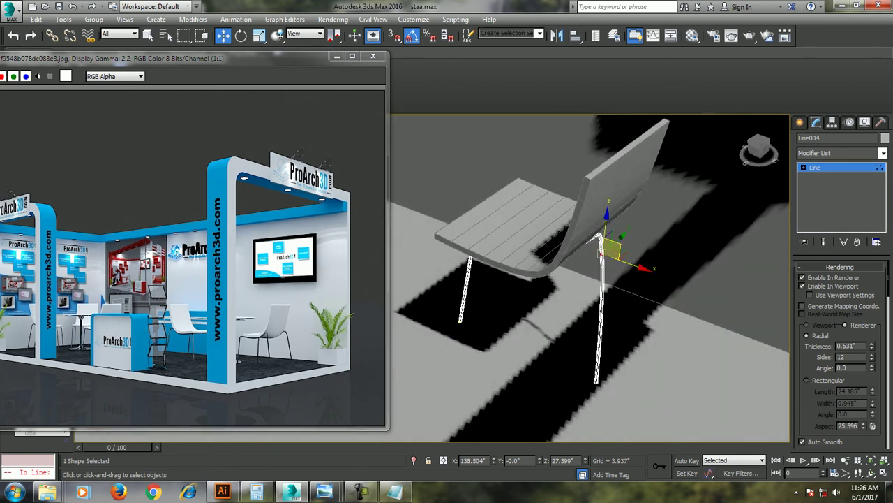
pyautogui.keyDown('alt'); pyautogui.moveTo(613, 245); pyautogui.dragTo(601, 253, button='middle'); pyautogui.keyUp('alt')
pyautogui.hotkey('shift', 'z')
pyautogui.moveTo(600, 254)
pyautogui.mouseDown()
pyautogui.moveTo(541, 281)
pyautogui.moveTo(502, 313)
pyautogui.mouseUp()
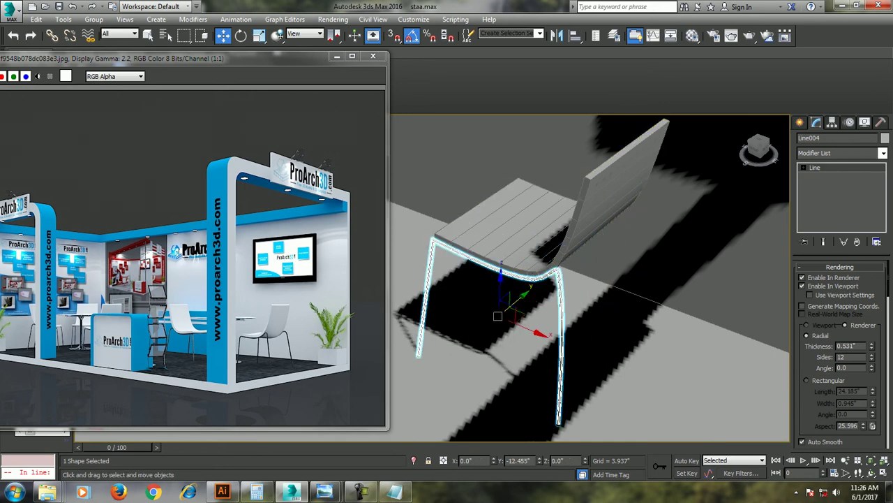
pyautogui.keyDown('alt'); pyautogui.moveTo(502, 314); pyautogui.dragTo(587, 265, button='middle'); pyautogui.keyUp('alt')
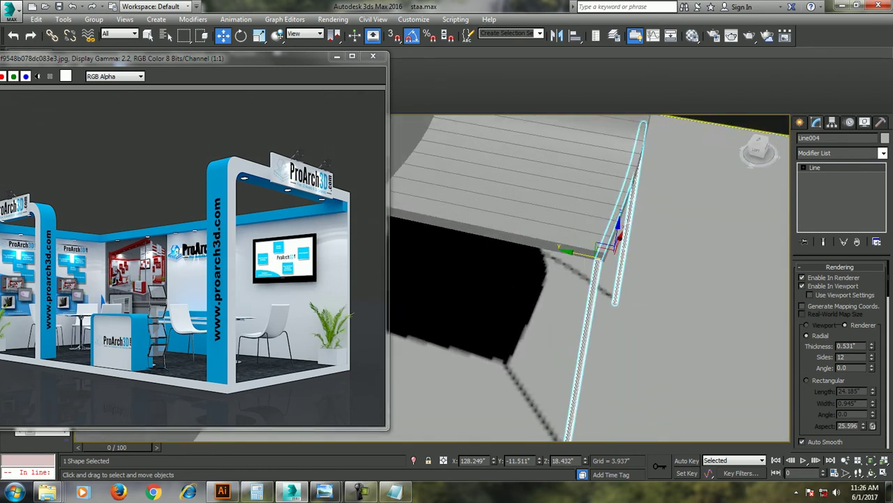
pyautogui.keyDown('alt'); pyautogui.moveTo(586, 265); pyautogui.dragTo(614, 244, button='middle'); pyautogui.keyUp('alt')
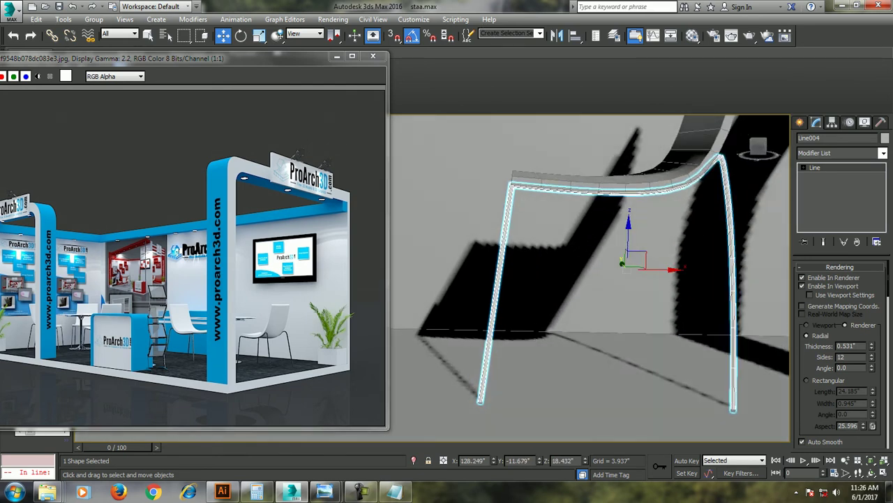
pyautogui.hotkey('alt', 'w')
pyautogui.hotkey('alt', 'w')
# - Exit vertex editing and zoom the perspective view in on the leg frame
pyautogui.hotkey('alt', '2')
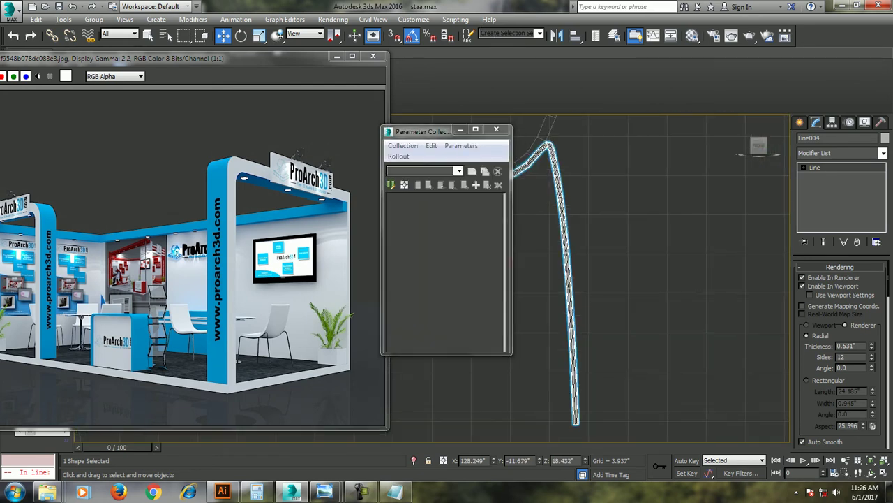
pyautogui.hotkey('alt', '2')
pyautogui.keyDown('alt'); pyautogui.moveTo(590, 279); pyautogui.dragTo(607, 273, button='middle'); pyautogui.keyUp('alt')
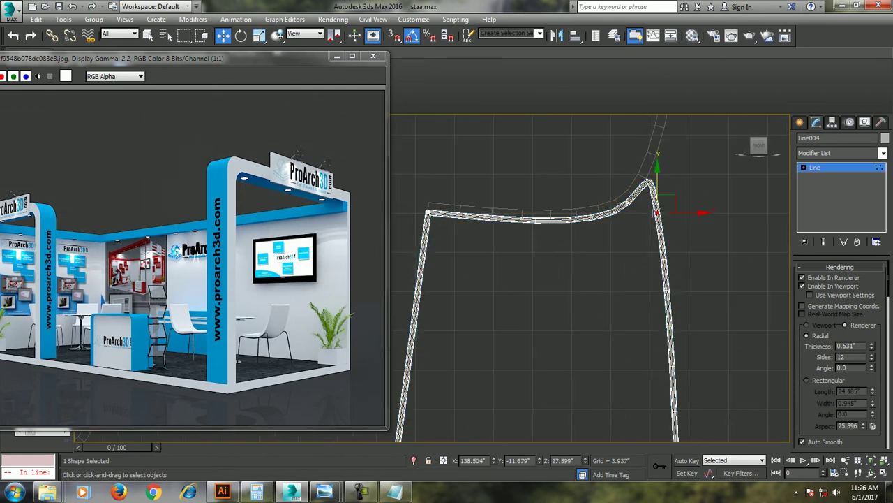
pyautogui.scroll(-3, 841, 349)
pyautogui.scroll(-3, 841, 349)
pyautogui.scroll(-3, 841, 356)
pyautogui.scroll(-3, 841, 356)
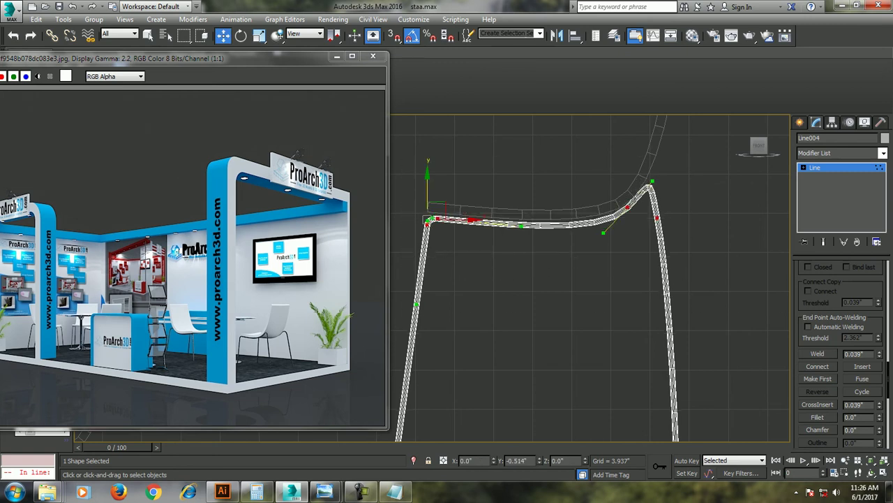
pyautogui.press('1')
pyautogui.hotkey('alt', 'w')
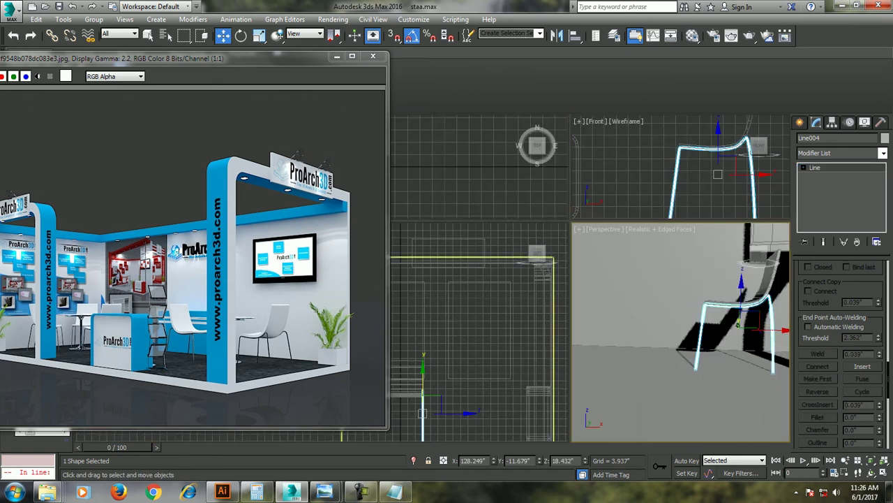
pyautogui.hotkey('alt', 'w')
pyautogui.press('z')
pyautogui.keyDown('alt'); pyautogui.moveTo(590, 279); pyautogui.dragTo(534, 279, button='middle'); pyautogui.keyUp('alt')
# - Shift-drag a copy of the leg frame to the chair's other side as Line005
pyautogui.keyDown('shift'); pyautogui.moveTo(650, 257); pyautogui.dragTo(462, 238); pyautogui.keyUp('shift')
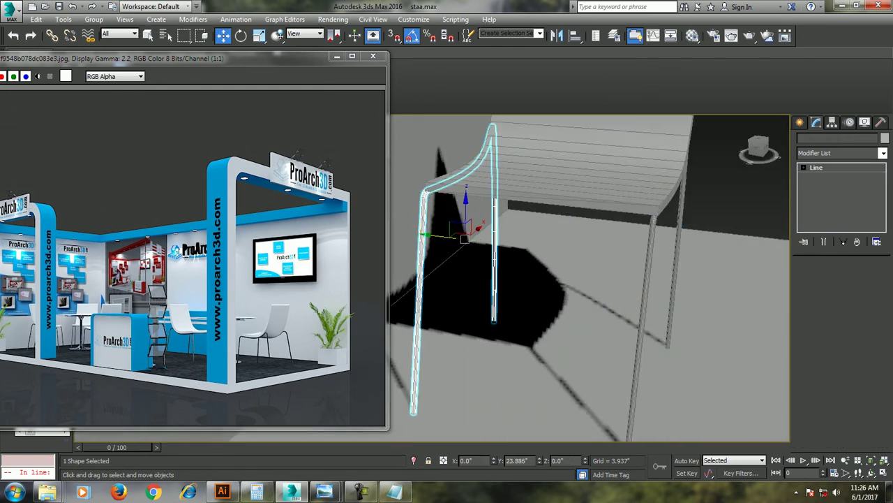
pyautogui.press('Return')
pyautogui.moveTo(531, 280)
pyautogui.keyDown('alt'); pyautogui.mouseDown(button='middle')
pyautogui.moveTo(489, 279)
pyautogui.moveTo(502, 251)
pyautogui.mouseUp(button='middle'); pyautogui.keyUp('alt')
pyautogui.scroll(-3, 537, 230)
pyautogui.keyDown('alt'); pyautogui.moveTo(531, 279); pyautogui.dragTo(509, 230, button='middle'); pyautogui.keyUp('alt')
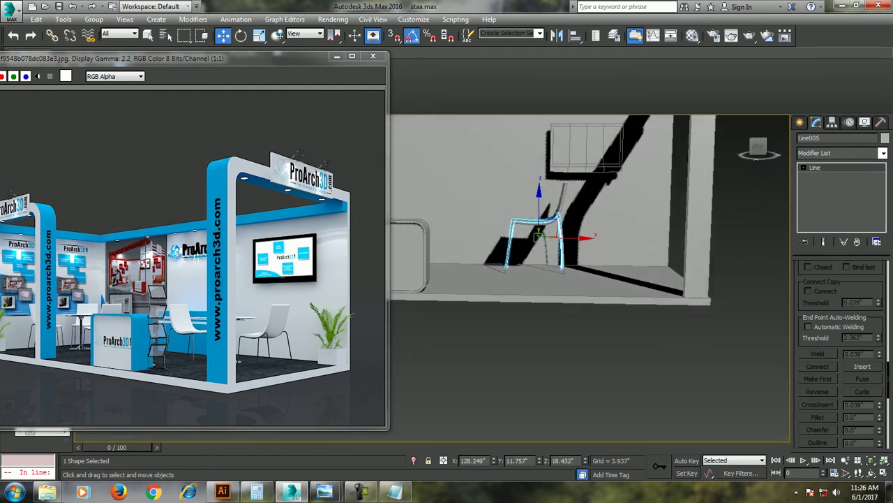
# - Deselect all, view the chair from above, and select the seat band
pyautogui.hotkey('ctrl', 'd')
pyautogui.keyDown('alt'); pyautogui.moveTo(586, 279); pyautogui.dragTo(544, 251, button='middle'); pyautogui.keyUp('alt')
pyautogui.scroll(3, 589, 279)
pyautogui.scroll(2, 589, 279)
pyautogui.keyDown('alt'); pyautogui.moveTo(586, 279); pyautogui.dragTo(531, 244, button='middle'); pyautogui.keyUp('alt')
pyautogui.scroll(-2, 572, 300)
pyautogui.click(600, 293)
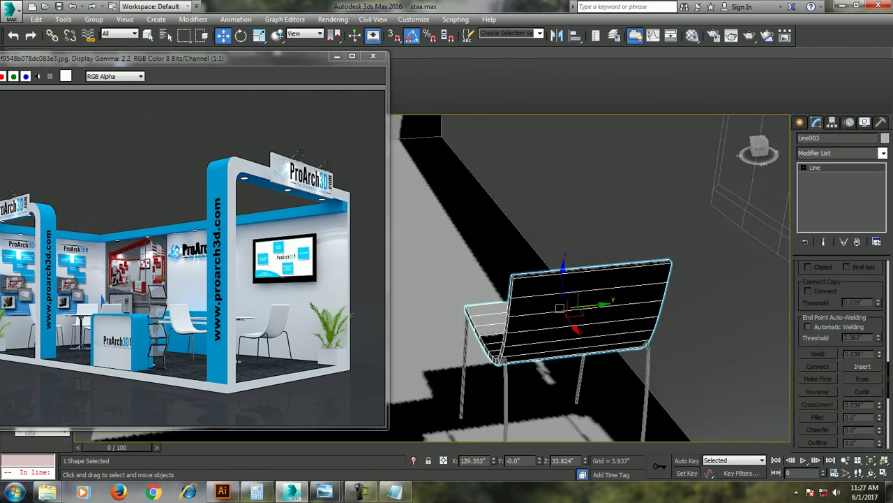
# - Convert the seat band Line003 to Editable Poly and select all its edges at Edge level
pyautogui.keyDown('alt'); pyautogui.moveTo(586, 279); pyautogui.dragTo(558, 265, button='middle'); pyautogui.keyUp('alt')
pyautogui.hotkey('alt', 'w')
pyautogui.hotkey('alt', 'w')
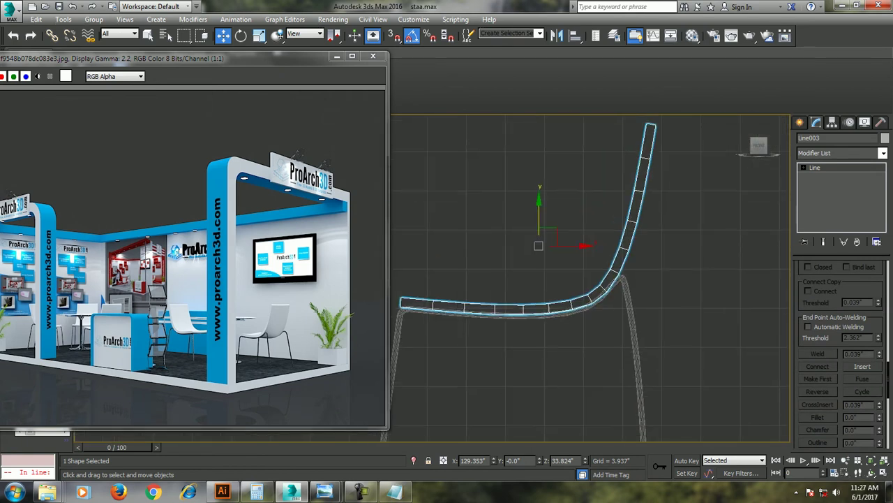
pyautogui.click(815, 167)
pyautogui.scroll(-2, 587, 293)
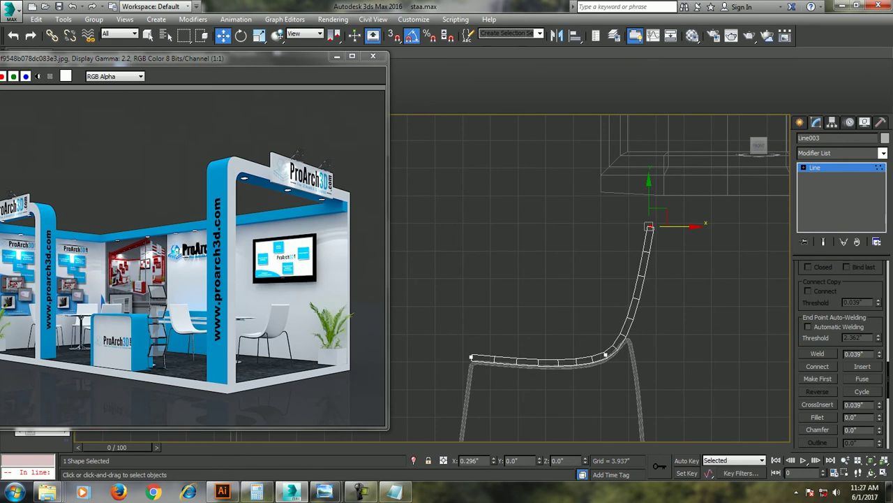
pyautogui.keyDown('alt'); pyautogui.moveTo(586, 279); pyautogui.dragTo(565, 269, button='middle'); pyautogui.keyUp('alt')
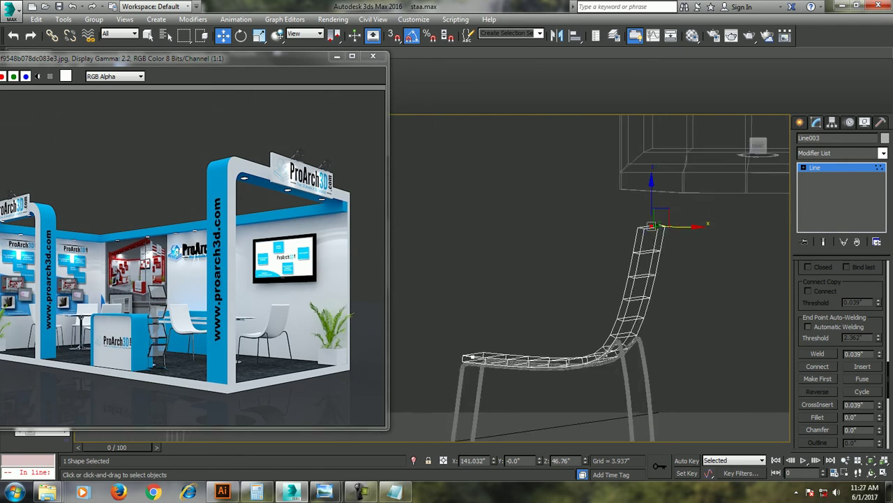
pyautogui.hotkey('alt', 'w')
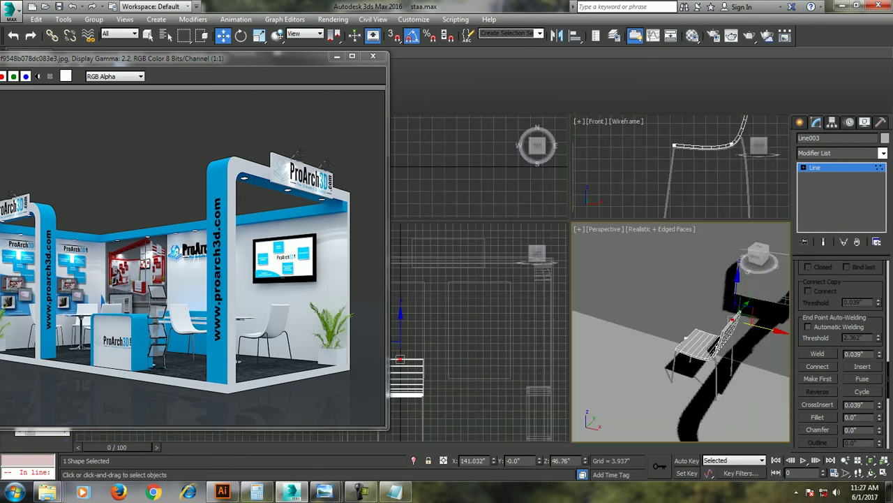
pyautogui.hotkey('alt', 'w')
pyautogui.keyDown('alt'); pyautogui.moveTo(586, 280); pyautogui.dragTo(549, 278, button='middle'); pyautogui.keyUp('alt')
pyautogui.rightClick(549, 277)
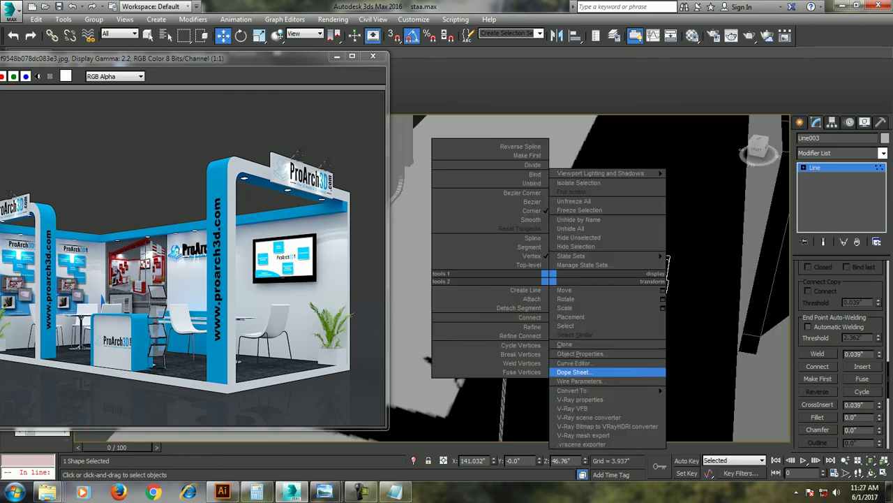
pyautogui.moveTo(579, 390)
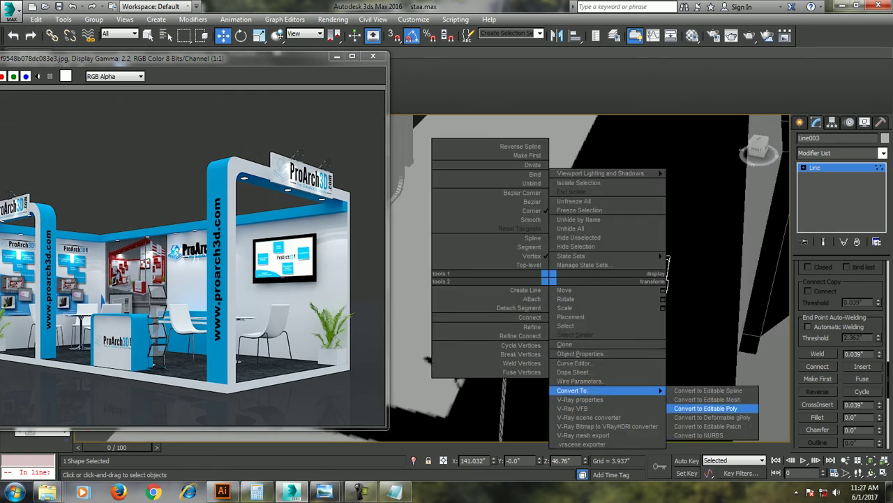
pyautogui.click(706, 408)
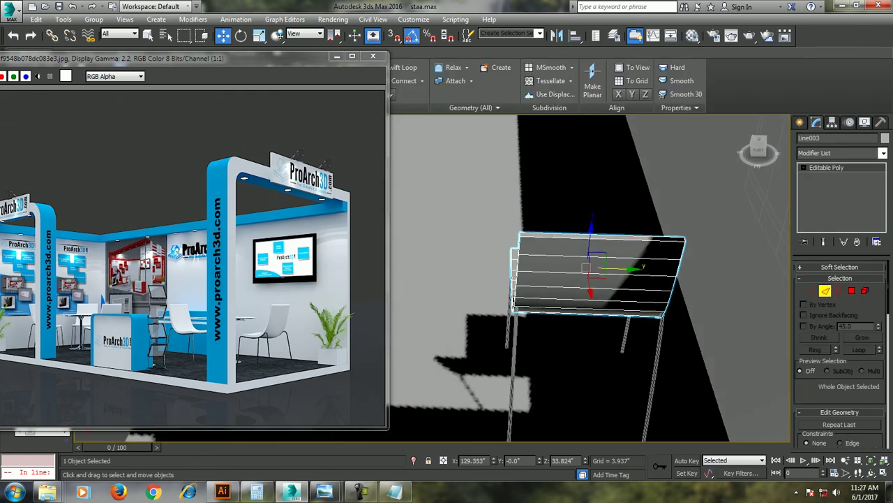
pyautogui.press('2')
pyautogui.hotkey('ctrl', 'a')
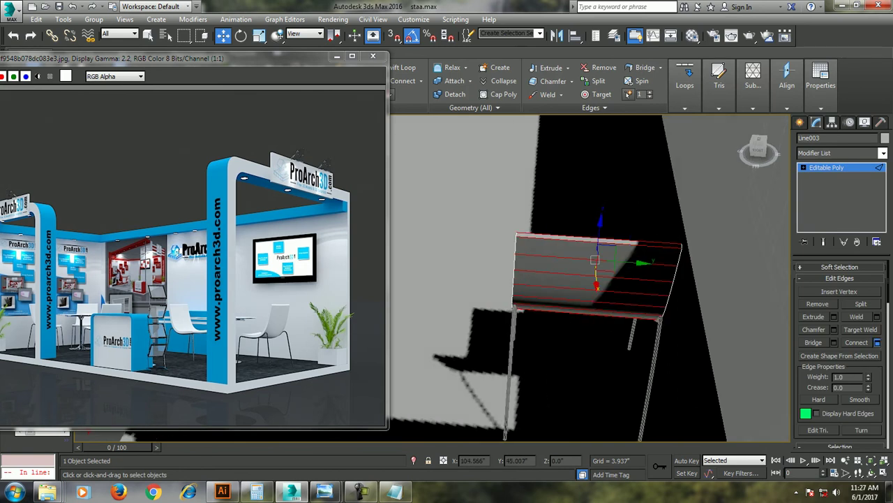
# - Connect the selected seat edges with 3 crosswise segments to form a grid
pyautogui.click(877, 342)
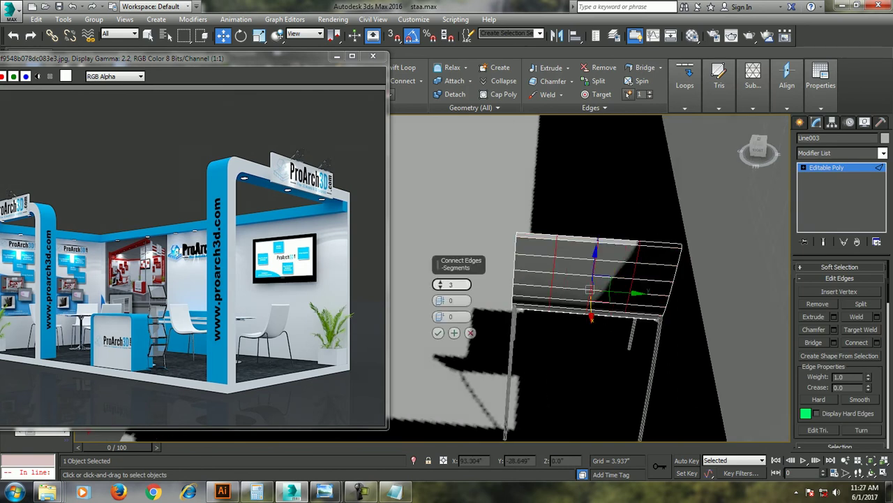
pyautogui.click(438, 332)
pyautogui.moveTo(594, 280)
pyautogui.keyDown('alt'); pyautogui.mouseDown(button='middle')
pyautogui.moveTo(629, 294)
pyautogui.moveTo(615, 328)
pyautogui.moveTo(601, 251)
pyautogui.mouseUp(button='middle'); pyautogui.keyUp('alt')
# - At Vertex level, box-select a band of seat vertices
pyautogui.press('1')
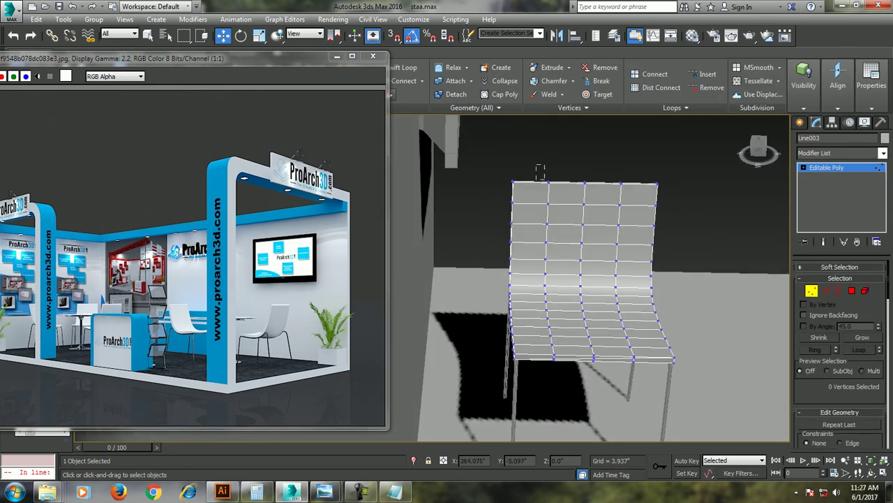
pyautogui.moveTo(536, 165); pyautogui.dragTo(628, 292)
pyautogui.keyDown('alt'); pyautogui.moveTo(628, 292); pyautogui.dragTo(670, 259, button='middle'); pyautogui.keyUp('alt')
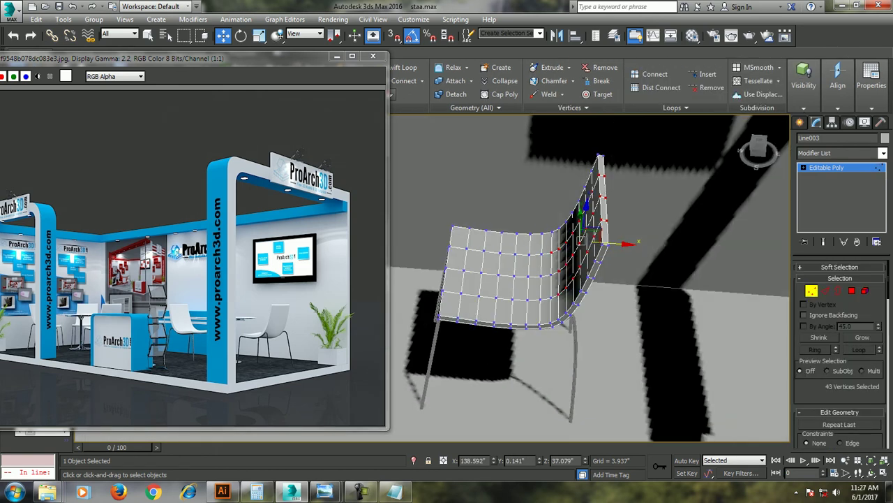
pyautogui.keyDown('alt'); pyautogui.moveTo(590, 280); pyautogui.dragTo(656, 245, button='middle'); pyautogui.keyUp('alt')
pyautogui.moveTo(593, 237)
pyautogui.keyDown('alt'); pyautogui.mouseDown(button='middle')
pyautogui.moveTo(569, 241)
pyautogui.moveTo(600, 233)
pyautogui.moveTo(600, 251)
pyautogui.moveTo(611, 255)
pyautogui.moveTo(600, 262)
pyautogui.mouseUp(button='middle'); pyautogui.keyUp('alt')
# - Move the selected band of seat vertices slightly downward
pyautogui.hotkey('alt', 'w')
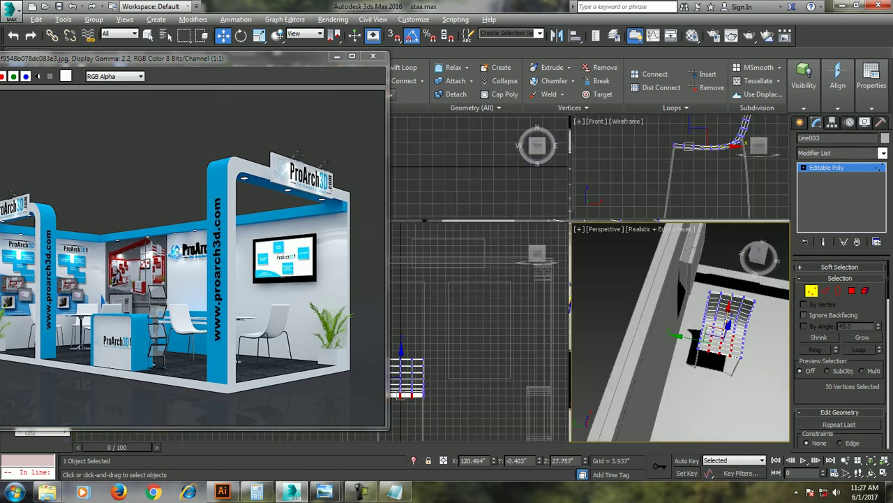
pyautogui.hotkey('alt', 'w')
pyautogui.hotkey('alt', 'w')
pyautogui.hotkey('alt', 'w')
pyautogui.hotkey('alt', 'w')
pyautogui.hotkey('alt', 'w')
pyautogui.scroll(-3, 544, 248)
pyautogui.scroll(-2, 544, 248)
pyautogui.scroll(5, 545, 247)
pyautogui.moveTo(544, 248); pyautogui.dragTo(549, 259, button='middle')
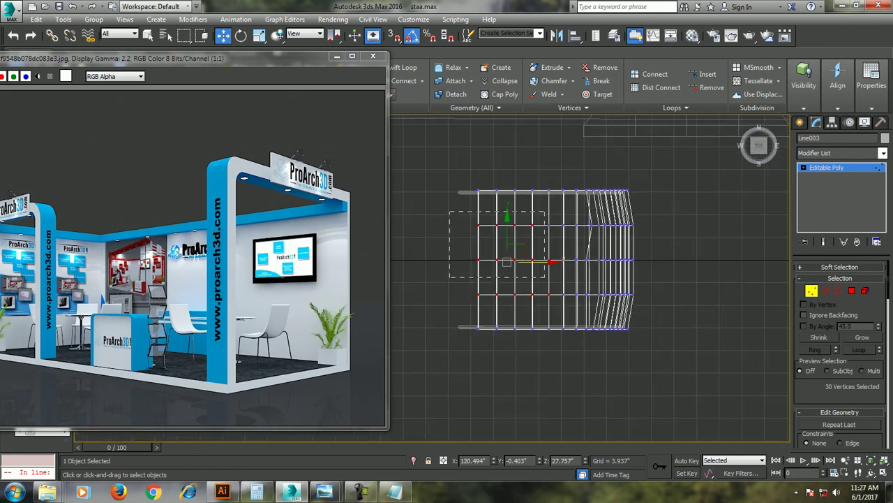
pyautogui.hotkey('alt', 'w')
pyautogui.hotkey('alt', 'w')
pyautogui.keyDown('alt'); pyautogui.moveTo(590, 279); pyautogui.dragTo(531, 266, button='middle'); pyautogui.keyUp('alt')
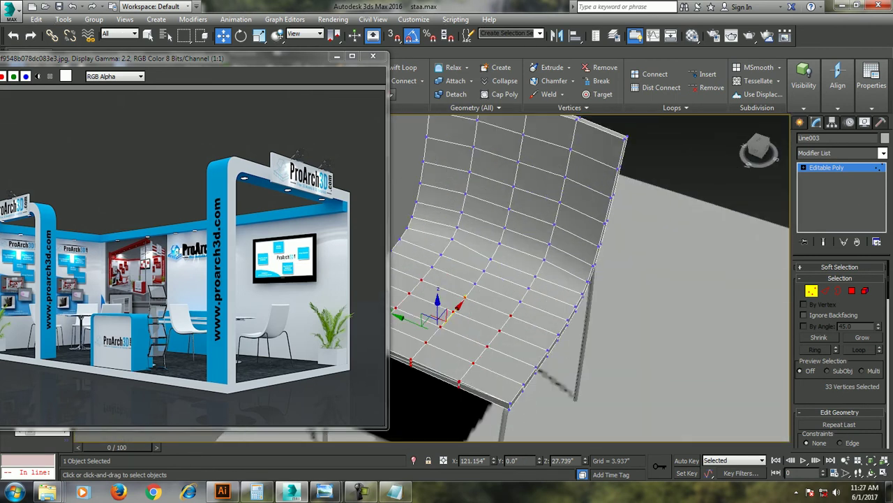
pyautogui.moveTo(437, 301); pyautogui.dragTo(437, 305)
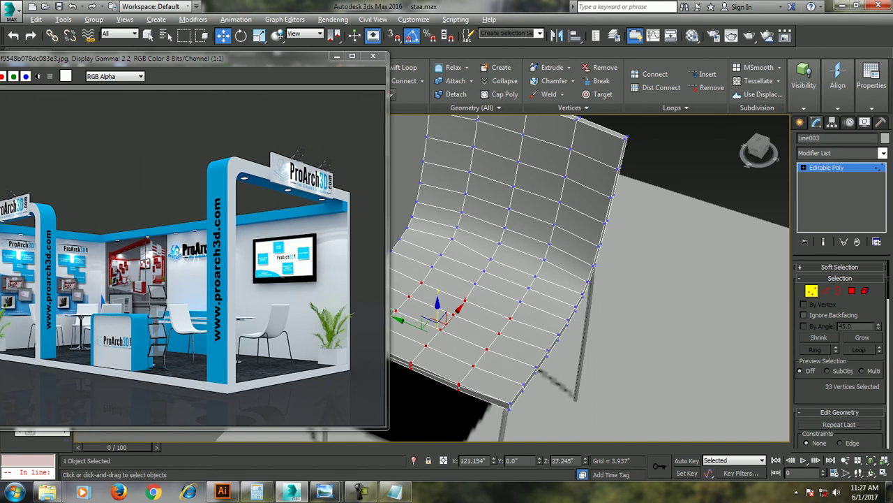
pyautogui.keyDown('alt'); pyautogui.moveTo(547, 279); pyautogui.dragTo(517, 280, button='middle'); pyautogui.keyUp('alt')
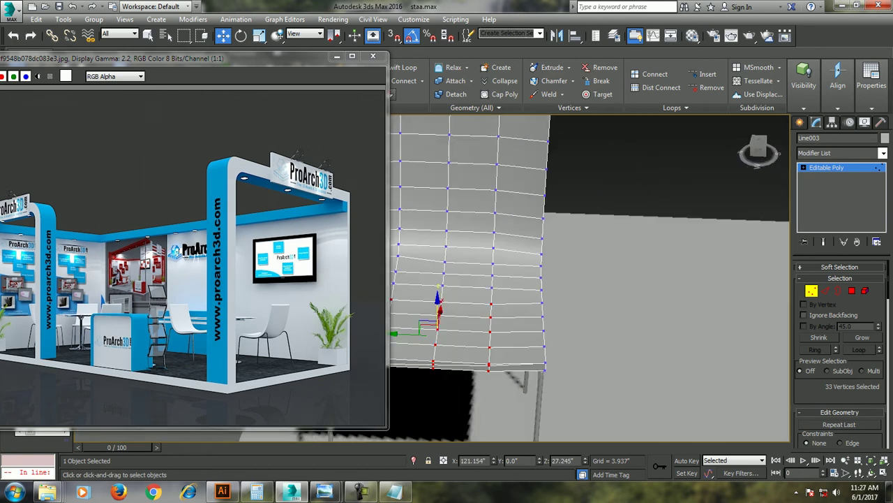
pyautogui.scroll(-10, 401, 230)
pyautogui.moveTo(547, 279)
pyautogui.keyDown('alt'); pyautogui.mouseDown(button='middle')
pyautogui.moveTo(570, 256)
pyautogui.moveTo(547, 280)
pyautogui.moveTo(593, 258)
pyautogui.moveTo(607, 272)
pyautogui.moveTo(628, 265)
pyautogui.mouseUp(button='middle'); pyautogui.keyUp('alt')
# - Exit vertex editing and select the chair legs, seat and rear leg together
pyautogui.scroll(3, 547, 257)
pyautogui.press('1')
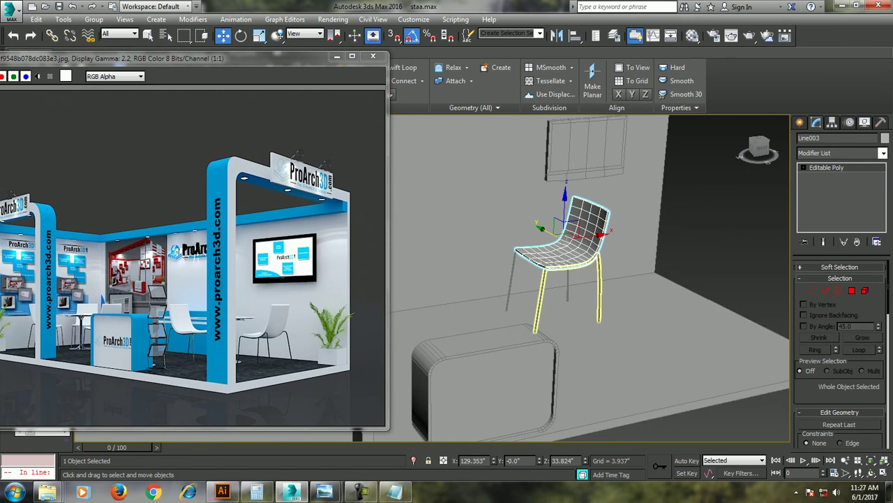
pyautogui.click(539, 300)
pyautogui.scroll(-5, 842, 349)
pyautogui.scroll(-3, 841, 349)
pyautogui.keyDown('alt'); pyautogui.moveTo(593, 279); pyautogui.dragTo(628, 258, button='middle'); pyautogui.keyUp('alt')
pyautogui.keyDown('ctrl'); pyautogui.click(580, 257); pyautogui.keyUp('ctrl')
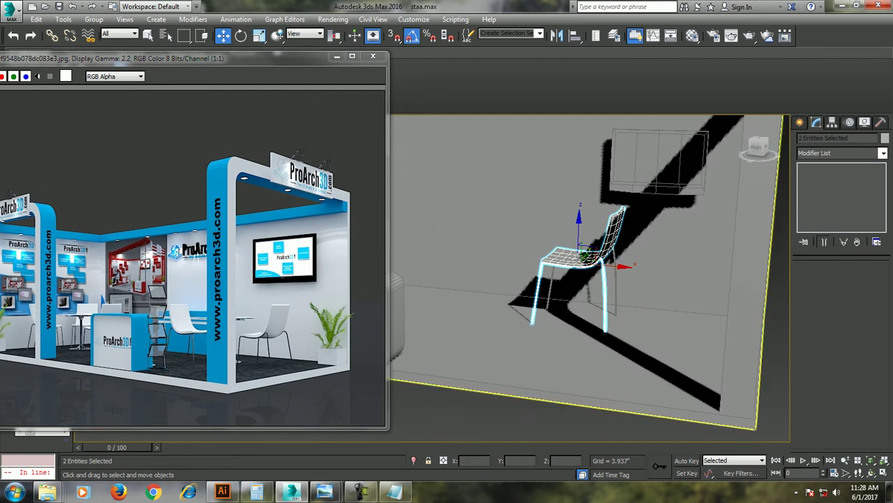
pyautogui.keyDown('ctrl'); pyautogui.click(578, 268); pyautogui.keyUp('ctrl')
# - Group the selected chair parts as Group001
pyautogui.click(94, 19)
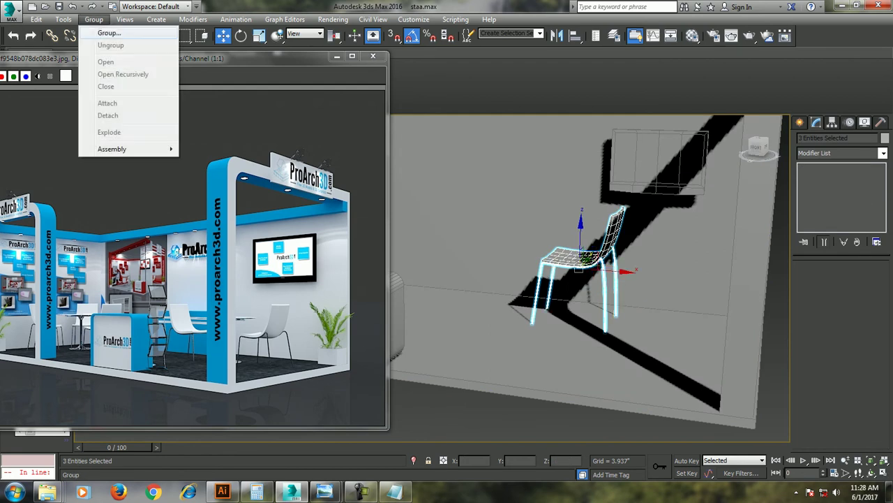
pyautogui.click(105, 31)
pyautogui.press('Return')
pyautogui.press('r')
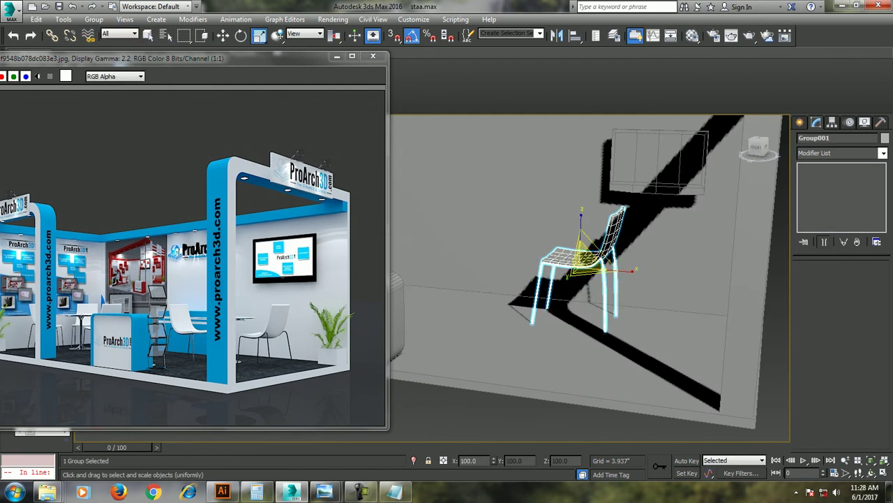
pyautogui.keyDown('alt'); pyautogui.moveTo(583, 255); pyautogui.dragTo(583, 262, button='middle'); pyautogui.keyUp('alt')
pyautogui.press('w')
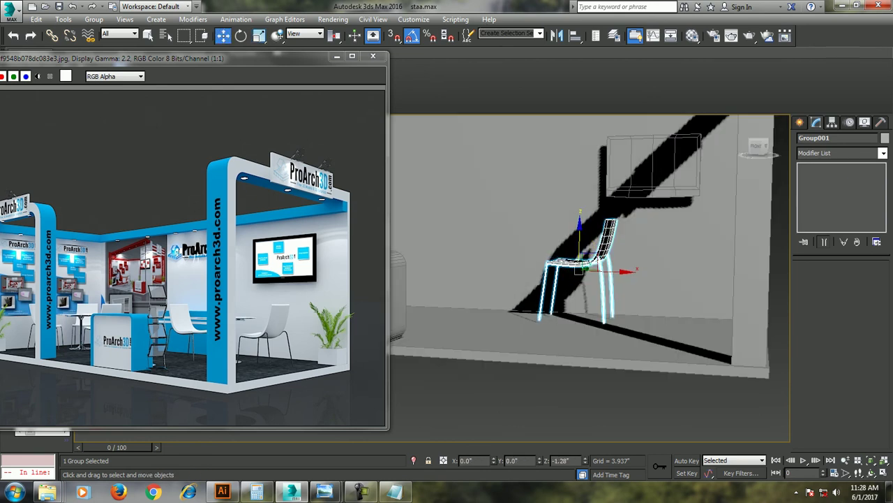
# - Raise Box003 on the back wall slightly along Z
pyautogui.scroll(-5, 586, 265)
pyautogui.keyDown('alt'); pyautogui.moveTo(586, 265); pyautogui.dragTo(601, 271, button='middle'); pyautogui.keyUp('alt')
pyautogui.click(632, 222)
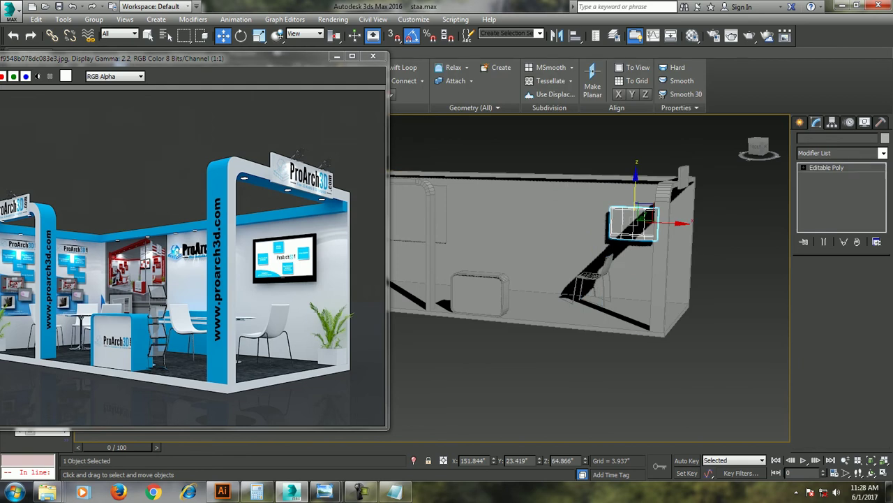
pyautogui.moveTo(636, 222); pyautogui.dragTo(636, 211)
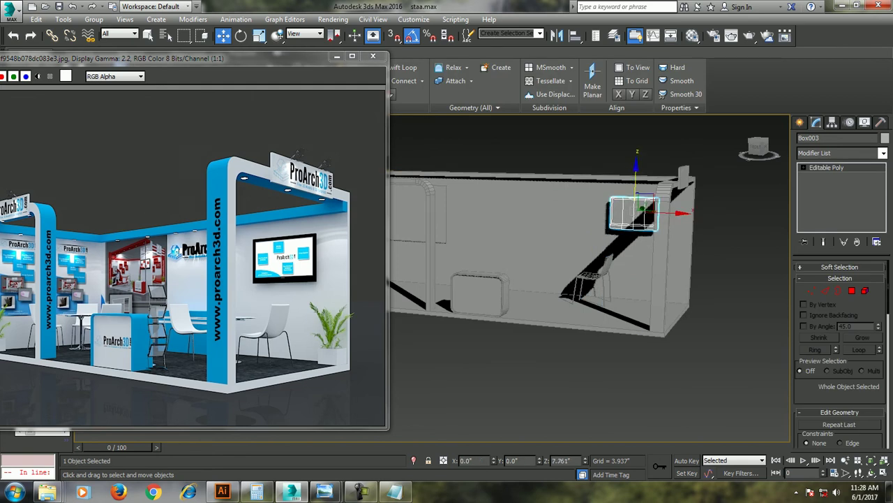
pyautogui.keyDown('alt'); pyautogui.moveTo(586, 265); pyautogui.dragTo(600, 269, button='middle'); pyautogui.keyUp('alt')
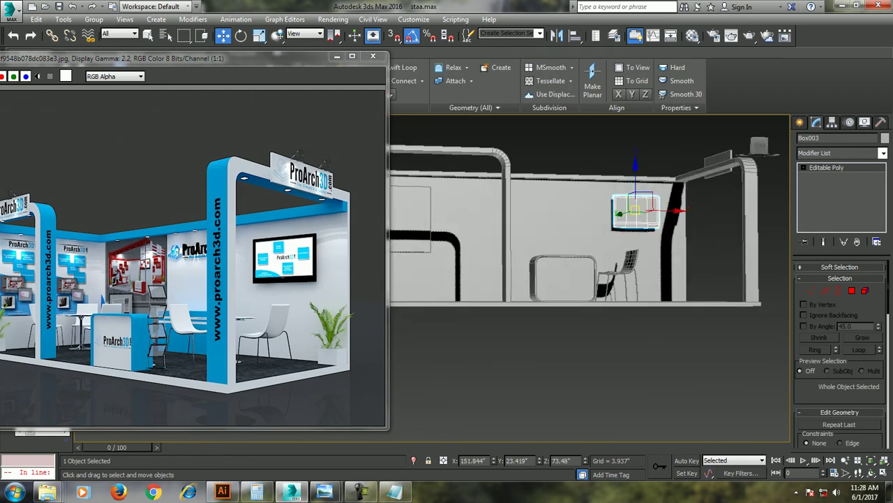
pyautogui.scroll(2, 663, 210)
pyautogui.scroll(2, 663, 210)
pyautogui.press('r')
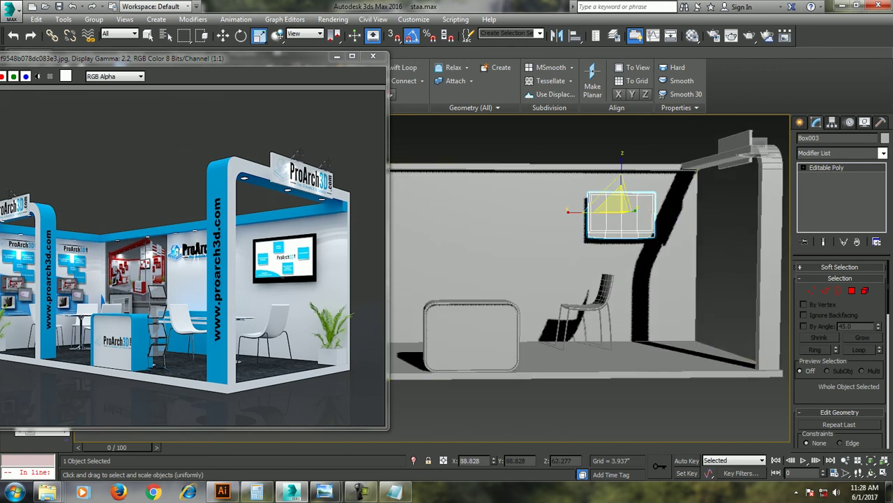
pyautogui.press('w')
# - Bring up the Create panel's geometry options
pyautogui.moveTo(586, 265)
pyautogui.keyDown('alt'); pyautogui.mouseDown(button='middle')
pyautogui.moveTo(628, 269)
pyautogui.moveTo(618, 307)
pyautogui.moveTo(632, 294)
pyautogui.mouseUp(button='middle'); pyautogui.keyUp('alt')
pyautogui.scroll(2, 618, 307)
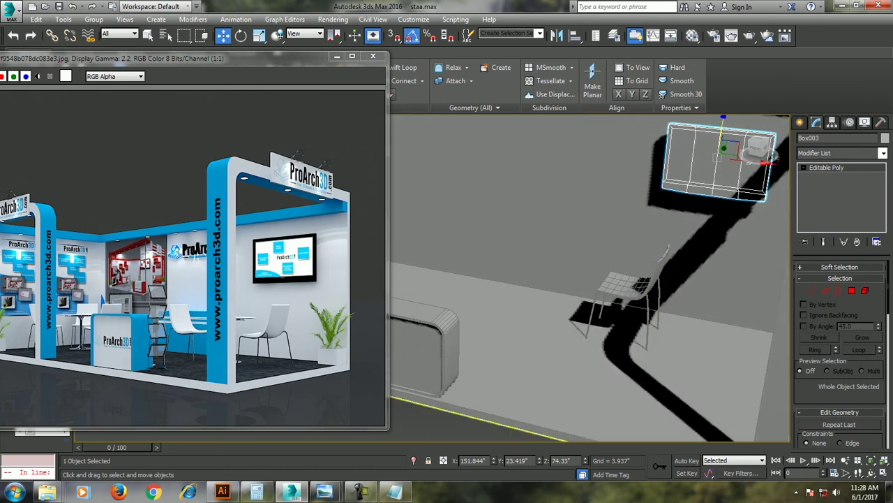
pyautogui.click(800, 122)
# - Draw a thin cylinder beside the chair and raise it to table height
pyautogui.click(803, 140)
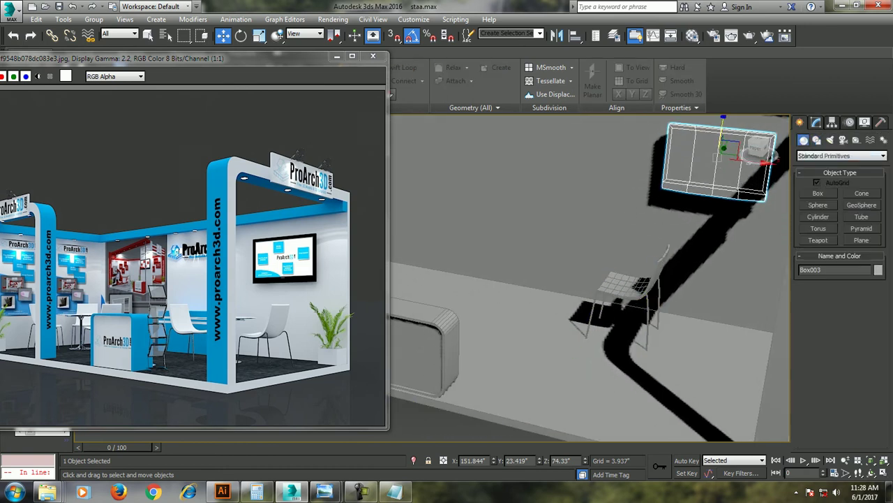
pyautogui.click(818, 217)
pyautogui.keyDown('alt'); pyautogui.moveTo(614, 279); pyautogui.dragTo(573, 279, button='middle'); pyautogui.keyUp('alt')
pyautogui.moveTo(557, 301); pyautogui.dragTo(600, 305)
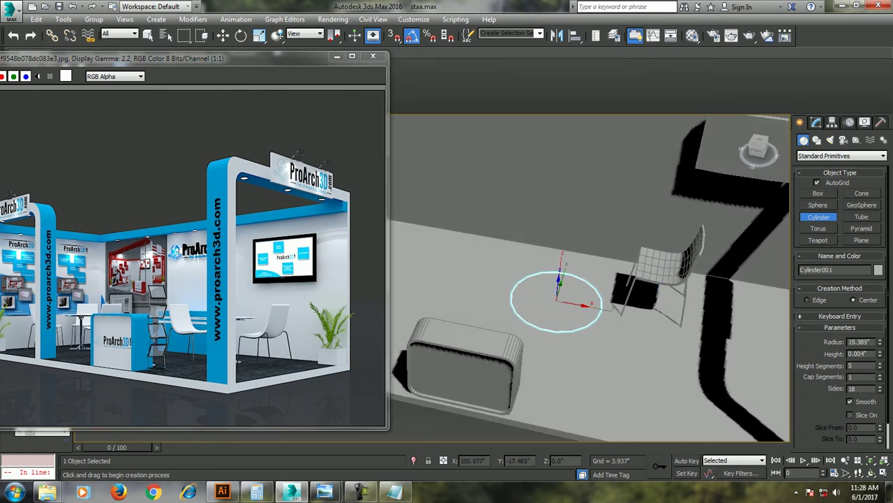
pyautogui.press('w')
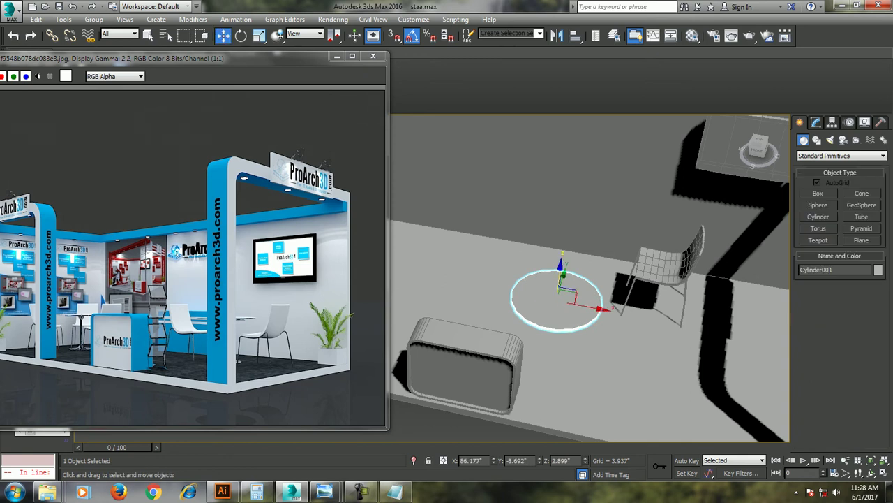
pyautogui.moveTo(560, 265); pyautogui.dragTo(560, 209)
pyautogui.keyDown('alt'); pyautogui.moveTo(593, 279); pyautogui.dragTo(593, 231, button='middle'); pyautogui.keyUp('alt')
pyautogui.keyDown('alt'); pyautogui.moveTo(590, 279); pyautogui.dragTo(590, 209, button='middle'); pyautogui.keyUp('alt')
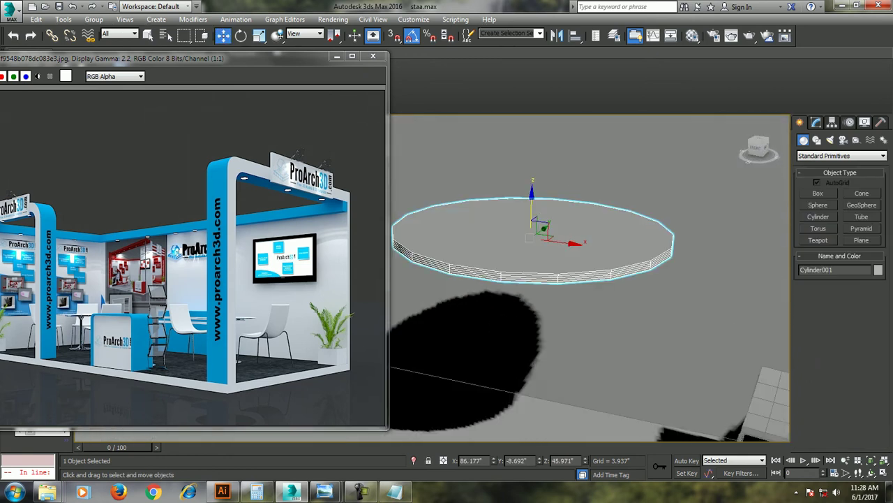
# - Set the cylinder to 1 height segment and 24 sides
pyautogui.click(816, 123)
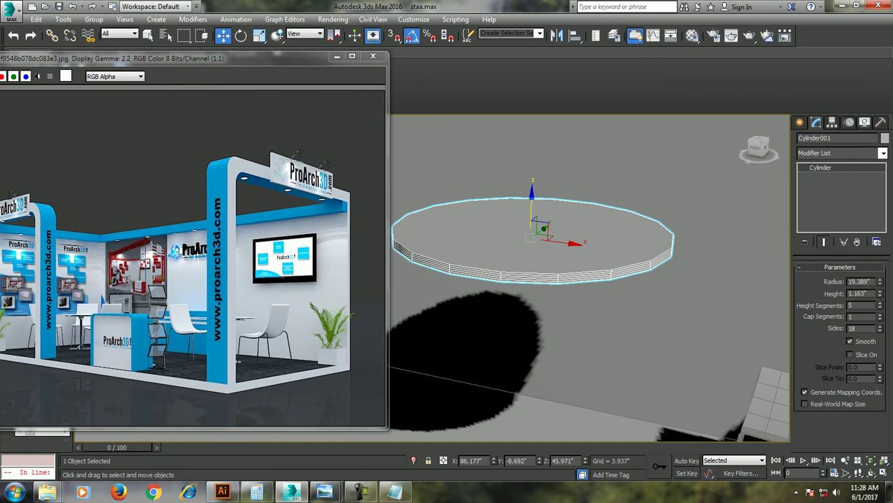
pyautogui.rightClick(880, 305)
pyautogui.moveTo(880, 328); pyautogui.dragTo(880, 315)
pyautogui.moveTo(594, 314)
pyautogui.keyDown('alt'); pyautogui.mouseDown(button='middle')
pyautogui.moveTo(593, 279)
pyautogui.moveTo(626, 246)
pyautogui.mouseUp(button='middle'); pyautogui.keyUp('alt')
# - Convert Cylinder001 to an Editable Poly and switch to Polygon level
pyautogui.rightClick(626, 246)
pyautogui.moveTo(649, 359)
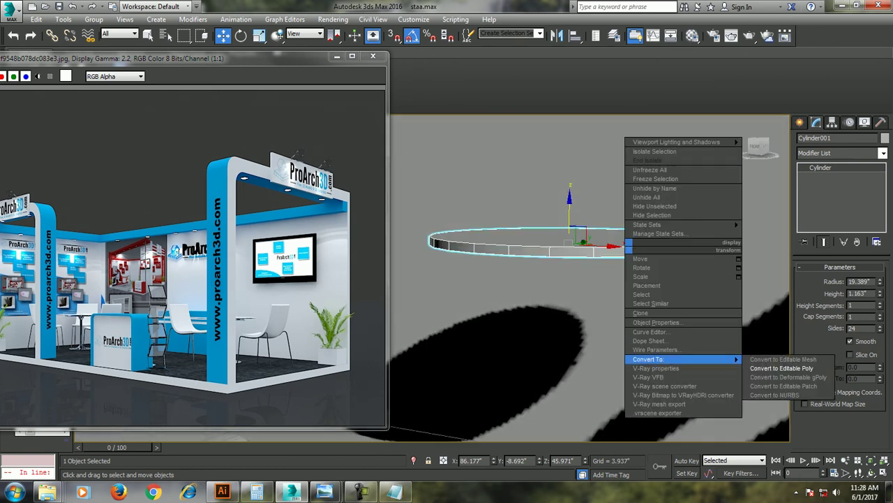
pyautogui.click(781, 368)
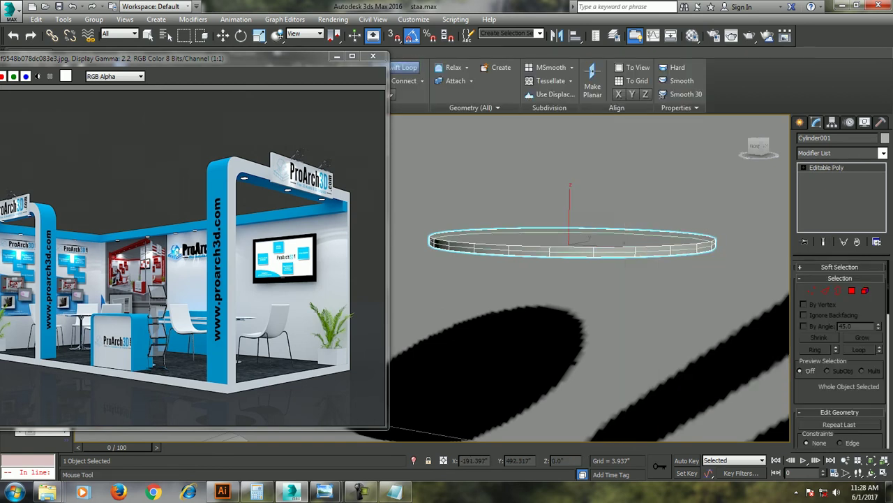
pyautogui.press('2')
pyautogui.press('r')
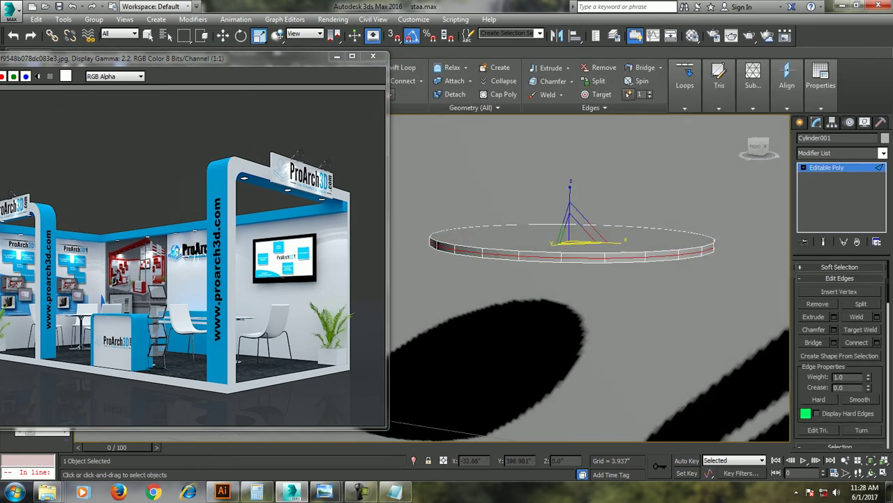
pyautogui.press('w')
pyautogui.keyDown('alt'); pyautogui.moveTo(590, 279); pyautogui.dragTo(589, 307, button='middle'); pyautogui.keyUp('alt')
pyautogui.press('4')
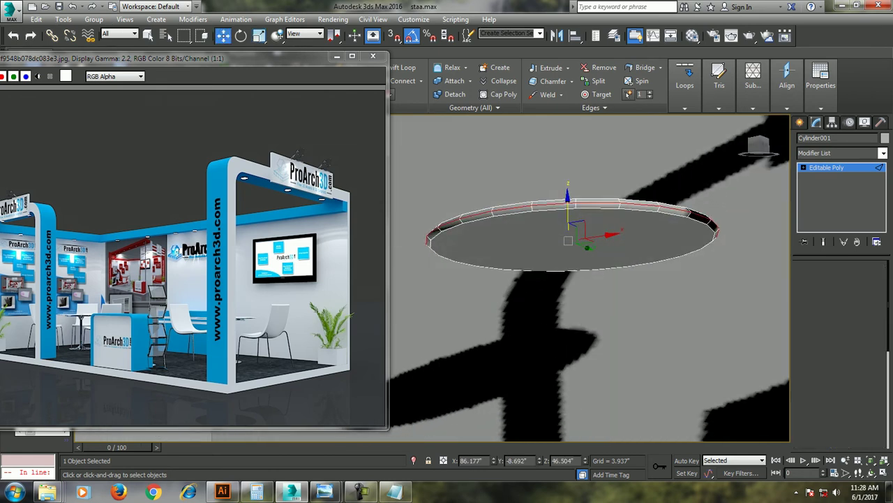
# - Inset the disc's round face by 14.612" and bevel the centre face 2.408"
pyautogui.click(572, 255)
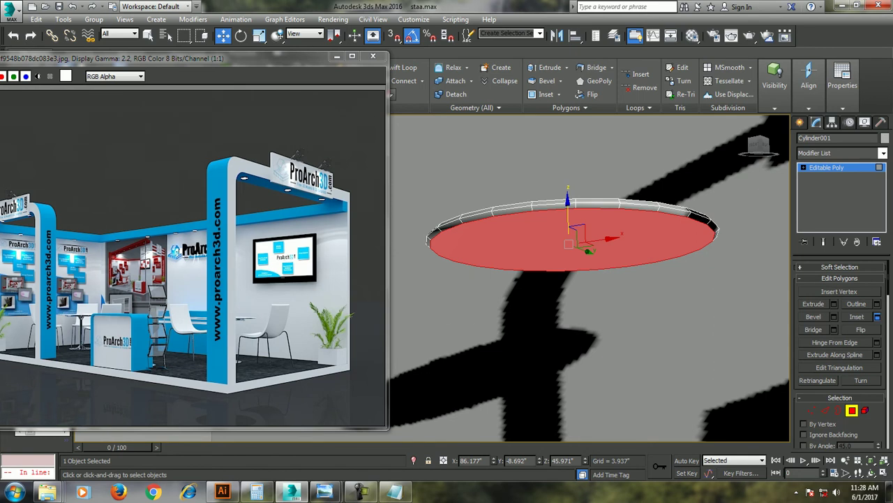
pyautogui.click(877, 316)
pyautogui.moveTo(439, 301)
pyautogui.mouseDown()
pyautogui.moveTo(439, 279)
pyautogui.moveTo(439, 301)
pyautogui.mouseUp()
pyautogui.click(438, 316)
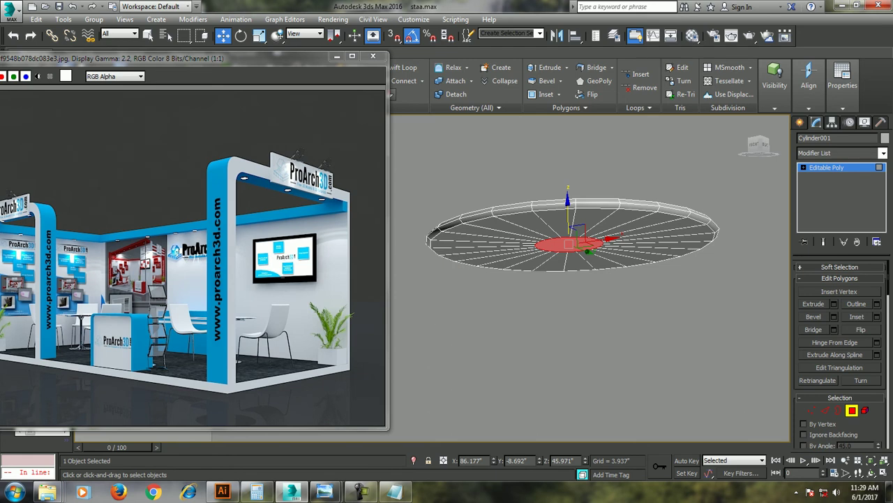
pyautogui.click(834, 316)
pyautogui.moveTo(439, 301); pyautogui.dragTo(440, 314)
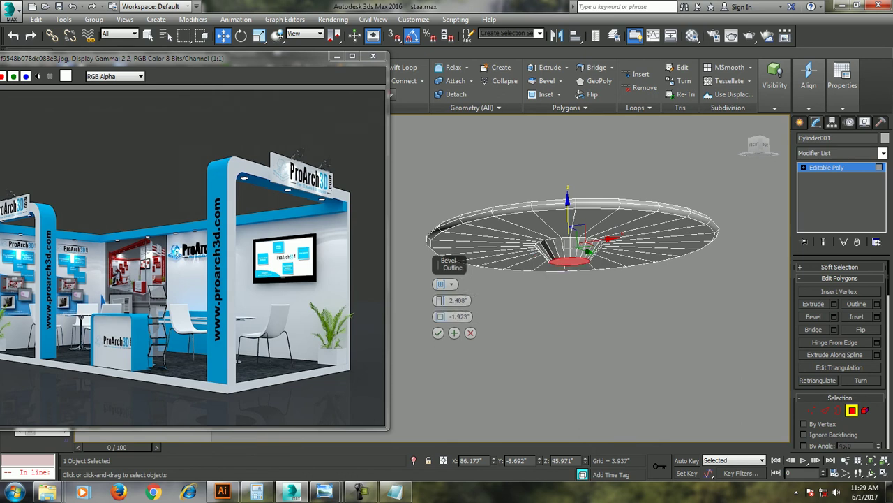
# - Commit the bevel, extrude the centre face and scale it down into a tapered neck
pyautogui.click(438, 332)
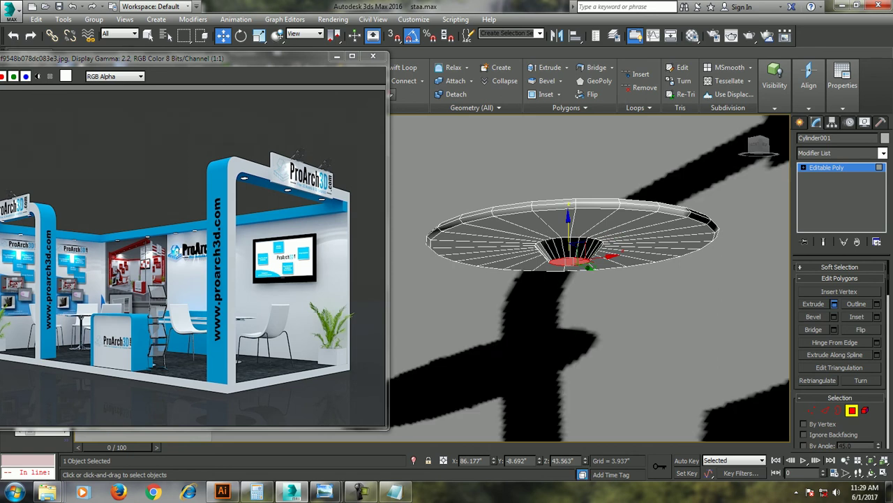
pyautogui.hotkey('shift', 'e')
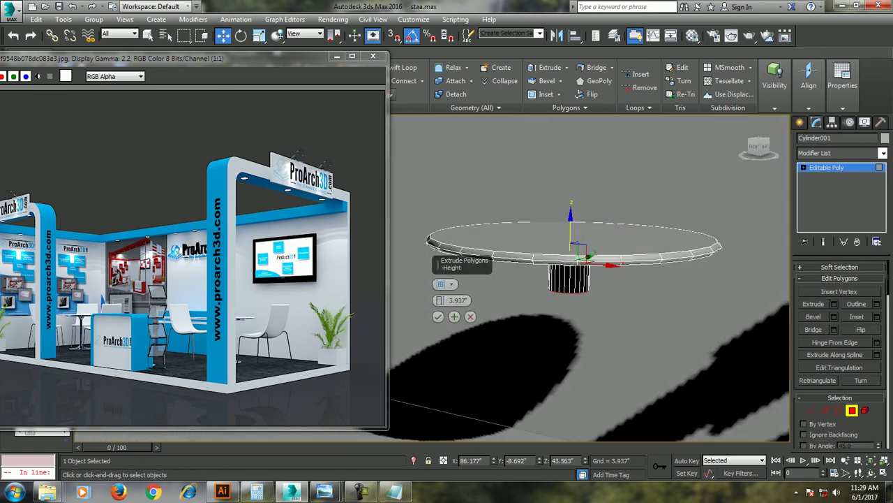
pyautogui.press('r')
pyautogui.moveTo(569, 283); pyautogui.dragTo(559, 293)
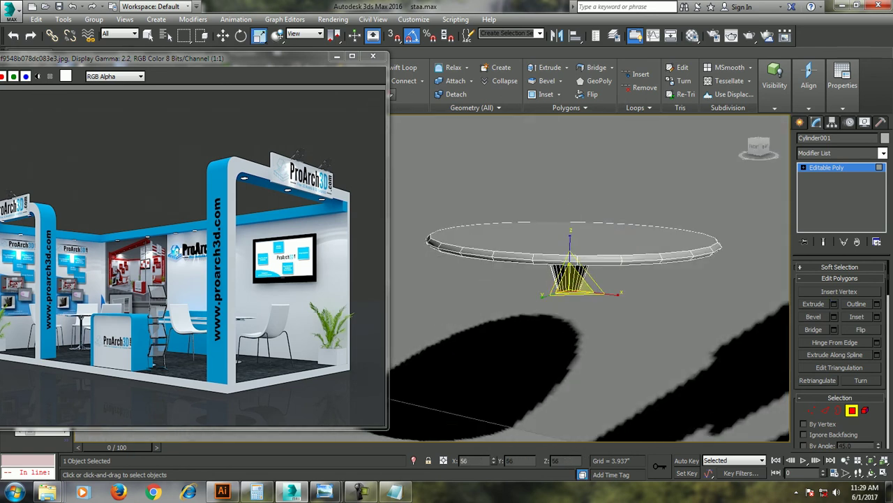
# - Extrude the tapered face again into a 22.487" pedestal column
pyautogui.hotkey('shift', 'e')
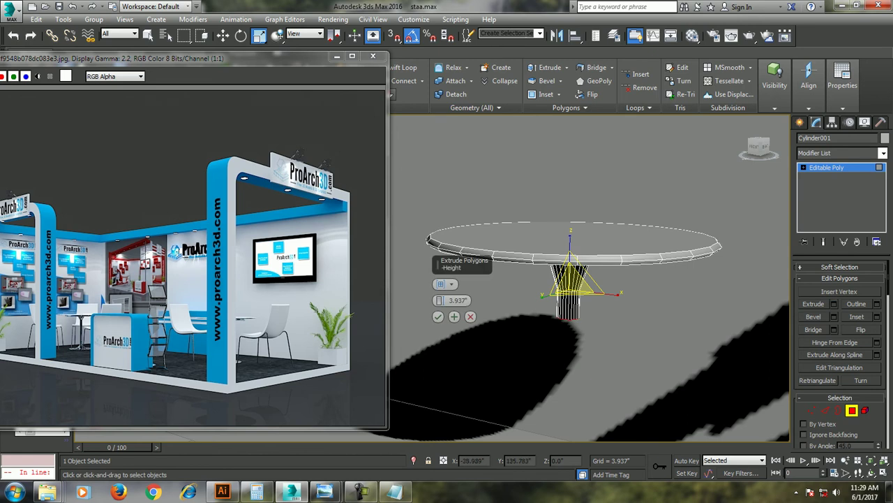
pyautogui.moveTo(439, 300); pyautogui.dragTo(439, 251)
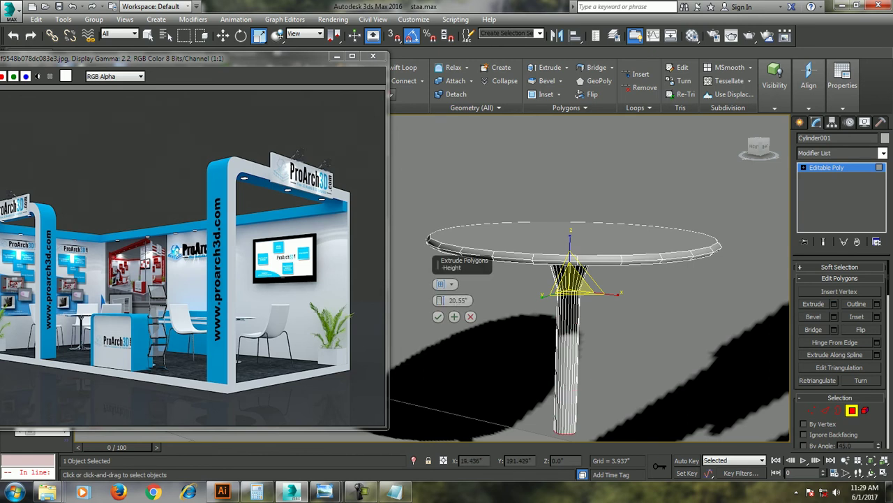
pyautogui.keyDown('alt'); pyautogui.moveTo(590, 279); pyautogui.dragTo(628, 265, button='middle'); pyautogui.keyUp('alt')
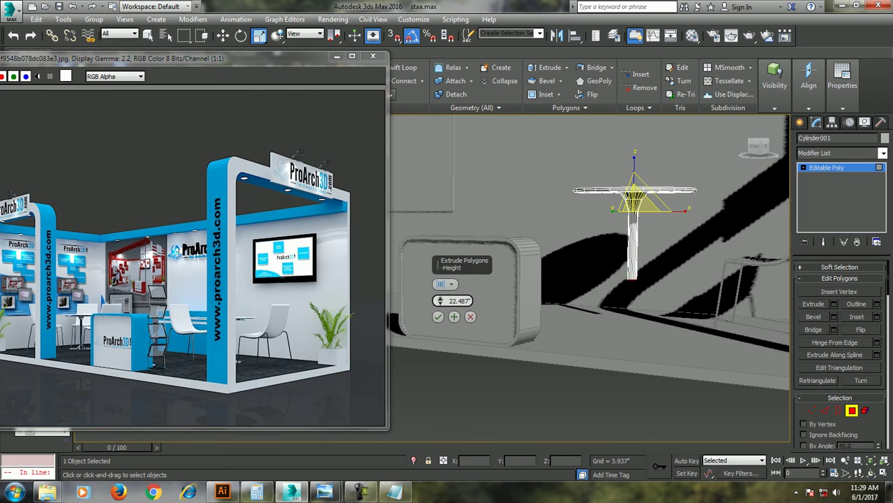
pyautogui.click(438, 316)
# - Exit Polygon level and move the whole table down
pyautogui.press('4')
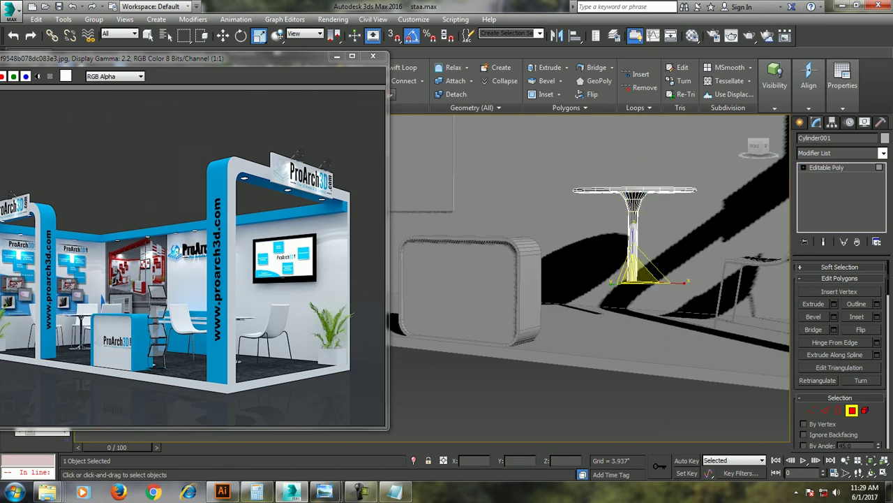
pyautogui.press('w')
pyautogui.moveTo(634, 164); pyautogui.dragTo(635, 215)
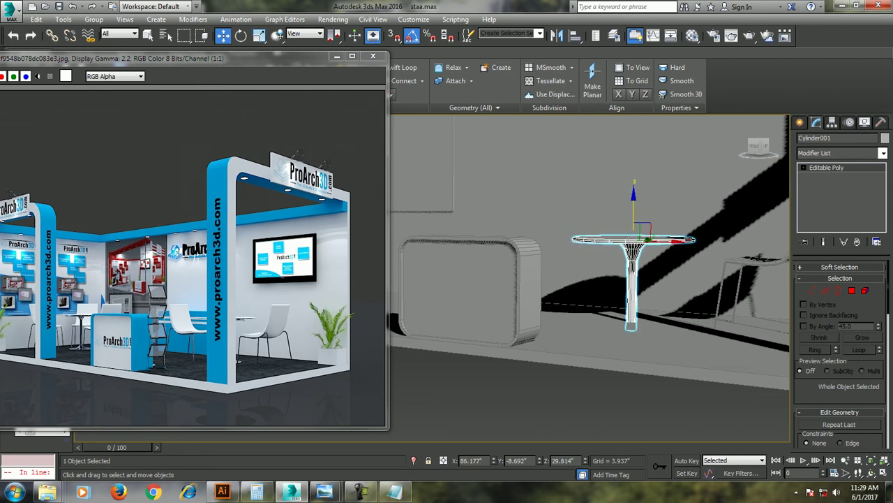
pyautogui.keyDown('alt'); pyautogui.moveTo(628, 280); pyautogui.dragTo(600, 266, button='middle'); pyautogui.keyUp('alt')
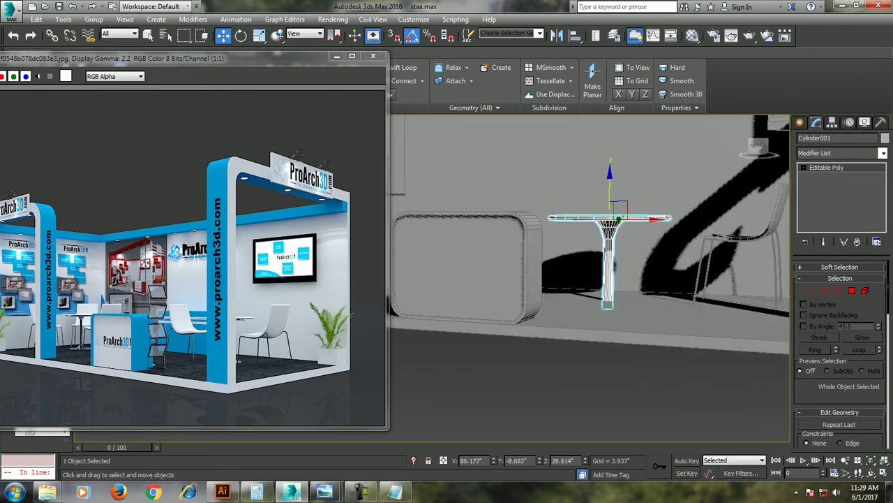
# - In wireframe, box-select the ring of 24 vertices at the column's base
pyautogui.scroll(2, 663, 284)
pyautogui.scroll(2, 663, 284)
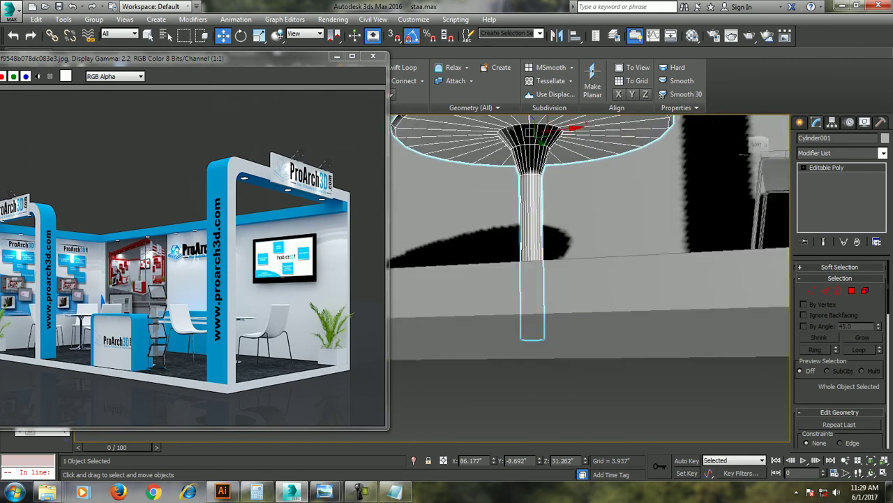
pyautogui.scroll(2, 662, 284)
pyautogui.press('1')
pyautogui.press('F3')
pyautogui.moveTo(506, 310); pyautogui.dragTo(558, 334)
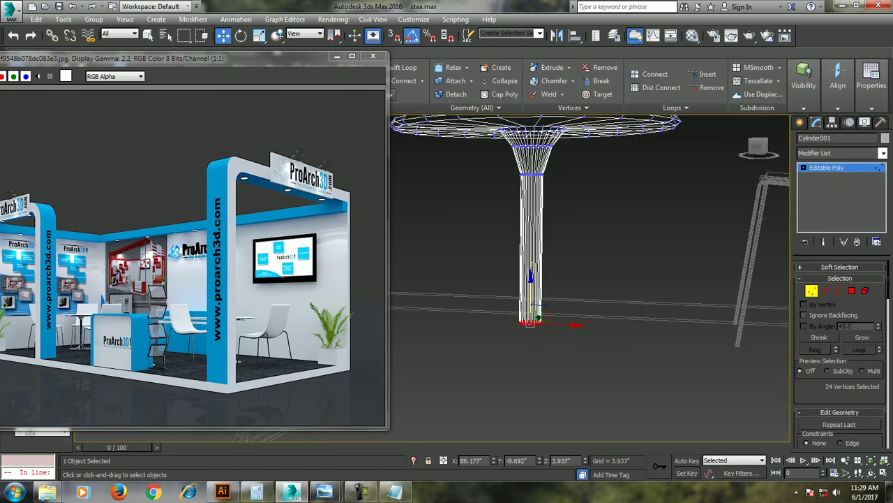
pyautogui.press('F3')
pyautogui.scroll(2, 545, 391)
pyautogui.scroll(1, 544, 391)
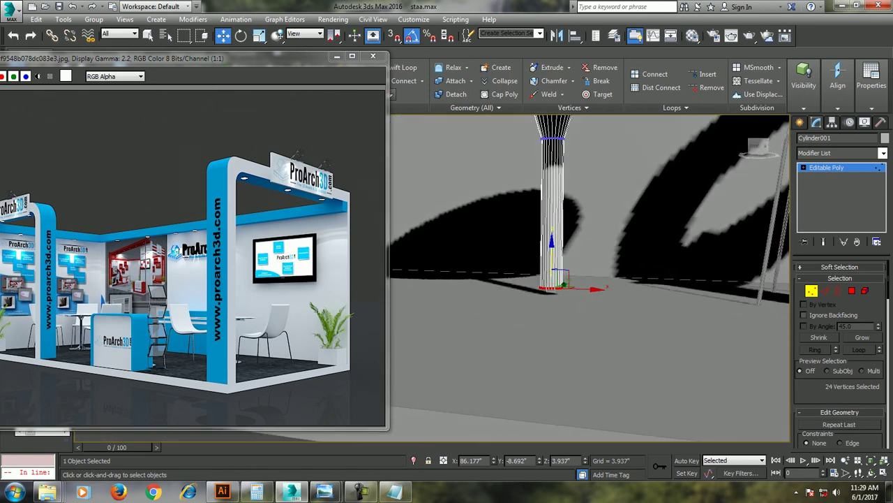
pyautogui.scroll(1, 545, 391)
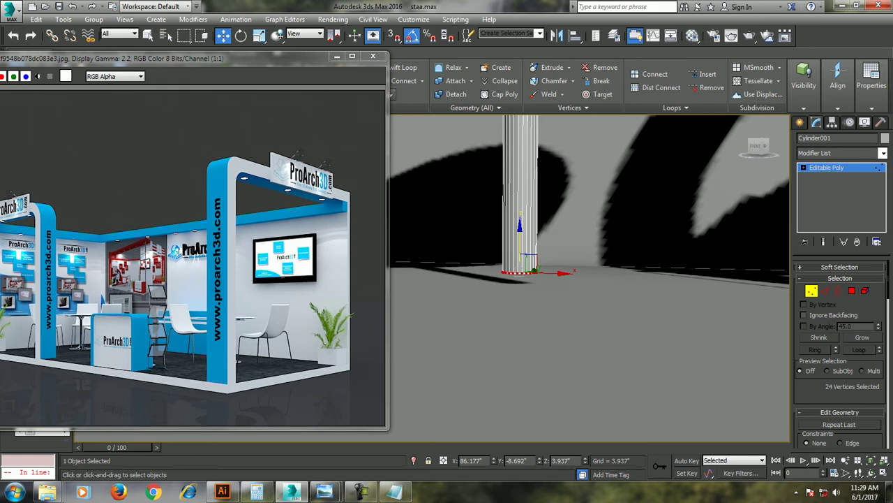
# - Try Swift Loop on the column, then cancel it
pyautogui.click(404, 67)
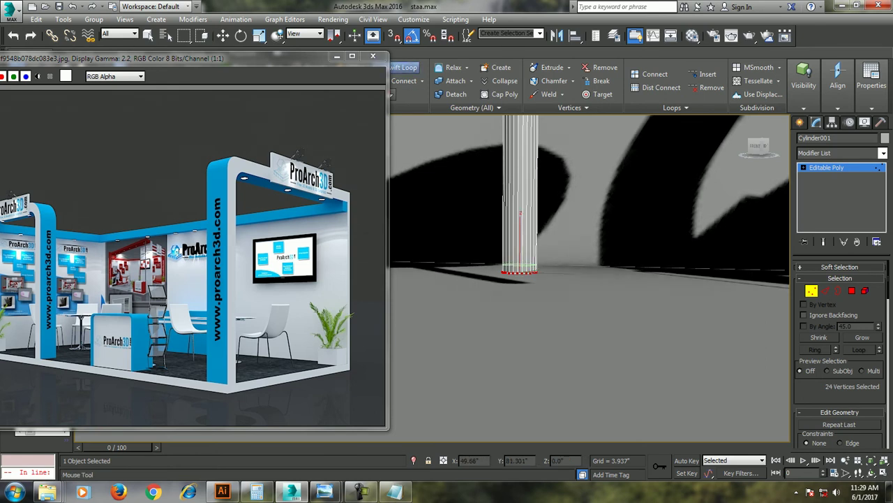
pyautogui.press('w')
pyautogui.scroll(2, 518, 209)
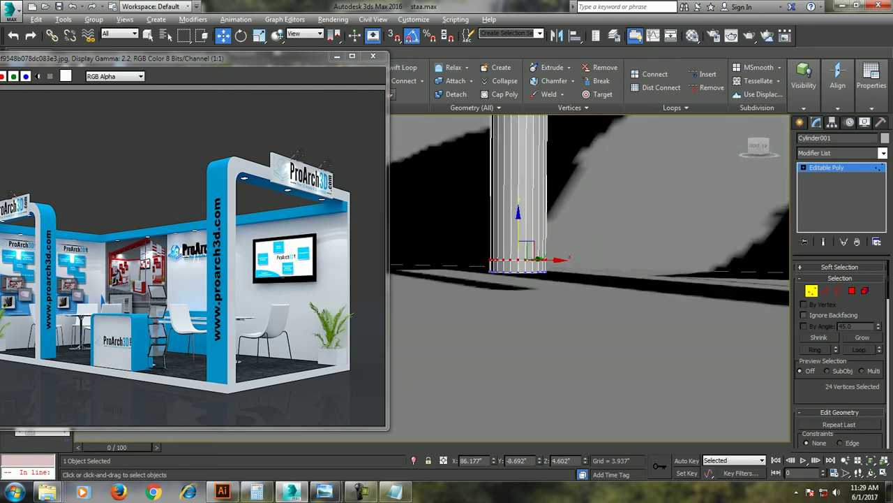
# - Frame the pedestal base in a maximized, zoomed Front view
pyautogui.hotkey('alt', 'w')
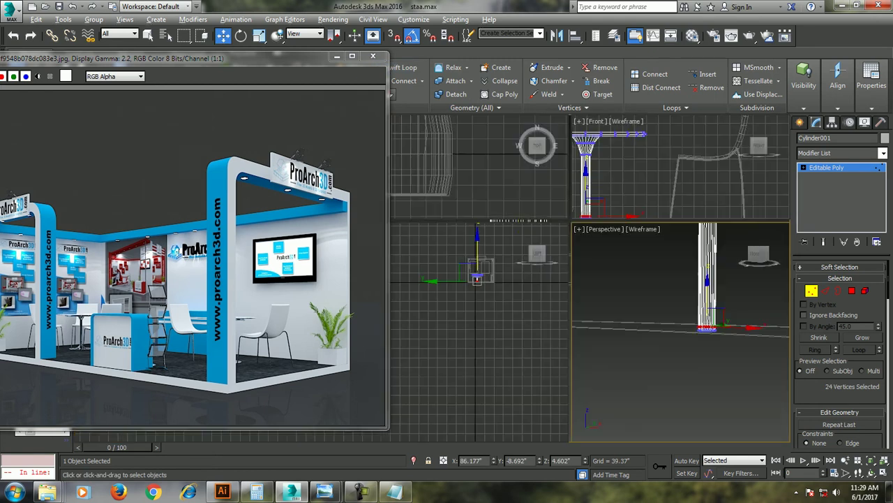
pyautogui.hotkey('alt', 'w')
pyautogui.press('z')
pyautogui.scroll(-2, 639, 244)
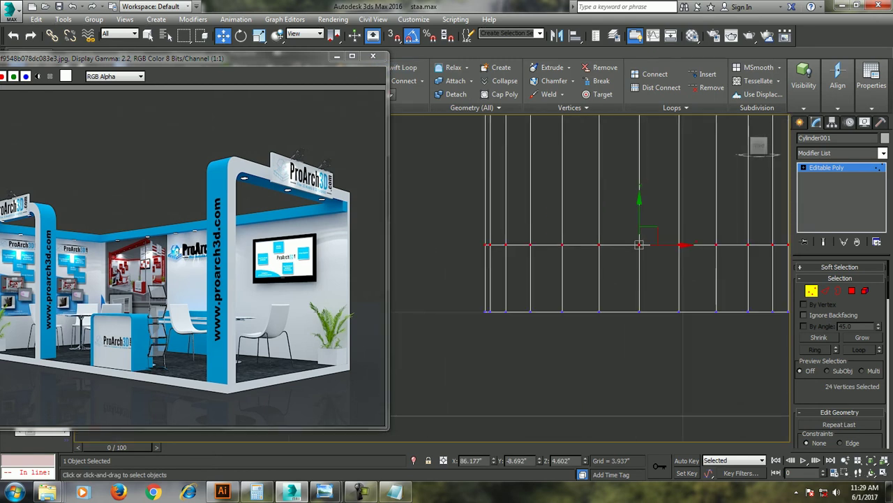
pyautogui.moveTo(663, 318); pyautogui.dragTo(632, 321, button='middle')
pyautogui.scroll(-1, 631, 321)
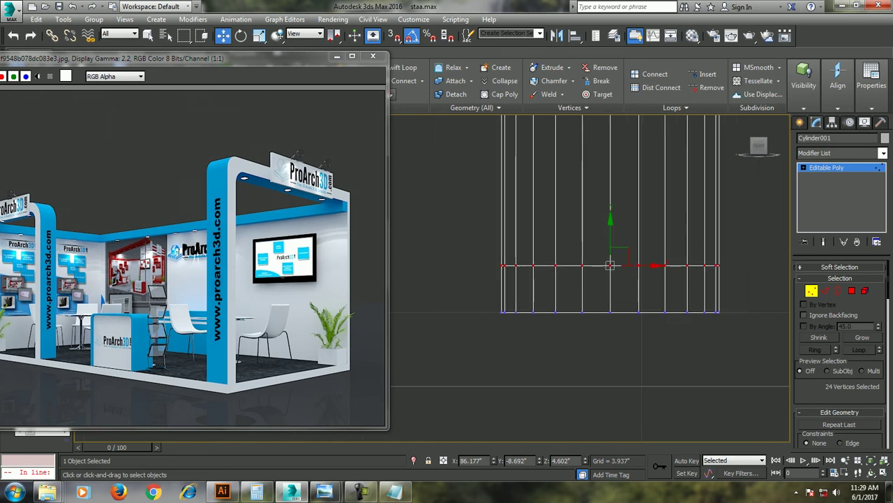
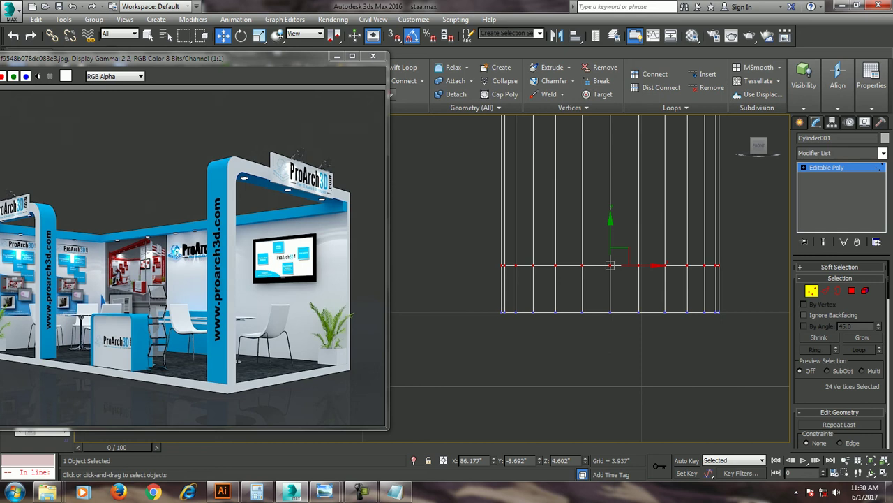
# - Pull the column's bottom vertex row down and scale the base ring into a broad disc
pyautogui.moveTo(610, 265); pyautogui.dragTo(610, 312)
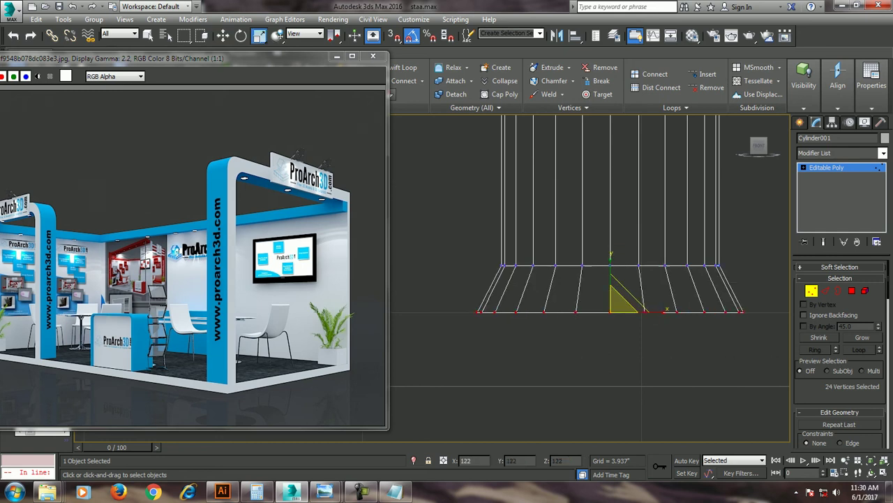
pyautogui.hotkey('alt', 'w')
pyautogui.hotkey('alt', 'w')
pyautogui.moveTo(610, 312)
pyautogui.keyDown('alt'); pyautogui.mouseDown(button='middle')
pyautogui.moveTo(566, 321)
pyautogui.moveTo(611, 328)
pyautogui.mouseUp(button='middle'); pyautogui.keyUp('alt')
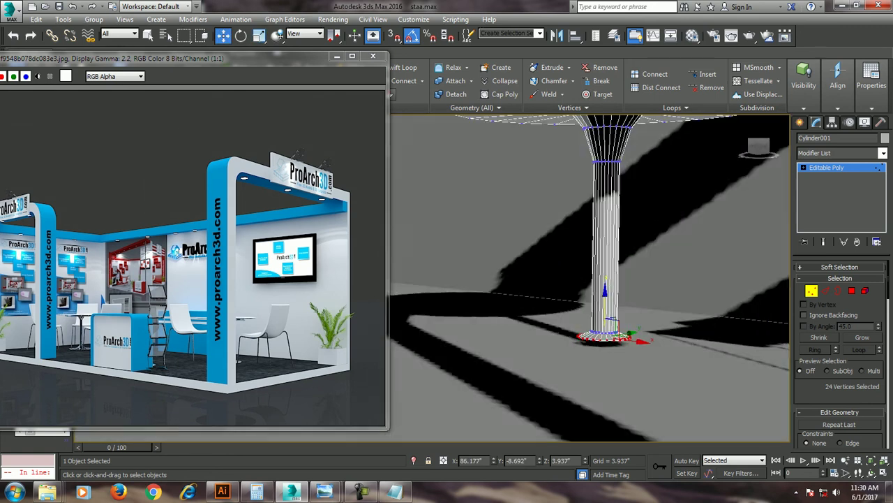
pyautogui.press('r')
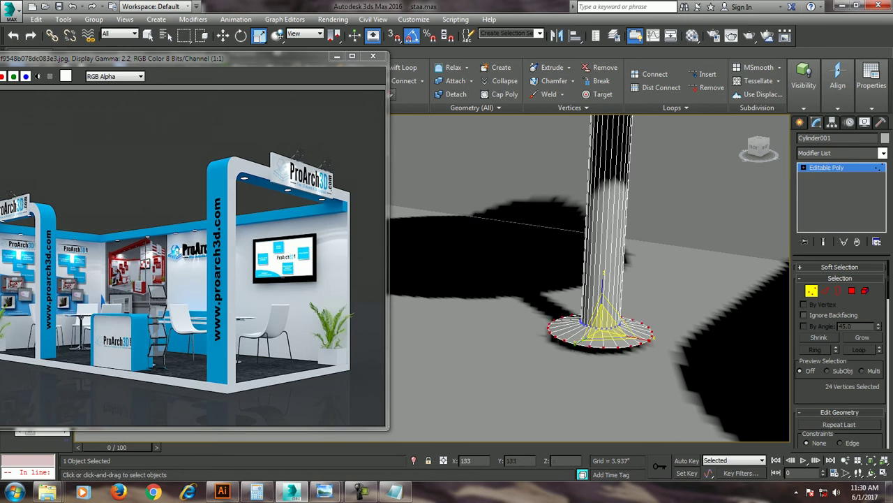
pyautogui.moveTo(618, 319); pyautogui.dragTo(618, 294)
pyautogui.press('w')
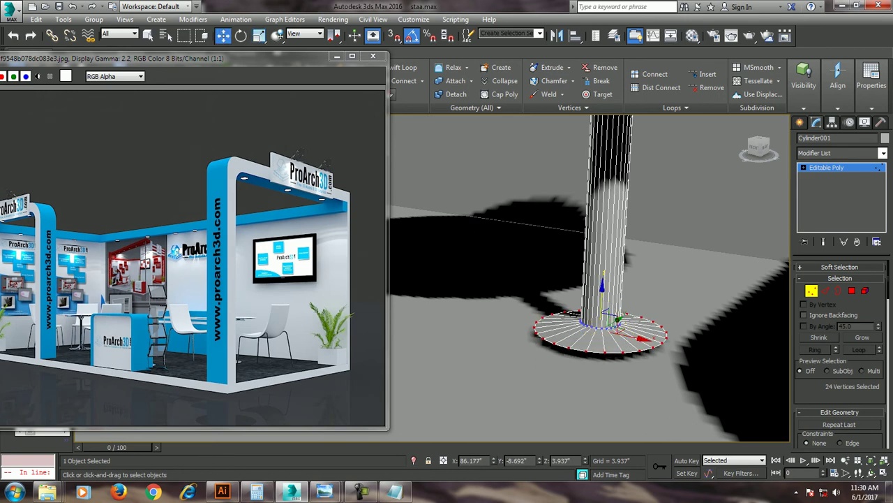
# - Raise the base vertex ring to Z 5.163" and select the bottom ring in Front view
pyautogui.hotkey('alt', 'w')
pyautogui.hotkey('alt', 'w')
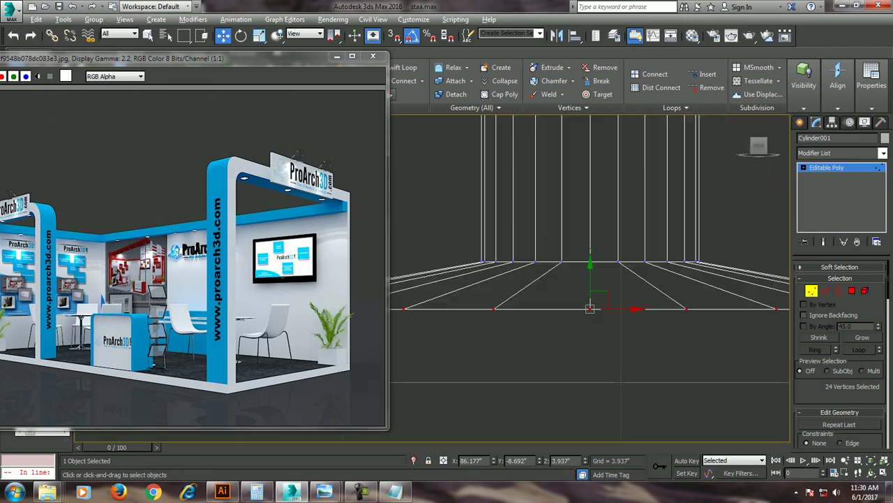
pyautogui.moveTo(596, 342); pyautogui.dragTo(596, 259)
pyautogui.hotkey('alt', 'w')
pyautogui.hotkey('alt', 'w')
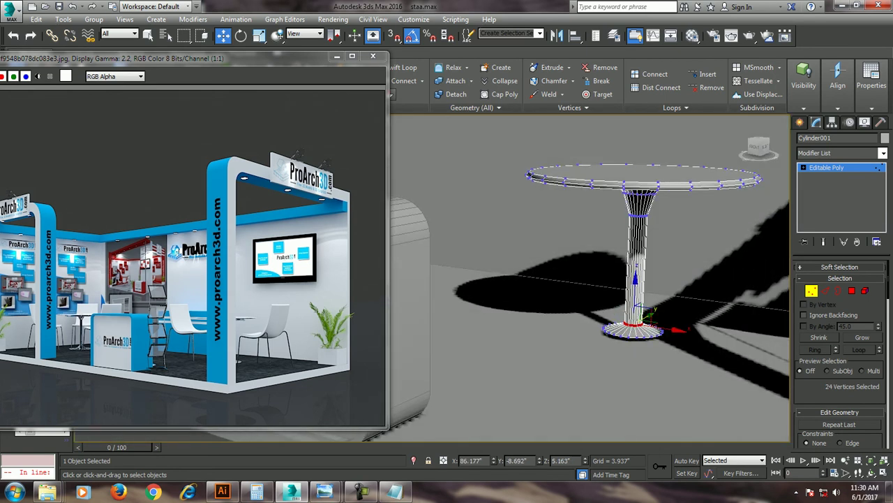
pyautogui.press('f')
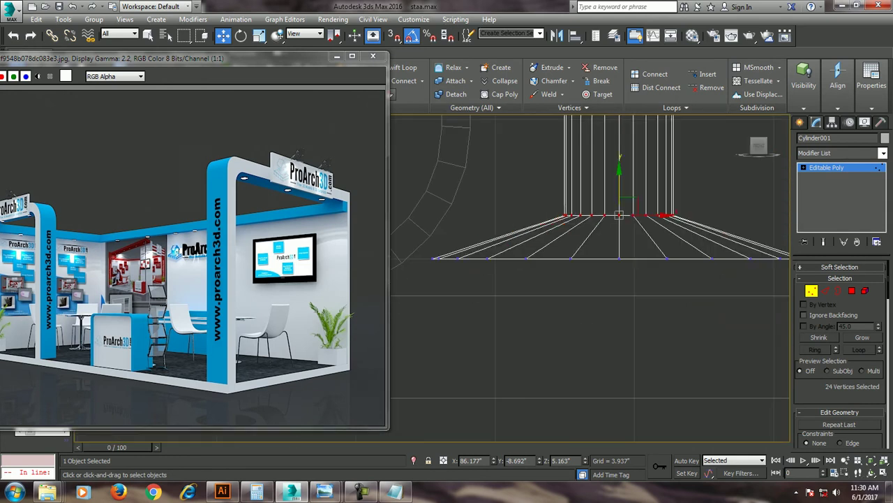
pyautogui.scroll(-4, 548, 260)
pyautogui.moveTo(488, 250); pyautogui.dragTo(649, 266)
# - Scale the bottom vertex ring to 127% and lower the cone's top vertex ring
pyautogui.press('r')
pyautogui.moveTo(579, 249); pyautogui.dragTo(592, 239)
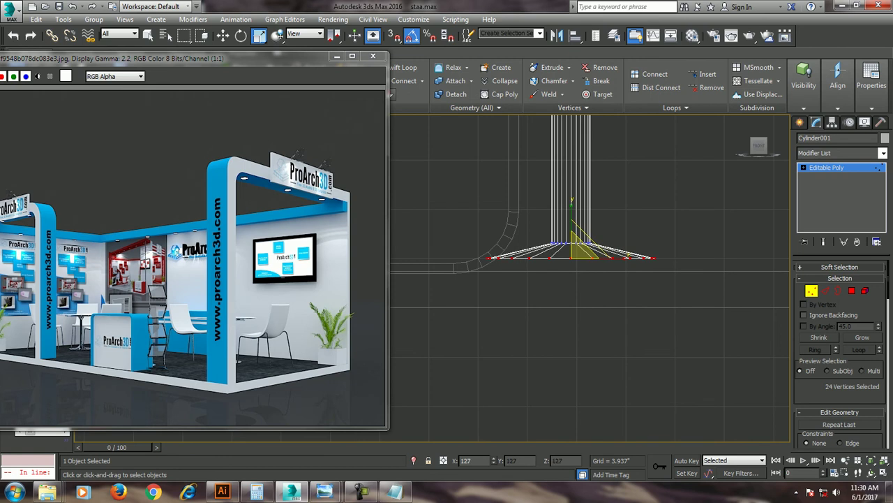
pyautogui.press('w')
pyautogui.moveTo(538, 222); pyautogui.dragTo(607, 241)
pyautogui.moveTo(571, 210); pyautogui.dragTo(571, 220)
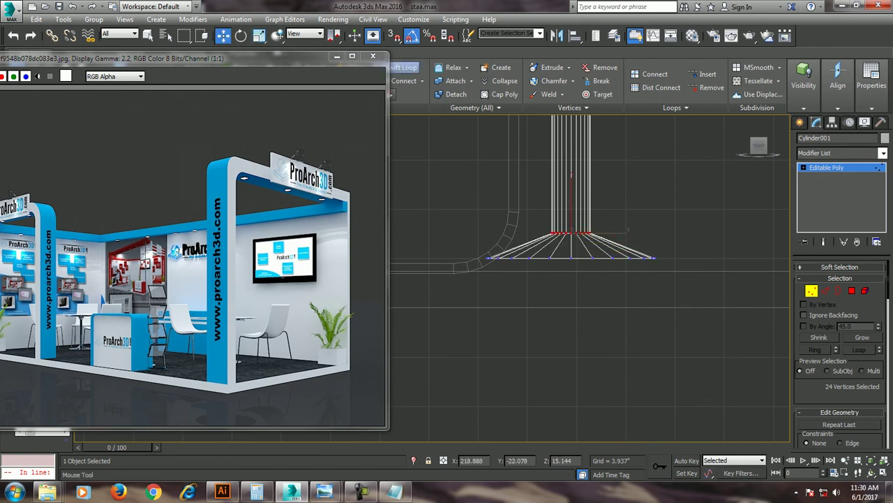
# - Widen the base vertex ring further and lower it along Z
pyautogui.hotkey('alt', 'w')
pyautogui.hotkey('alt', 'w')
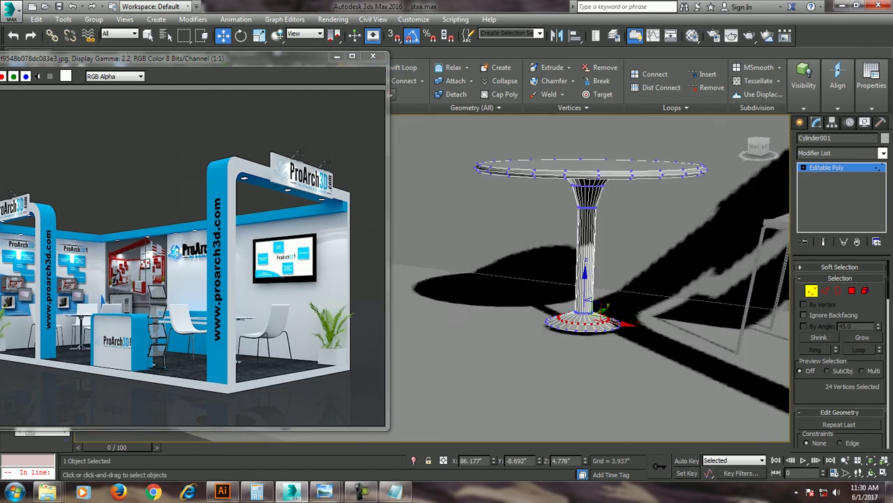
pyautogui.scroll(5, 447, 265)
pyautogui.scroll(2, 447, 265)
pyautogui.press('r')
pyautogui.moveTo(433, 272); pyautogui.dragTo(461, 272)
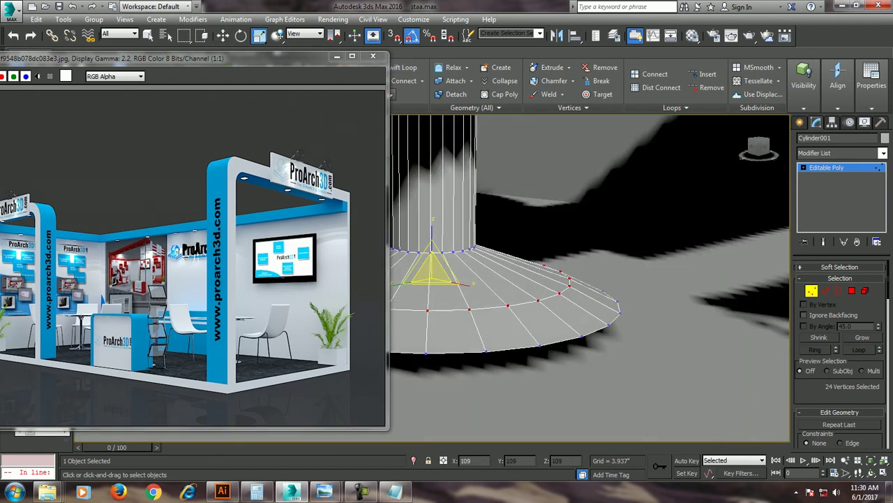
pyautogui.scroll(-3, 590, 280)
pyautogui.press('w')
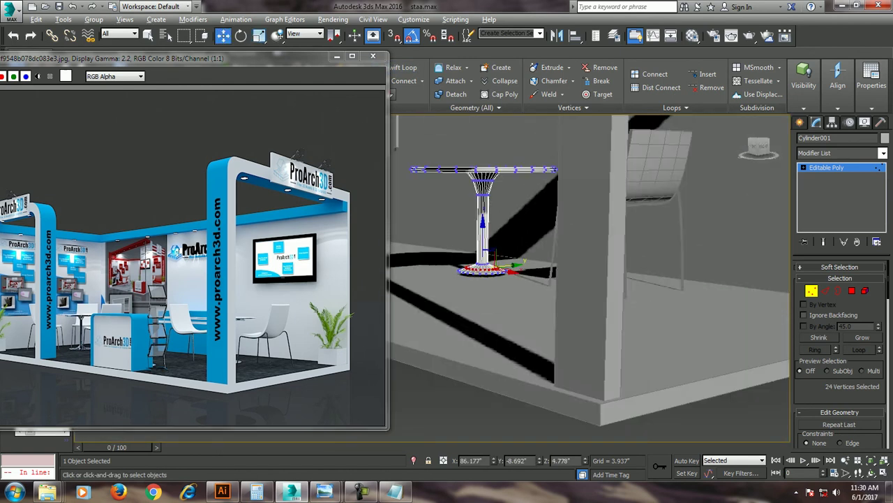
pyautogui.keyDown('alt'); pyautogui.moveTo(590, 279); pyautogui.dragTo(628, 293, button='middle'); pyautogui.keyUp('alt')
pyautogui.scroll(1, 510, 282)
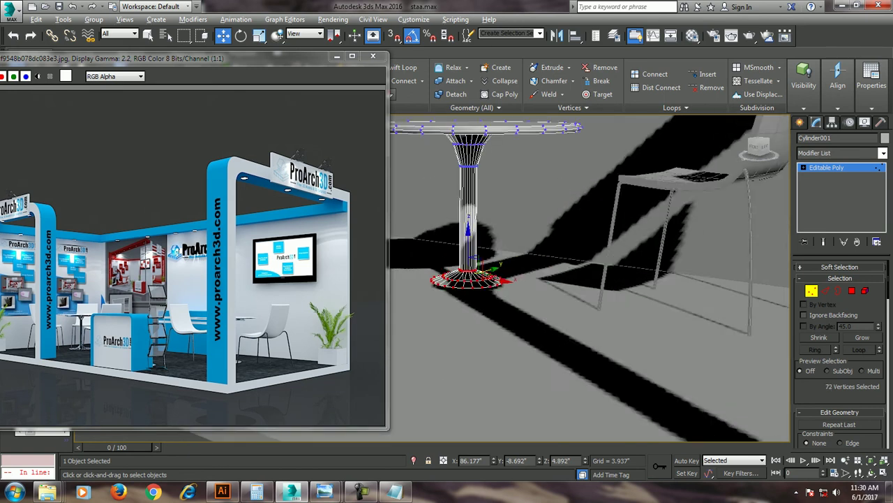
pyautogui.scroll(1, 510, 282)
pyautogui.scroll(1, 510, 283)
pyautogui.moveTo(440, 248); pyautogui.dragTo(439, 262)
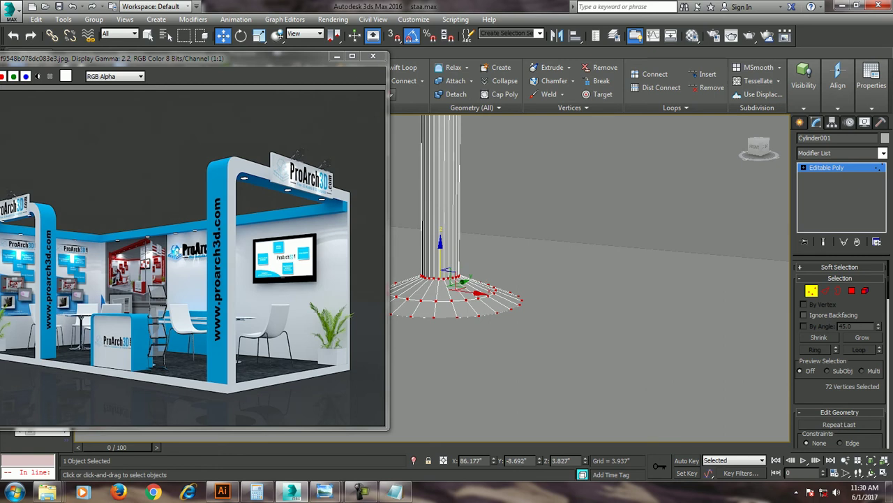
# - Frame the table in view and select its top ring of vertices
pyautogui.press('1')
pyautogui.press('z')
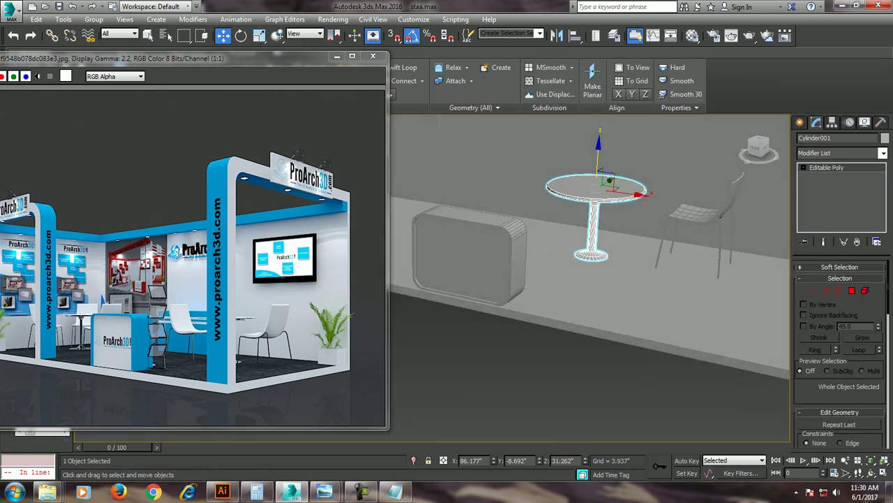
pyautogui.press('1')
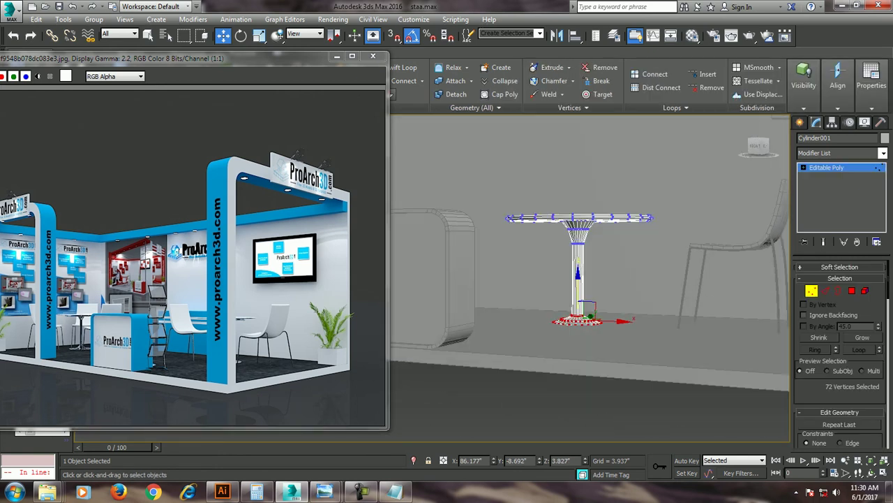
pyautogui.moveTo(510, 183); pyautogui.dragTo(688, 262)
pyautogui.moveTo(470, 163); pyautogui.dragTo(733, 269)
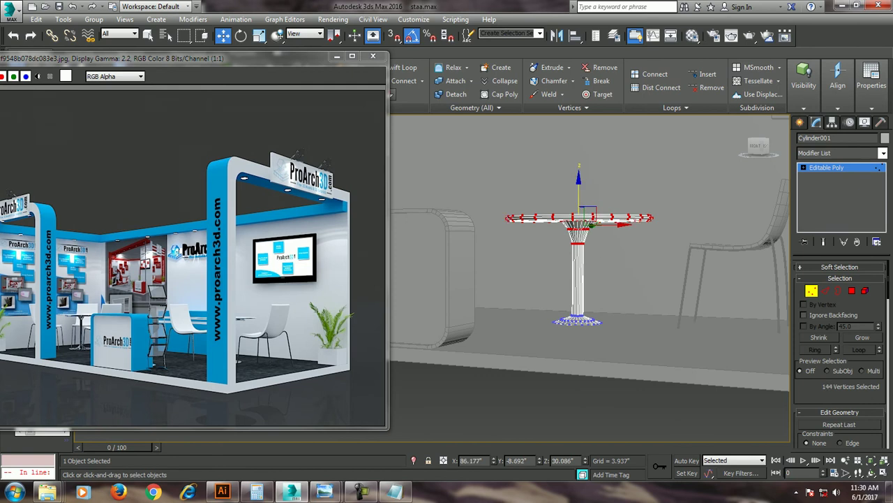
pyautogui.keyDown('alt'); pyautogui.moveTo(579, 230); pyautogui.dragTo(586, 196, button='middle'); pyautogui.keyUp('alt')
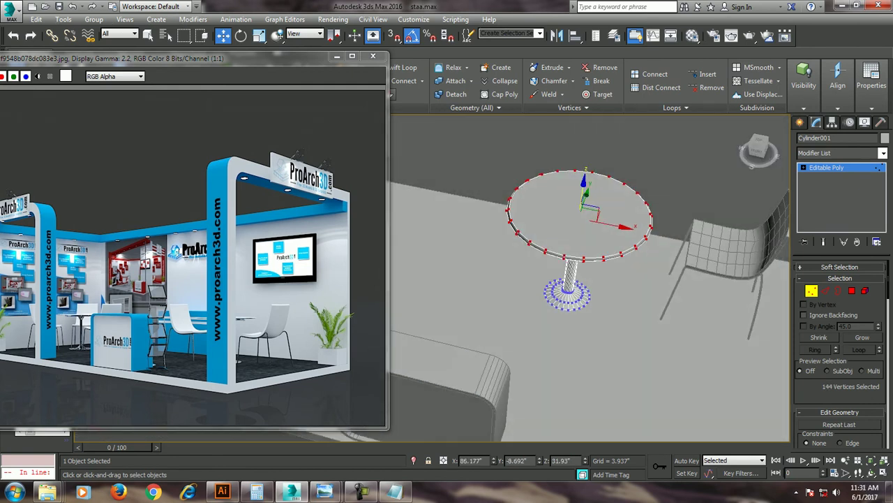
# - Exit vertex editing and move the finished table along X toward the chair
pyautogui.press('1')
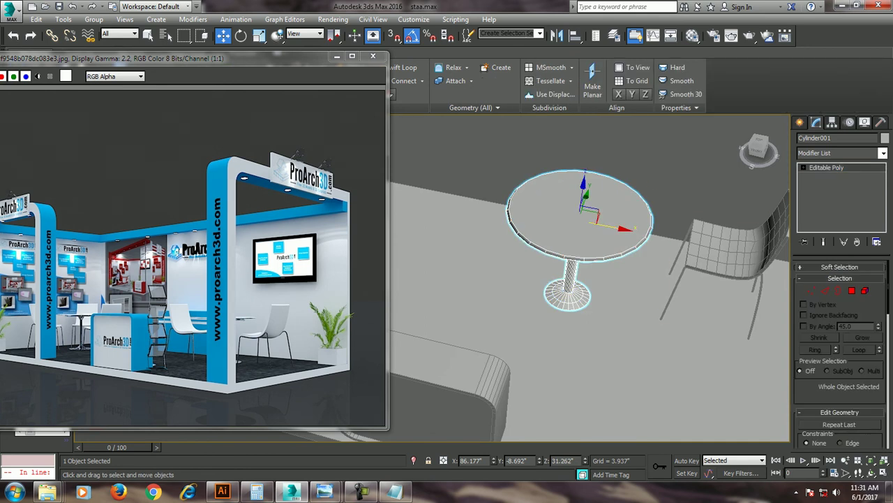
pyautogui.moveTo(608, 225); pyautogui.dragTo(646, 230)
pyautogui.scroll(-2, 628, 279)
pyautogui.scroll(-4, 629, 279)
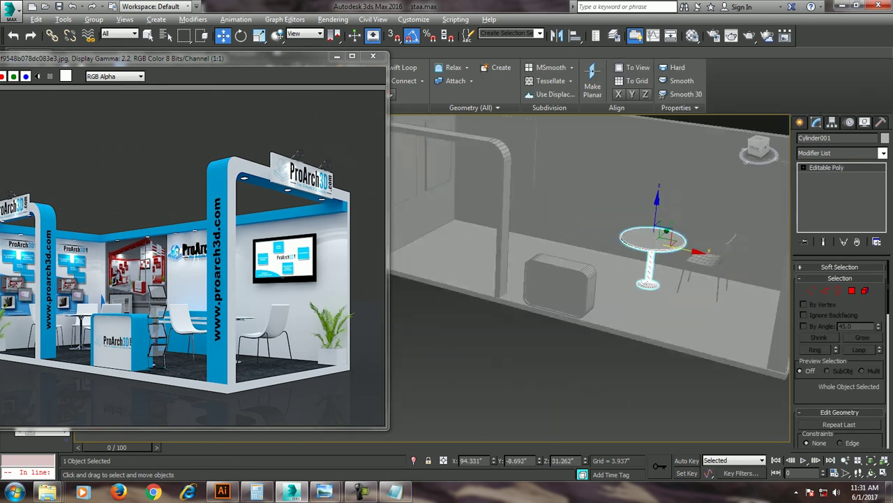
pyautogui.scroll(5, 614, 265)
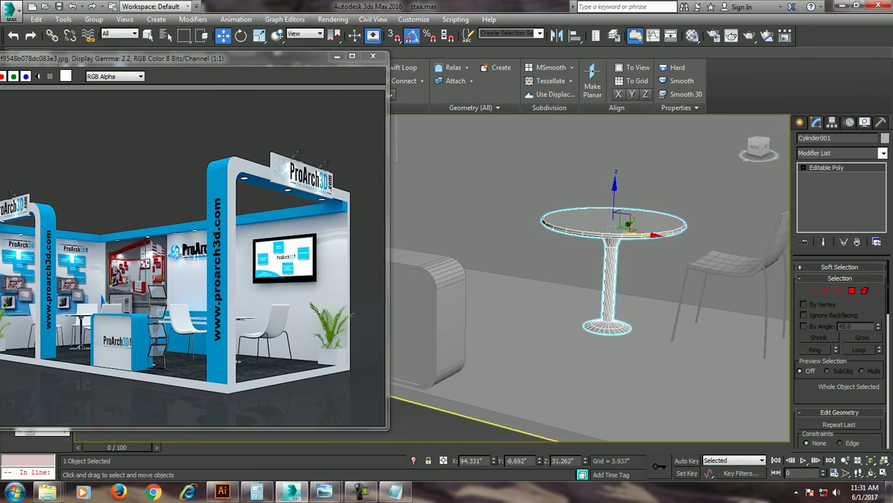
# - Rotate the chair to face the table and nudge it slightly along X
pyautogui.click(719, 262)
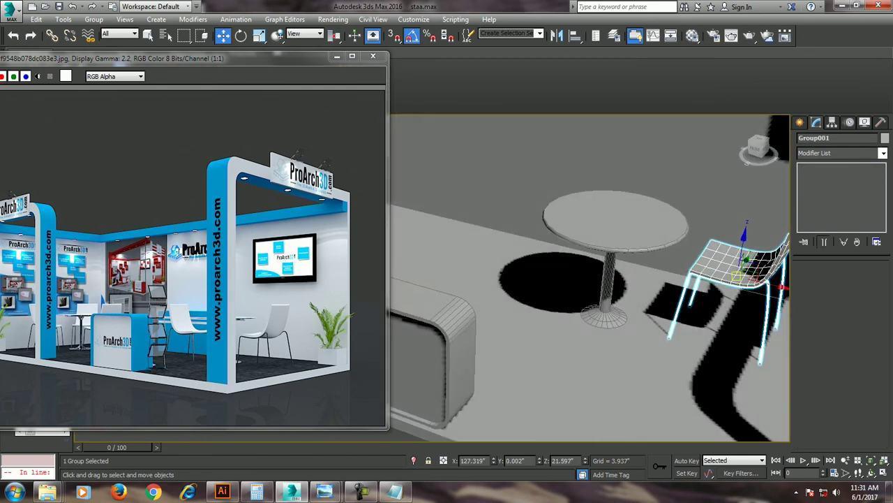
pyautogui.click(241, 36)
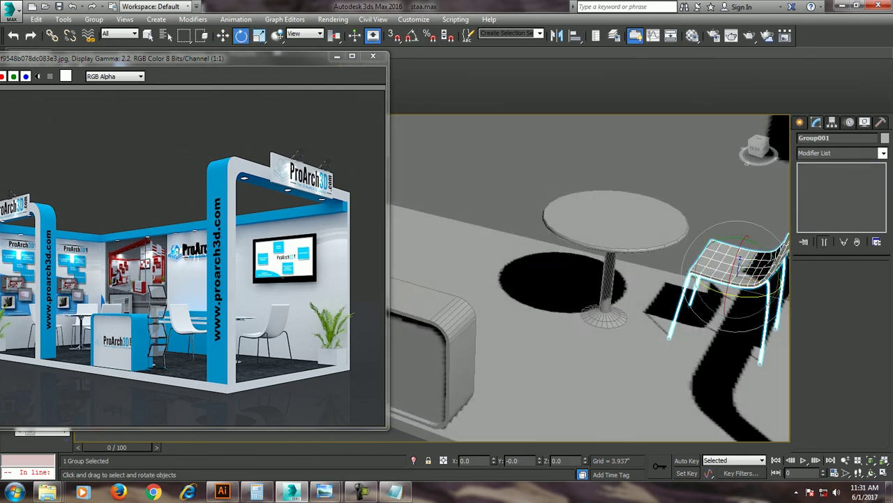
pyautogui.moveTo(747, 279); pyautogui.dragTo(747, 251)
pyautogui.press('w')
pyautogui.keyDown('alt'); pyautogui.moveTo(593, 279); pyautogui.dragTo(594, 209, button='middle'); pyautogui.keyUp('alt')
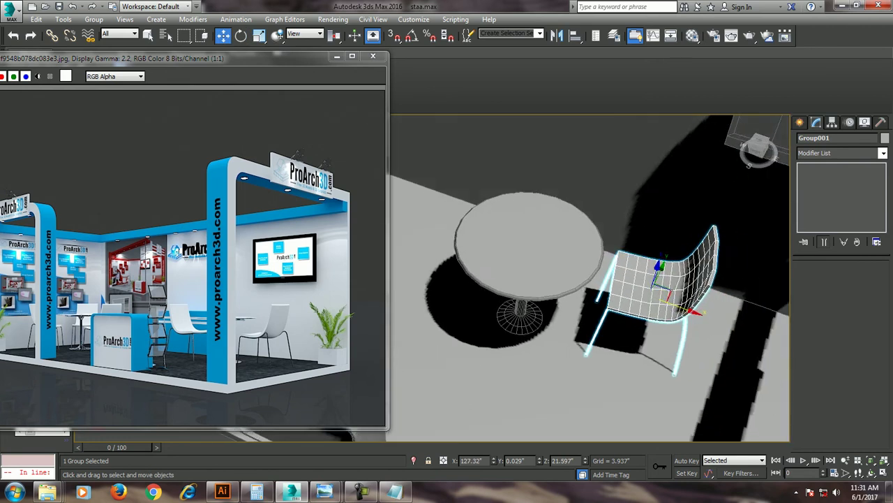
pyautogui.moveTo(688, 318); pyautogui.dragTo(694, 322)
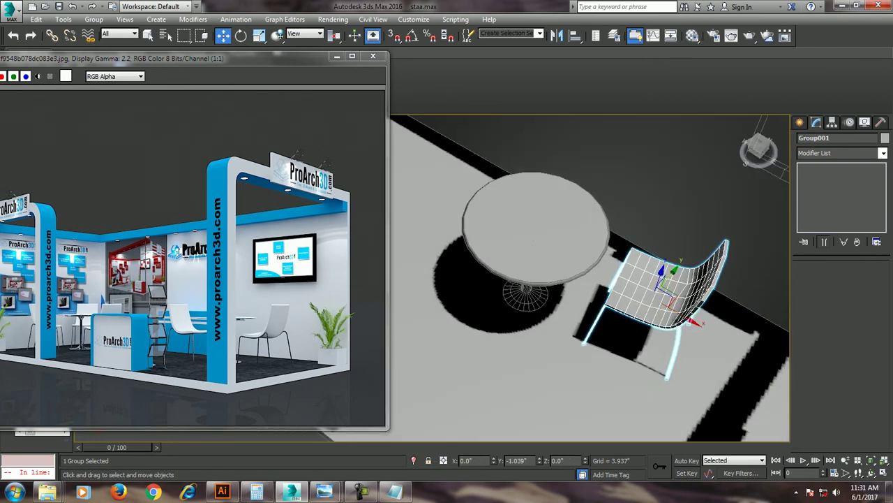
pyautogui.keyDown('alt'); pyautogui.moveTo(694, 321); pyautogui.dragTo(693, 279, button='middle'); pyautogui.keyUp('alt')
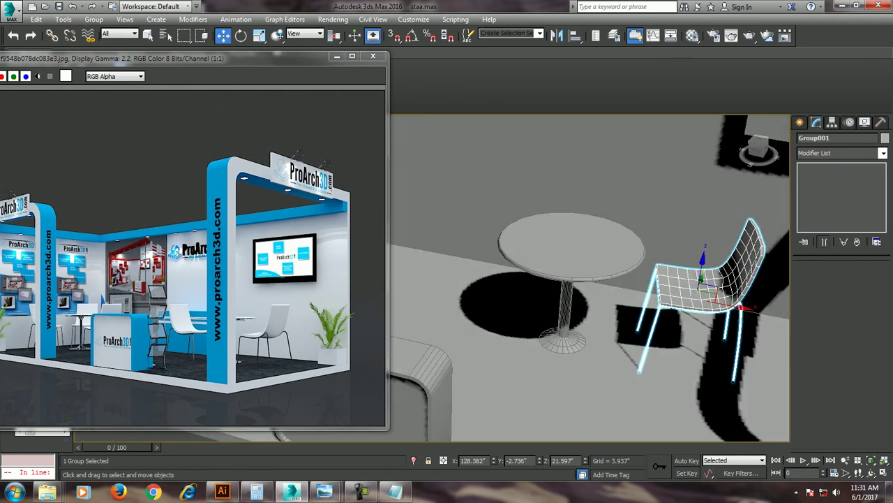
# - Mirror a copy of the chair across Z and move it to the table's left
pyautogui.click(556, 35)
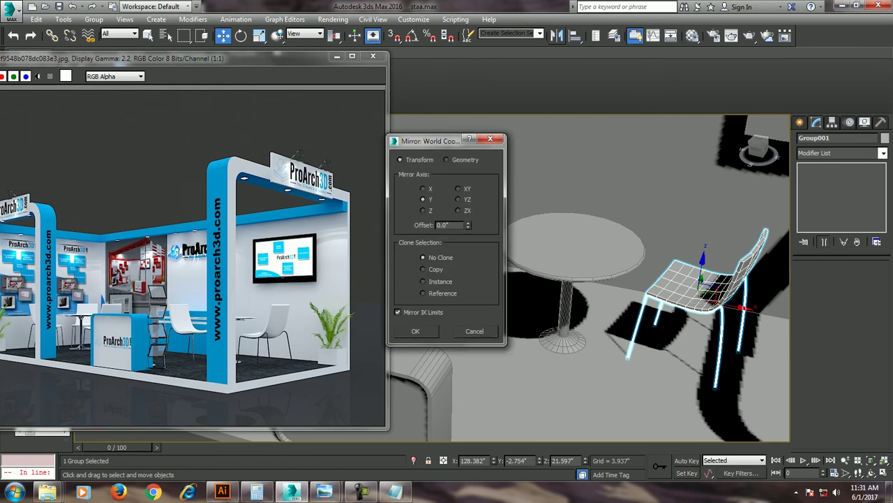
pyautogui.click(422, 210)
pyautogui.click(422, 269)
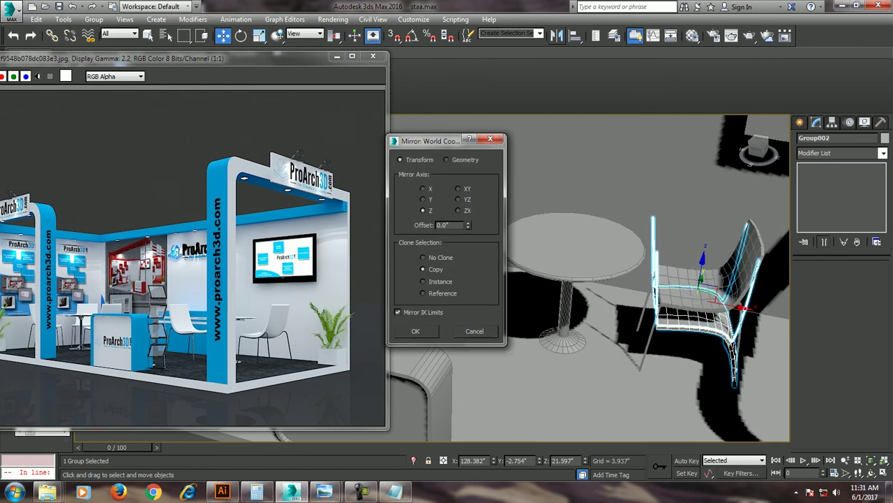
pyautogui.click(415, 331)
pyautogui.moveTo(744, 307); pyautogui.dragTo(495, 260)
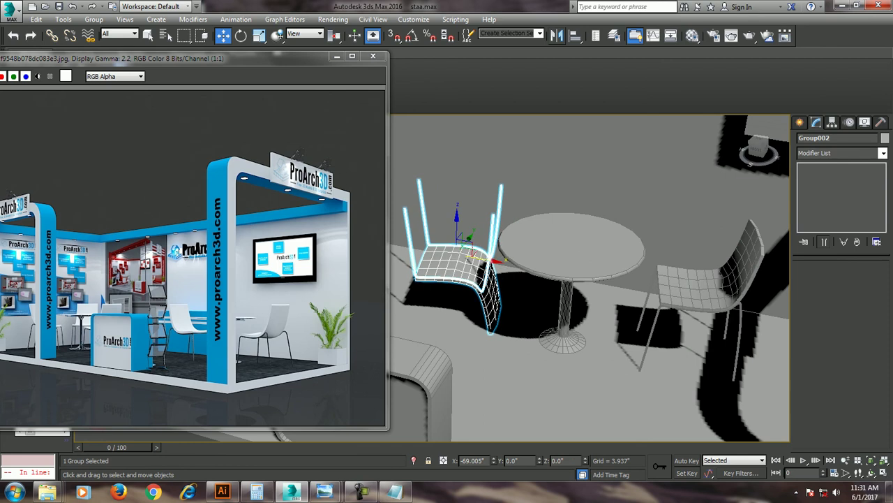
# - Re-mirror the copied chair with No Clone, trying each axis before settling on ZX
pyautogui.click(556, 34)
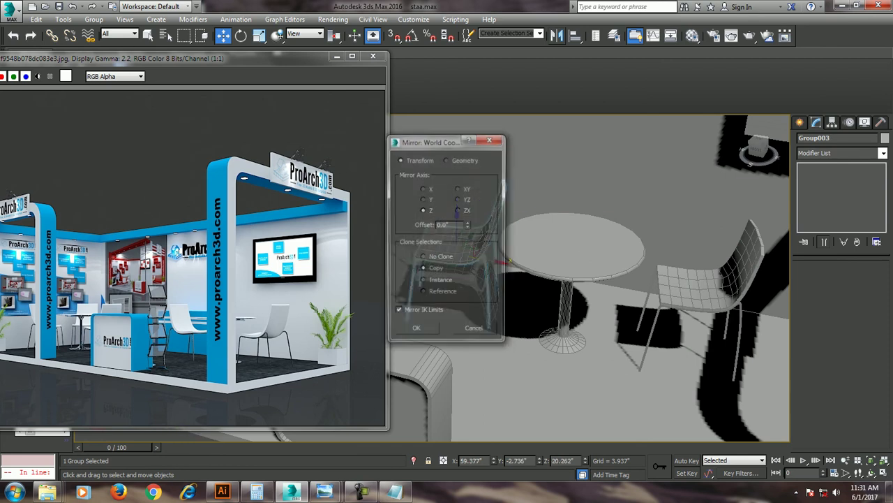
pyautogui.click(740, 229)
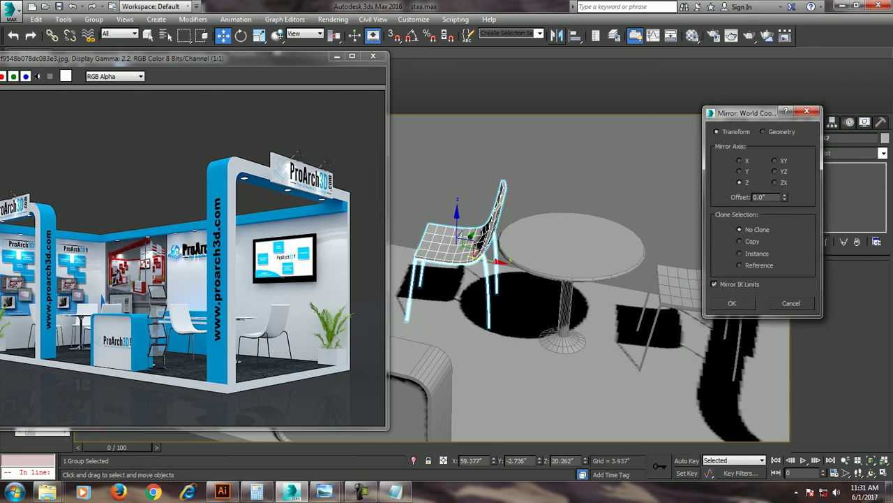
pyautogui.click(739, 161)
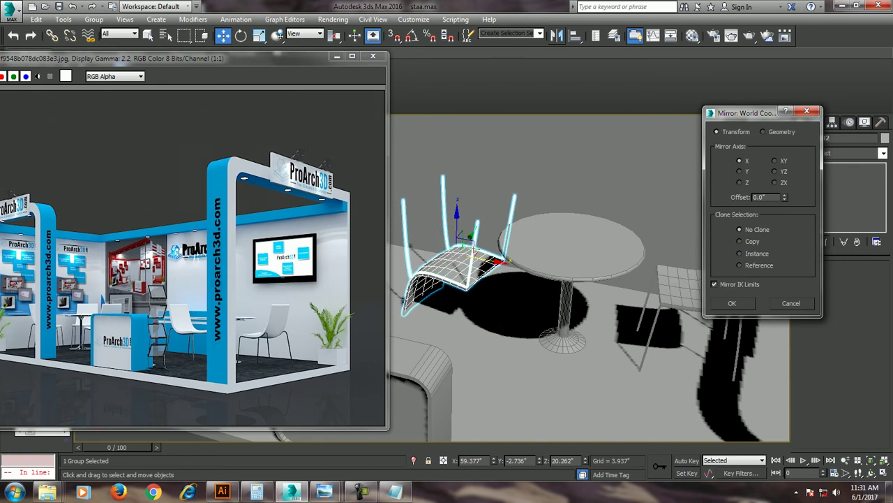
pyautogui.click(739, 182)
pyautogui.click(775, 161)
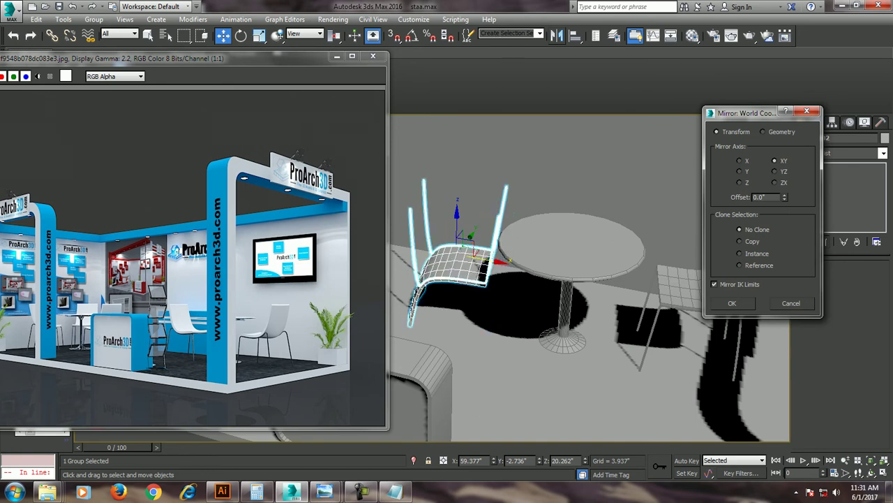
pyautogui.click(774, 171)
pyautogui.click(774, 182)
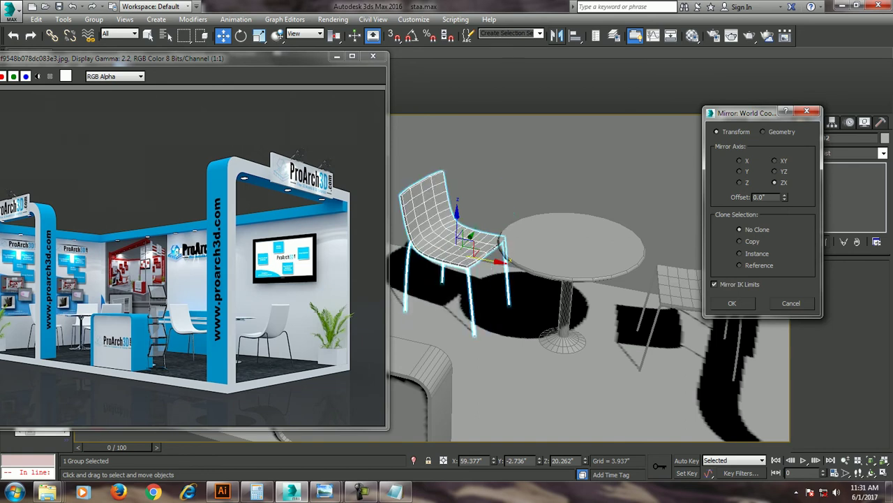
# - Confirm the mirror and rotate the copied chair toward the table
pyautogui.press('Return')
pyautogui.press('e')
pyautogui.keyDown('alt'); pyautogui.moveTo(586, 279); pyautogui.dragTo(629, 293, button='middle'); pyautogui.keyUp('alt')
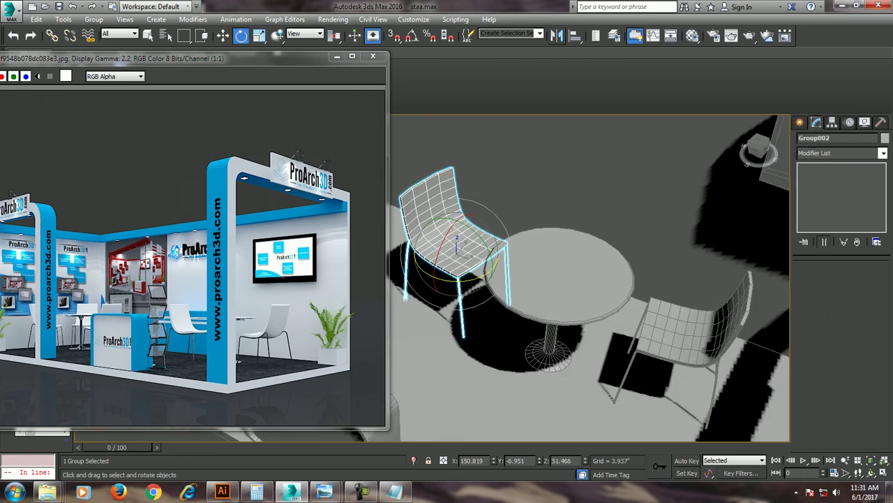
pyautogui.moveTo(453, 244); pyautogui.dragTo(461, 231)
# - Move the copied chair along Y and X until it sits beside the table
pyautogui.press('w')
pyautogui.keyDown('alt'); pyautogui.moveTo(586, 279); pyautogui.dragTo(600, 231, button='middle'); pyautogui.keyUp('alt')
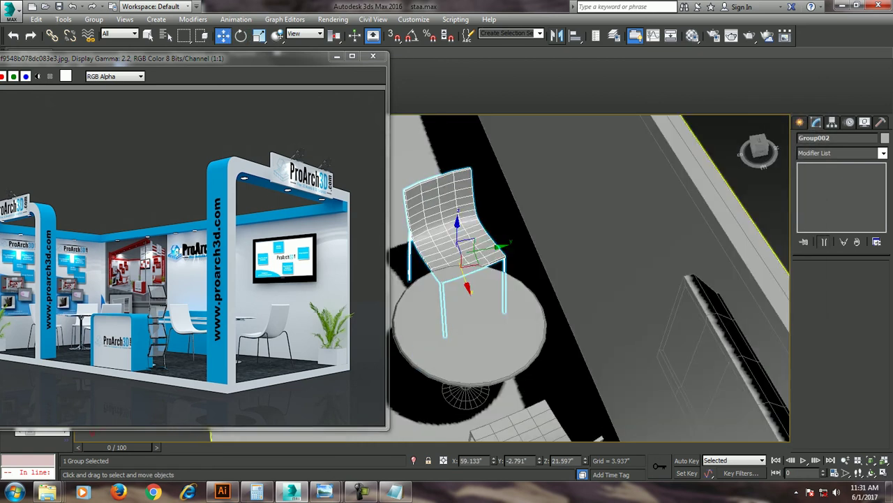
pyautogui.moveTo(457, 247); pyautogui.dragTo(412, 253)
pyautogui.keyDown('alt'); pyautogui.moveTo(593, 280); pyautogui.dragTo(594, 328, button='middle'); pyautogui.keyUp('alt')
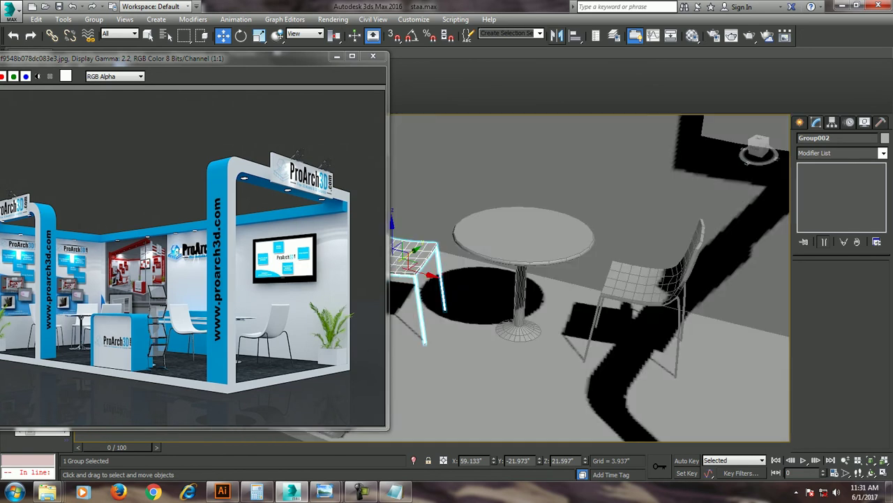
pyautogui.keyDown('alt'); pyautogui.moveTo(594, 279); pyautogui.dragTo(593, 251, button='middle'); pyautogui.keyUp('alt')
pyautogui.moveTo(510, 230); pyautogui.dragTo(537, 231)
pyautogui.moveTo(593, 279)
pyautogui.keyDown('alt'); pyautogui.mouseDown(button='middle')
pyautogui.moveTo(614, 244)
pyautogui.moveTo(594, 230)
pyautogui.mouseUp(button='middle'); pyautogui.keyUp('alt')
pyautogui.moveTo(561, 231)
pyautogui.mouseDown()
pyautogui.moveTo(569, 222)
pyautogui.moveTo(558, 223)
pyautogui.mouseUp()
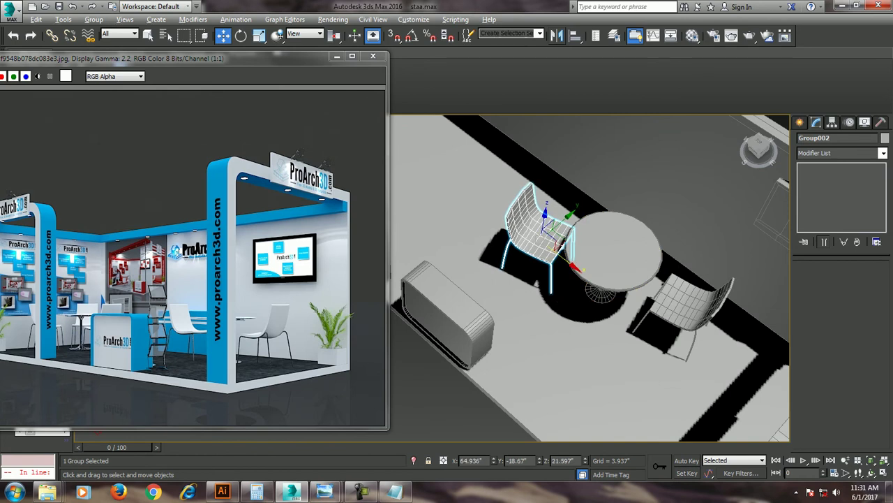
pyautogui.keyDown('alt'); pyautogui.moveTo(593, 279); pyautogui.dragTo(594, 328, button='middle'); pyautogui.keyUp('alt')
# - Select the other chair and shift it slightly into place
pyautogui.click(681, 223)
pyautogui.keyDown('alt'); pyautogui.moveTo(593, 279); pyautogui.dragTo(614, 300, button='middle'); pyautogui.keyUp('alt')
pyautogui.moveTo(678, 230); pyautogui.dragTo(681, 226)
pyautogui.moveTo(593, 280)
pyautogui.keyDown('alt'); pyautogui.mouseDown(button='middle')
pyautogui.moveTo(614, 266)
pyautogui.moveTo(572, 265)
pyautogui.moveTo(583, 274)
pyautogui.mouseUp(button='middle'); pyautogui.keyUp('alt')
# - Pan the reference render to show its left side
pyautogui.scroll(1, 157, 304)
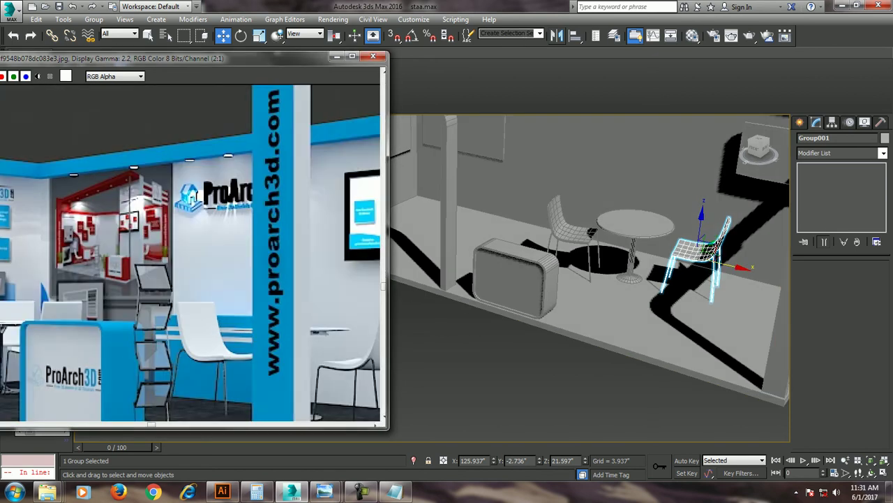
pyautogui.moveTo(266, 293); pyautogui.dragTo(384, 265, button='middle')
pyautogui.scroll(-1, 237, 361)
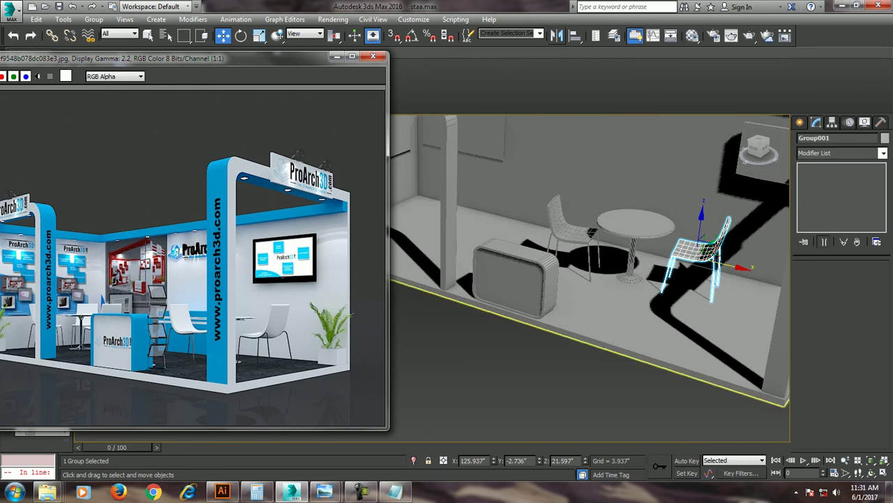
# - Select the table and both chairs and move them together along X
pyautogui.keyDown('ctrl'); pyautogui.click(635, 227); pyautogui.keyUp('ctrl')
pyautogui.keyDown('ctrl'); pyautogui.click(569, 224); pyautogui.keyUp('ctrl')
pyautogui.scroll(-5, 590, 259)
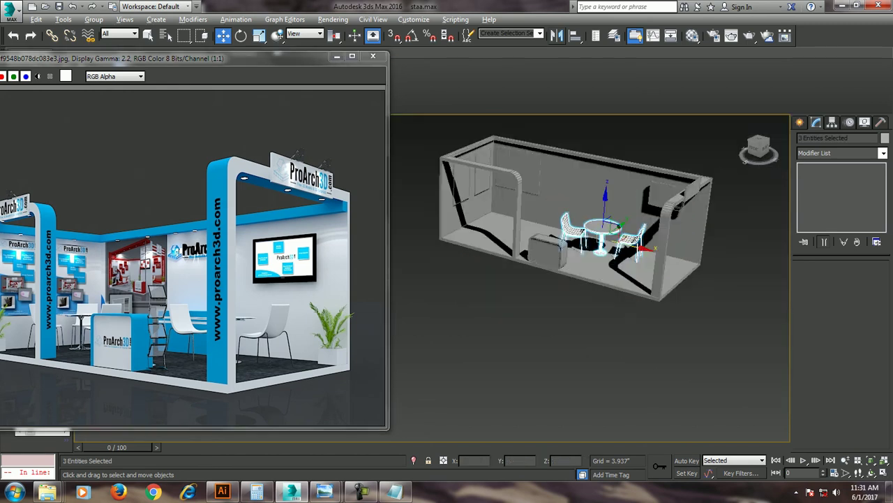
pyautogui.scroll(1, 590, 258)
pyautogui.moveTo(609, 226); pyautogui.dragTo(639, 234)
pyautogui.keyDown('alt'); pyautogui.moveTo(611, 230); pyautogui.dragTo(611, 250, button='middle'); pyautogui.keyUp('alt')
# - Shift-drag a copy of the table set toward the booth's far wall
pyautogui.keyDown('shift'); pyautogui.moveTo(618, 230); pyautogui.dragTo(539, 222); pyautogui.keyUp('shift')
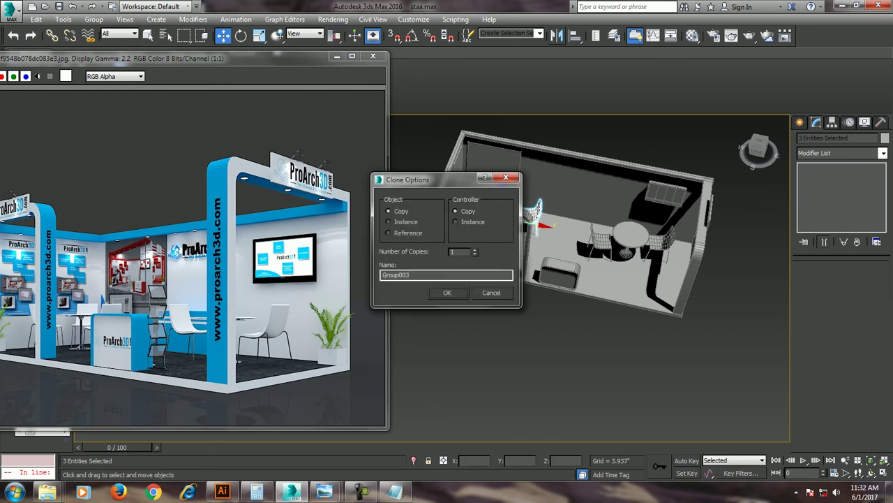
pyautogui.press('Return')
pyautogui.moveTo(611, 252)
pyautogui.keyDown('alt'); pyautogui.mouseDown(button='middle')
pyautogui.moveTo(628, 266)
pyautogui.moveTo(610, 286)
pyautogui.mouseUp(button='middle'); pyautogui.keyUp('alt')
pyautogui.scroll(3, 590, 279)
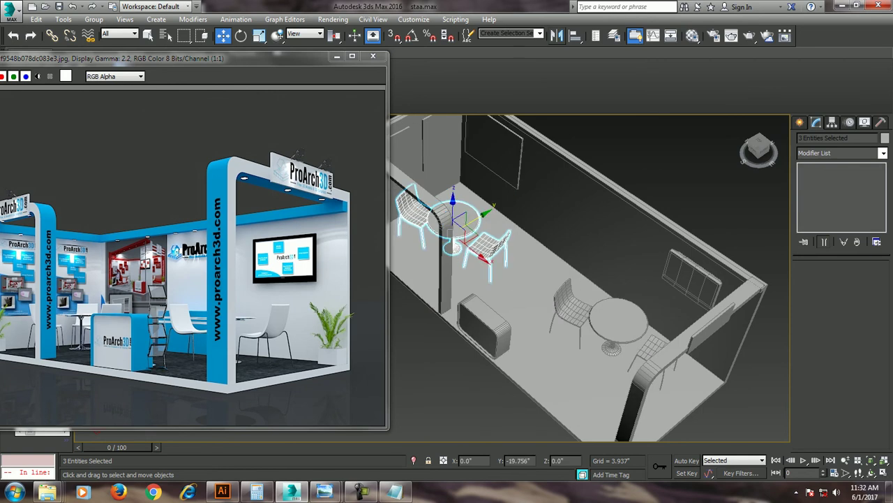
pyautogui.press('e')
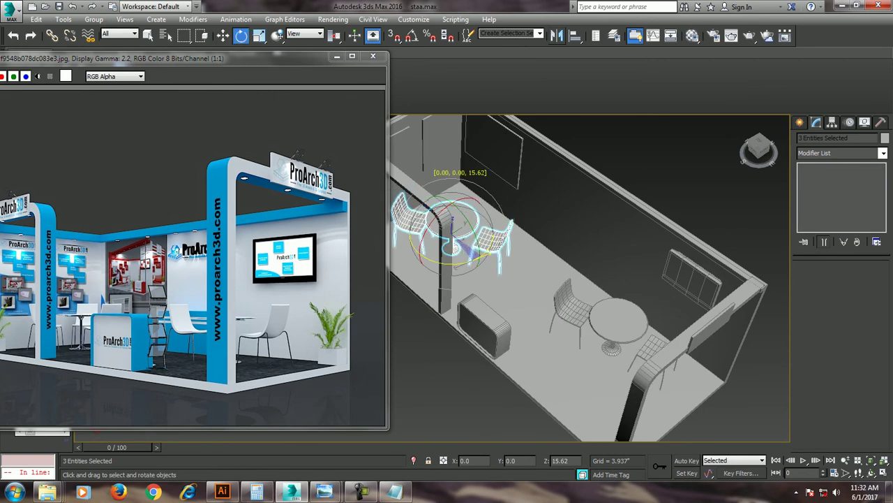
pyautogui.keyDown('alt'); pyautogui.moveTo(593, 279); pyautogui.dragTo(580, 283, button='middle'); pyautogui.keyUp('alt')
pyautogui.click(492, 244)
# - Clone one chair of the copied set to another side of the table
pyautogui.press('w')
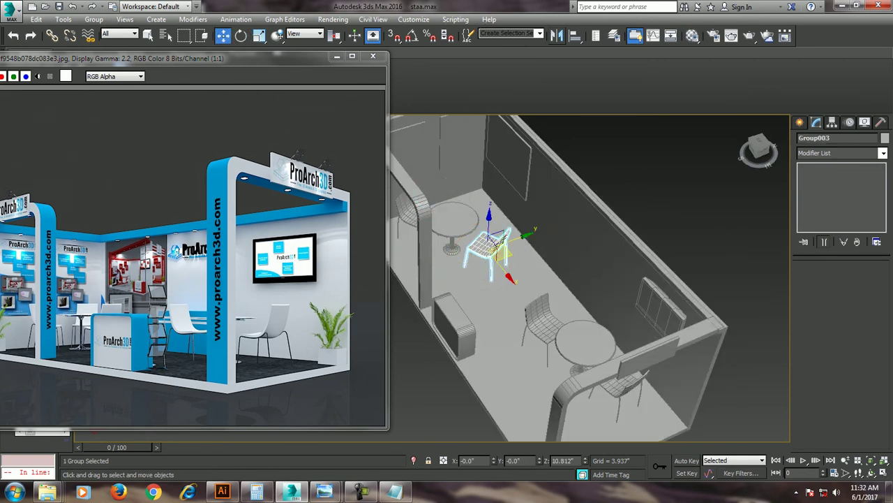
pyautogui.keyDown('alt'); pyautogui.moveTo(504, 245); pyautogui.dragTo(504, 209, button='middle'); pyautogui.keyUp('alt')
pyautogui.keyDown('shift'); pyautogui.moveTo(492, 251); pyautogui.dragTo(483, 187); pyautogui.keyUp('shift')
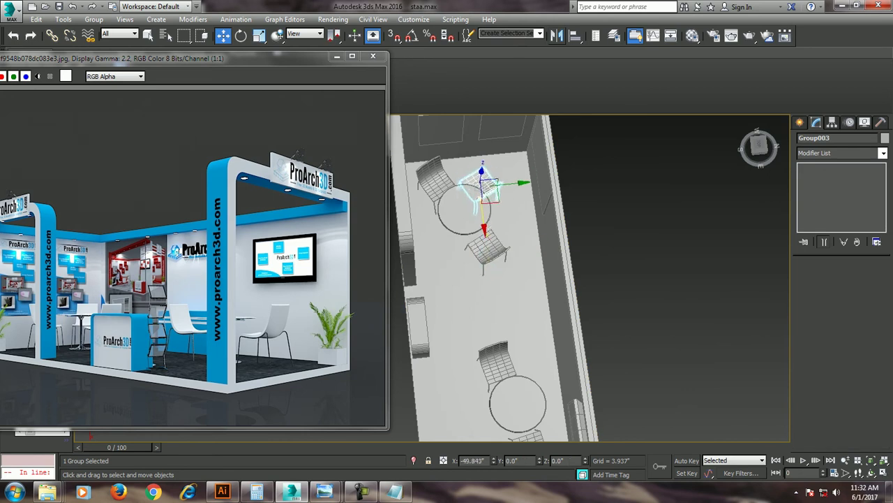
pyautogui.click(446, 291)
# - Turn the new chair to face the table and check it from a low view
pyautogui.press('e')
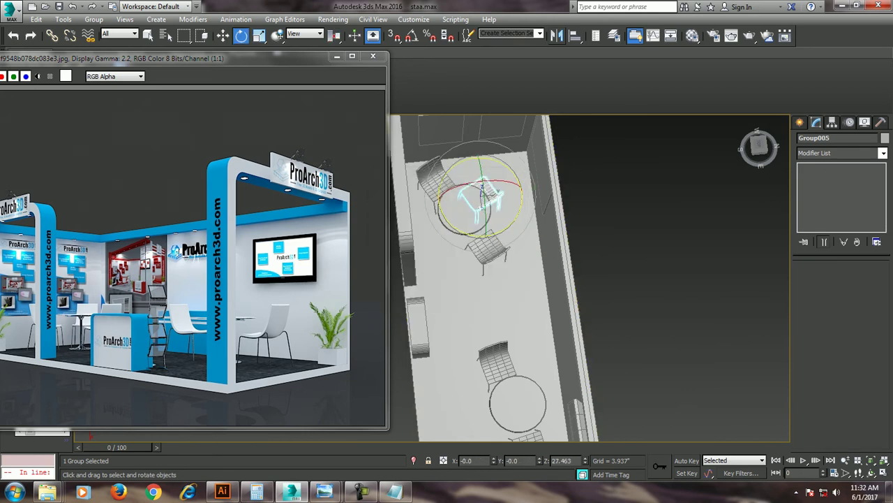
pyautogui.moveTo(488, 209); pyautogui.dragTo(506, 171)
pyautogui.press('w')
pyautogui.click(502, 227)
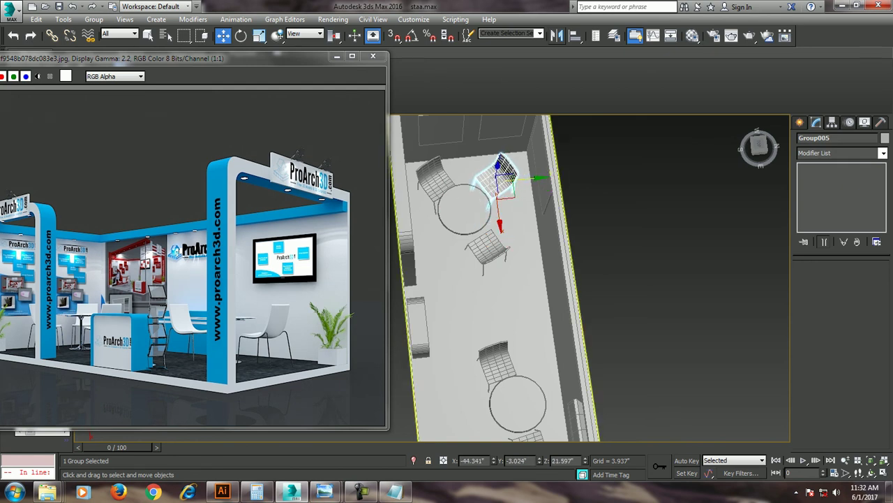
pyautogui.click(503, 178)
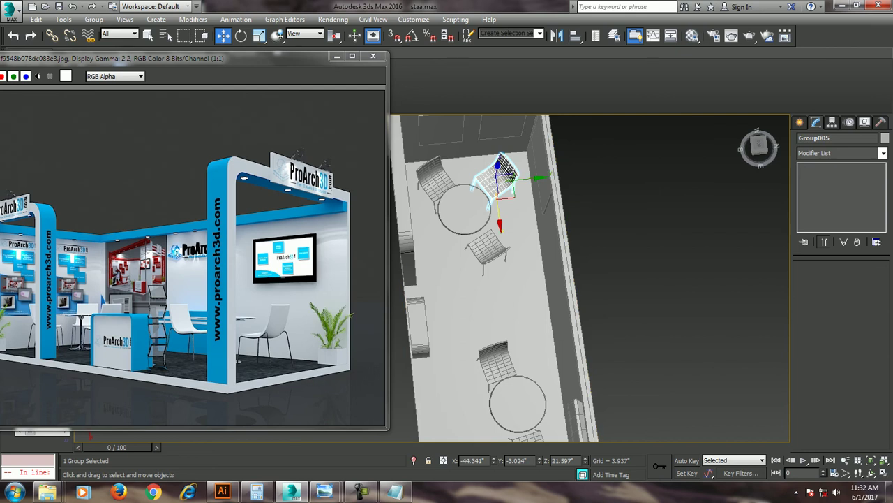
pyautogui.keyDown('alt'); pyautogui.moveTo(593, 314); pyautogui.dragTo(593, 244, button='middle'); pyautogui.keyUp('alt')
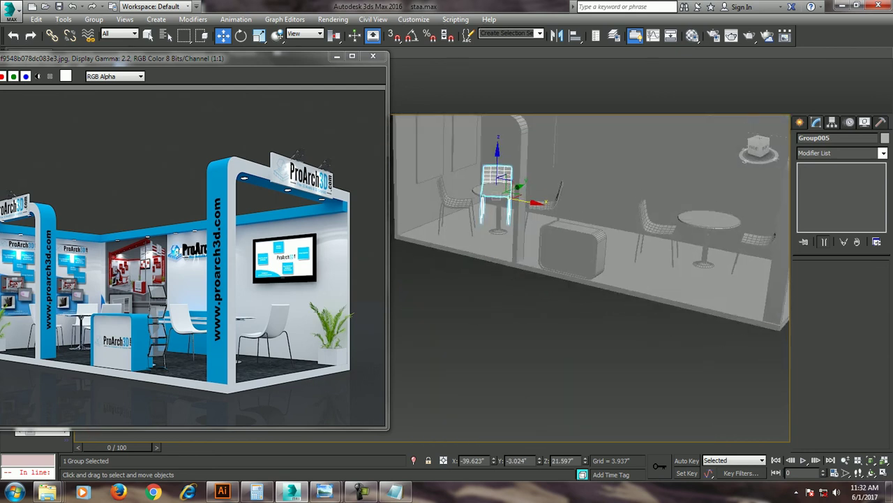
pyautogui.scroll(2, 670, 279)
pyautogui.scroll(3, 670, 279)
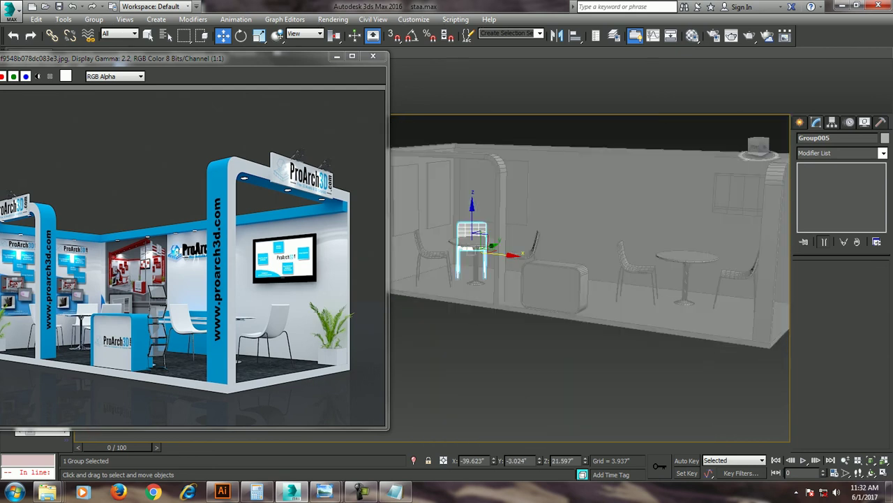
pyautogui.scroll(3, 670, 279)
pyautogui.scroll(2, 670, 280)
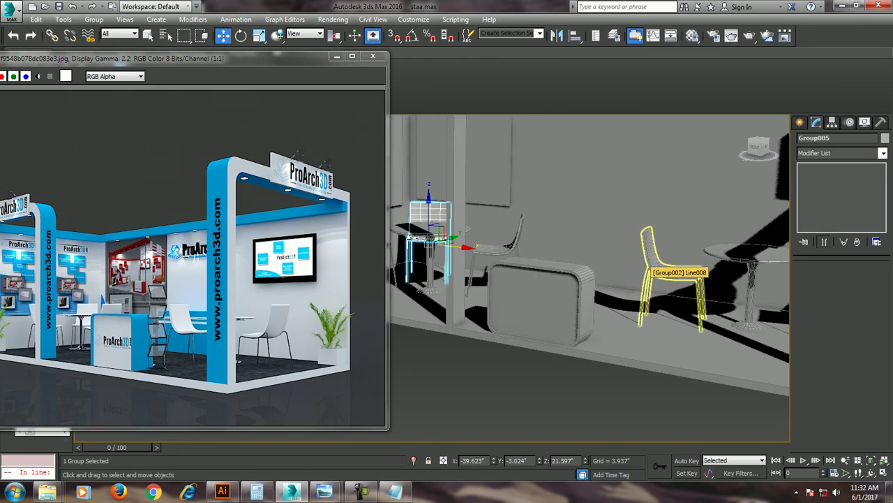
# - Zoom into the reference render's left side, then orbit the viewport toward the ceiling corner
pyautogui.scroll(1, 193, 255)
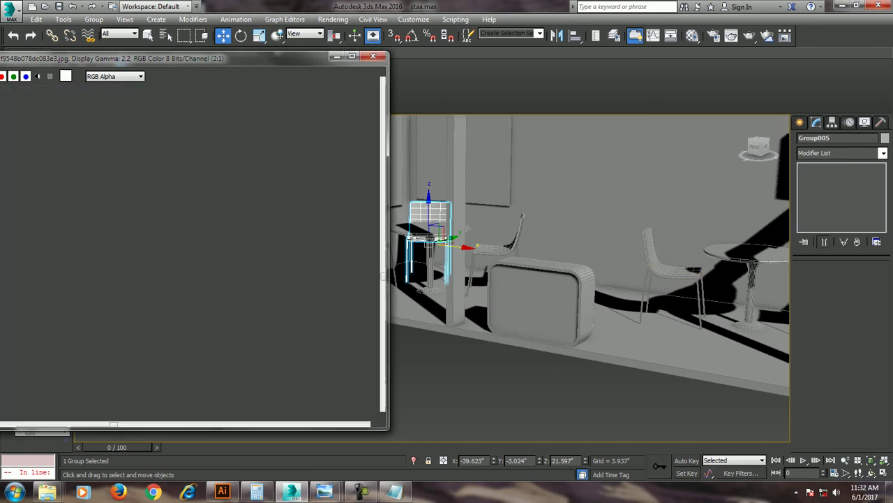
pyautogui.moveTo(193, 255); pyautogui.dragTo(326, 254, button='middle')
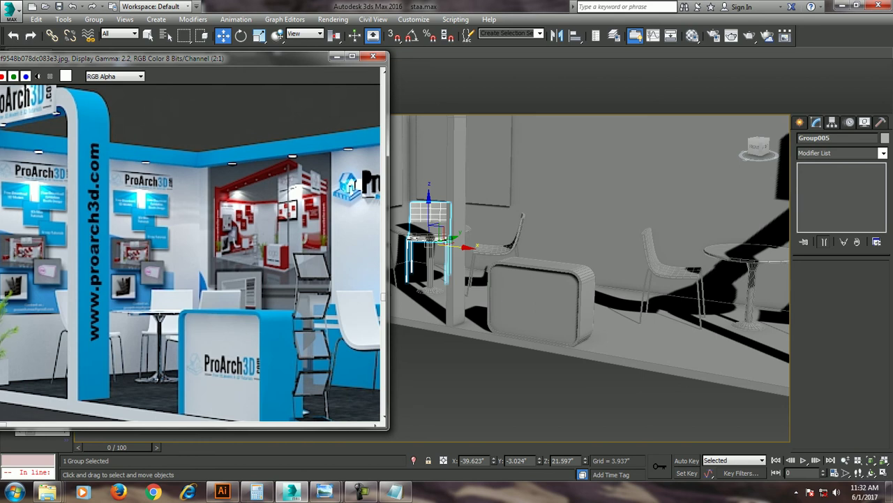
pyautogui.scroll(-5, 589, 280)
pyautogui.moveTo(590, 279)
pyautogui.keyDown('alt'); pyautogui.mouseDown(button='middle')
pyautogui.moveTo(629, 265)
pyautogui.moveTo(614, 294)
pyautogui.moveTo(600, 287)
pyautogui.mouseUp(button='middle'); pyautogui.keyUp('alt')
pyautogui.scroll(5, 589, 280)
pyautogui.scroll(-3, 590, 279)
pyautogui.scroll(3, 590, 279)
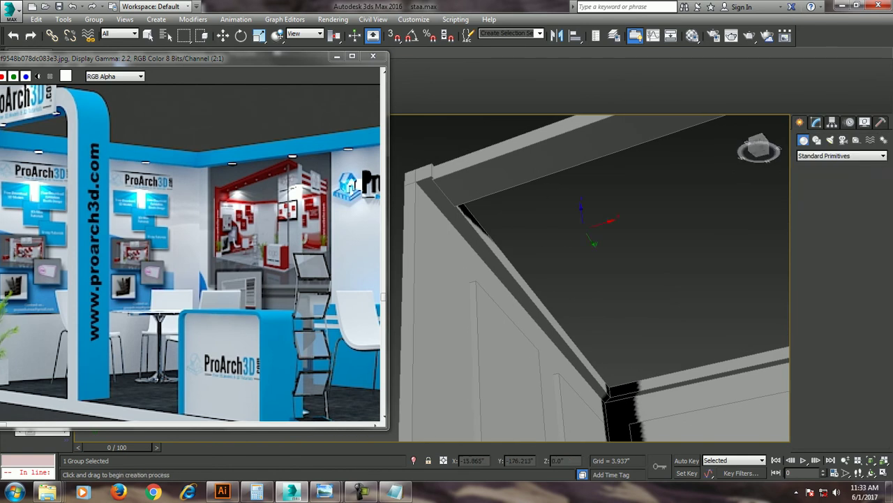
# - Create a small cylinder at the ceiling corner and clone copies along the beam
pyautogui.click(818, 216)
pyautogui.moveTo(440, 199); pyautogui.dragTo(447, 199)
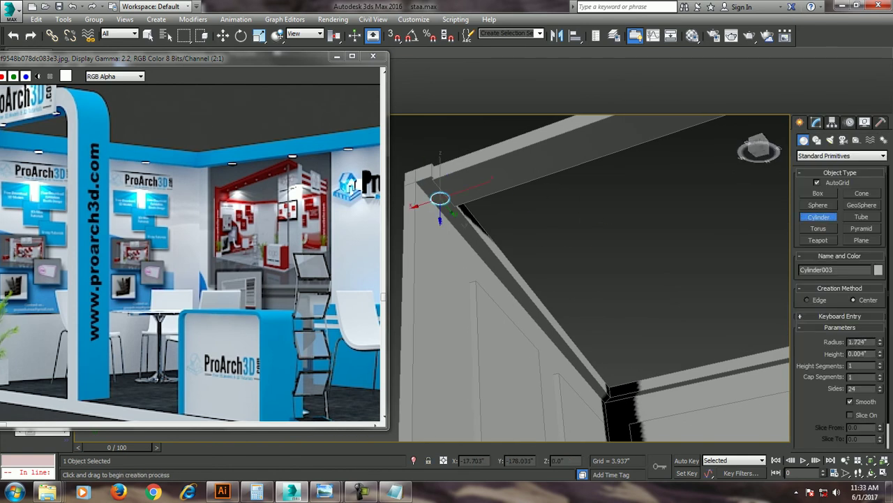
pyautogui.press('w')
pyautogui.keyDown('alt'); pyautogui.moveTo(439, 199); pyautogui.dragTo(475, 212, button='middle'); pyautogui.keyUp('alt')
pyautogui.moveTo(499, 220)
pyautogui.mouseDown()
pyautogui.moveTo(529, 232)
pyautogui.moveTo(516, 229)
pyautogui.mouseUp()
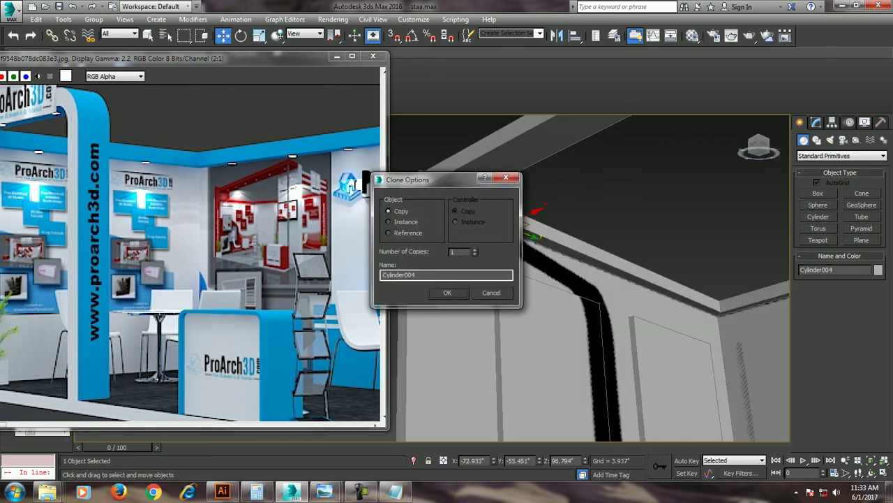
pyautogui.press('Return')
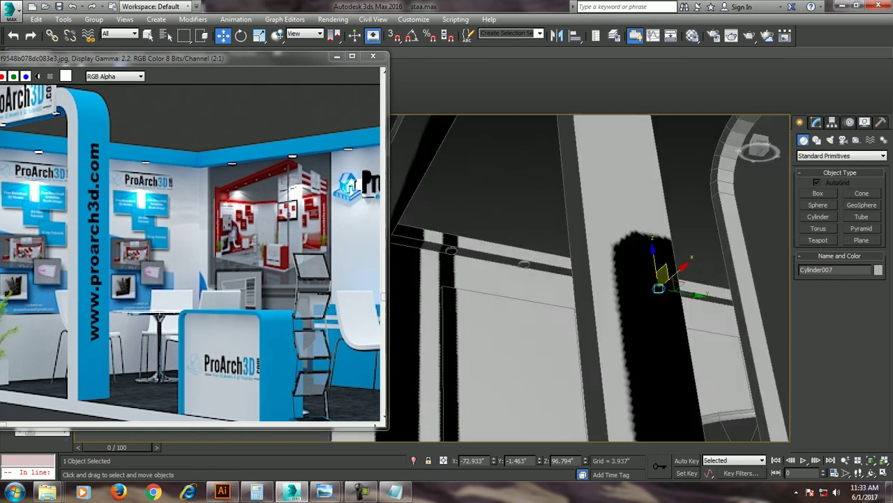
# - Clone two more downlight cylinders further along the wall, up to Cylinder007
pyautogui.keyDown('alt'); pyautogui.moveTo(558, 279); pyautogui.dragTo(601, 265, button='middle'); pyautogui.keyUp('alt')
pyautogui.keyDown('alt'); pyautogui.moveTo(628, 314); pyautogui.dragTo(614, 321, button='middle'); pyautogui.keyUp('alt')
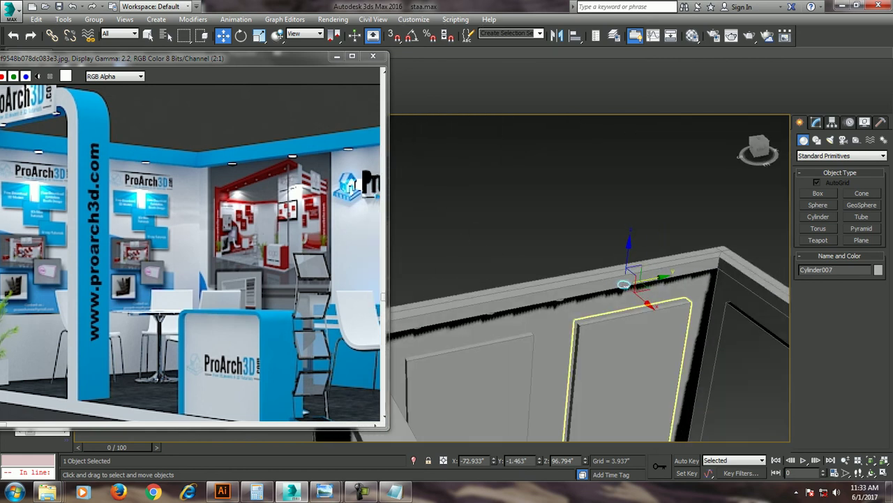
pyautogui.click(624, 322)
pyautogui.keyDown('alt'); pyautogui.moveTo(446, 238); pyautogui.dragTo(445, 292, button='middle'); pyautogui.keyUp('alt')
pyautogui.keyDown('shift'); pyautogui.moveTo(445, 292); pyautogui.dragTo(541, 308); pyautogui.keyUp('shift')
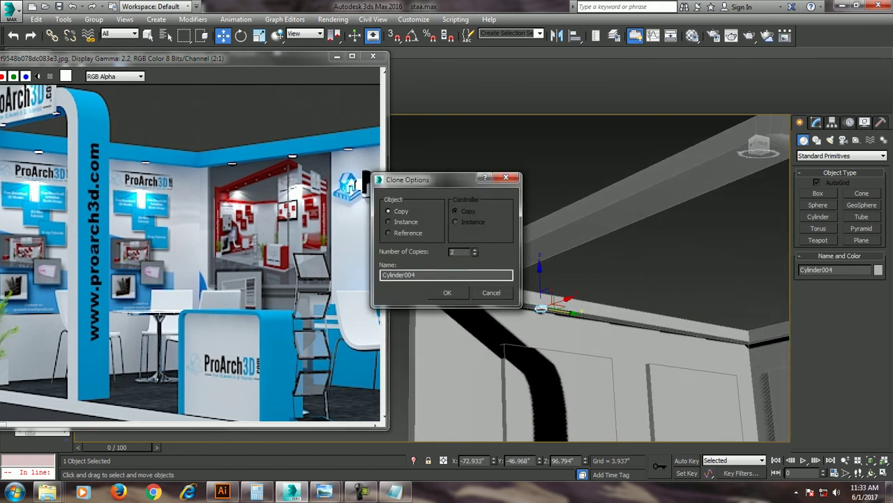
pyautogui.press('Return')
pyautogui.moveTo(541, 307)
pyautogui.keyDown('alt'); pyautogui.mouseDown(button='middle')
pyautogui.moveTo(720, 335)
pyautogui.moveTo(725, 391)
pyautogui.moveTo(691, 335)
pyautogui.mouseUp(button='middle'); pyautogui.keyUp('alt')
pyautogui.click(725, 345)
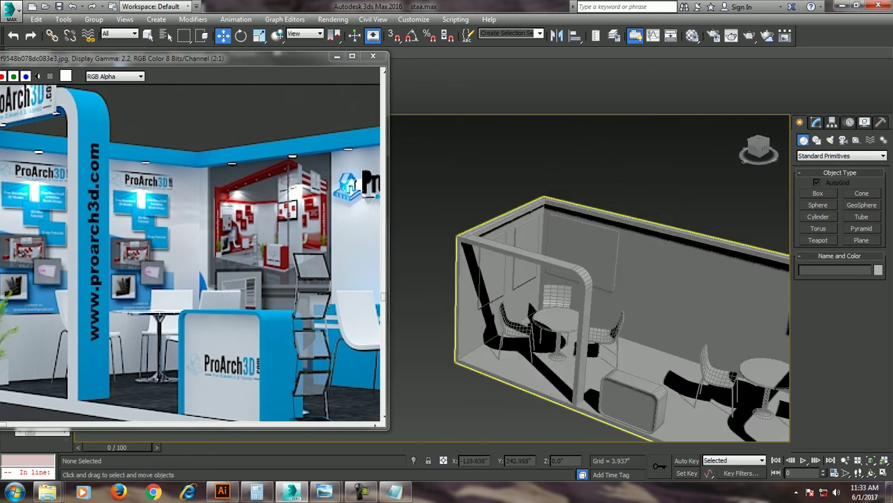
pyautogui.click(628, 342)
pyautogui.scroll(5, 629, 342)
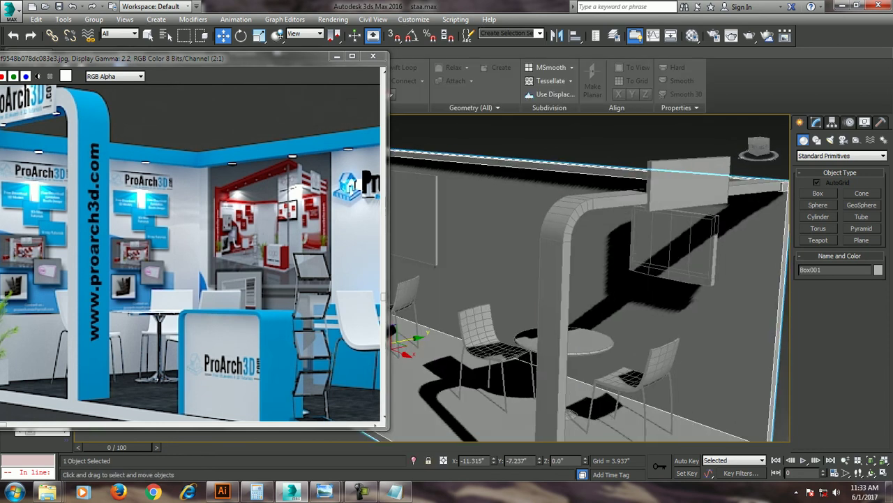
pyautogui.scroll(2, 590, 279)
pyautogui.press('z')
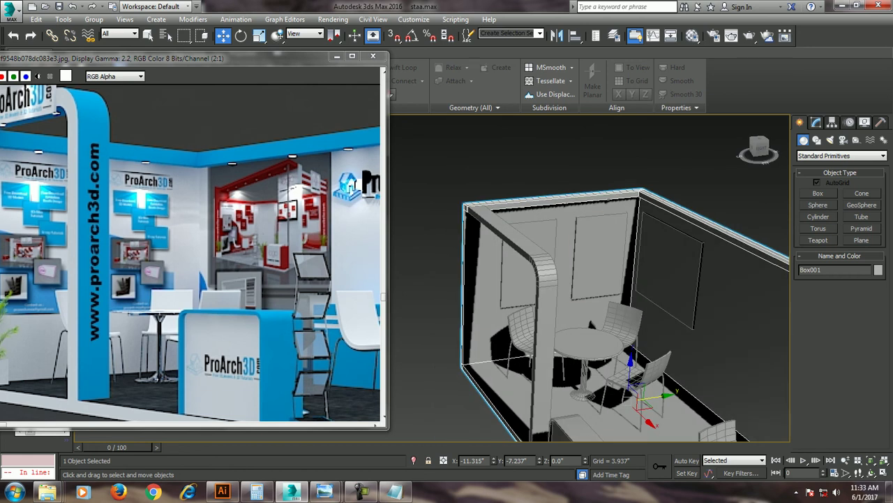
pyautogui.keyDown('ctrl'); pyautogui.click(638, 278); pyautogui.keyUp('ctrl')
pyautogui.click(638, 278)
pyautogui.press('z')
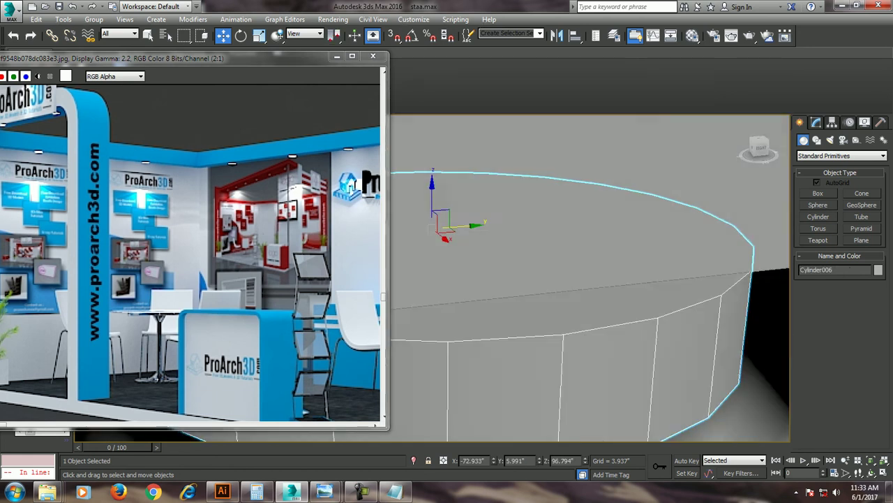
pyautogui.scroll(-3, 513, 198)
pyautogui.scroll(-3, 520, 203)
pyautogui.moveTo(520, 203)
pyautogui.keyDown('alt'); pyautogui.mouseDown(button='middle')
pyautogui.moveTo(621, 203)
pyautogui.moveTo(572, 217)
pyautogui.moveTo(621, 252)
pyautogui.mouseUp(button='middle'); pyautogui.keyUp('alt')
pyautogui.keyDown('ctrl'); pyautogui.click(617, 218); pyautogui.keyUp('ctrl')
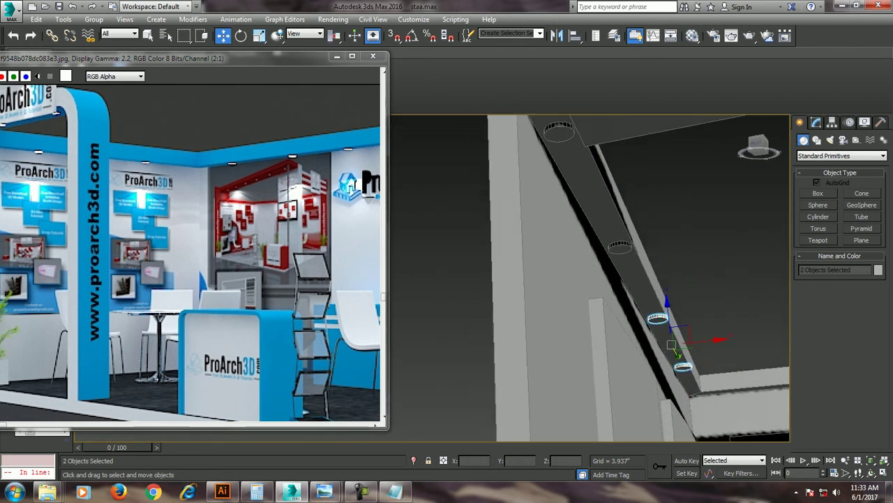
pyautogui.keyDown('ctrl'); pyautogui.click(622, 252); pyautogui.keyUp('ctrl')
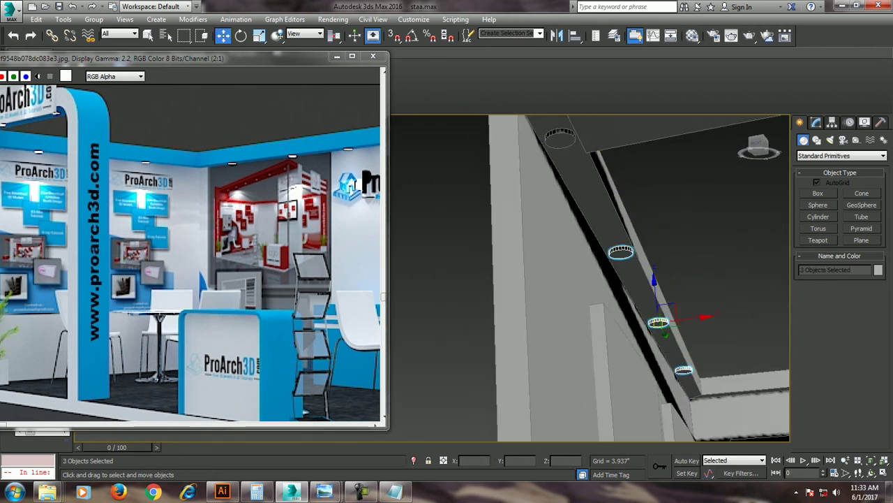
pyautogui.keyDown('ctrl'); pyautogui.click(560, 138); pyautogui.keyUp('ctrl')
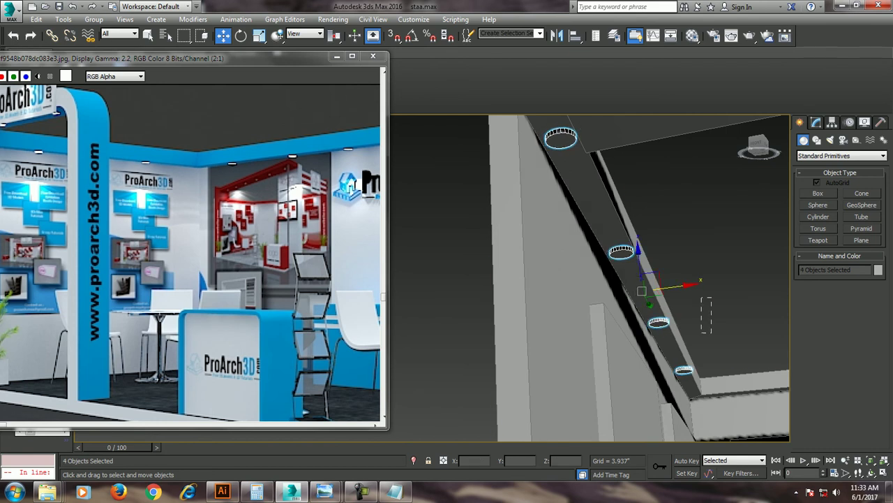
pyautogui.keyDown('ctrl'); pyautogui.click(646, 300); pyautogui.keyUp('ctrl')
pyautogui.keyDown('alt'); pyautogui.click(701, 333); pyautogui.keyUp('alt')
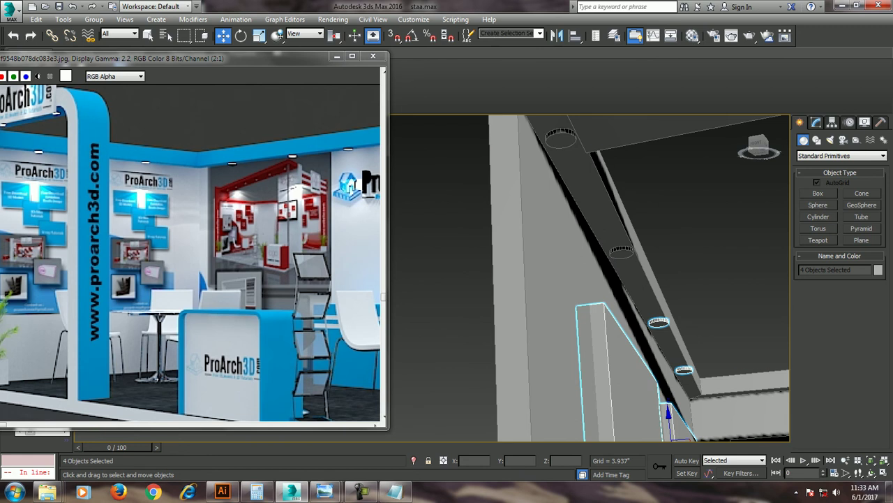
pyautogui.keyDown('alt'); pyautogui.moveTo(456, 344); pyautogui.dragTo(620, 417); pyautogui.keyUp('alt')
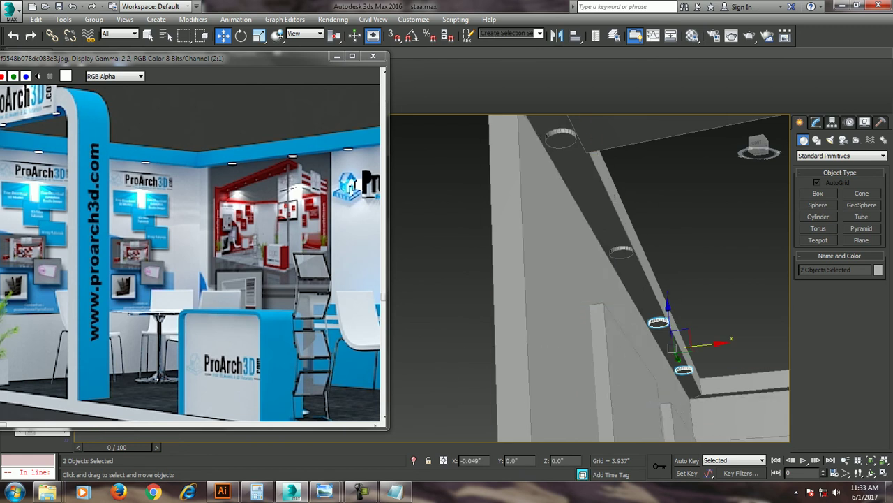
pyautogui.keyDown('alt'); pyautogui.moveTo(628, 279); pyautogui.dragTo(607, 286, button='middle'); pyautogui.keyUp('alt')
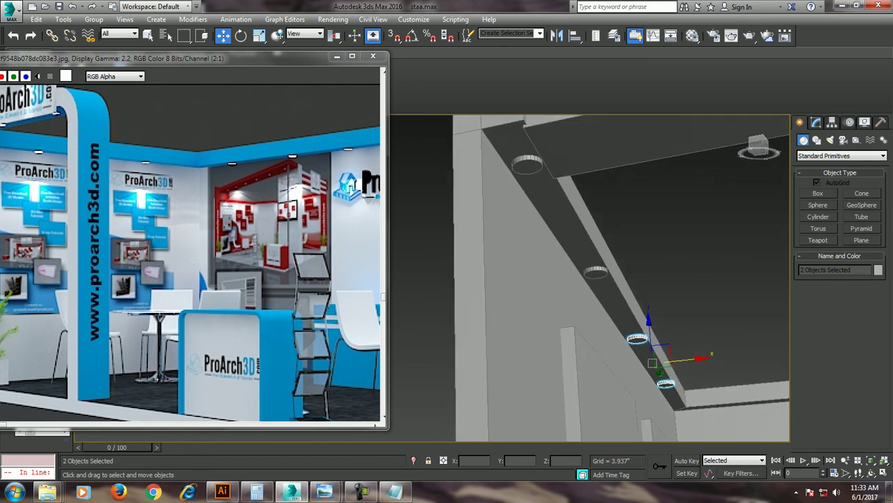
pyautogui.click(637, 338)
pyautogui.keyDown('alt'); pyautogui.moveTo(629, 314); pyautogui.dragTo(600, 293, button='middle'); pyautogui.keyUp('alt')
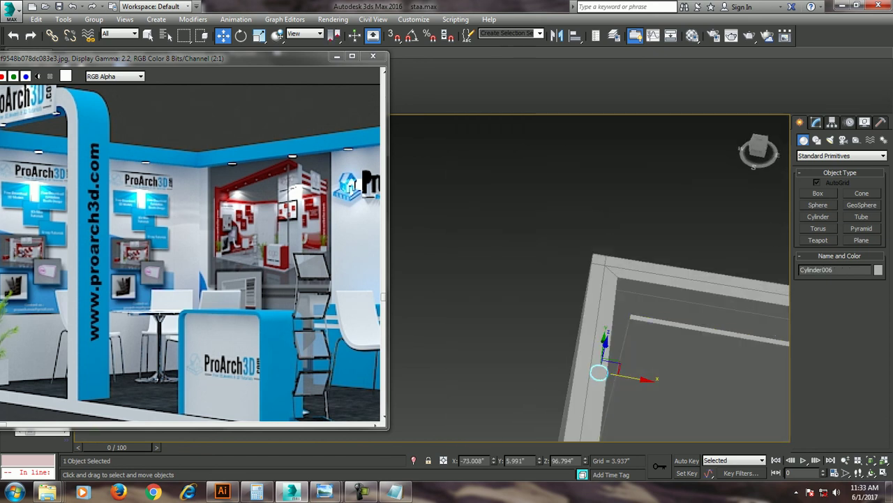
# - Clone Cylinder006 once along the booth's top edge as a Copy
pyautogui.moveTo(598, 372); pyautogui.dragTo(669, 385)
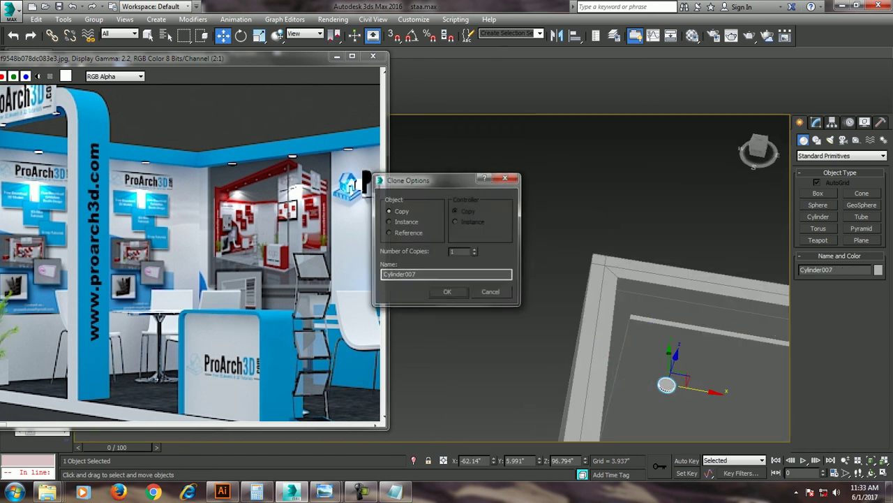
pyautogui.click(447, 293)
pyautogui.moveTo(628, 314)
pyautogui.keyDown('alt'); pyautogui.mouseDown(button='middle')
pyautogui.moveTo(600, 293)
pyautogui.moveTo(607, 314)
pyautogui.moveTo(670, 328)
pyautogui.mouseUp(button='middle'); pyautogui.keyUp('alt')
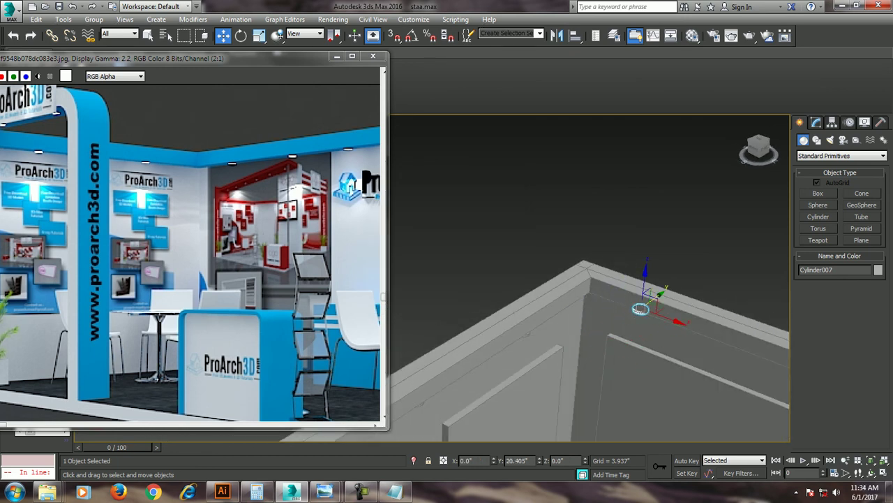
pyautogui.scroll(10, 649, 296)
pyautogui.moveTo(590, 279)
pyautogui.keyDown('alt'); pyautogui.mouseDown(button='middle')
pyautogui.moveTo(590, 300)
pyautogui.moveTo(590, 231)
pyautogui.moveTo(572, 265)
pyautogui.moveTo(544, 272)
pyautogui.moveTo(488, 263)
pyautogui.moveTo(489, 244)
pyautogui.moveTo(499, 307)
pyautogui.moveTo(432, 308)
pyautogui.mouseUp(button='middle'); pyautogui.keyUp('alt')
pyautogui.scroll(-5, 590, 279)
# - Array several more downlight ring copies along the wall edge, up to Cylinder011
pyautogui.scroll(1, 193, 247)
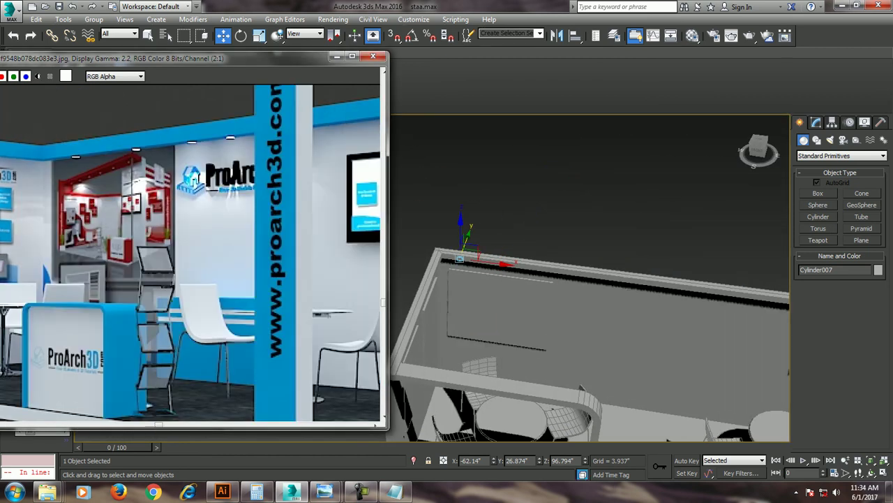
pyautogui.scroll(-3, 193, 248)
pyautogui.scroll(1, 193, 248)
pyautogui.keyDown('alt'); pyautogui.moveTo(593, 314); pyautogui.dragTo(593, 328, button='middle'); pyautogui.keyUp('alt')
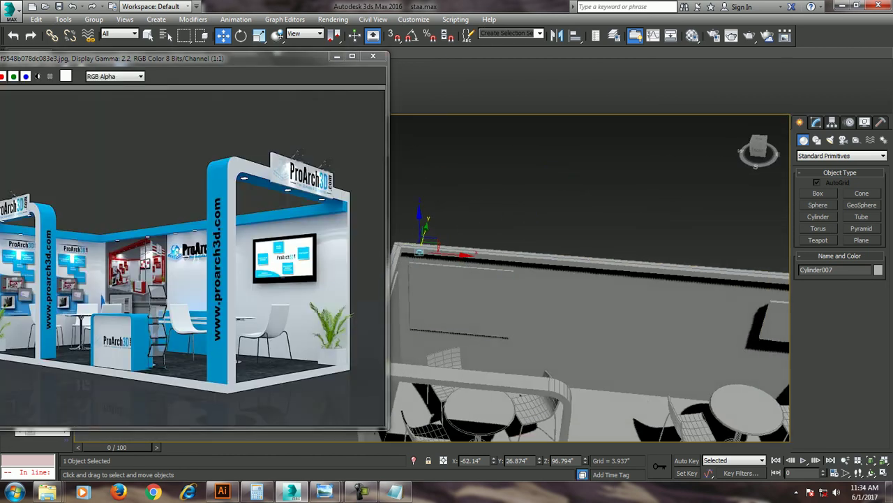
pyautogui.moveTo(446, 253)
pyautogui.mouseDown()
pyautogui.moveTo(518, 259)
pyautogui.moveTo(508, 259)
pyautogui.mouseUp()
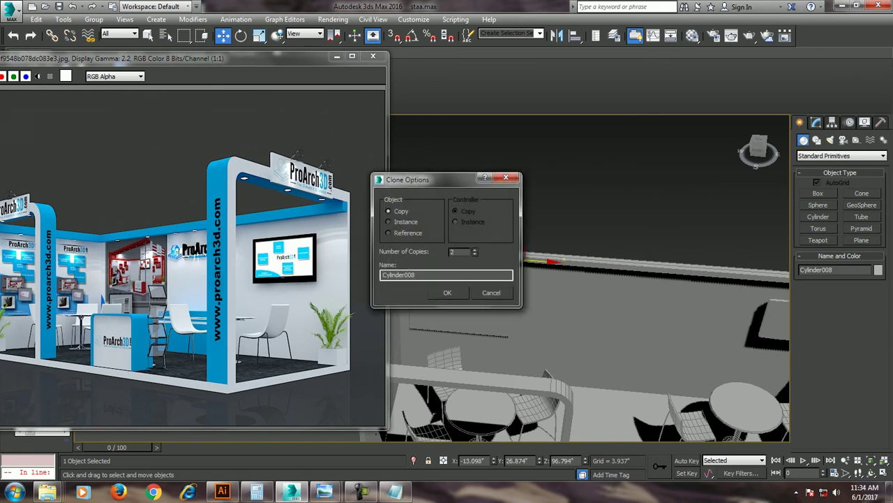
pyautogui.press('Return')
pyautogui.moveTo(594, 314)
pyautogui.keyDown('alt'); pyautogui.mouseDown(button='middle')
pyautogui.moveTo(628, 301)
pyautogui.moveTo(621, 307)
pyautogui.mouseUp(button='middle'); pyautogui.keyUp('alt')
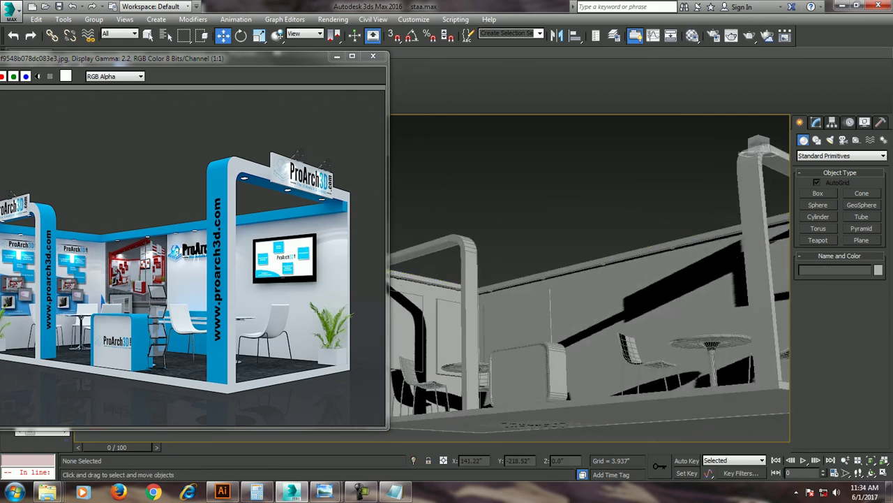
pyautogui.scroll(1, 147, 342)
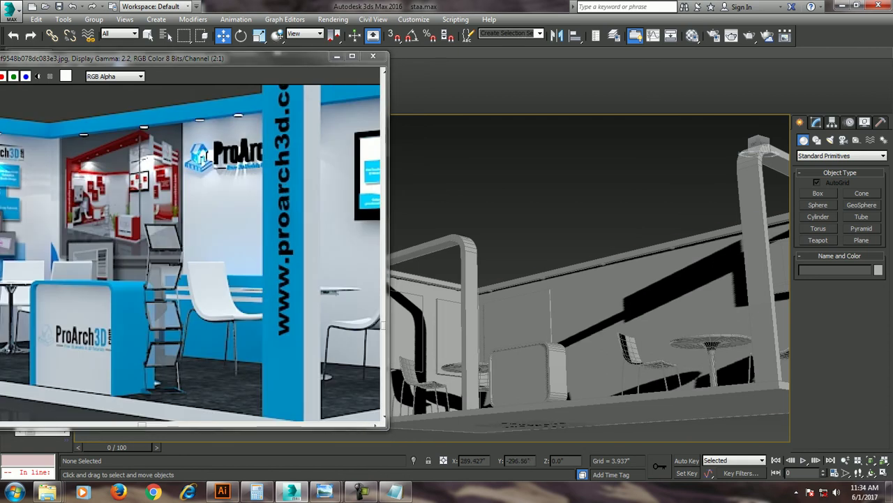
pyautogui.moveTo(140, 279); pyautogui.dragTo(239, 279, button='middle')
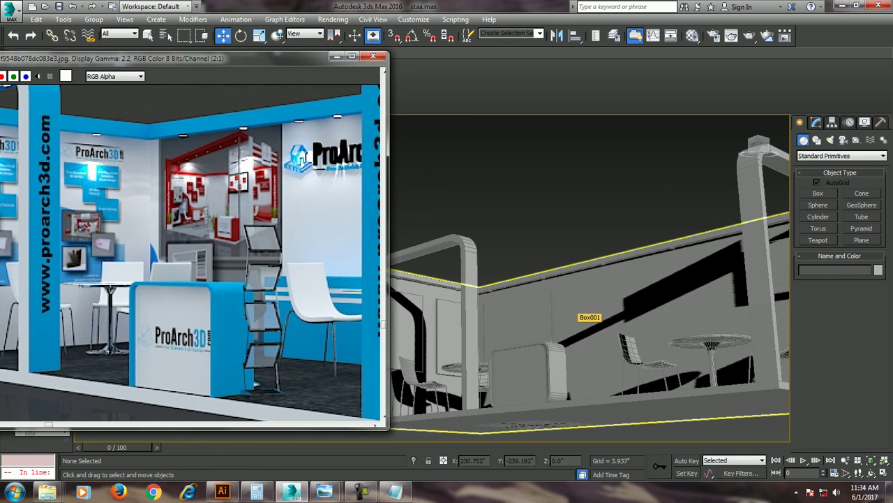
pyautogui.moveTo(239, 279); pyautogui.dragTo(151, 279, button='middle')
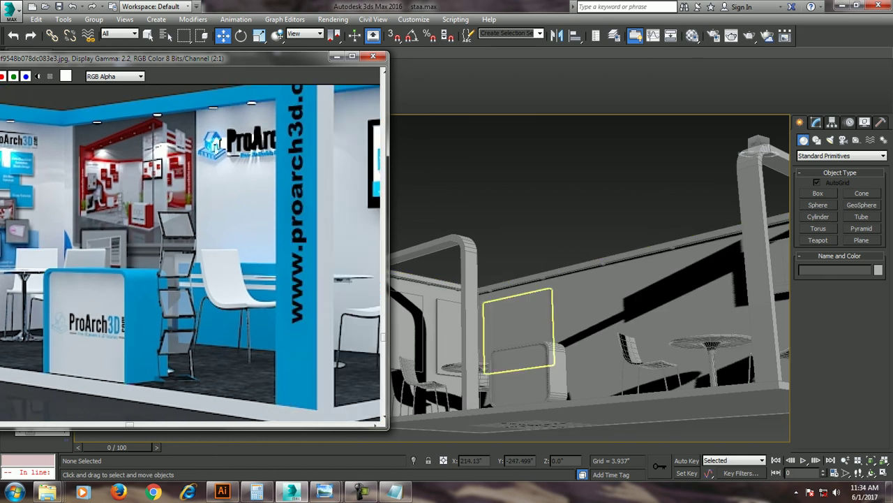
# - Draw a new box, Box007, on the booth floor between the chair groups
pyautogui.moveTo(517, 328)
pyautogui.keyDown('alt'); pyautogui.mouseDown(button='middle')
pyautogui.moveTo(523, 398)
pyautogui.moveTo(537, 397)
pyautogui.mouseUp(button='middle'); pyautogui.keyUp('alt')
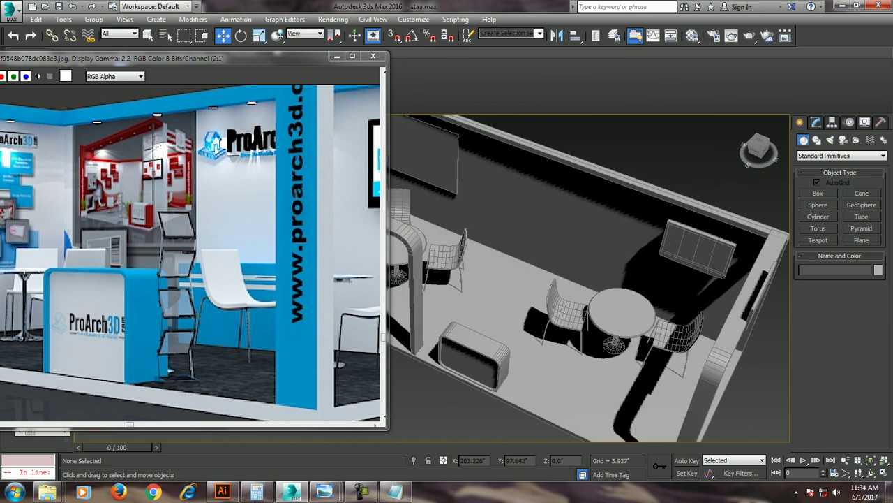
pyautogui.click(818, 193)
pyautogui.moveTo(419, 199)
pyautogui.keyDown('alt'); pyautogui.mouseDown(button='middle')
pyautogui.moveTo(569, 310)
pyautogui.moveTo(561, 287)
pyautogui.mouseUp(button='middle'); pyautogui.keyUp('alt')
pyautogui.moveTo(569, 286); pyautogui.dragTo(604, 304)
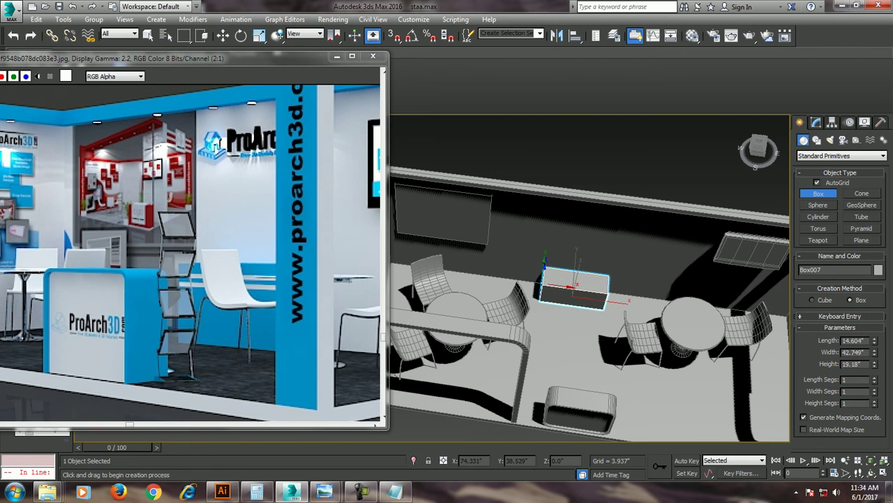
# - Stretch Box007 taller with non-uniform scale and view it in the Front view
pyautogui.press('r')
pyautogui.keyDown('alt'); pyautogui.moveTo(576, 249); pyautogui.dragTo(551, 297, button='middle'); pyautogui.keyUp('alt')
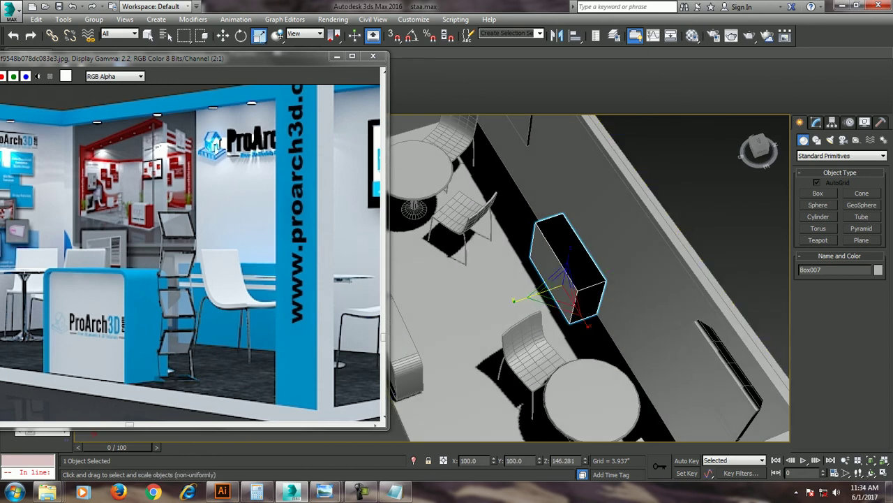
pyautogui.moveTo(541, 297); pyautogui.dragTo(531, 299)
pyautogui.press('w')
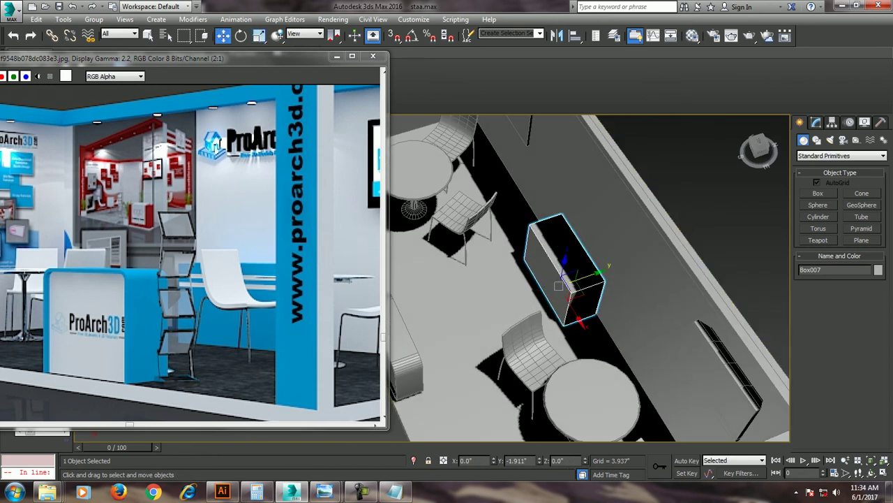
pyautogui.keyDown('alt'); pyautogui.moveTo(562, 284); pyautogui.dragTo(576, 311, button='middle'); pyautogui.keyUp('alt')
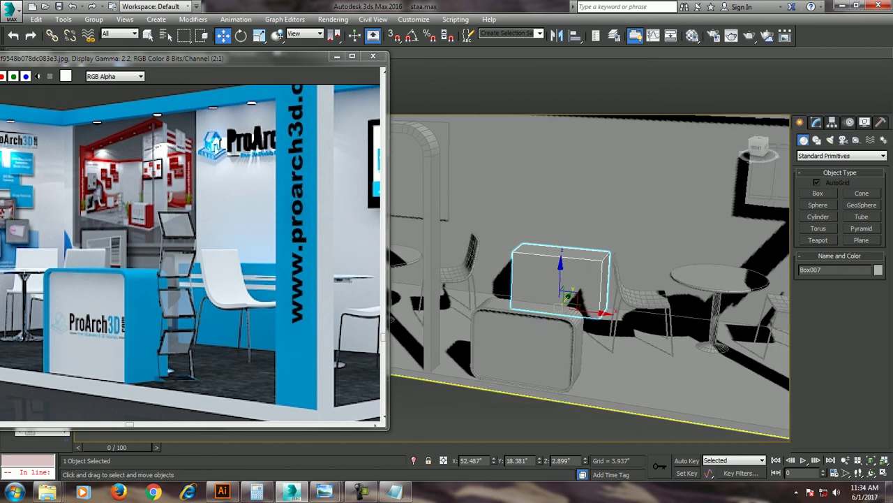
pyautogui.hotkey('alt', 'w')
pyautogui.hotkey('alt', 'w')
pyautogui.moveTo(586, 196)
pyautogui.mouseDown(button='middle')
pyautogui.moveTo(536, 249)
pyautogui.moveTo(543, 297)
pyautogui.mouseUp(button='middle')
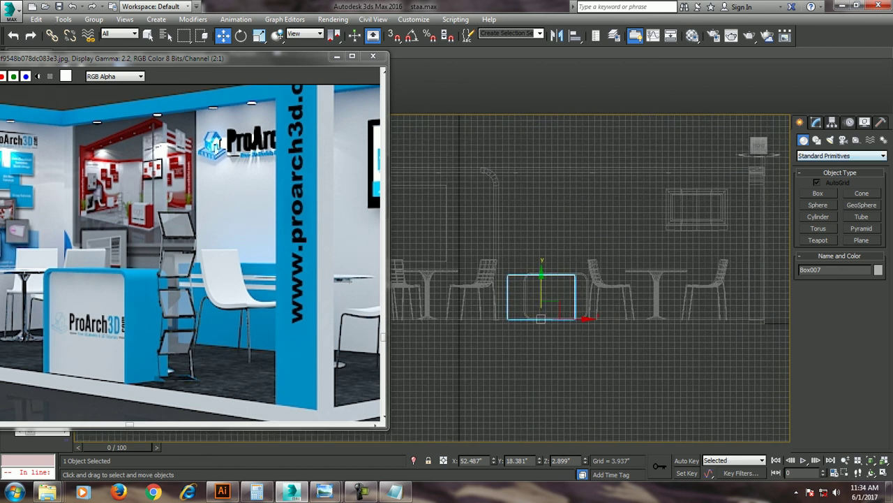
pyautogui.click(816, 139)
# - Draw a five-point zigzag line, Line018, upright beside Box007 in the Front view
pyautogui.click(819, 202)
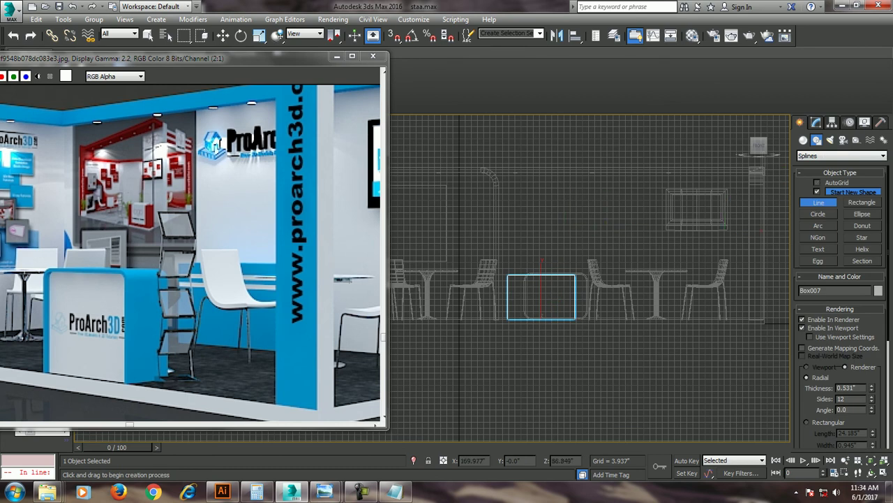
pyautogui.click(577, 230)
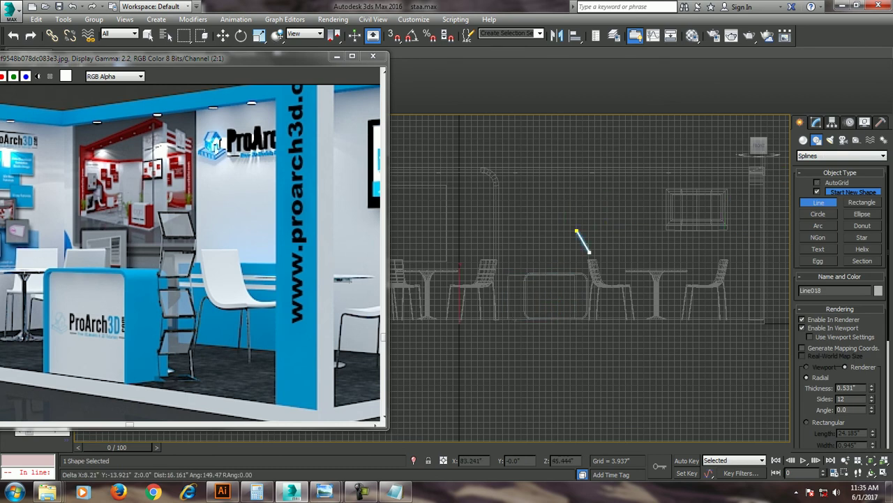
pyautogui.click(591, 256)
pyautogui.click(585, 280)
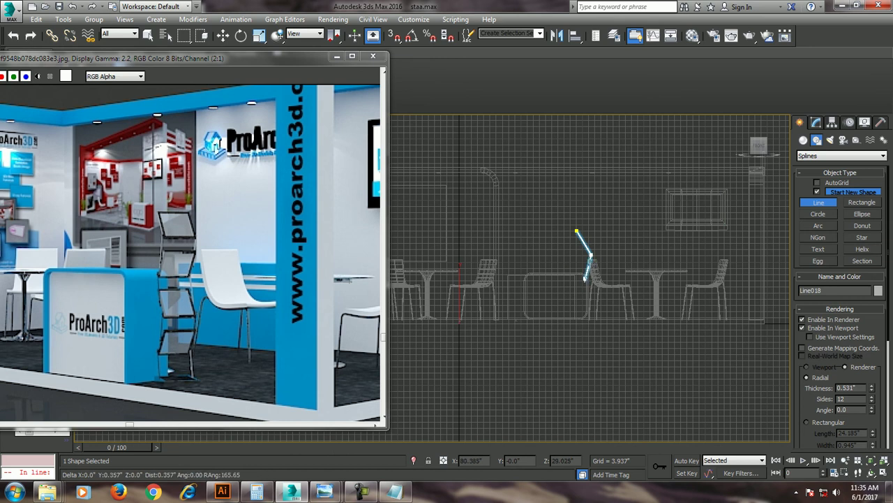
pyautogui.click(600, 296)
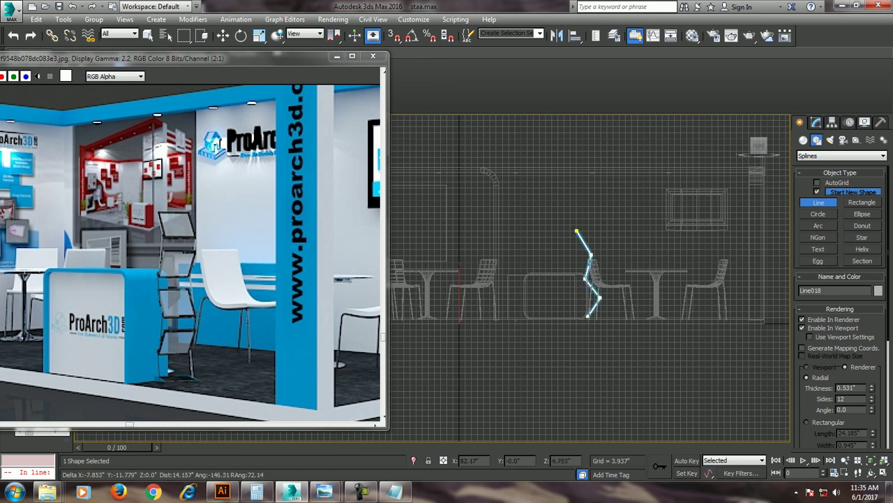
pyautogui.click(606, 318)
pyautogui.rightClick(606, 317)
pyautogui.press('w')
pyautogui.hotkey('alt', 'w')
pyautogui.hotkey('alt', 'w')
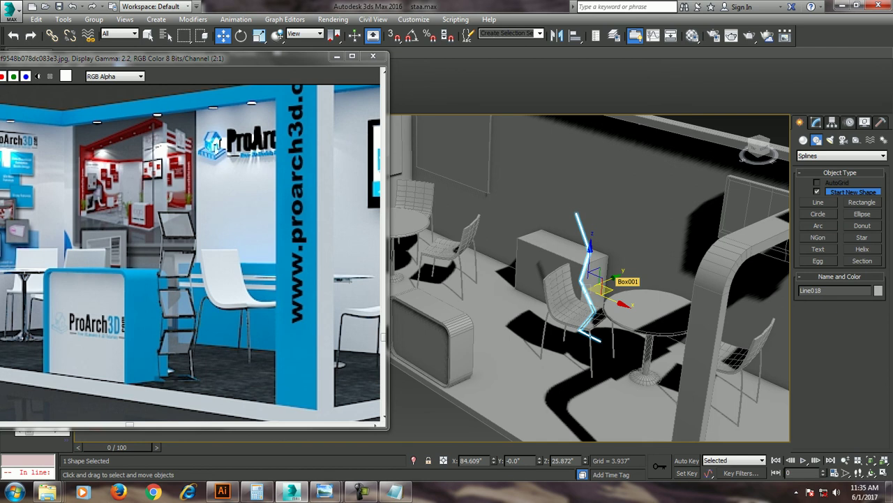
# - Move, lower and rotate the zigzag line into place beside the box
pyautogui.moveTo(605, 277); pyautogui.dragTo(521, 308)
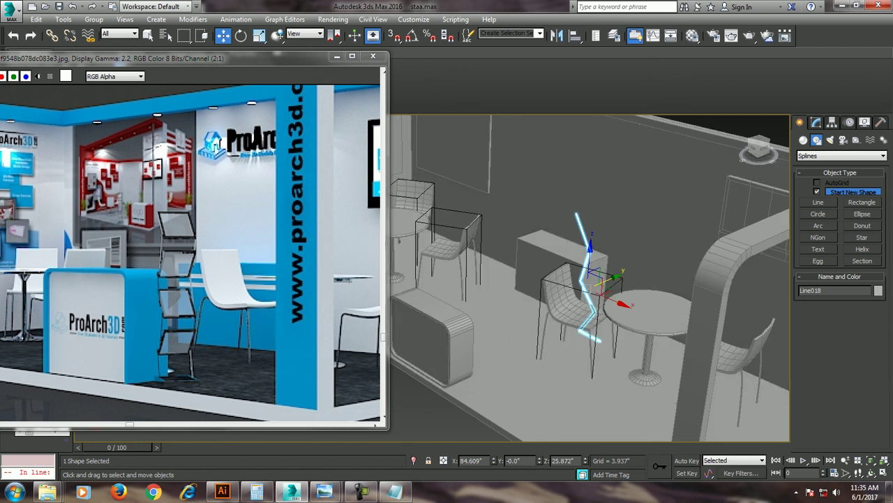
pyautogui.moveTo(521, 308)
pyautogui.keyDown('alt'); pyautogui.mouseDown(button='middle')
pyautogui.moveTo(549, 282)
pyautogui.moveTo(530, 279)
pyautogui.mouseUp(button='middle'); pyautogui.keyUp('alt')
pyautogui.moveTo(501, 237); pyautogui.dragTo(501, 233)
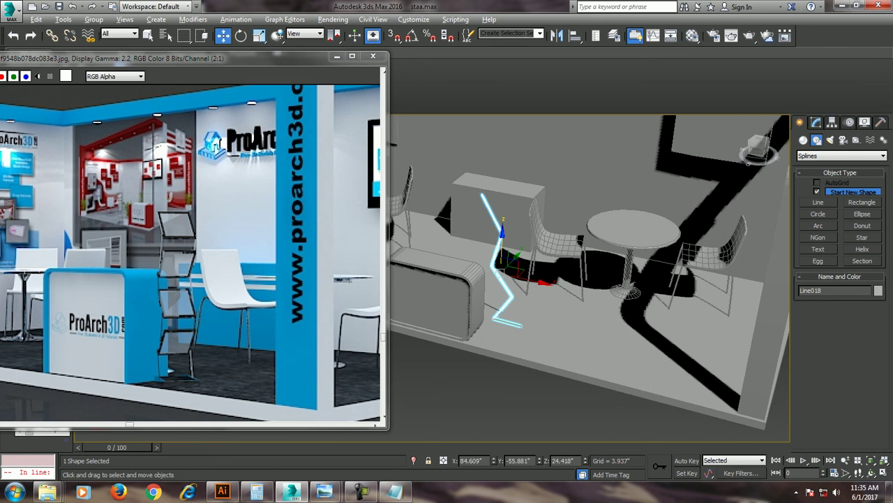
pyautogui.keyDown('alt'); pyautogui.moveTo(530, 279); pyautogui.dragTo(517, 272, button='middle'); pyautogui.keyUp('alt')
pyautogui.scroll(3, 516, 272)
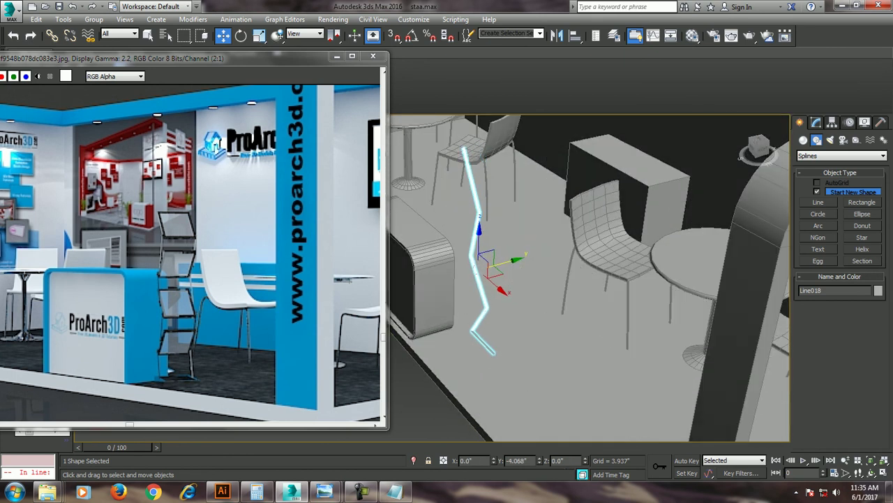
pyautogui.keyDown('alt'); pyautogui.moveTo(586, 279); pyautogui.dragTo(558, 273, button='middle'); pyautogui.keyUp('alt')
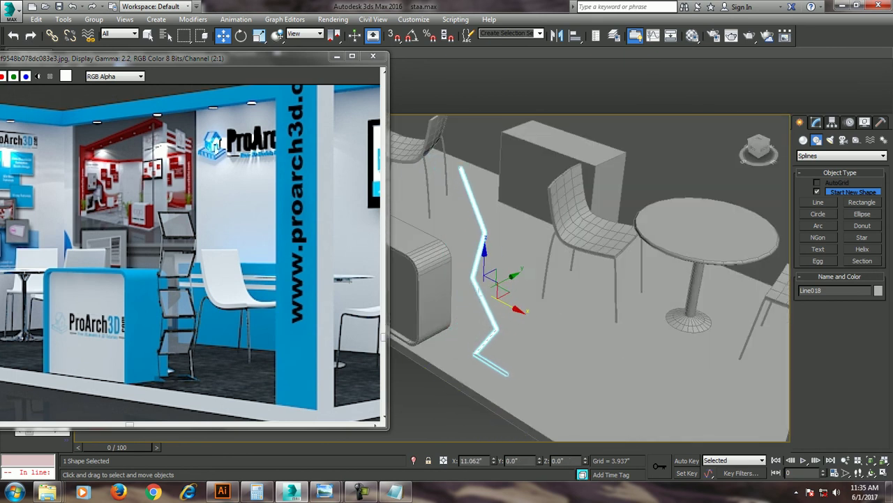
pyautogui.keyDown('alt'); pyautogui.moveTo(586, 279); pyautogui.dragTo(558, 279, button='middle'); pyautogui.keyUp('alt')
pyautogui.press('e')
pyautogui.moveTo(513, 294); pyautogui.dragTo(482, 311)
pyautogui.keyDown('alt'); pyautogui.moveTo(586, 279); pyautogui.dragTo(586, 251, button='middle'); pyautogui.keyUp('alt')
# - Clone the zigzag spline to the right as Line019
pyautogui.press('w')
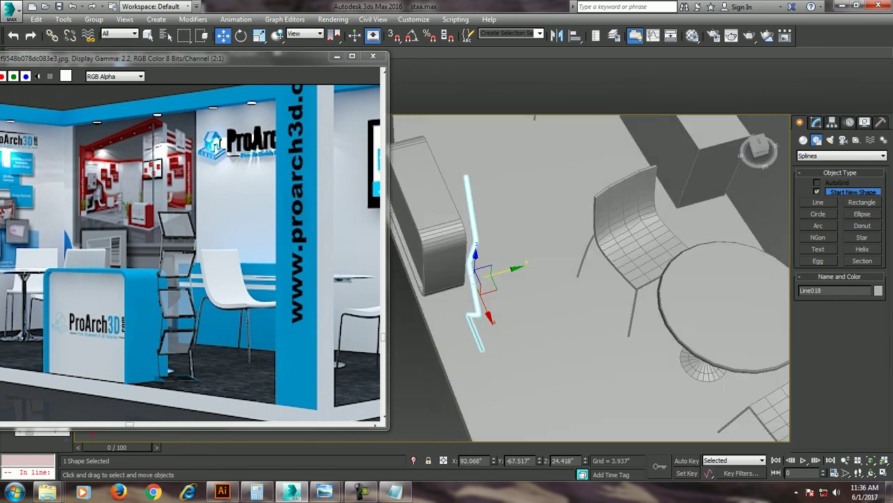
pyautogui.keyDown('shift'); pyautogui.moveTo(488, 275); pyautogui.dragTo(541, 258); pyautogui.keyUp('shift')
pyautogui.click(447, 293)
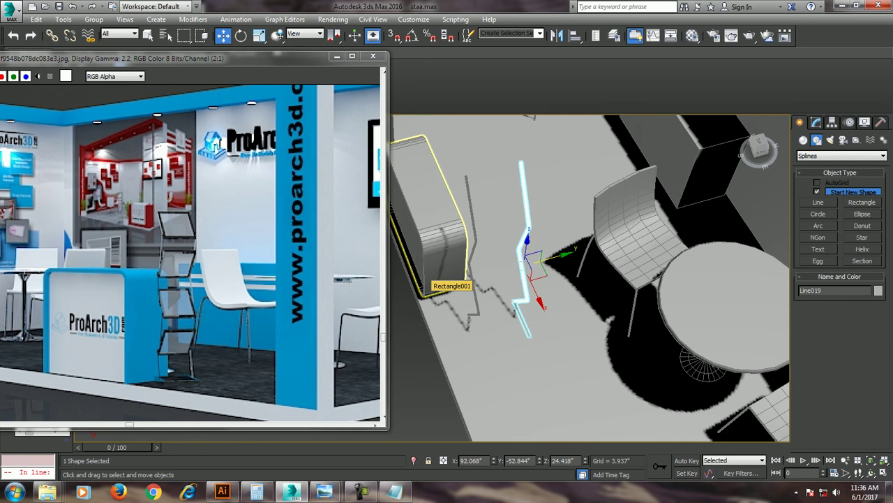
pyautogui.moveTo(587, 280)
pyautogui.keyDown('alt'); pyautogui.mouseDown(button='middle')
pyautogui.moveTo(586, 251)
pyautogui.moveTo(629, 231)
pyautogui.mouseUp(button='middle'); pyautogui.keyUp('alt')
pyautogui.scroll(3, 586, 279)
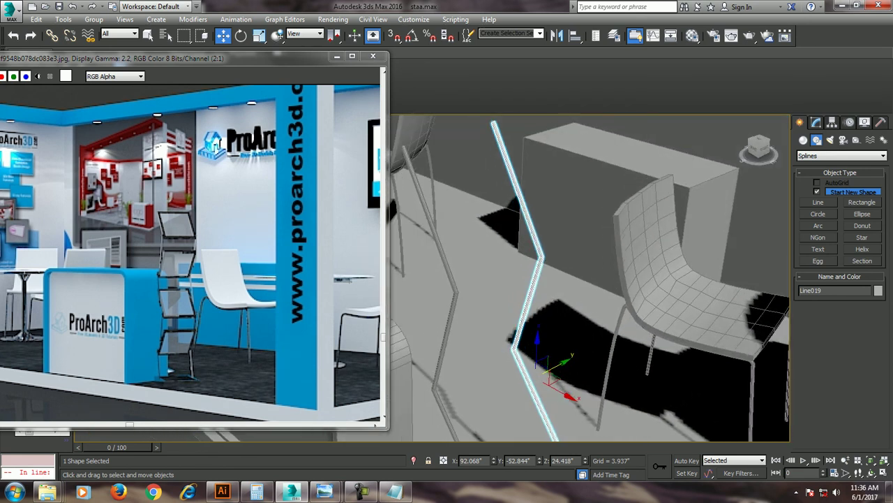
pyautogui.click(815, 122)
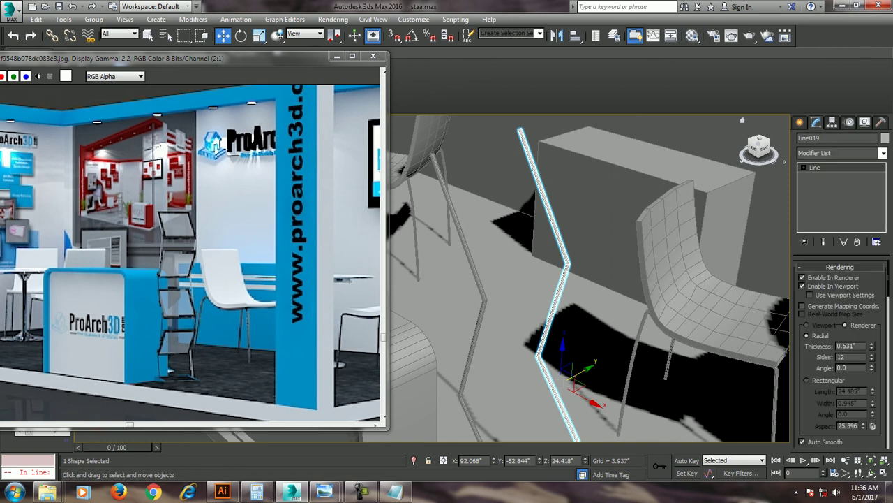
# - Give both zigzag splines a thin rectangular rendering profile of 0.726" × 0.945"
pyautogui.click(806, 380)
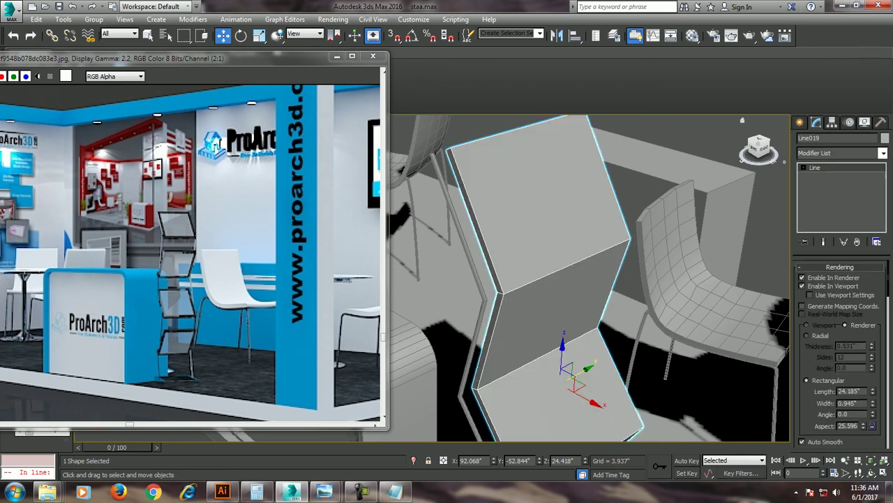
pyautogui.moveTo(873, 391); pyautogui.dragTo(872, 426)
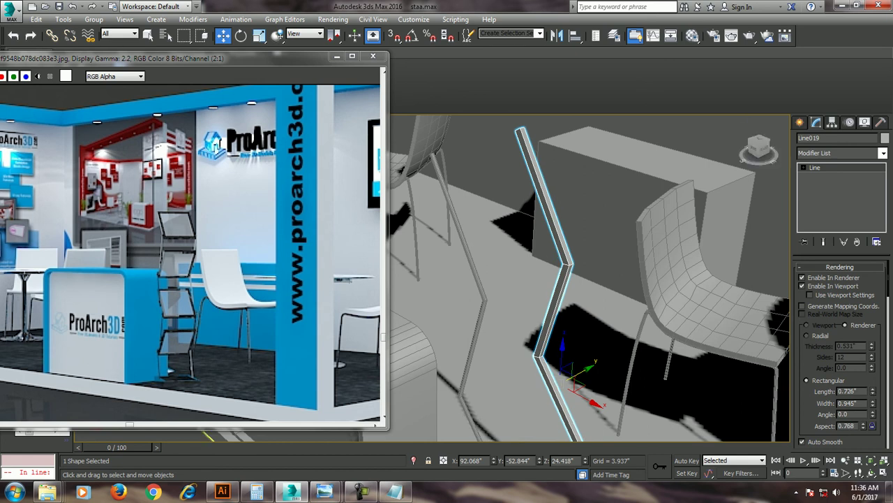
pyautogui.click(472, 349)
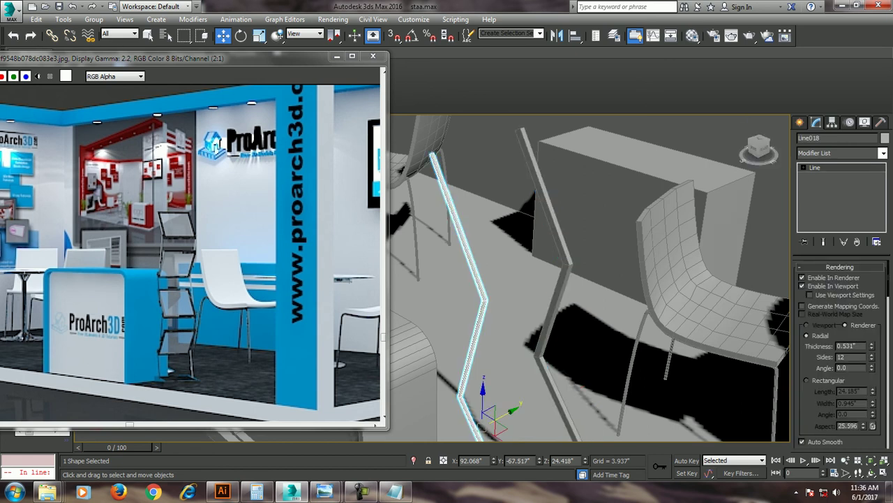
pyautogui.click(806, 380)
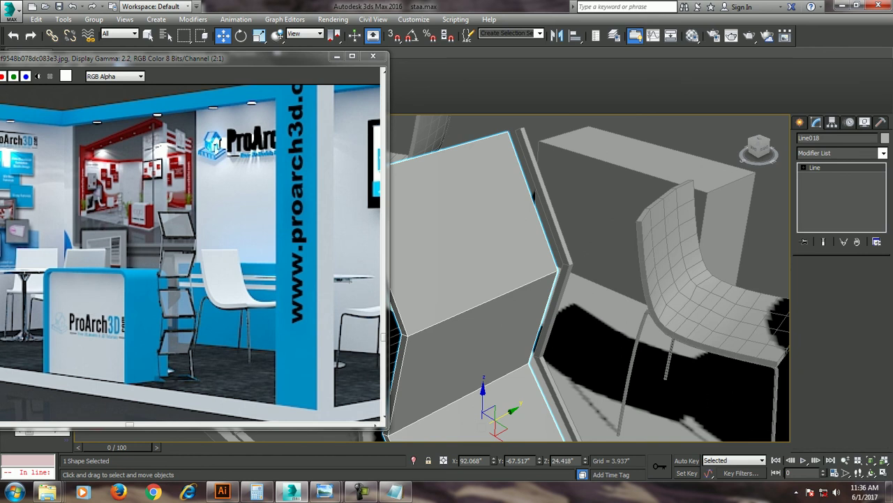
pyautogui.click(551, 209)
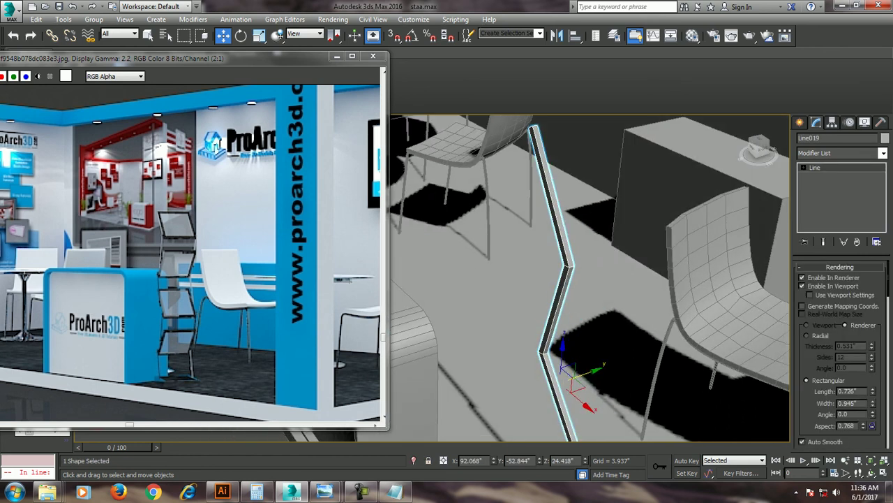
# - Clone the strip to the left as Line020 and attach the right zigzag strip to it
pyautogui.keyDown('shift'); pyautogui.moveTo(567, 373); pyautogui.dragTo(464, 394); pyautogui.keyUp('shift')
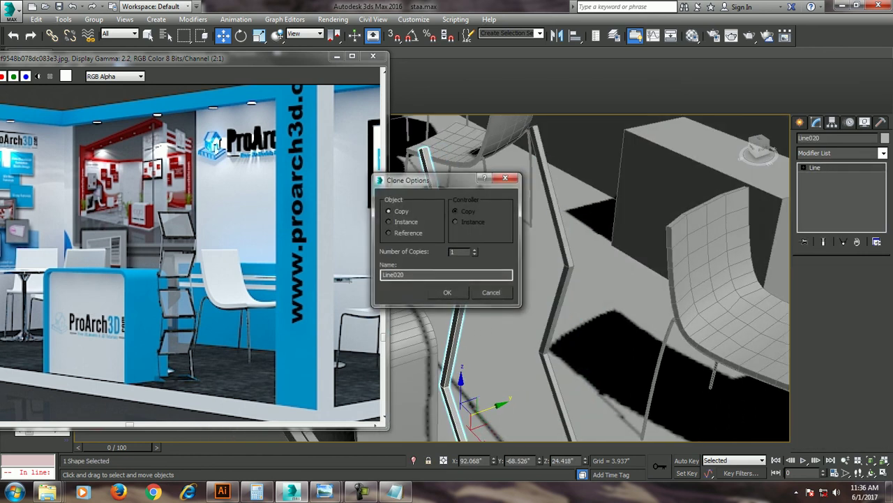
pyautogui.press('Return')
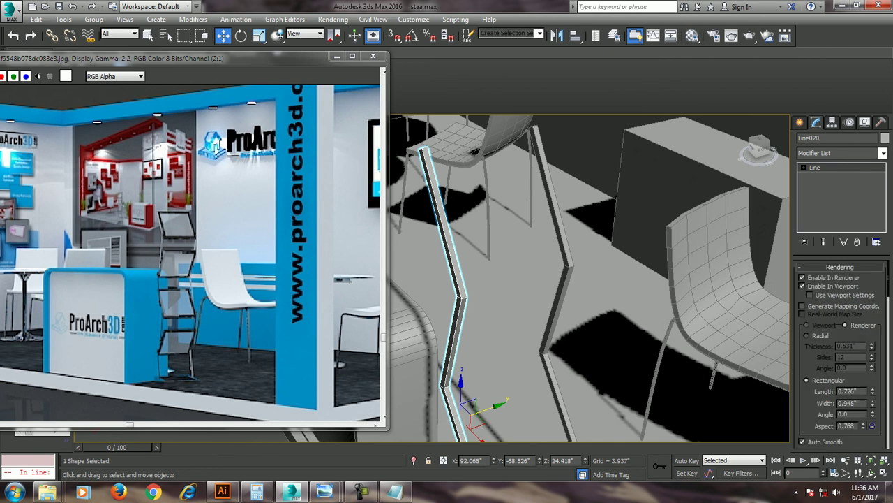
pyautogui.scroll(-5, 841, 349)
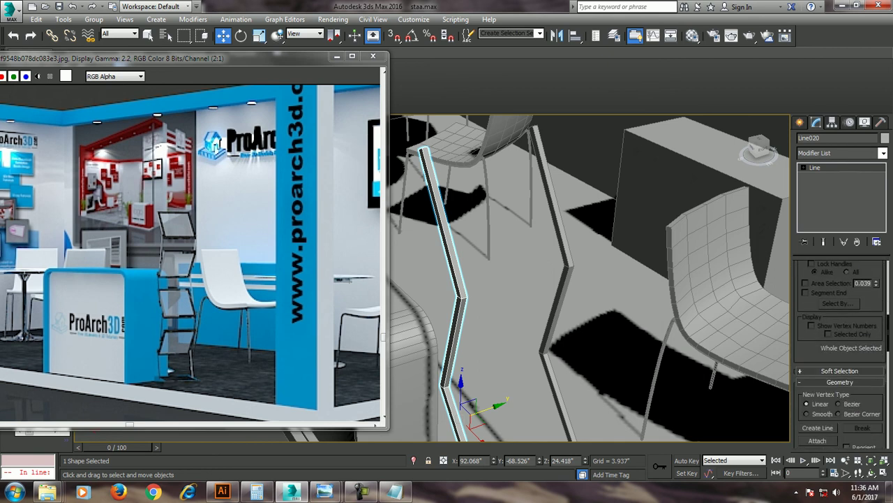
pyautogui.click(817, 441)
pyautogui.click(562, 264)
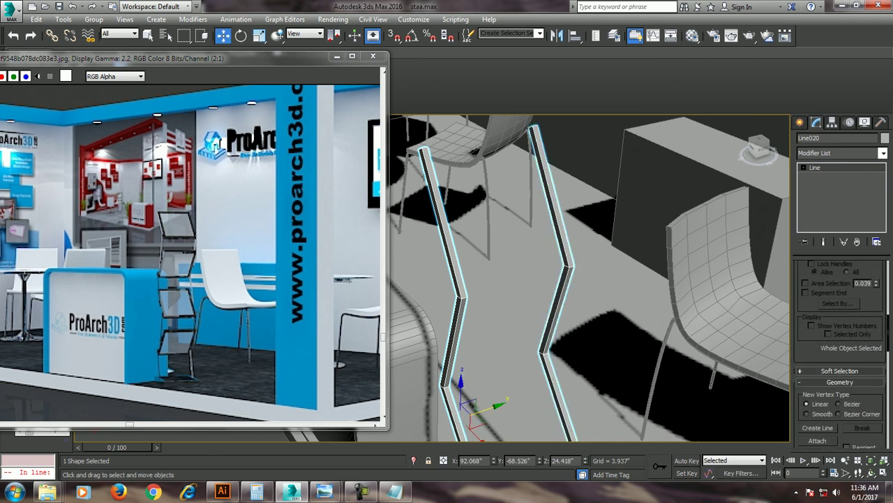
pyautogui.rightClick(563, 265)
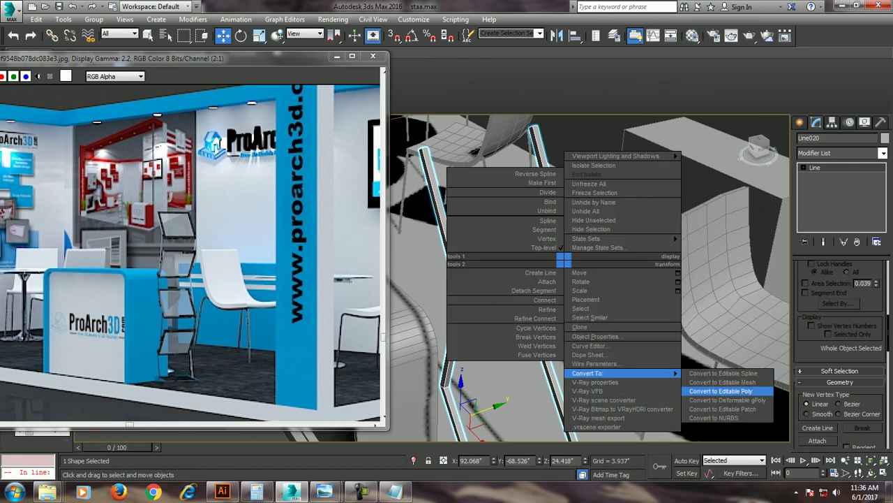
# - Convert the joined strips, Line020, to Editable Poly and enable Swift Loop
pyautogui.click(726, 391)
pyautogui.keyDown('alt'); pyautogui.moveTo(698, 279); pyautogui.dragTo(729, 279, button='middle'); pyautogui.keyUp('alt')
pyautogui.click(403, 67)
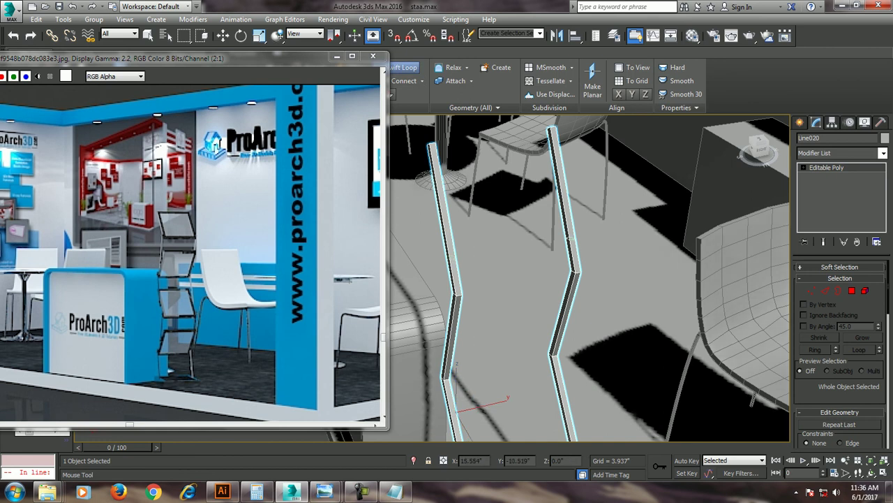
# - Orbit around the strips and toggle wireframe to inspect the bent legs
pyautogui.keyDown('alt'); pyautogui.moveTo(455, 363); pyautogui.dragTo(455, 360, button='middle'); pyautogui.keyUp('alt')
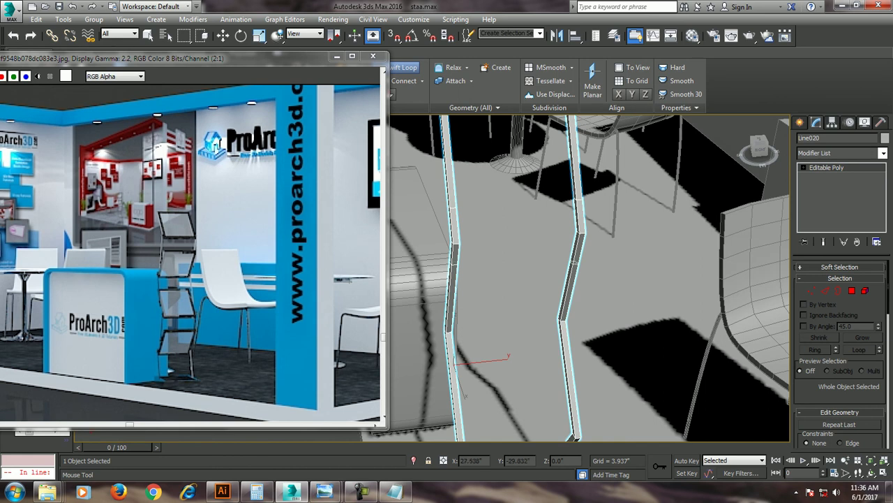
pyautogui.keyDown('alt'); pyautogui.moveTo(590, 279); pyautogui.dragTo(569, 265, button='middle'); pyautogui.keyUp('alt')
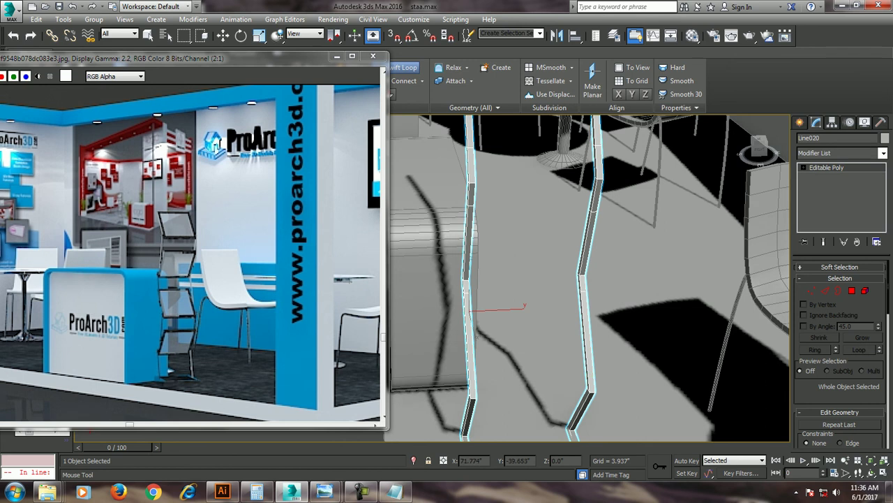
pyautogui.keyDown('alt'); pyautogui.moveTo(569, 265); pyautogui.dragTo(559, 251, button='middle'); pyautogui.keyUp('alt')
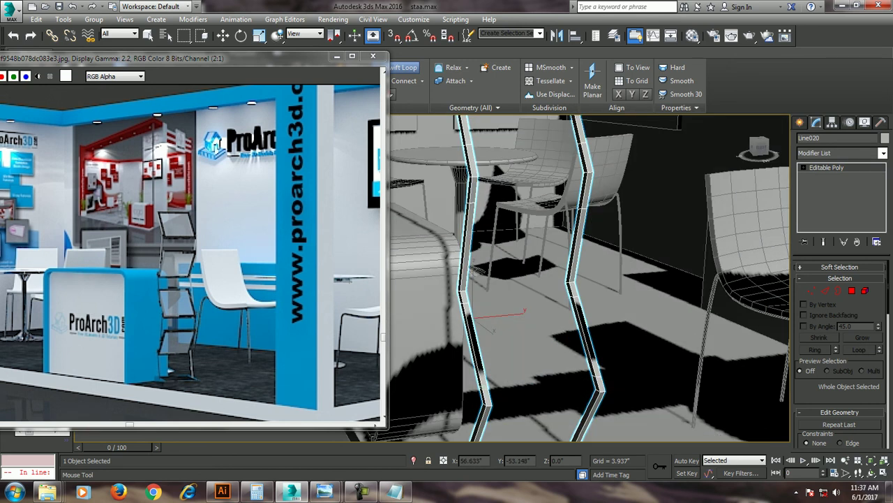
pyautogui.press('F3')
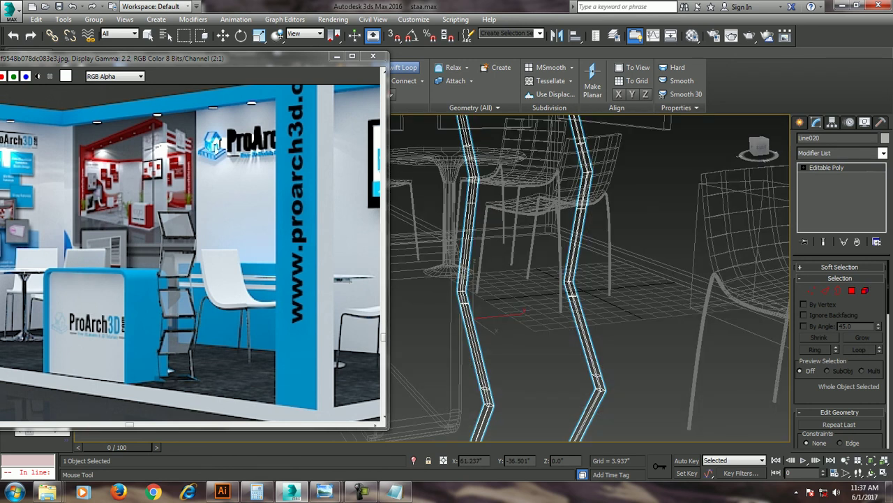
pyautogui.press('F3')
pyautogui.keyDown('alt'); pyautogui.moveTo(590, 293); pyautogui.dragTo(605, 222, button='middle'); pyautogui.keyUp('alt')
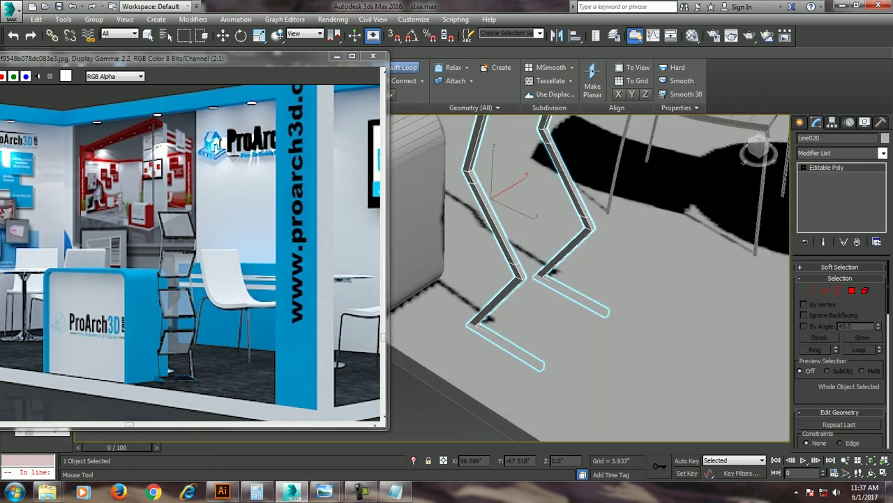
pyautogui.press('w')
pyautogui.scroll(-2, 590, 279)
pyautogui.scroll(-4, 589, 280)
pyautogui.scroll(-3, 590, 279)
pyautogui.moveTo(590, 279)
pyautogui.keyDown('alt'); pyautogui.mouseDown(button='middle')
pyautogui.moveTo(607, 272)
pyautogui.moveTo(614, 251)
pyautogui.mouseUp(button='middle'); pyautogui.keyUp('alt')
pyautogui.scroll(5, 607, 272)
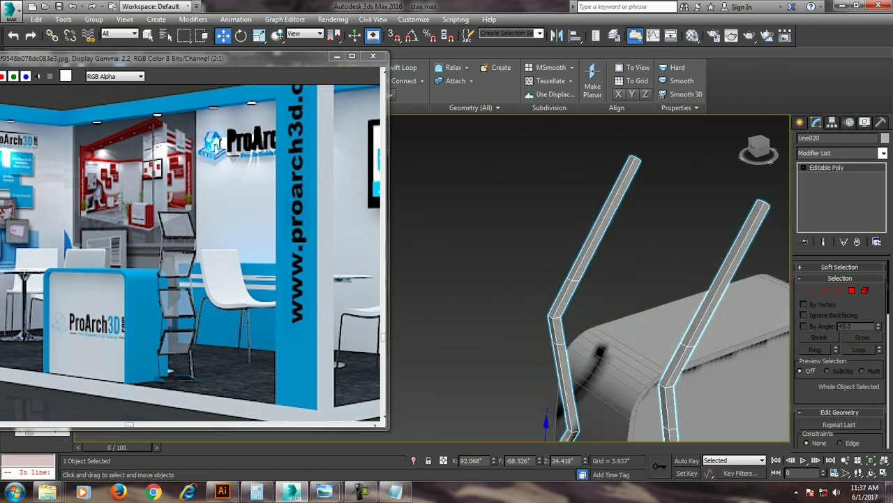
# - At Polygon level, bridge the top polygons of the two legs into a panel
pyautogui.click(851, 290)
pyautogui.click(585, 209)
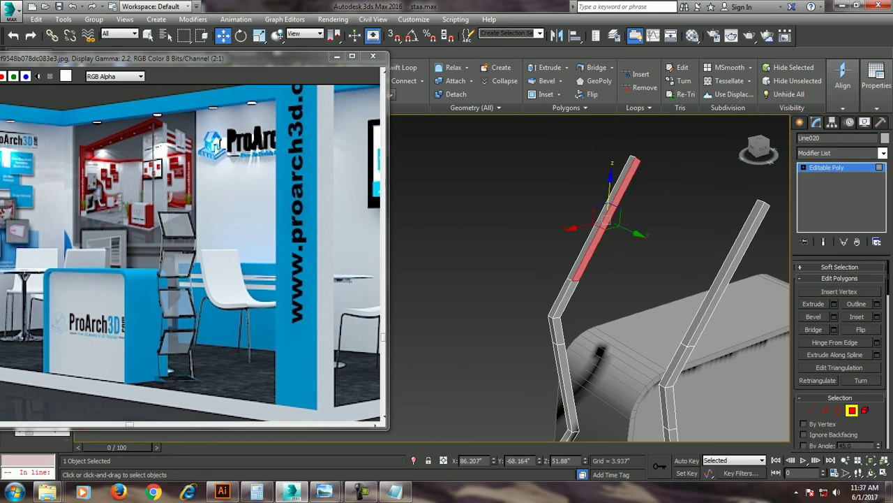
pyautogui.keyDown('alt'); pyautogui.moveTo(585, 209); pyautogui.dragTo(593, 224, button='middle'); pyautogui.keyUp('alt')
pyautogui.keyDown('ctrl'); pyautogui.click(741, 203); pyautogui.keyUp('ctrl')
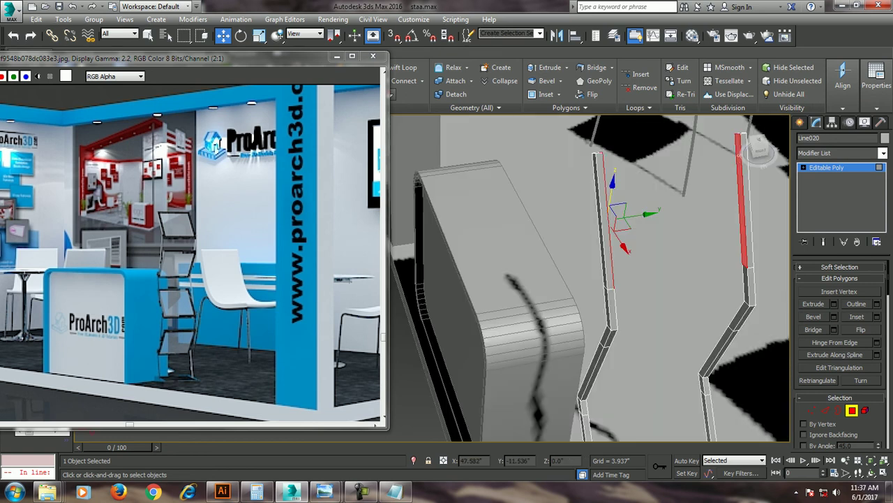
pyautogui.click(597, 67)
# - Bridge the matching side polygons of both legs into a second shelf panel
pyautogui.moveTo(628, 279)
pyautogui.keyDown('alt'); pyautogui.mouseDown(button='middle')
pyautogui.moveTo(649, 258)
pyautogui.moveTo(607, 269)
pyautogui.mouseUp(button='middle'); pyautogui.keyUp('alt')
pyautogui.click(570, 329)
pyautogui.moveTo(577, 300); pyautogui.dragTo(573, 277)
pyautogui.moveTo(565, 286)
pyautogui.keyDown('alt'); pyautogui.mouseDown(button='middle')
pyautogui.moveTo(653, 310)
pyautogui.moveTo(670, 293)
pyautogui.moveTo(684, 300)
pyautogui.moveTo(549, 224)
pyautogui.moveTo(565, 237)
pyautogui.moveTo(530, 265)
pyautogui.moveTo(579, 279)
pyautogui.mouseUp(button='middle'); pyautogui.keyUp('alt')
pyautogui.keyDown('ctrl'); pyautogui.click(704, 275); pyautogui.keyUp('ctrl')
pyautogui.click(597, 67)
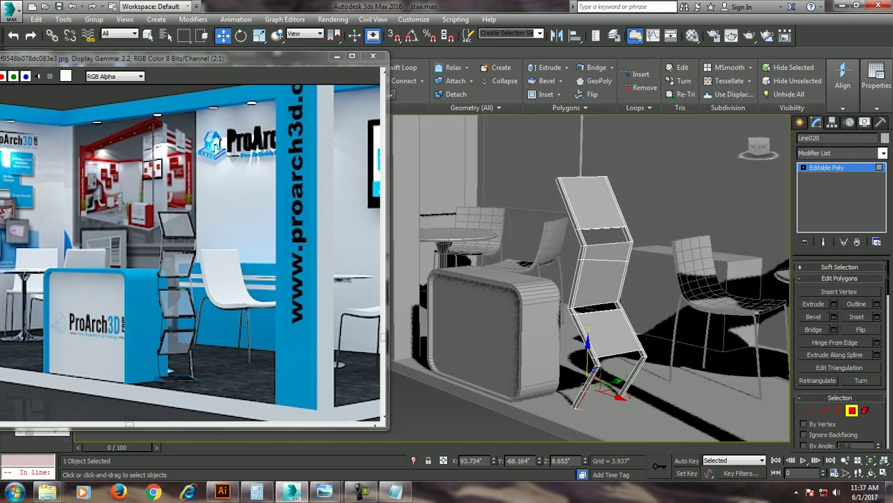
# - Exit polygon mode and turn the magazine rack around its vertical axis
pyautogui.press('4')
pyautogui.scroll(-5, 593, 279)
pyautogui.keyDown('alt'); pyautogui.moveTo(593, 279); pyautogui.dragTo(607, 279, button='middle'); pyautogui.keyUp('alt')
pyautogui.scroll(3, 600, 279)
pyautogui.scroll(3, 600, 272)
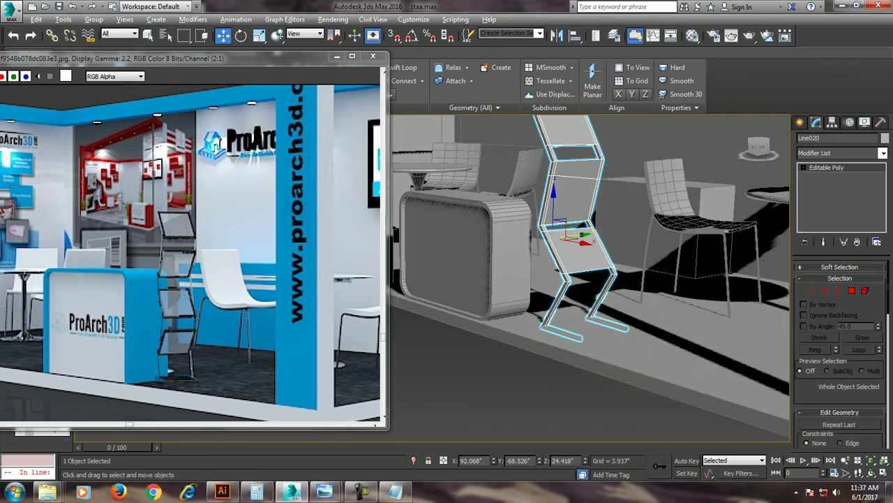
pyautogui.scroll(2, 600, 272)
pyautogui.moveTo(559, 224); pyautogui.dragTo(559, 217)
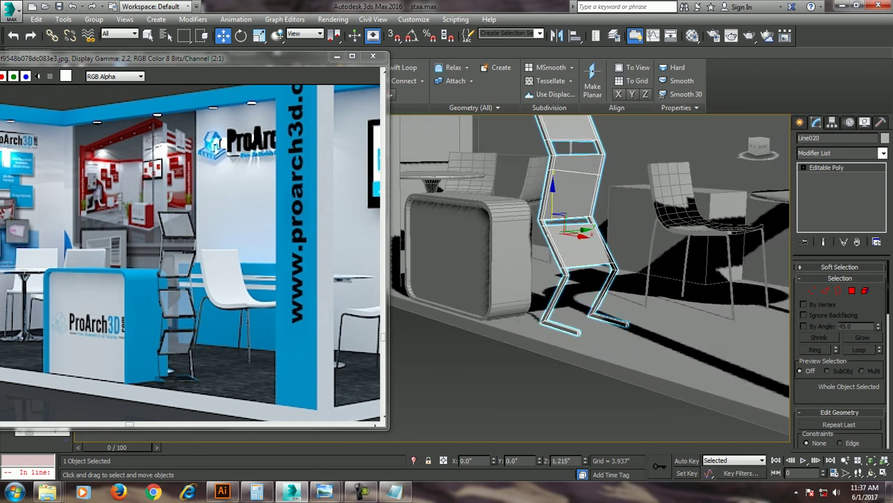
pyautogui.press('e')
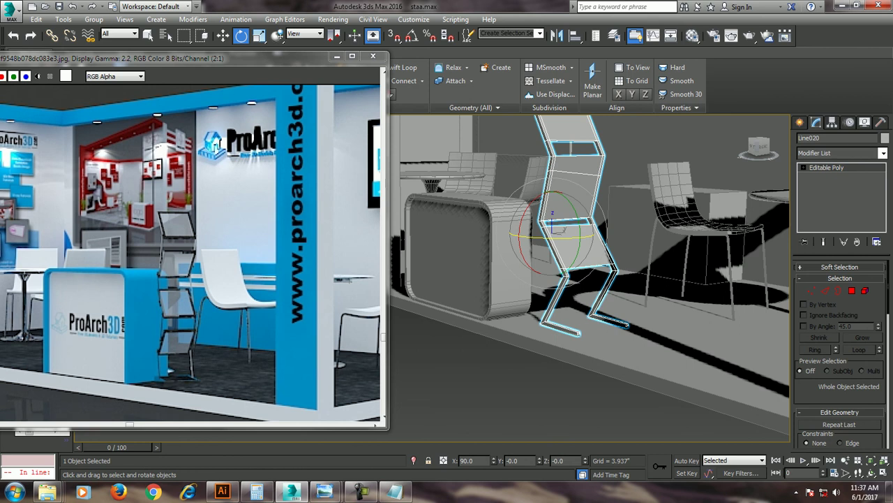
pyautogui.moveTo(558, 236); pyautogui.dragTo(593, 238)
pyautogui.moveTo(594, 238)
pyautogui.keyDown('alt'); pyautogui.mouseDown(button='middle')
pyautogui.moveTo(558, 237)
pyautogui.moveTo(558, 258)
pyautogui.mouseUp(button='middle'); pyautogui.keyUp('alt')
pyautogui.scroll(-3, 587, 238)
# - Lower the rack to the floor and Shift-drag a copy toward the booth's front-left corner
pyautogui.press('r')
pyautogui.scroll(-3, 586, 265)
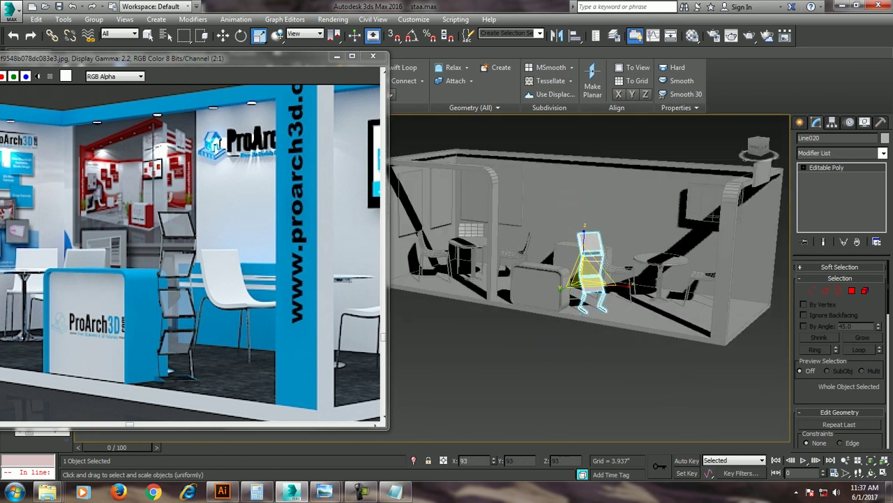
pyautogui.scroll(3, 587, 255)
pyautogui.scroll(2, 586, 254)
pyautogui.press('w')
pyautogui.moveTo(571, 258); pyautogui.dragTo(571, 265)
pyautogui.keyDown('alt'); pyautogui.moveTo(571, 265); pyautogui.dragTo(590, 279, button='middle'); pyautogui.keyUp('alt')
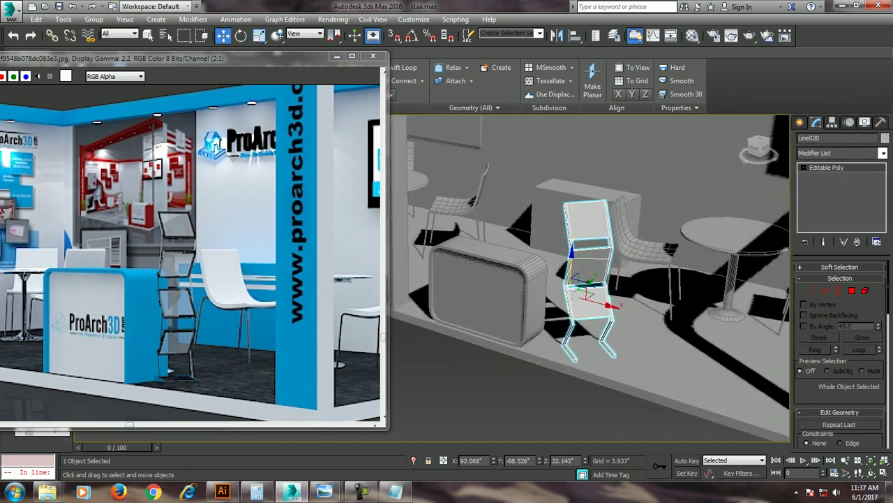
pyautogui.scroll(-4, 590, 279)
pyautogui.scroll(-2, 192, 244)
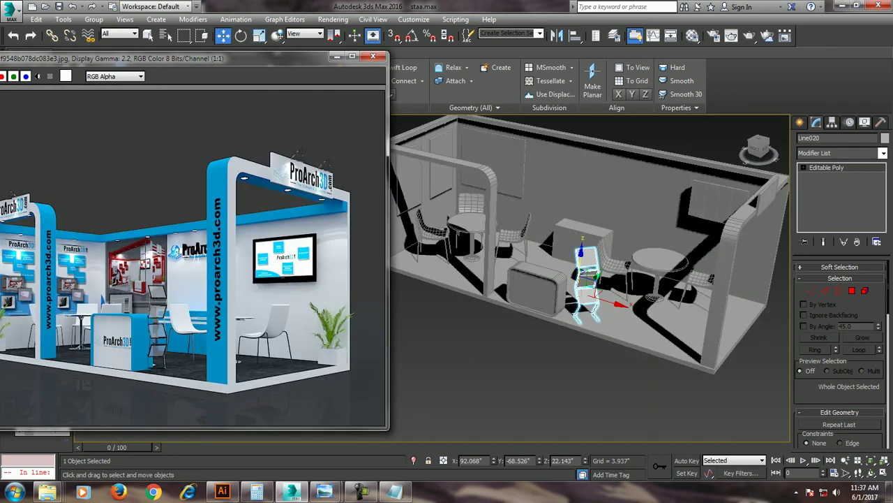
pyautogui.keyDown('alt'); pyautogui.moveTo(593, 279); pyautogui.dragTo(642, 287, button='middle'); pyautogui.keyUp('alt')
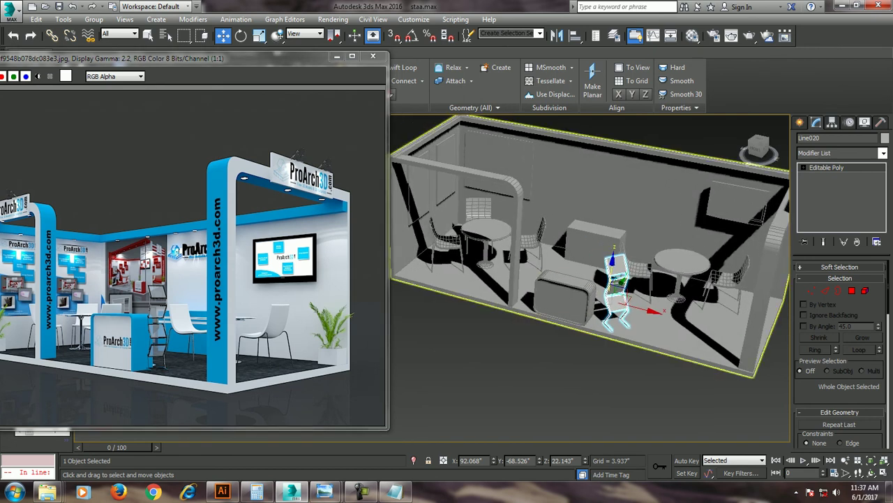
pyautogui.moveTo(740, 293); pyautogui.dragTo(541, 251)
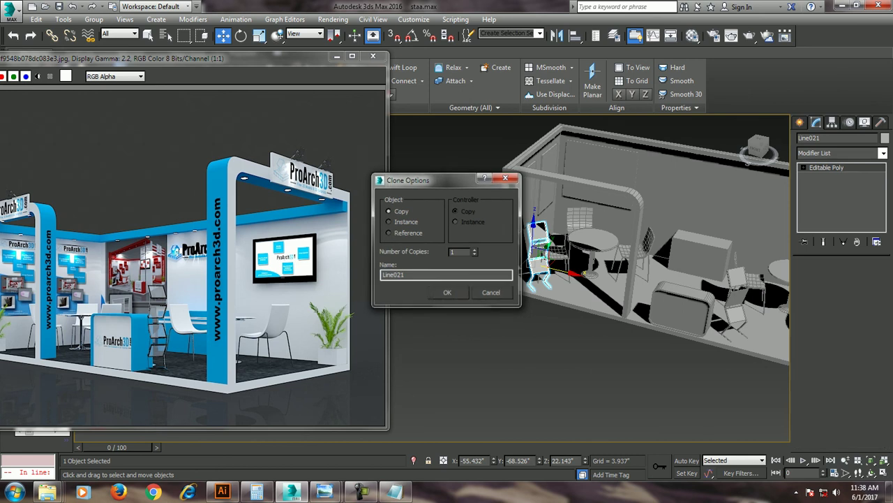
# - Confirm the copied rack as Line021 and rotate it
pyautogui.press('Return')
pyautogui.press('e')
pyautogui.keyDown('alt'); pyautogui.moveTo(593, 279); pyautogui.dragTo(628, 293, button='middle'); pyautogui.keyUp('alt')
pyautogui.scroll(5, 586, 288)
pyautogui.moveTo(559, 293)
pyautogui.mouseDown()
pyautogui.moveTo(558, 266)
pyautogui.moveTo(543, 271)
pyautogui.mouseUp()
# - Slide Line021 along Y beside the booth's front arch
pyautogui.press('w')
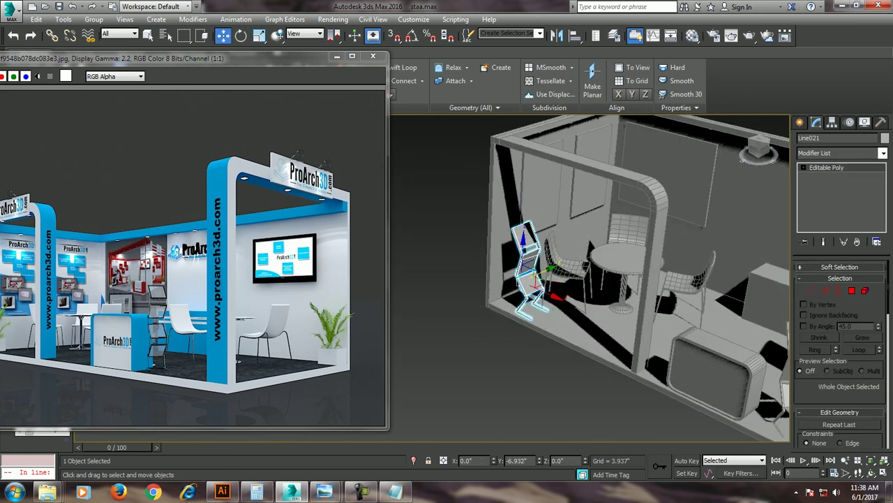
pyautogui.keyDown('alt'); pyautogui.moveTo(543, 271); pyautogui.dragTo(573, 276, button='middle'); pyautogui.keyUp('alt')
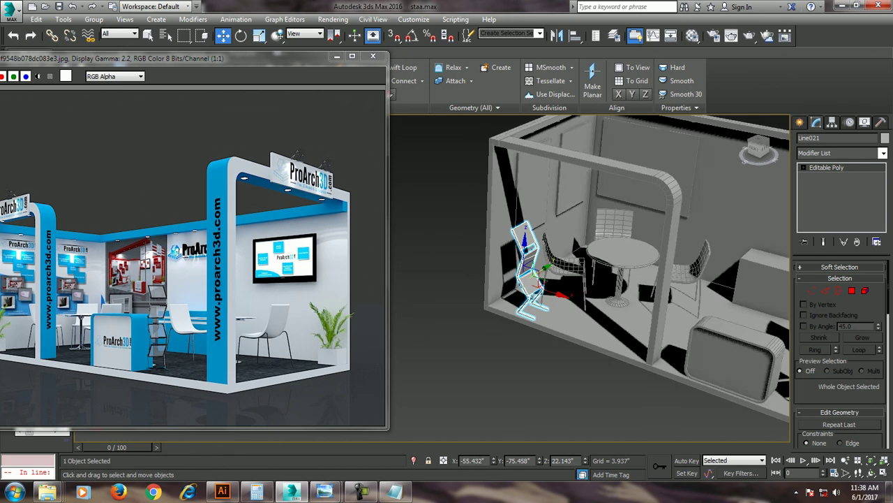
pyautogui.keyDown('alt'); pyautogui.moveTo(545, 279); pyautogui.dragTo(531, 230, button='middle'); pyautogui.keyUp('alt')
pyautogui.scroll(-3, 531, 279)
pyautogui.keyDown('alt'); pyautogui.moveTo(488, 293); pyautogui.dragTo(481, 307, button='middle'); pyautogui.keyUp('alt')
pyautogui.moveTo(531, 279)
pyautogui.keyDown('alt'); pyautogui.mouseDown(button='middle')
pyautogui.moveTo(601, 265)
pyautogui.moveTo(558, 251)
pyautogui.mouseUp(button='middle'); pyautogui.keyUp('alt')
# - Clone the wall display panel Box002 as Box008 and rotate it 90° with angle snap on
pyautogui.click(614, 314)
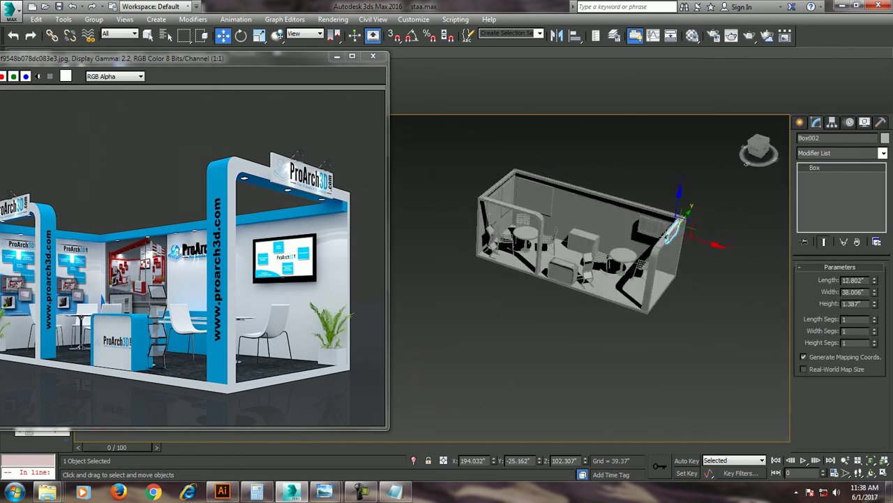
pyautogui.keyDown('shift'); pyautogui.moveTo(677, 222); pyautogui.dragTo(536, 196); pyautogui.keyUp('shift')
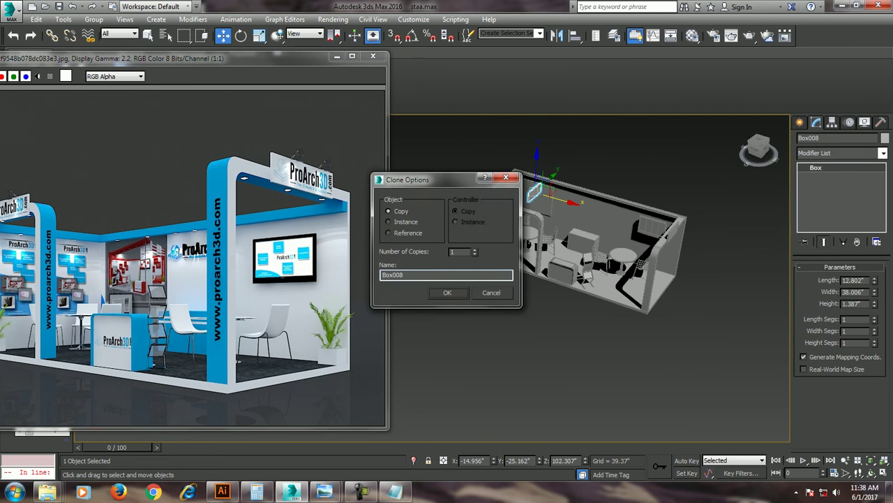
pyautogui.press('Return')
pyautogui.press('a')
pyautogui.press('e')
pyautogui.moveTo(534, 192); pyautogui.dragTo(558, 175)
pyautogui.rightClick(411, 35)
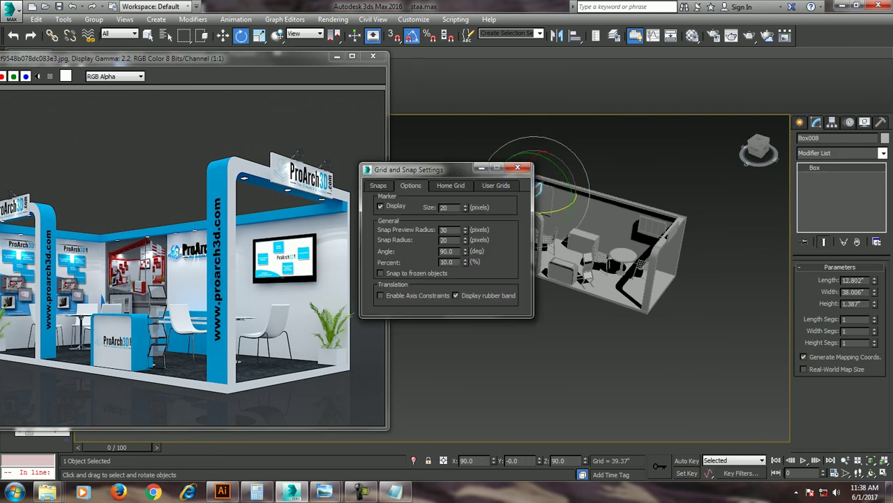
pyautogui.click(517, 168)
pyautogui.moveTo(541, 178); pyautogui.dragTo(558, 164)
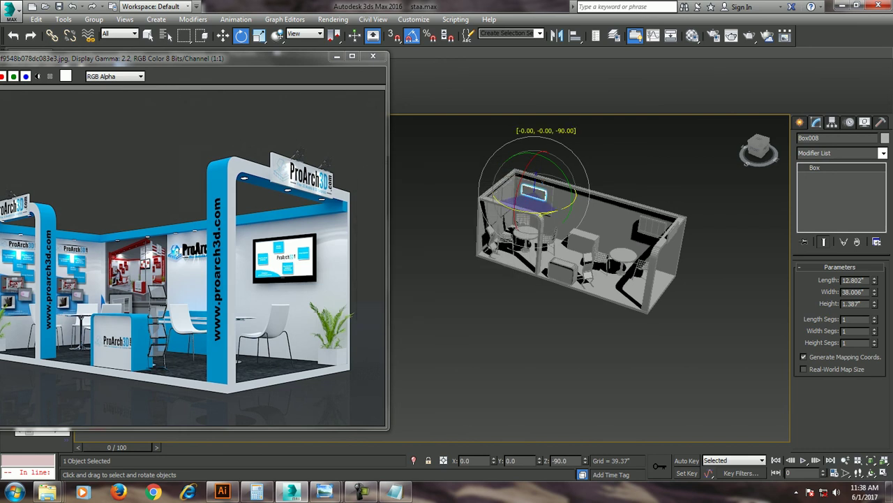
# - Move Box008 flush against the back wall above the table and chairs
pyautogui.press('w')
pyautogui.keyDown('alt'); pyautogui.moveTo(580, 279); pyautogui.dragTo(601, 300, button='middle'); pyautogui.keyUp('alt')
pyautogui.moveTo(545, 175); pyautogui.dragTo(491, 192)
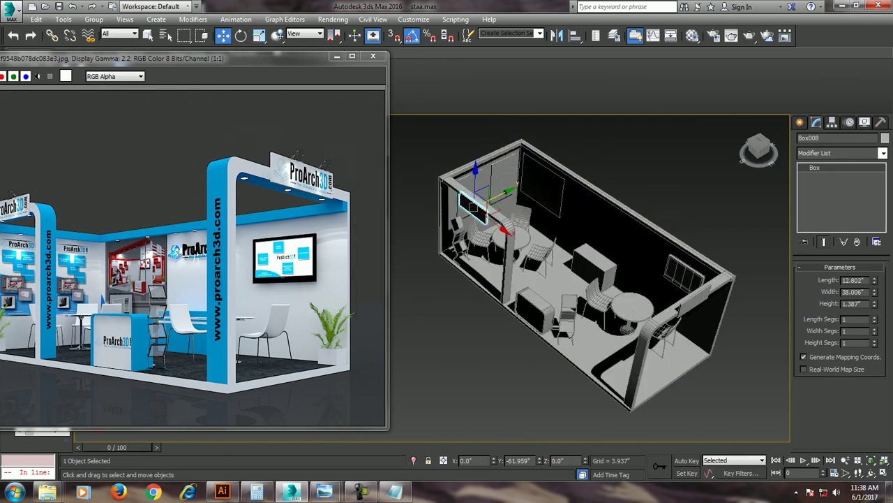
pyautogui.scroll(5, 490, 192)
pyautogui.moveTo(490, 192)
pyautogui.keyDown('alt'); pyautogui.mouseDown(button='middle')
pyautogui.moveTo(552, 244)
pyautogui.moveTo(559, 210)
pyautogui.moveTo(562, 233)
pyautogui.mouseUp(button='middle'); pyautogui.keyUp('alt')
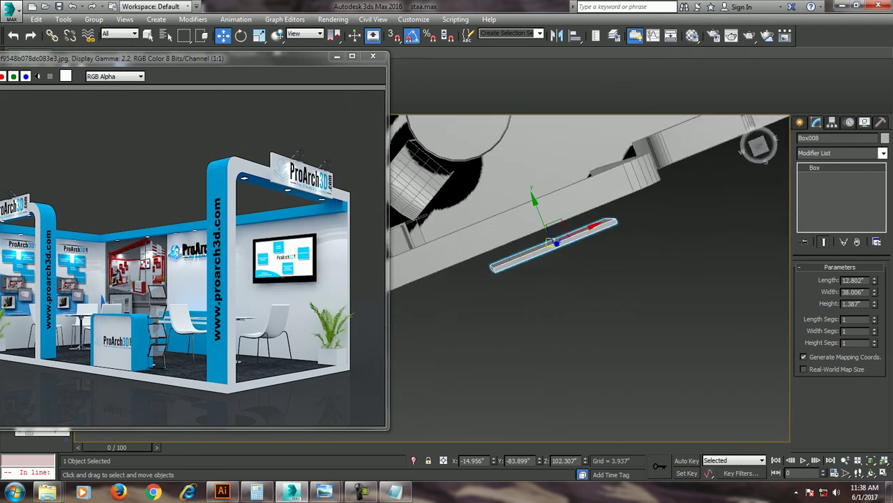
pyautogui.moveTo(556, 242); pyautogui.dragTo(529, 238)
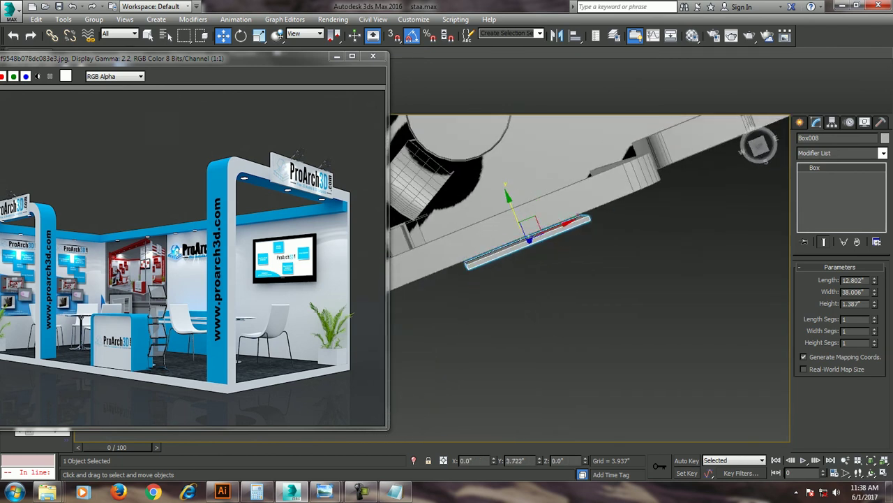
pyautogui.keyDown('alt'); pyautogui.moveTo(528, 238); pyautogui.dragTo(524, 238, button='middle'); pyautogui.keyUp('alt')
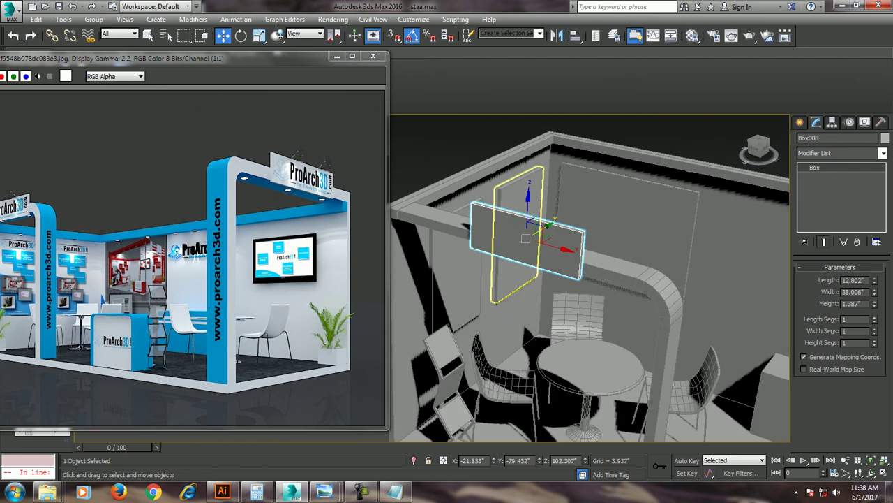
pyautogui.scroll(1, 305, 213)
pyautogui.scroll(-2, 194, 248)
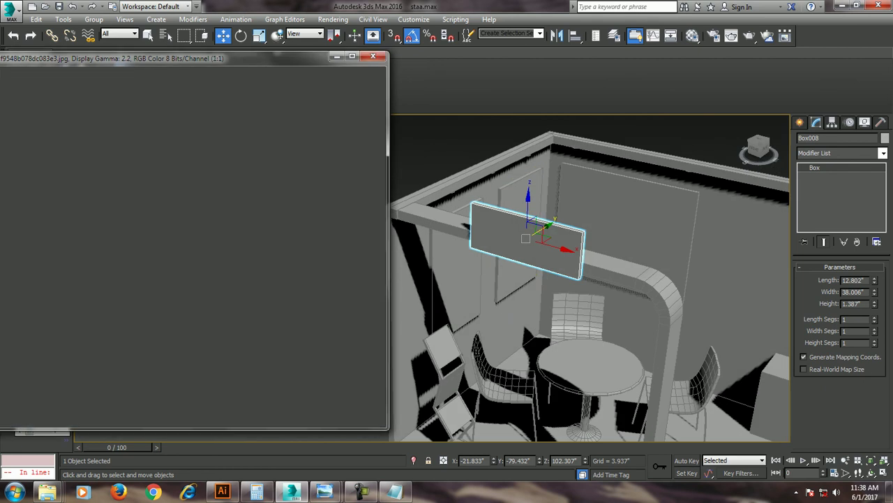
# - Clone a ceiling downlight cylinder and place the copy on the booth wall's top edge
pyautogui.moveTo(590, 279)
pyautogui.keyDown('alt'); pyautogui.mouseDown(button='middle')
pyautogui.moveTo(531, 230)
pyautogui.moveTo(565, 224)
pyautogui.mouseUp(button='middle'); pyautogui.keyUp('alt')
pyautogui.click(563, 222)
pyautogui.keyDown('shift'); pyautogui.moveTo(561, 222); pyautogui.dragTo(598, 209); pyautogui.keyUp('shift')
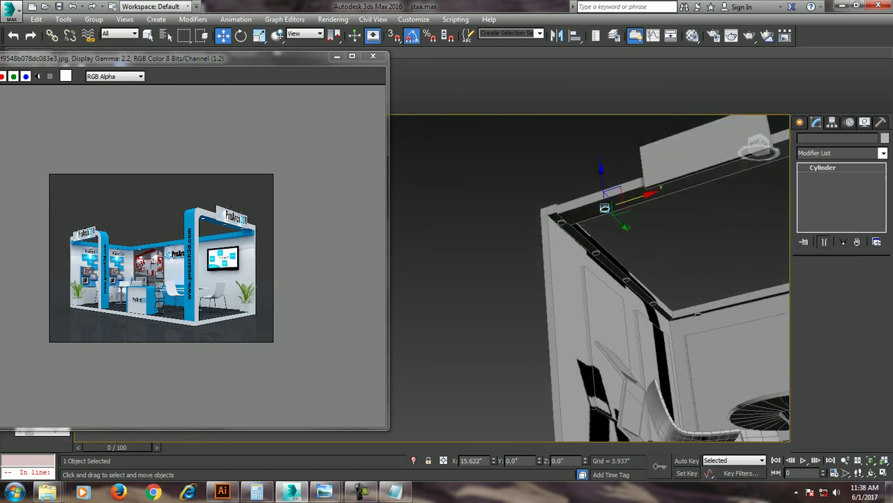
pyautogui.click(447, 293)
pyautogui.press('z')
pyautogui.scroll(-3, 537, 272)
pyautogui.keyDown('alt'); pyautogui.moveTo(538, 276); pyautogui.dragTo(558, 279, button='middle'); pyautogui.keyUp('alt')
pyautogui.moveTo(568, 285); pyautogui.dragTo(563, 285)
pyautogui.moveTo(562, 285)
pyautogui.keyDown('alt'); pyautogui.mouseDown(button='middle')
pyautogui.moveTo(543, 274)
pyautogui.moveTo(551, 266)
pyautogui.moveTo(558, 272)
pyautogui.mouseUp(button='middle'); pyautogui.keyUp('alt')
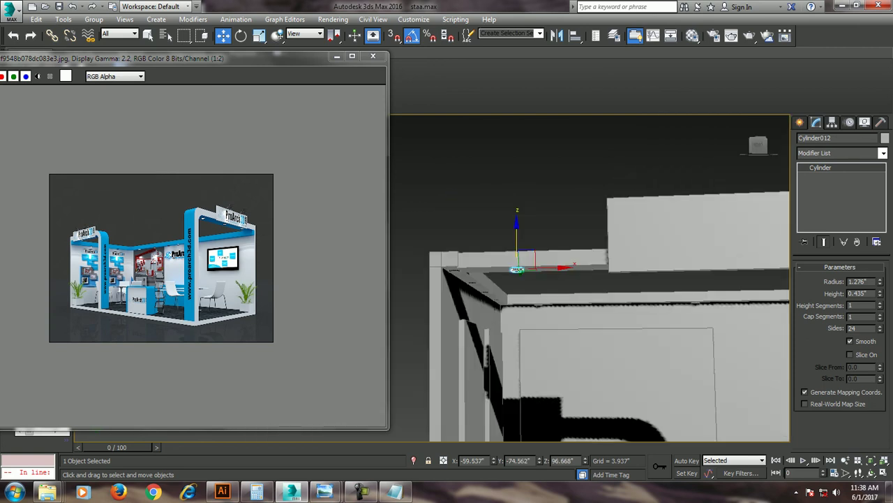
# - In Top view, clone the downlight into several copies along the wall top
pyautogui.hotkey('alt', 'w')
pyautogui.hotkey('alt', 'w')
pyautogui.scroll(-3, 489, 279)
pyautogui.scroll(-3, 488, 265)
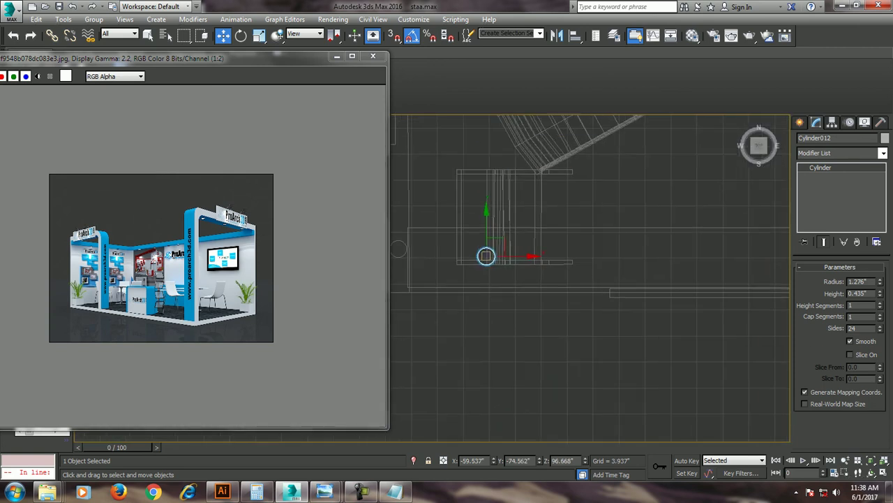
pyautogui.scroll(-3, 486, 256)
pyautogui.keyDown('shift'); pyautogui.moveTo(515, 293); pyautogui.dragTo(543, 294); pyautogui.keyUp('shift')
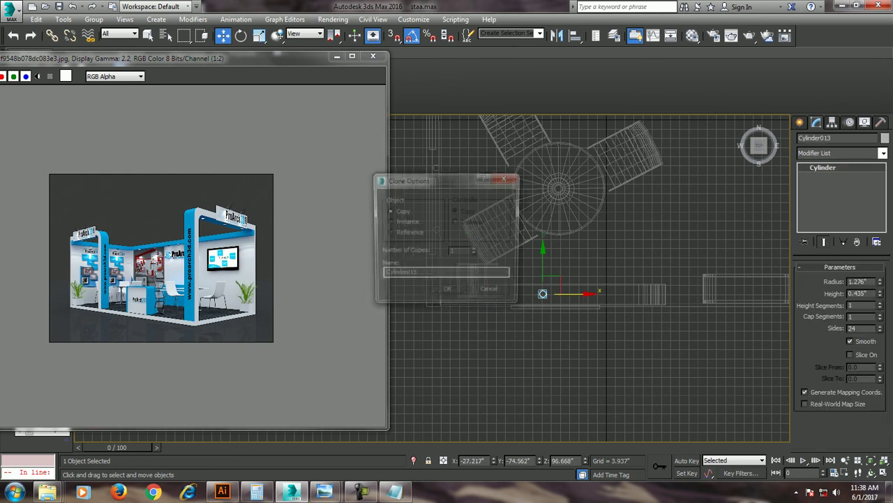
pyautogui.press('Return')
pyautogui.click(468, 293)
pyautogui.scroll(-3, 558, 293)
pyautogui.scroll(-2, 559, 293)
pyautogui.scroll(-1, 558, 293)
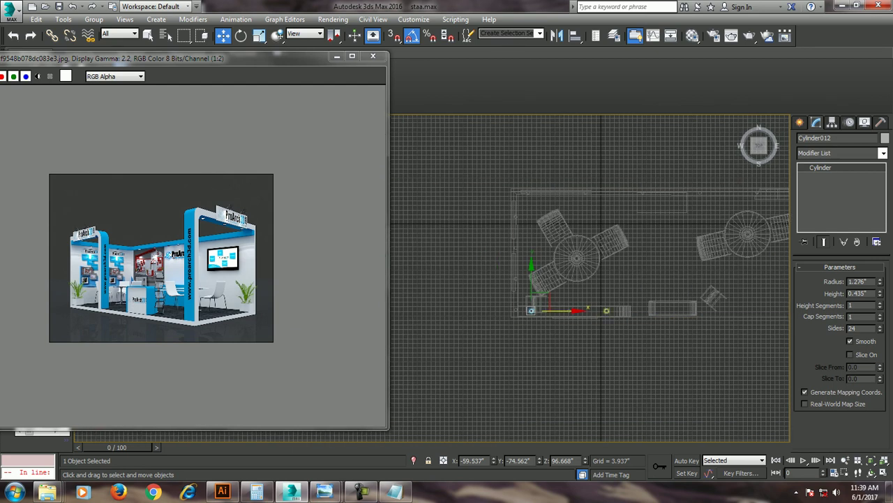
# - Clone a downlight near the booth's right corner and move it up along the side wall
pyautogui.moveTo(558, 279); pyautogui.dragTo(398, 279, button='middle')
pyautogui.click(666, 279)
pyautogui.moveTo(654, 310); pyautogui.dragTo(662, 310)
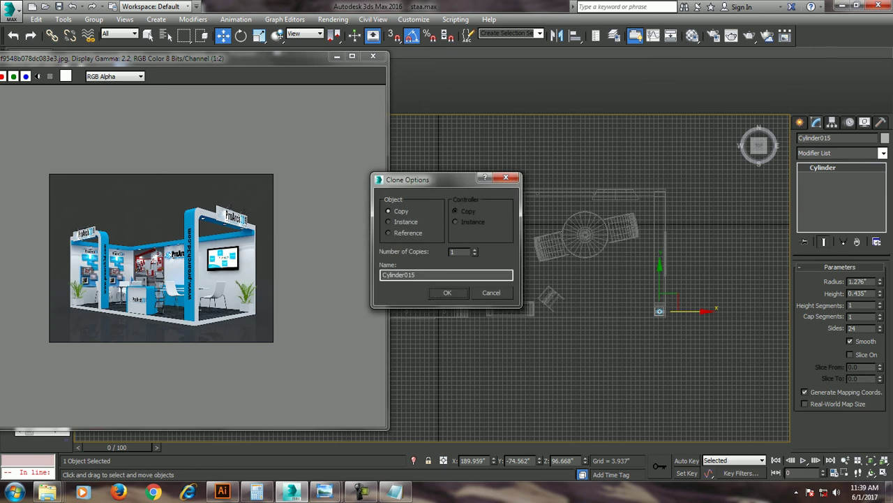
pyautogui.click(439, 293)
pyautogui.scroll(3, 590, 278)
pyautogui.moveTo(533, 352); pyautogui.dragTo(572, 343, button='middle')
pyautogui.moveTo(572, 343); pyautogui.dragTo(573, 130)
pyautogui.moveTo(573, 130); pyautogui.dragTo(572, 191, button='middle')
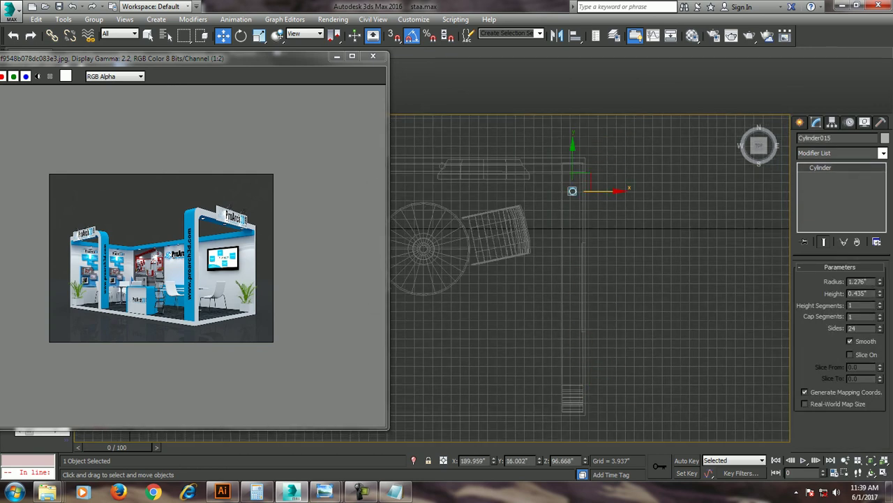
# - Clone that downlight into copies down the side wall, up to Cylinder017, and return to Perspective
pyautogui.keyDown('shift'); pyautogui.moveTo(572, 191); pyautogui.dragTo(573, 270); pyautogui.keyUp('shift')
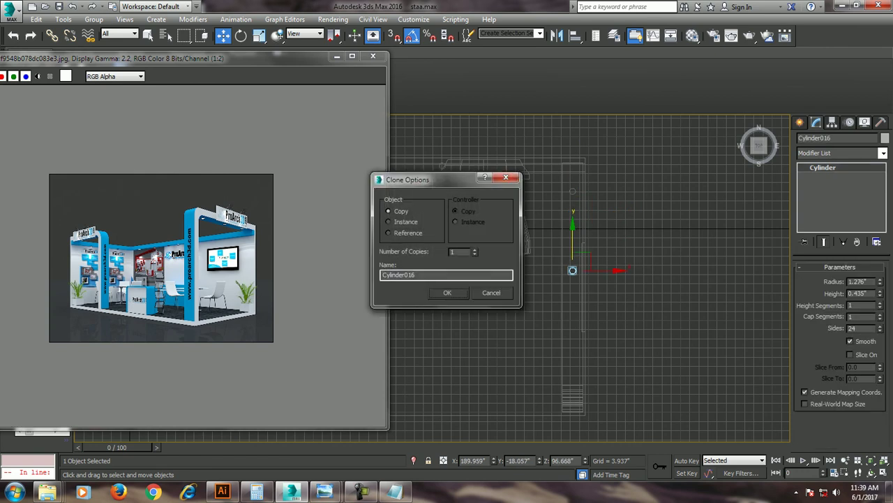
pyautogui.press('Return')
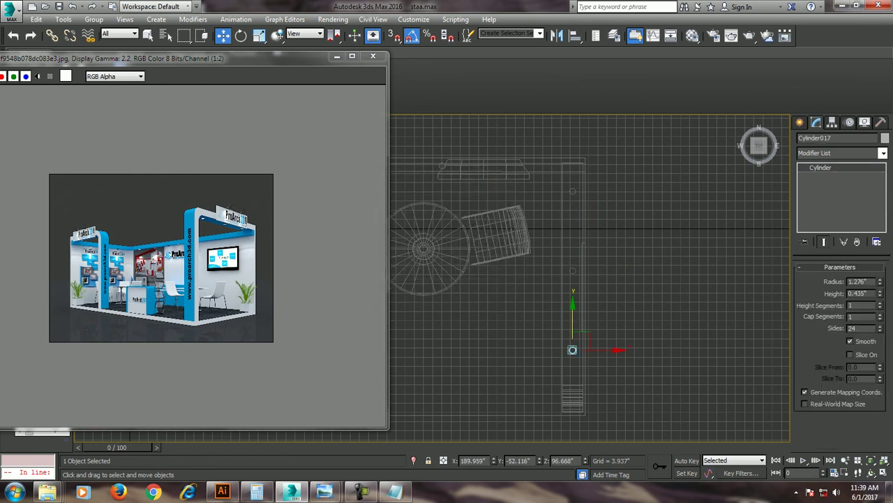
pyautogui.hotkey('alt', 'w')
pyautogui.hotkey('alt', 'w')
pyautogui.scroll(-3, 628, 314)
pyautogui.scroll(2, 593, 293)
pyautogui.keyDown('alt'); pyautogui.moveTo(594, 293); pyautogui.dragTo(544, 279, button='middle'); pyautogui.keyUp('alt')
pyautogui.scroll(4, 593, 293)
# - Zoom the reference render and orbit the booth to compare the model against it
pyautogui.scroll(3, 590, 279)
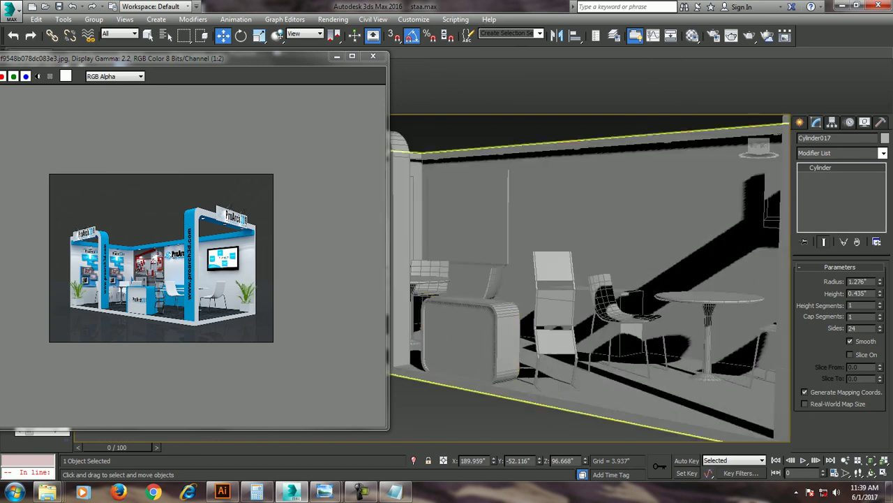
pyautogui.scroll(1, 195, 251)
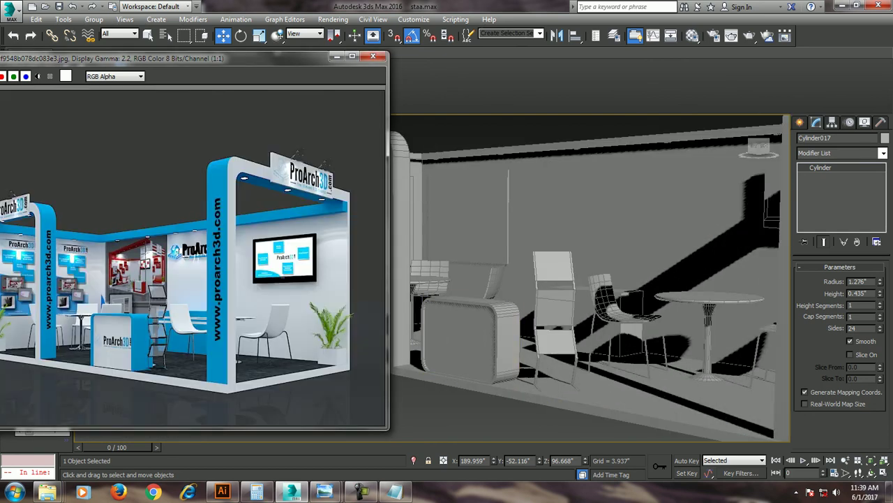
pyautogui.scroll(1, 130, 318)
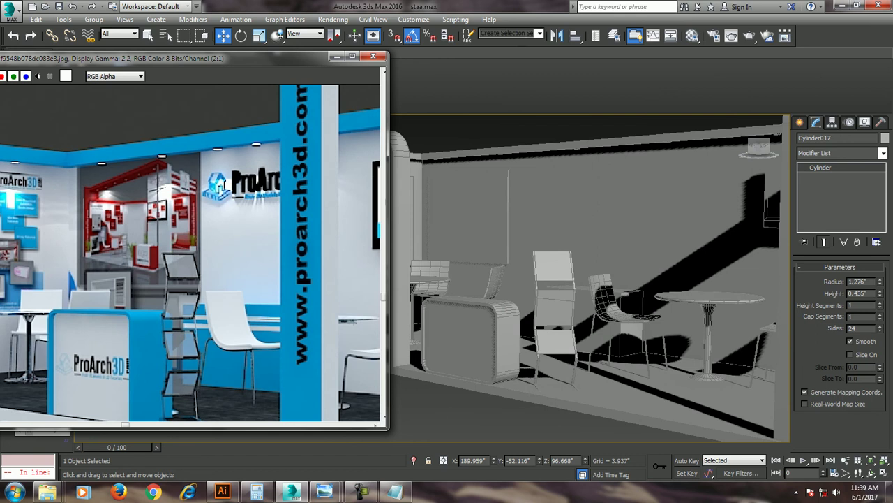
pyautogui.scroll(1, 116, 307)
pyautogui.scroll(-2, 116, 307)
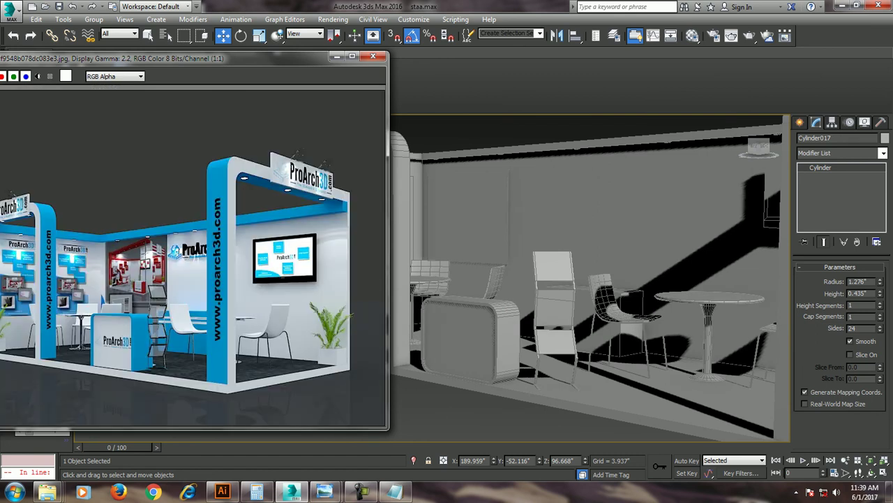
pyautogui.keyDown('alt'); pyautogui.moveTo(593, 314); pyautogui.dragTo(531, 328, button='middle'); pyautogui.keyUp('alt')
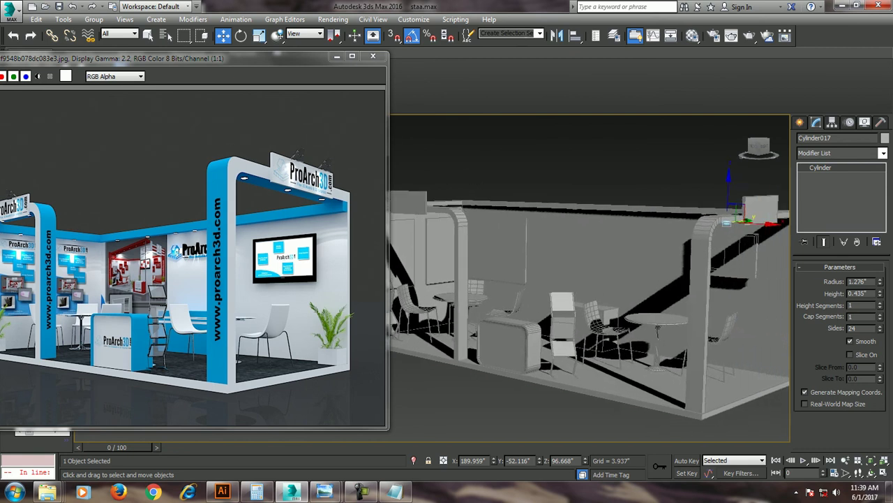
pyautogui.keyDown('alt'); pyautogui.moveTo(530, 328); pyautogui.dragTo(488, 328, button='middle'); pyautogui.keyUp('alt')
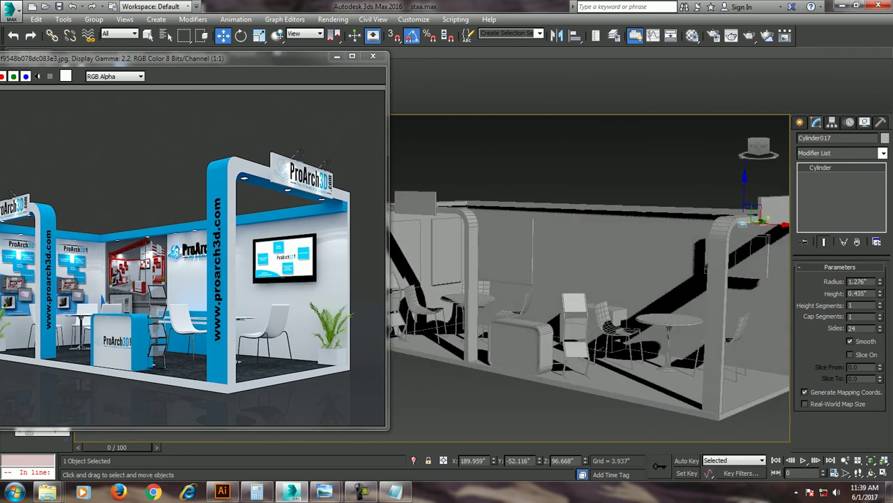
# - Minimize the Rendered Frame Window, frame the booth frontally, and bring Notepad's tutorial notes forward
pyautogui.click(337, 55)
pyautogui.keyDown('alt'); pyautogui.moveTo(489, 328); pyautogui.dragTo(447, 328, button='middle'); pyautogui.keyUp('alt')
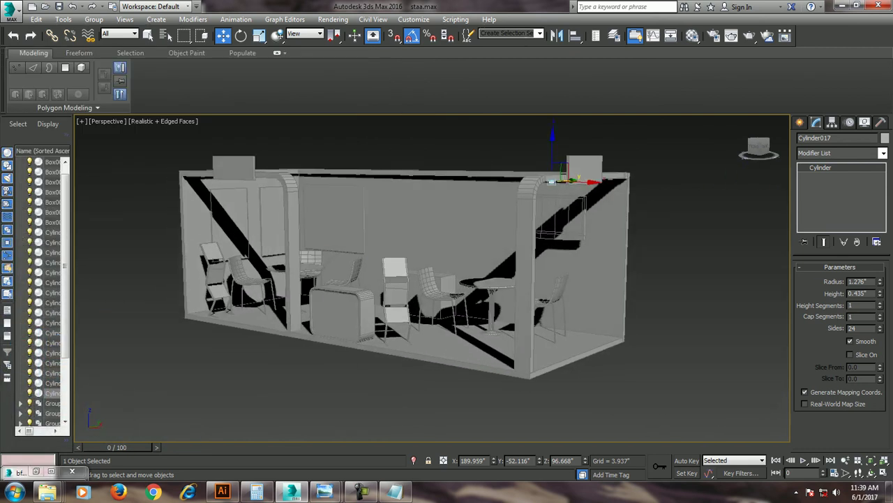
pyautogui.scroll(3, 474, 293)
pyautogui.moveTo(714, 257); pyautogui.dragTo(704, 244, button='middle')
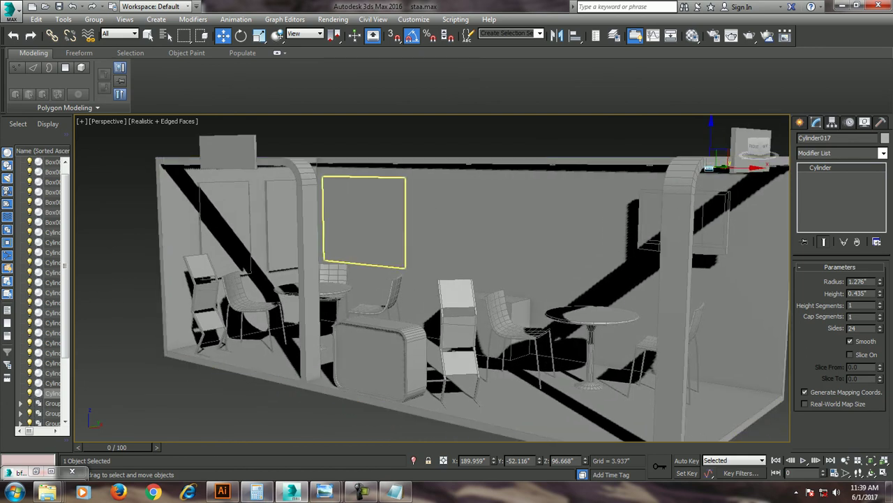
pyautogui.click(395, 491)
pyautogui.write('Thanks for wa')
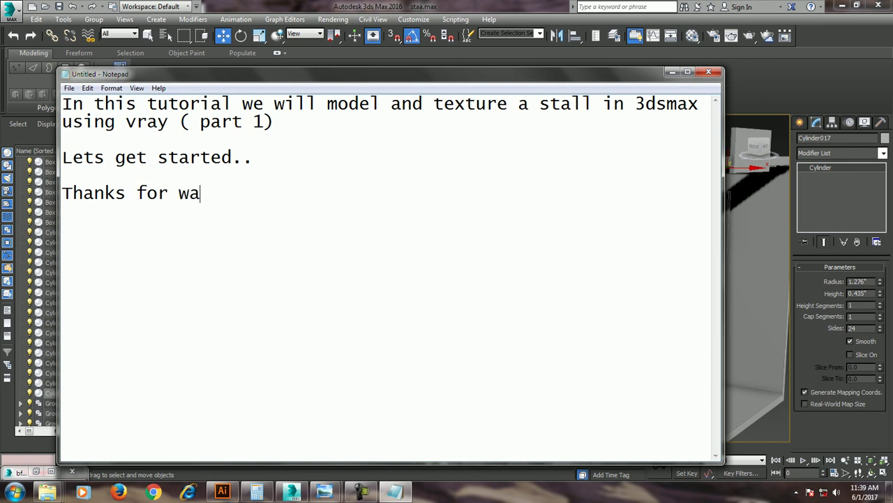
# - Continue the Notepad sign-off so it reads 'Thanks for watc'
pyautogui.write('tching.')
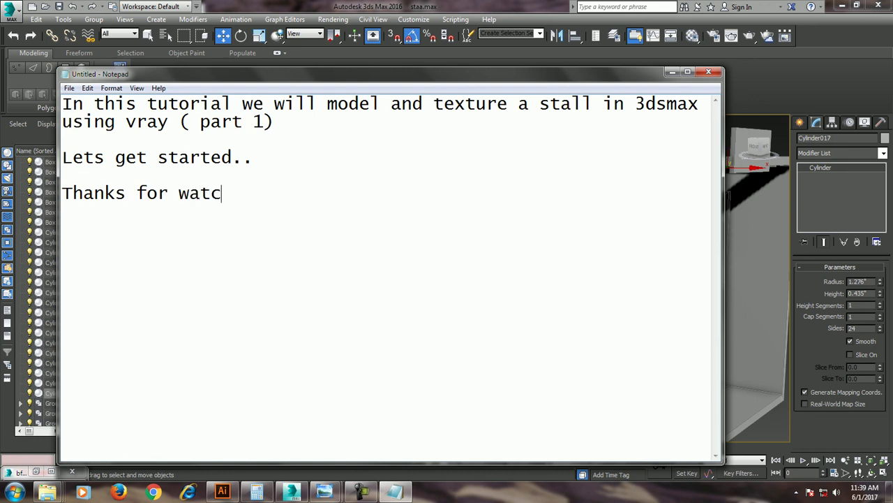